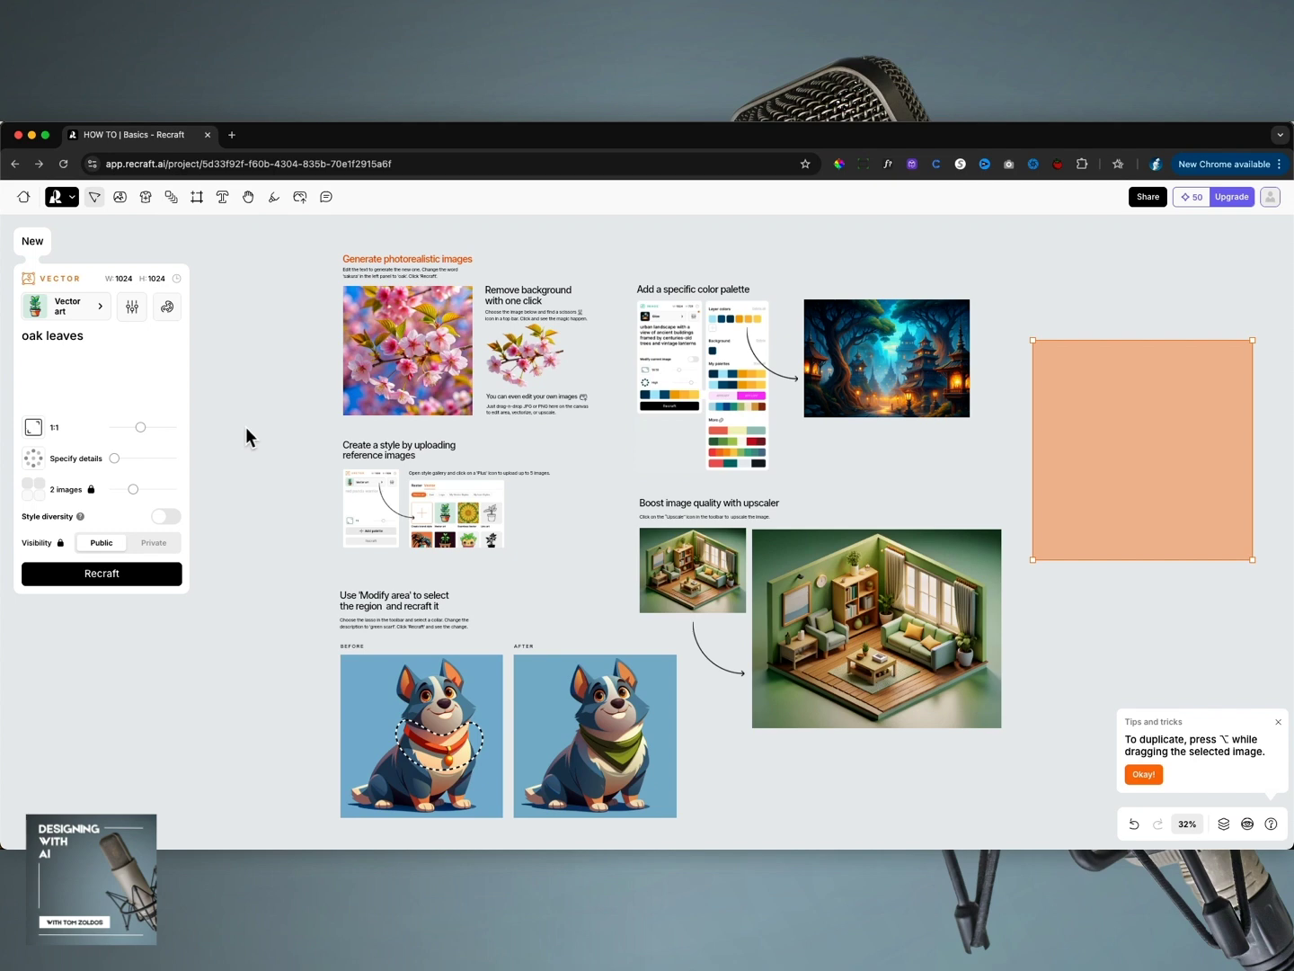
Delete the empty orange vector frame beside the tutorial images and dismiss the duplication tip.
click(443, 343)
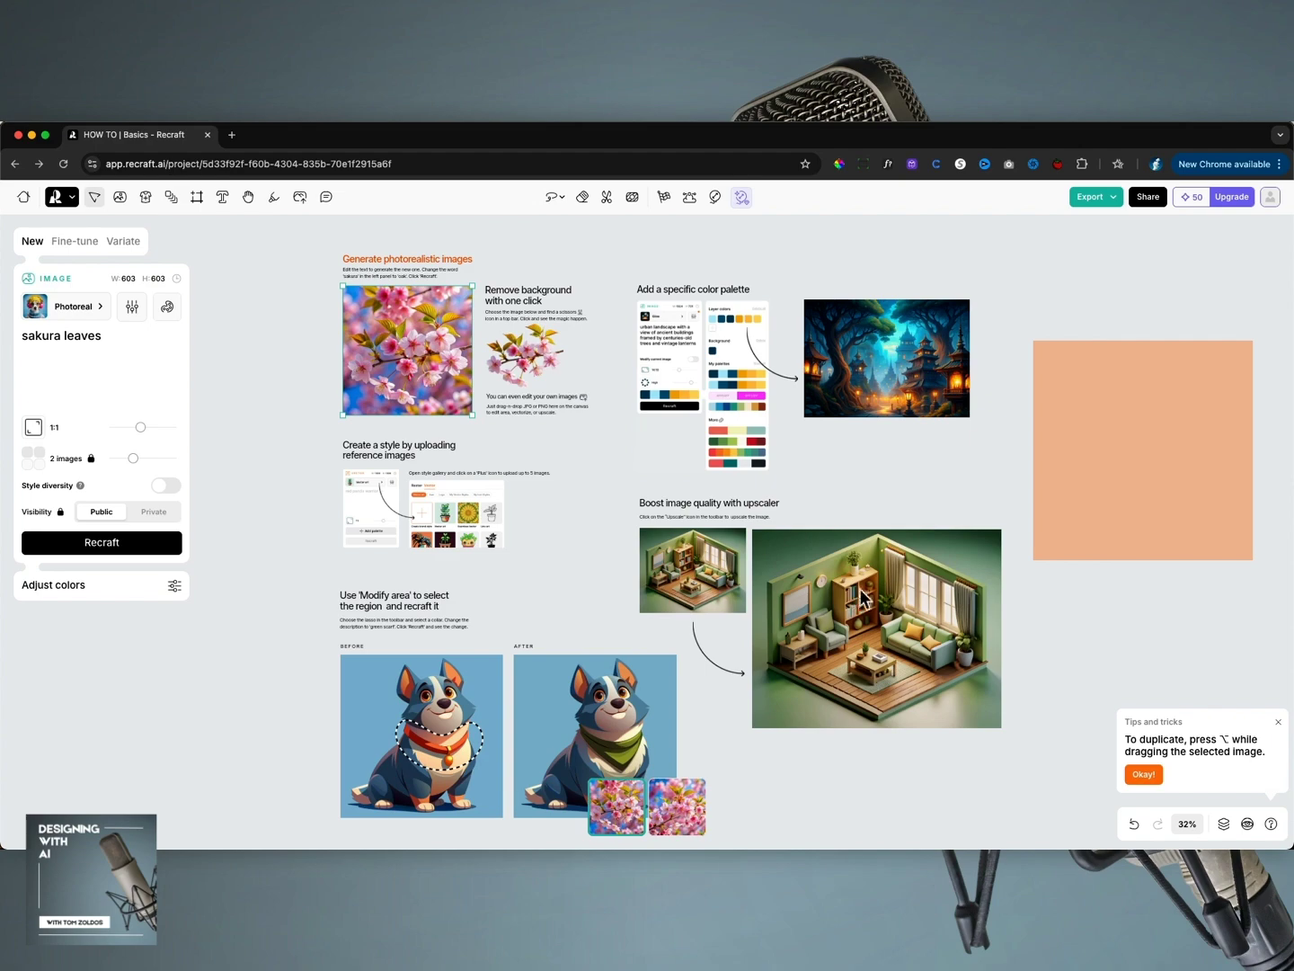
click(1085, 425)
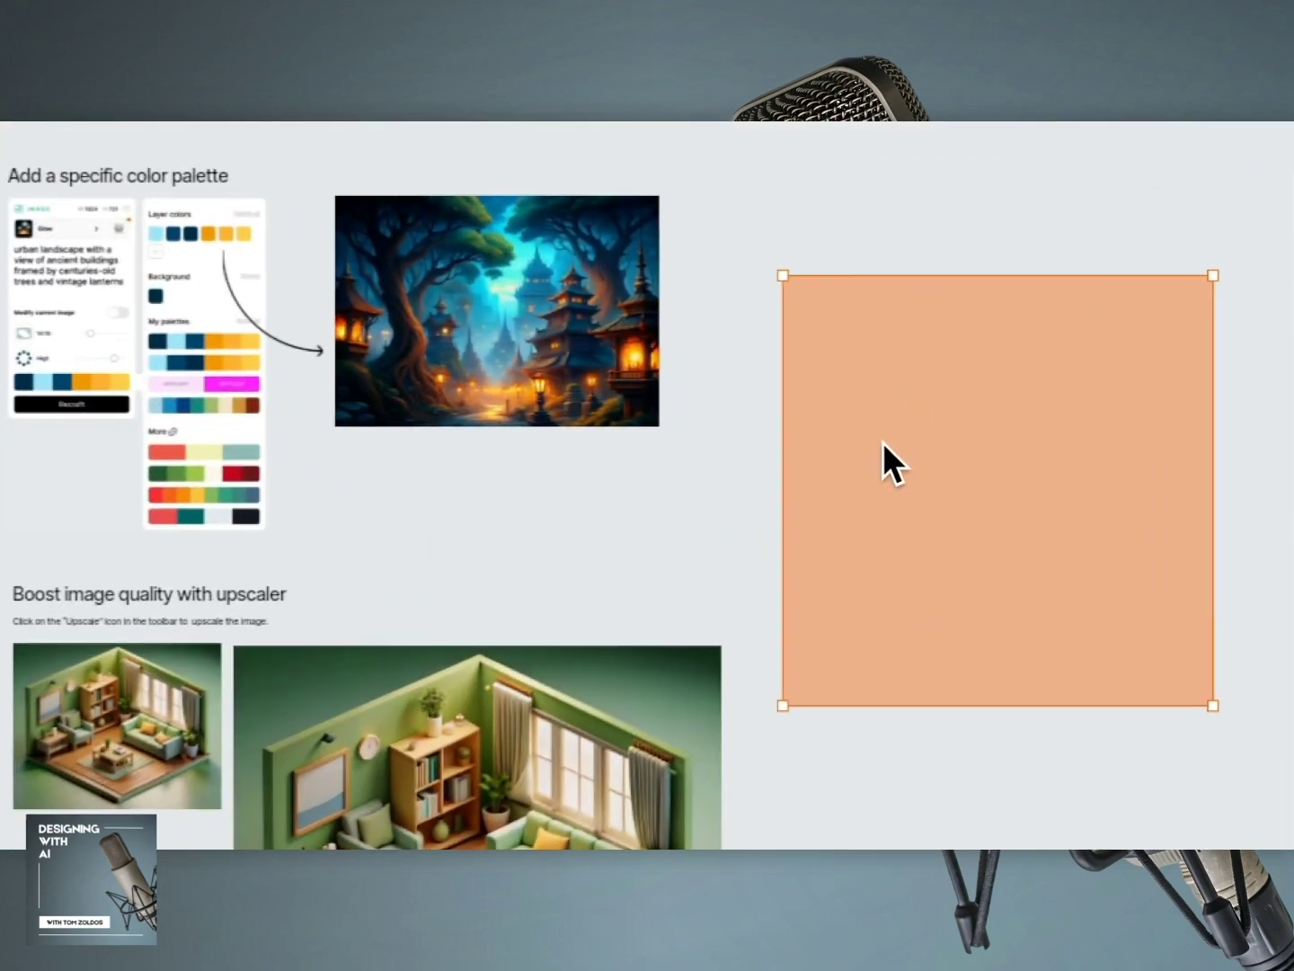
key(Delete)
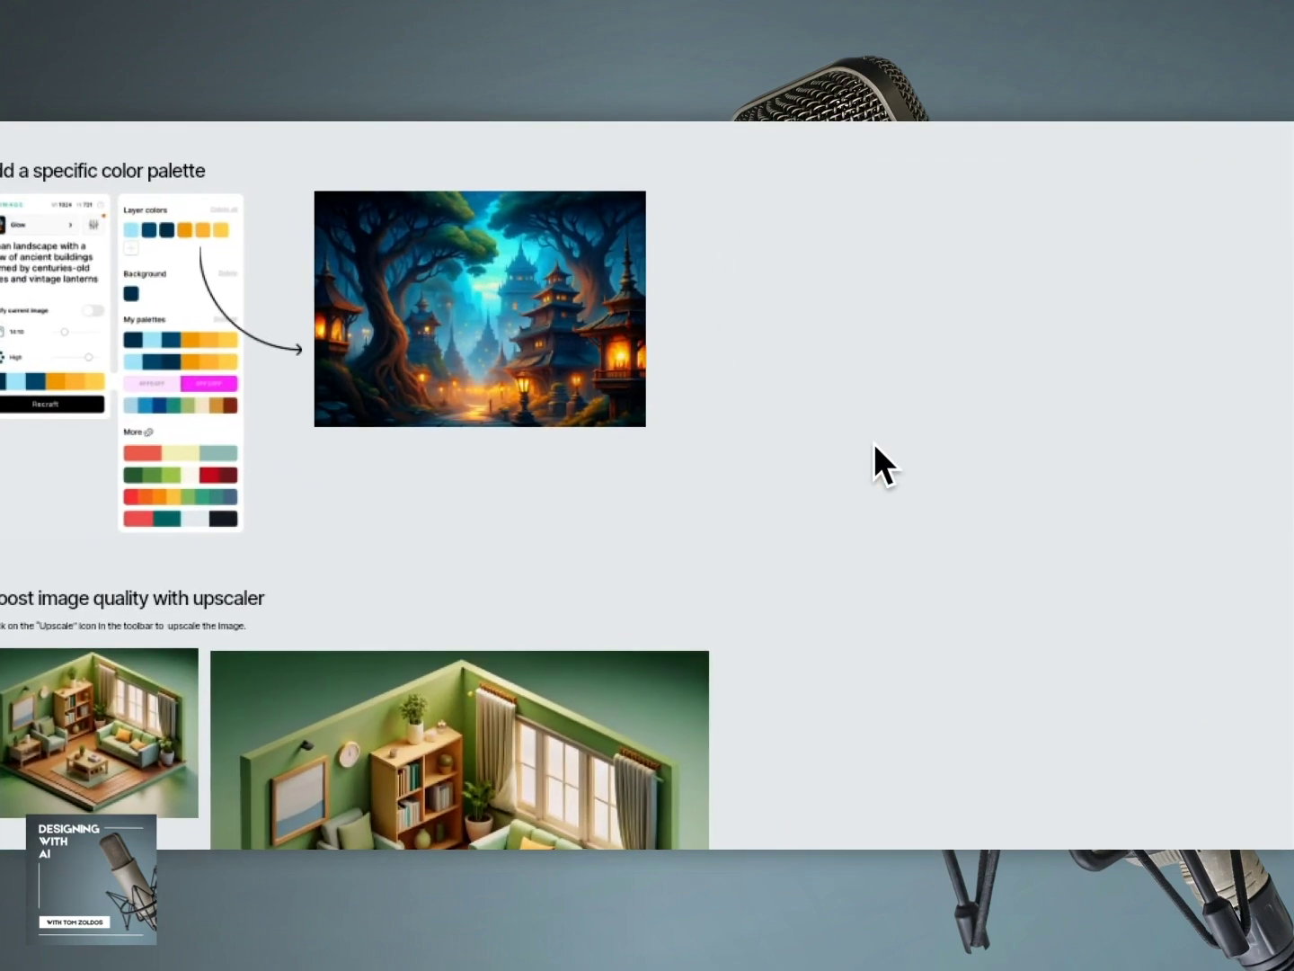
scroll(873, 443, down, 5)
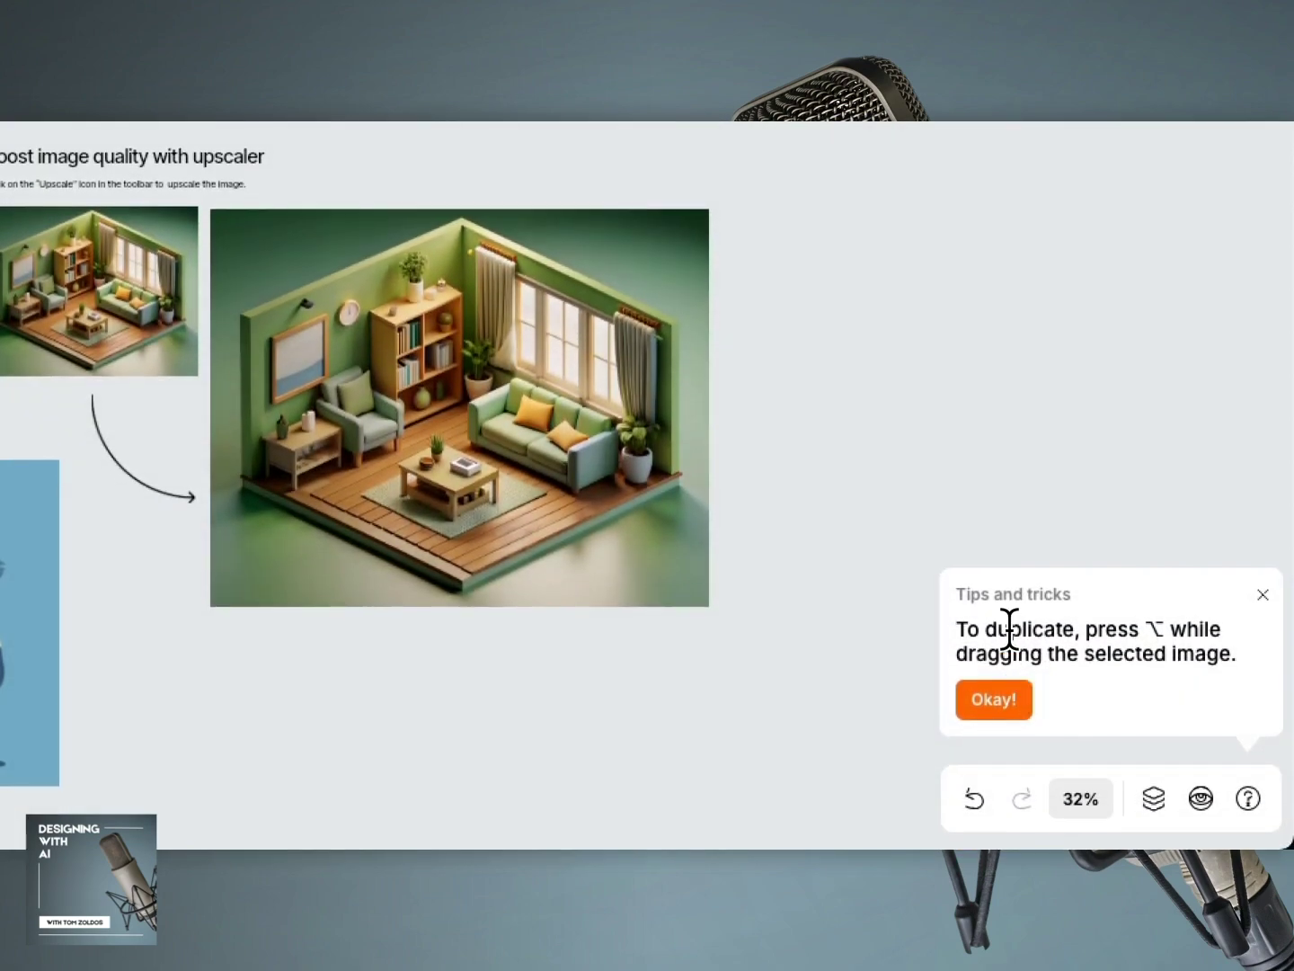
click(997, 712)
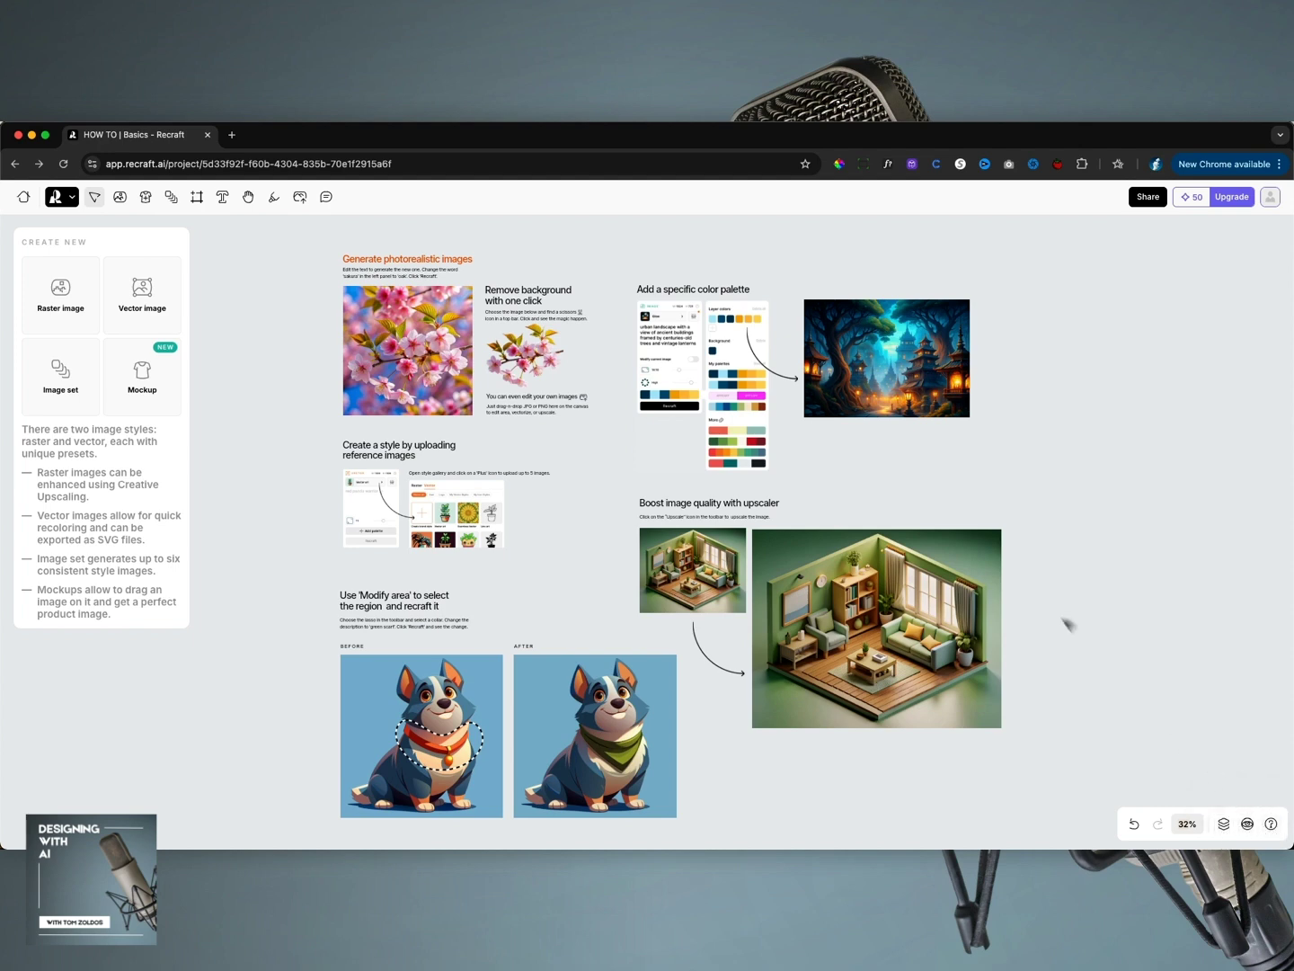
Review the project's sharing options, including the access levels for anyone with the link, and close the sharing dialog.
click(1148, 199)
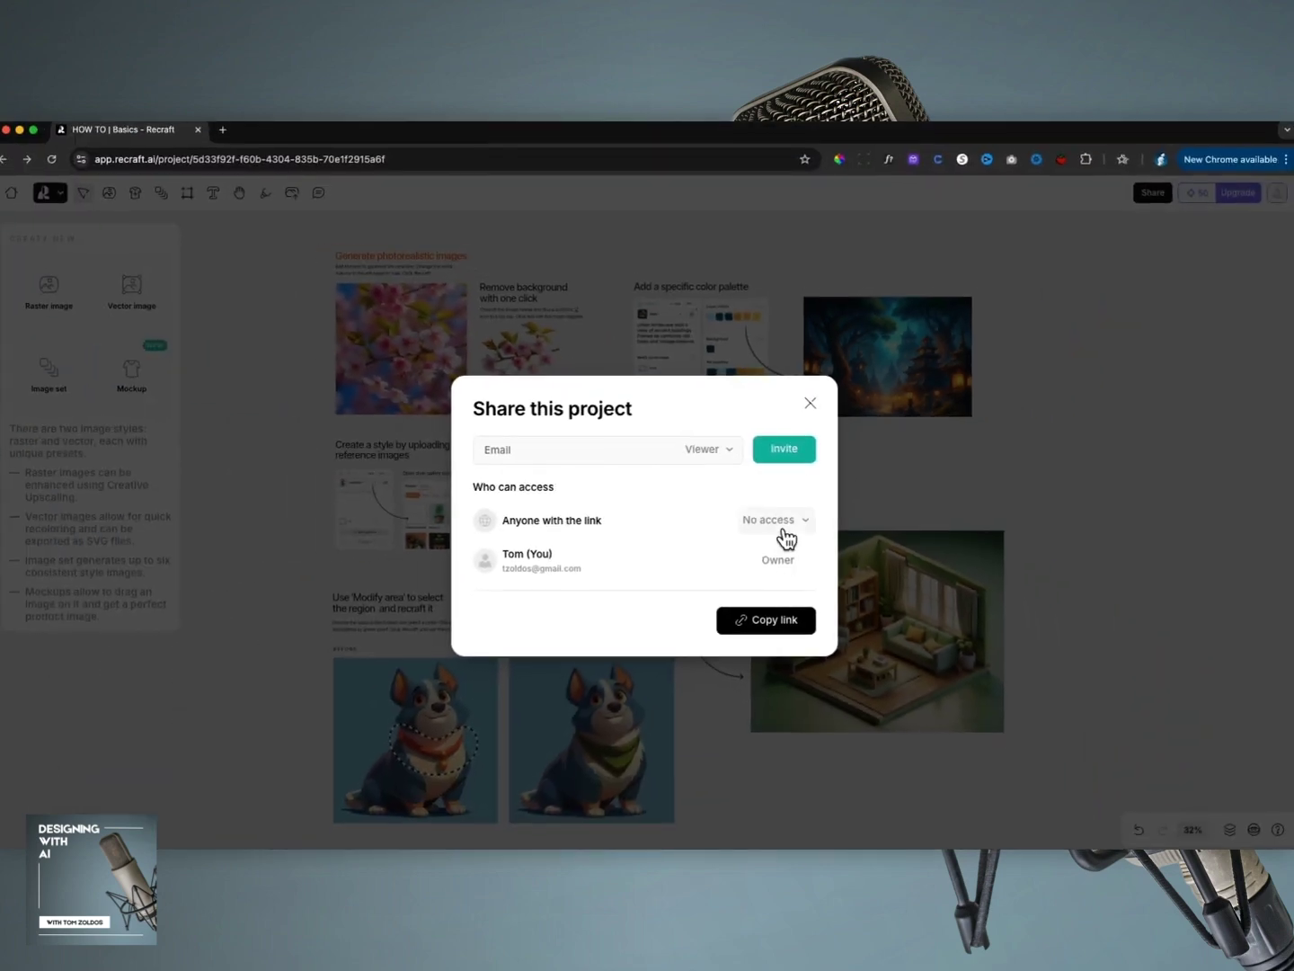
click(712, 568)
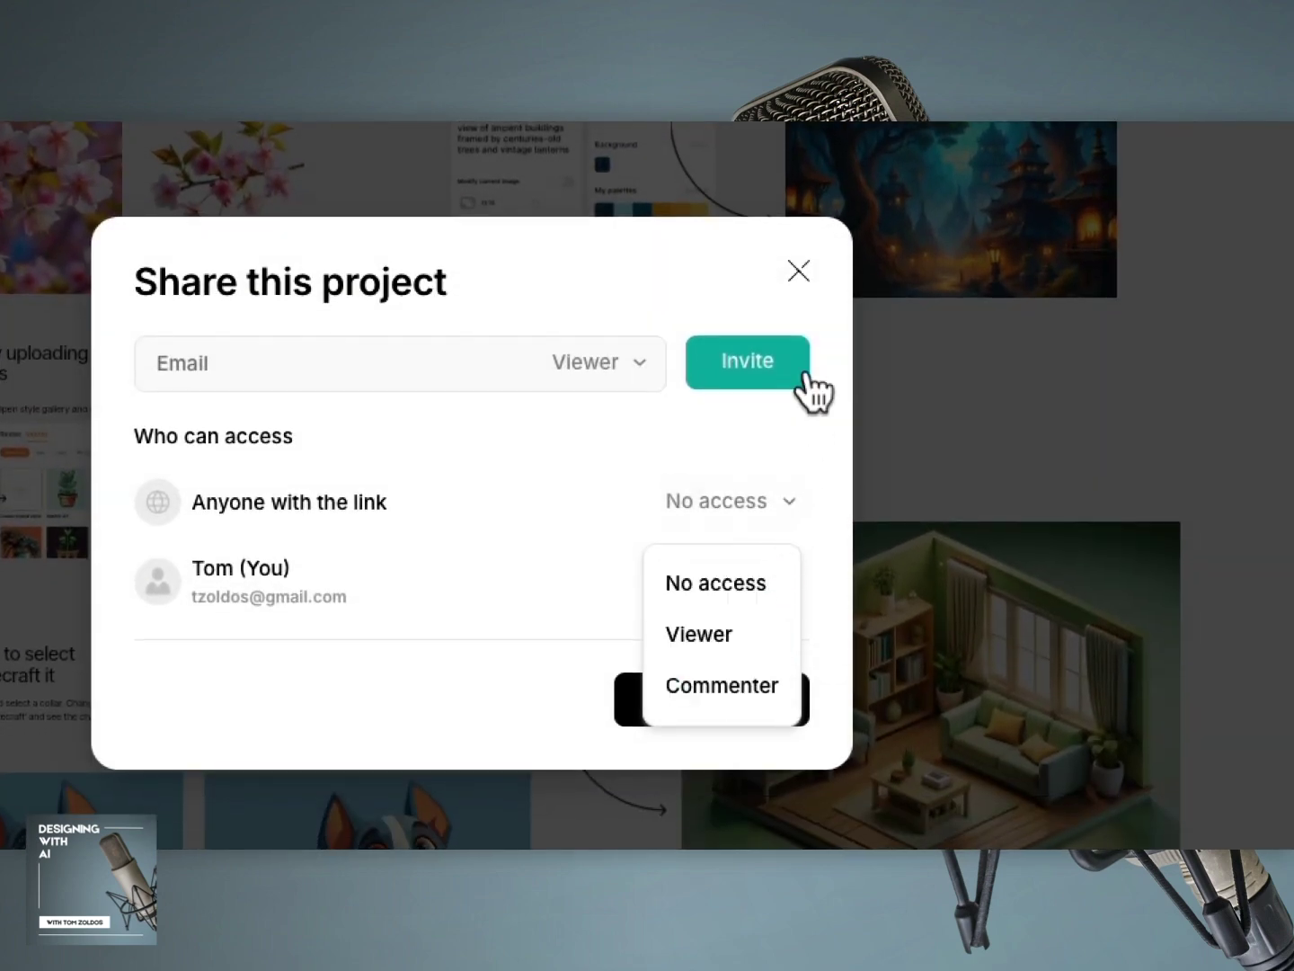
click(798, 271)
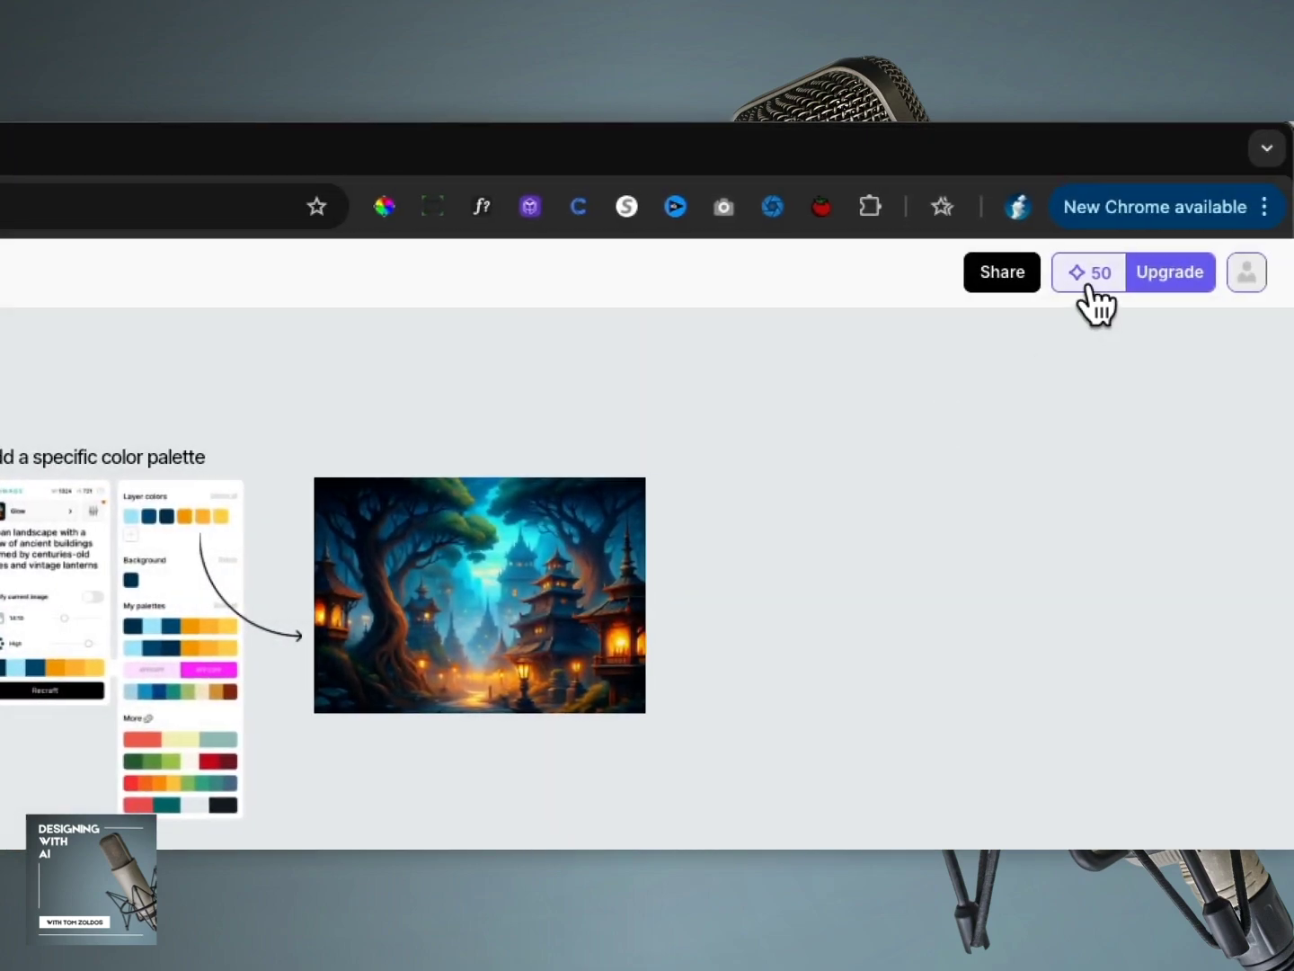
Check the account's credit details, and open the upgrade pricing to review what the Free plan includes.
click(1088, 286)
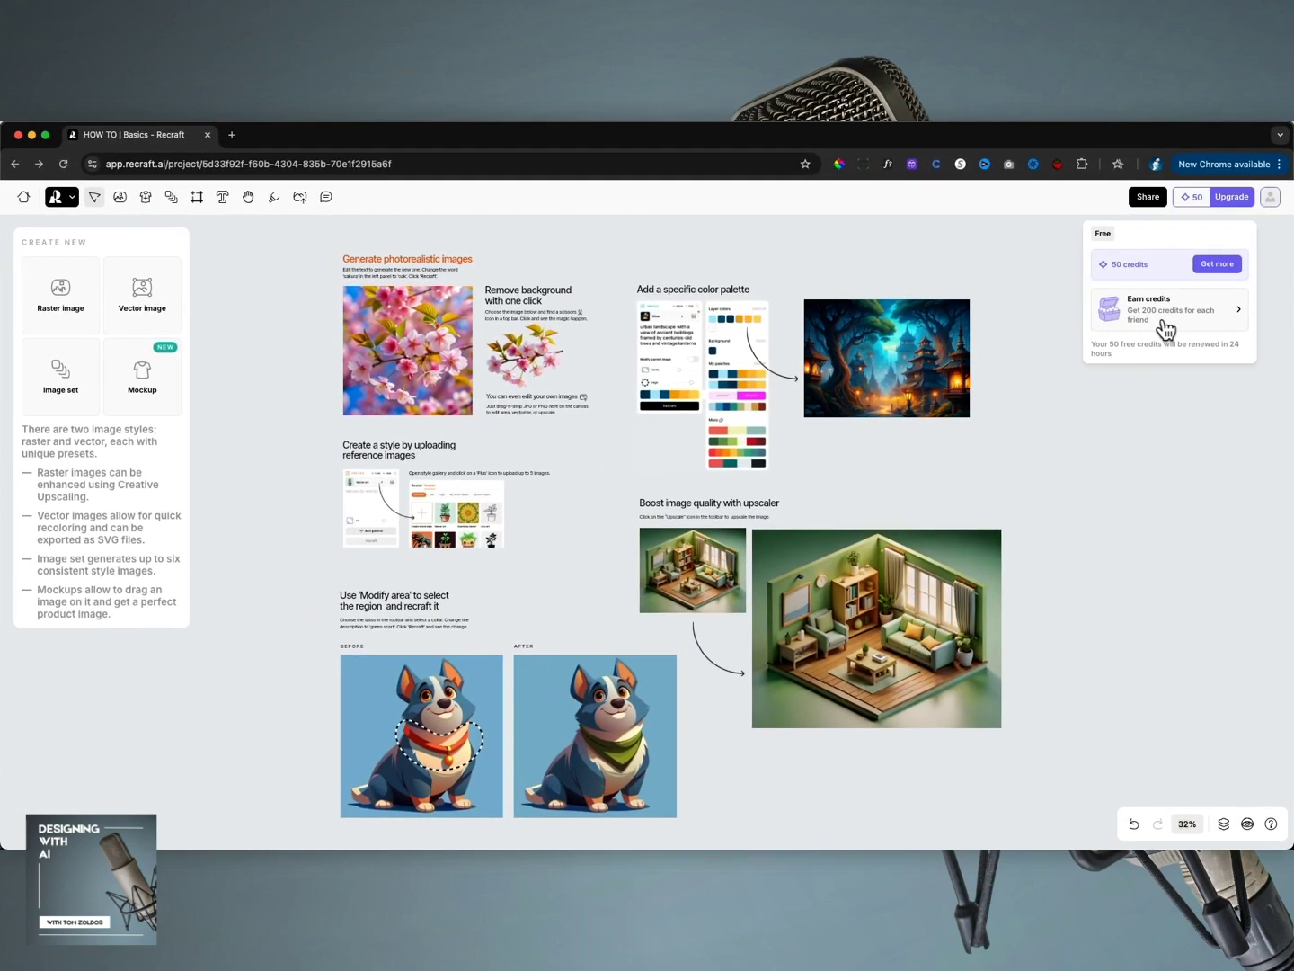
click(1245, 212)
click(1229, 202)
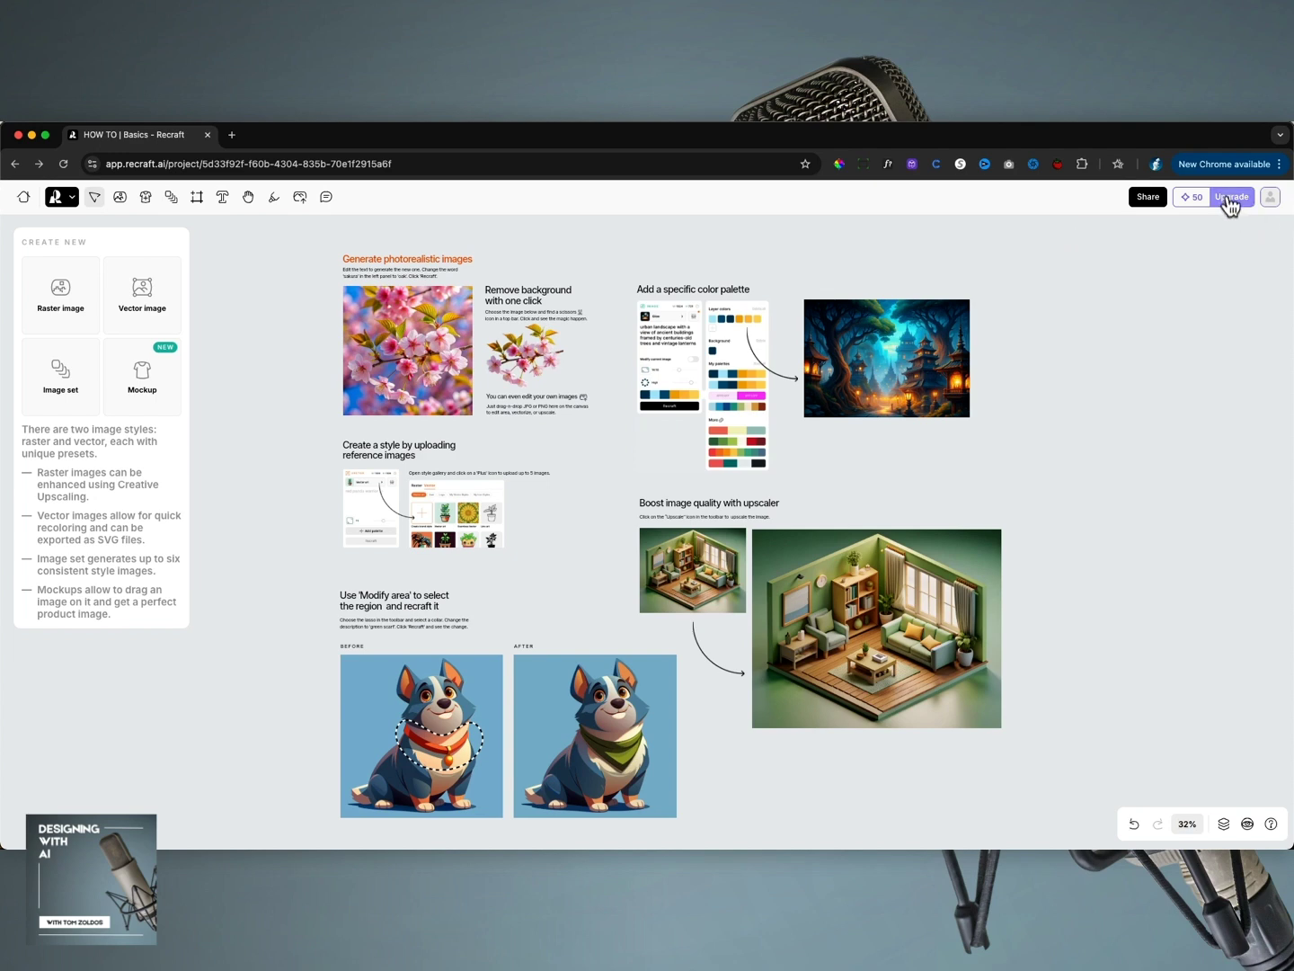
scroll(898, 361, down, 2)
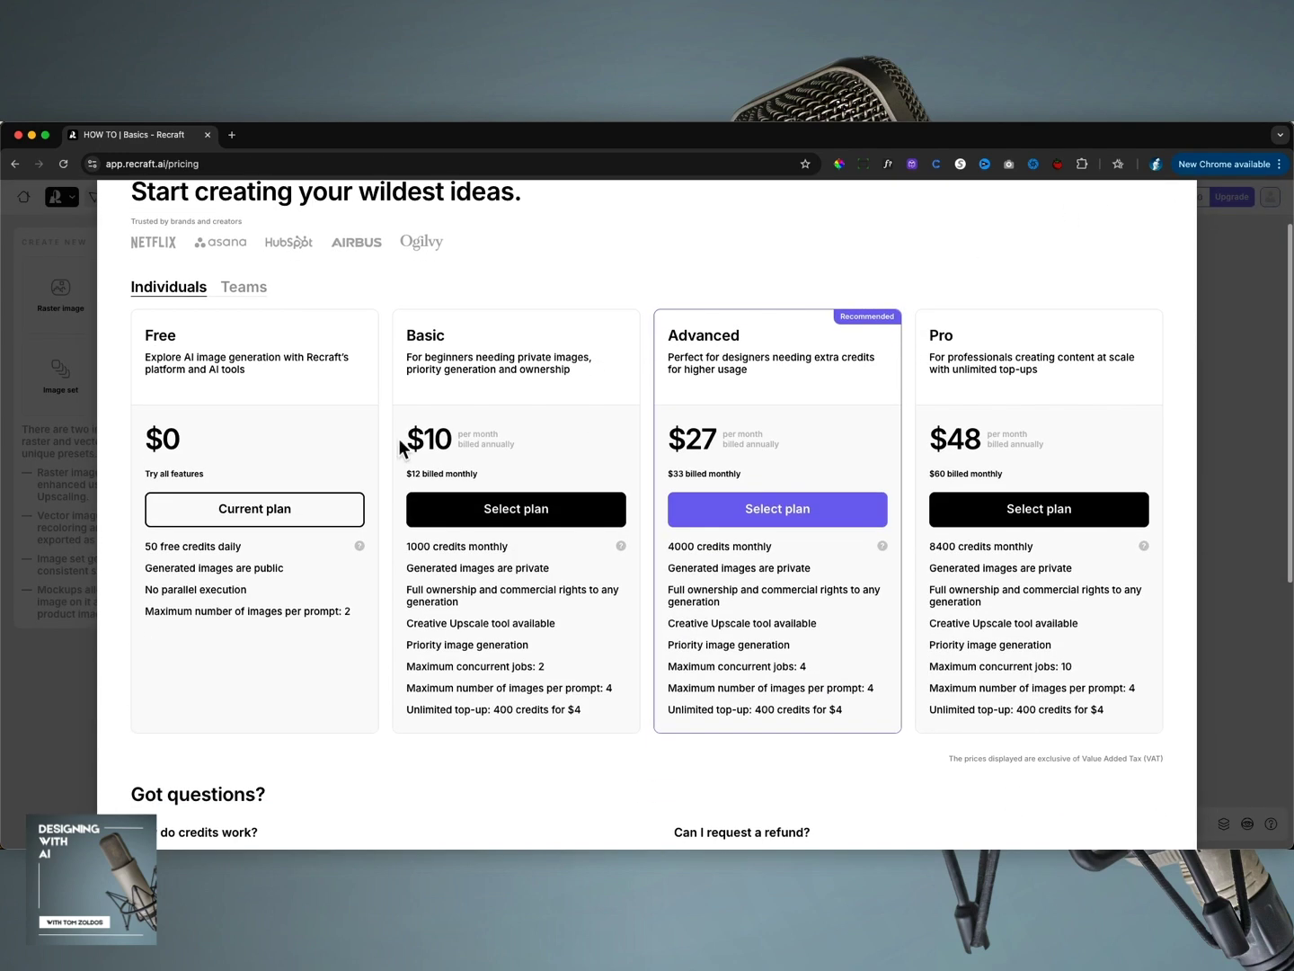
scroll(299, 454, up, 2)
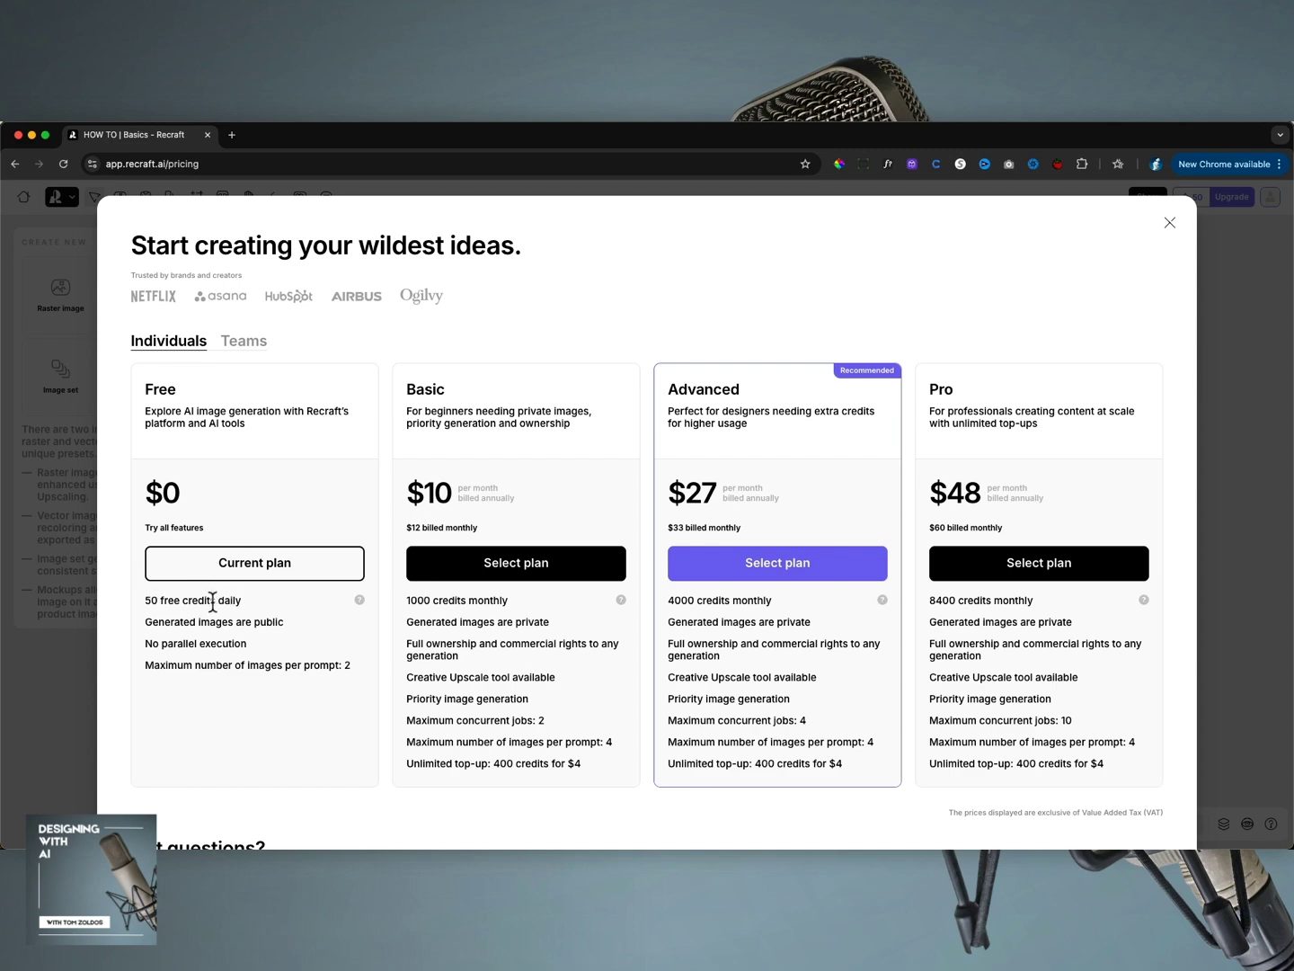
mouse_move(359, 604)
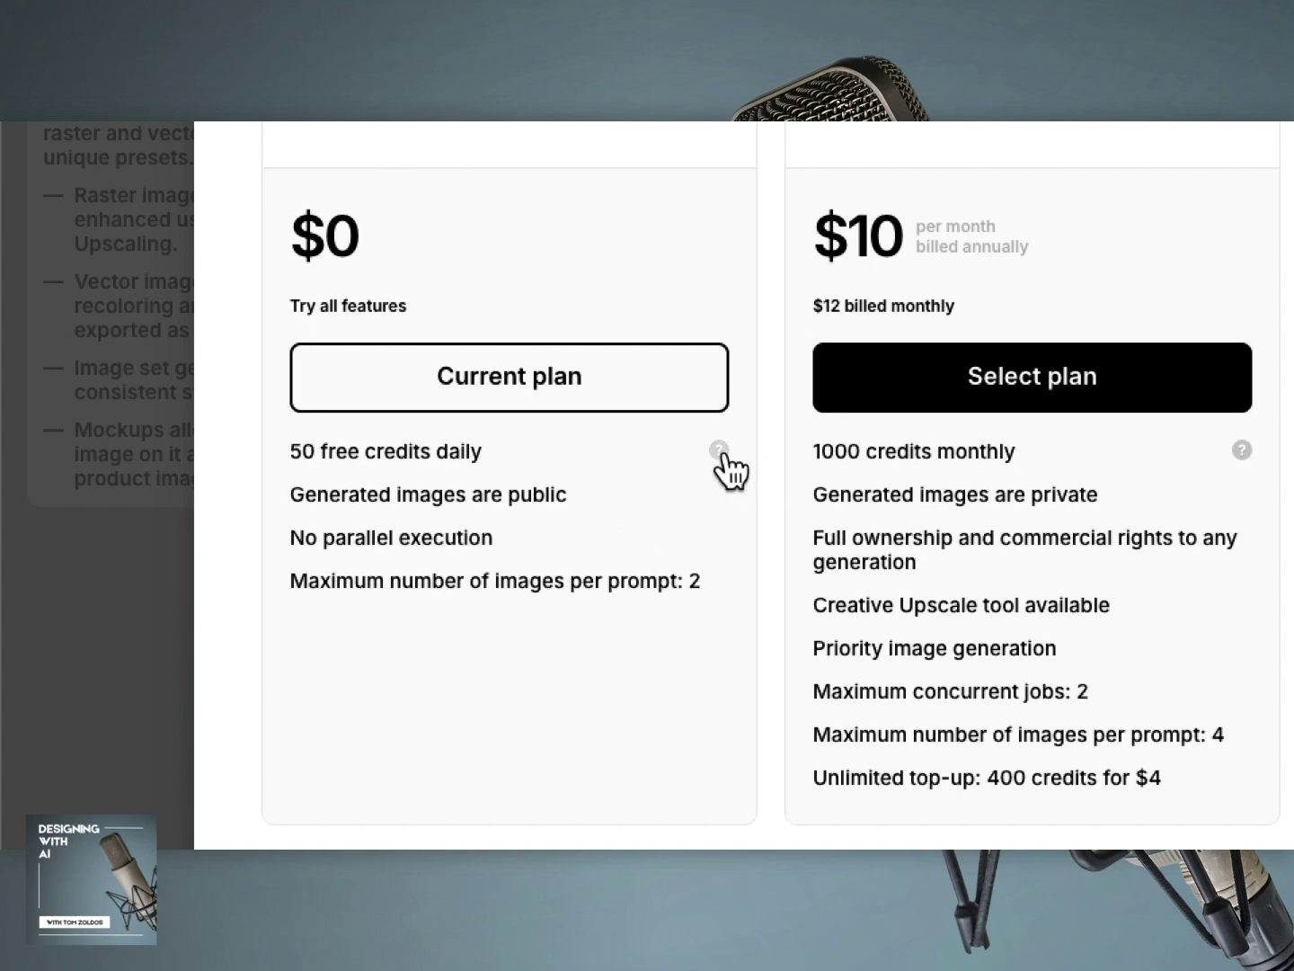
mouse_move(719, 452)
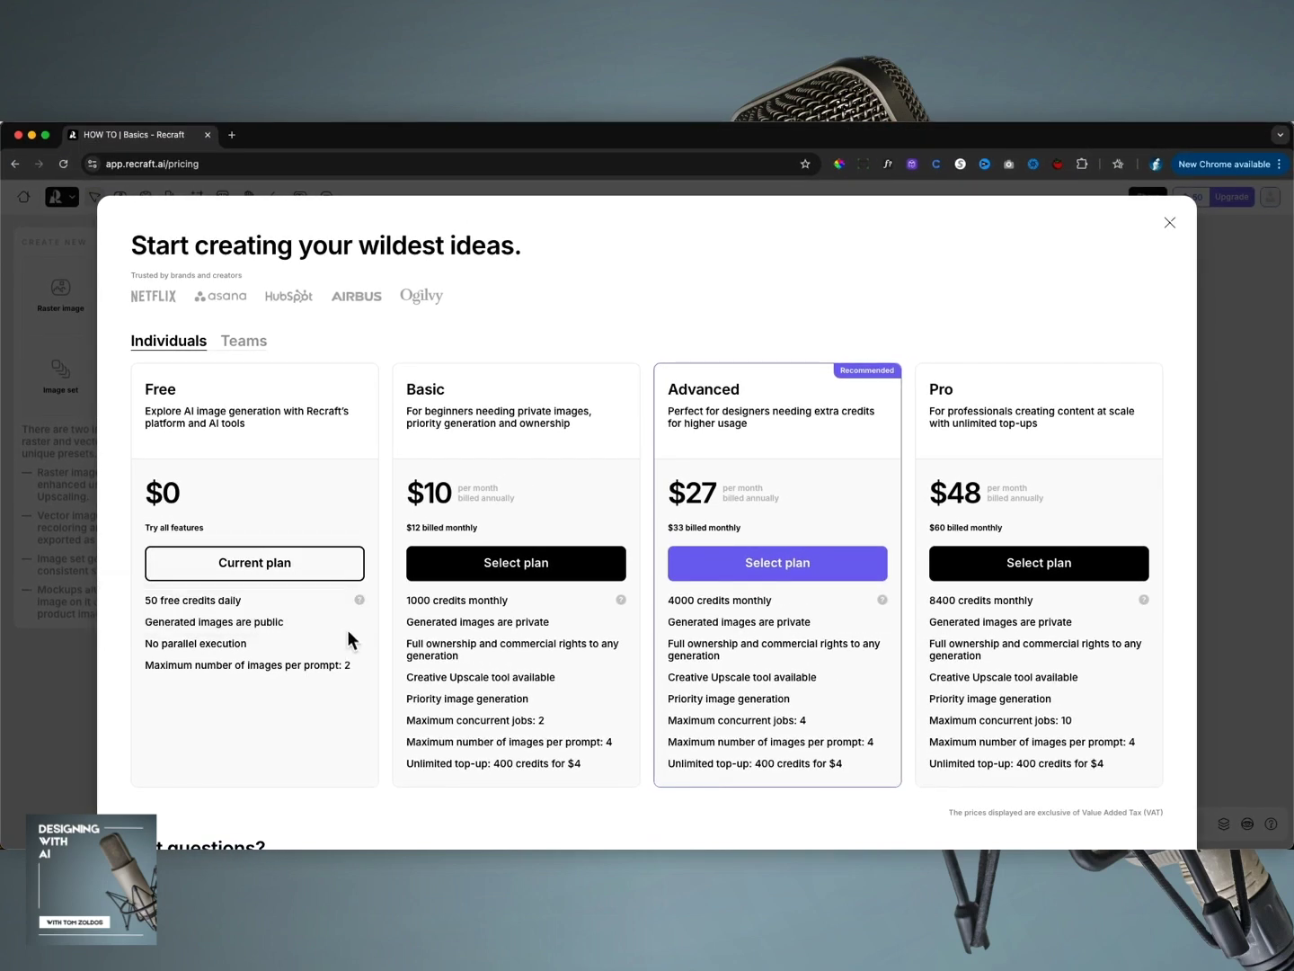
scroll(221, 627, down, 1)
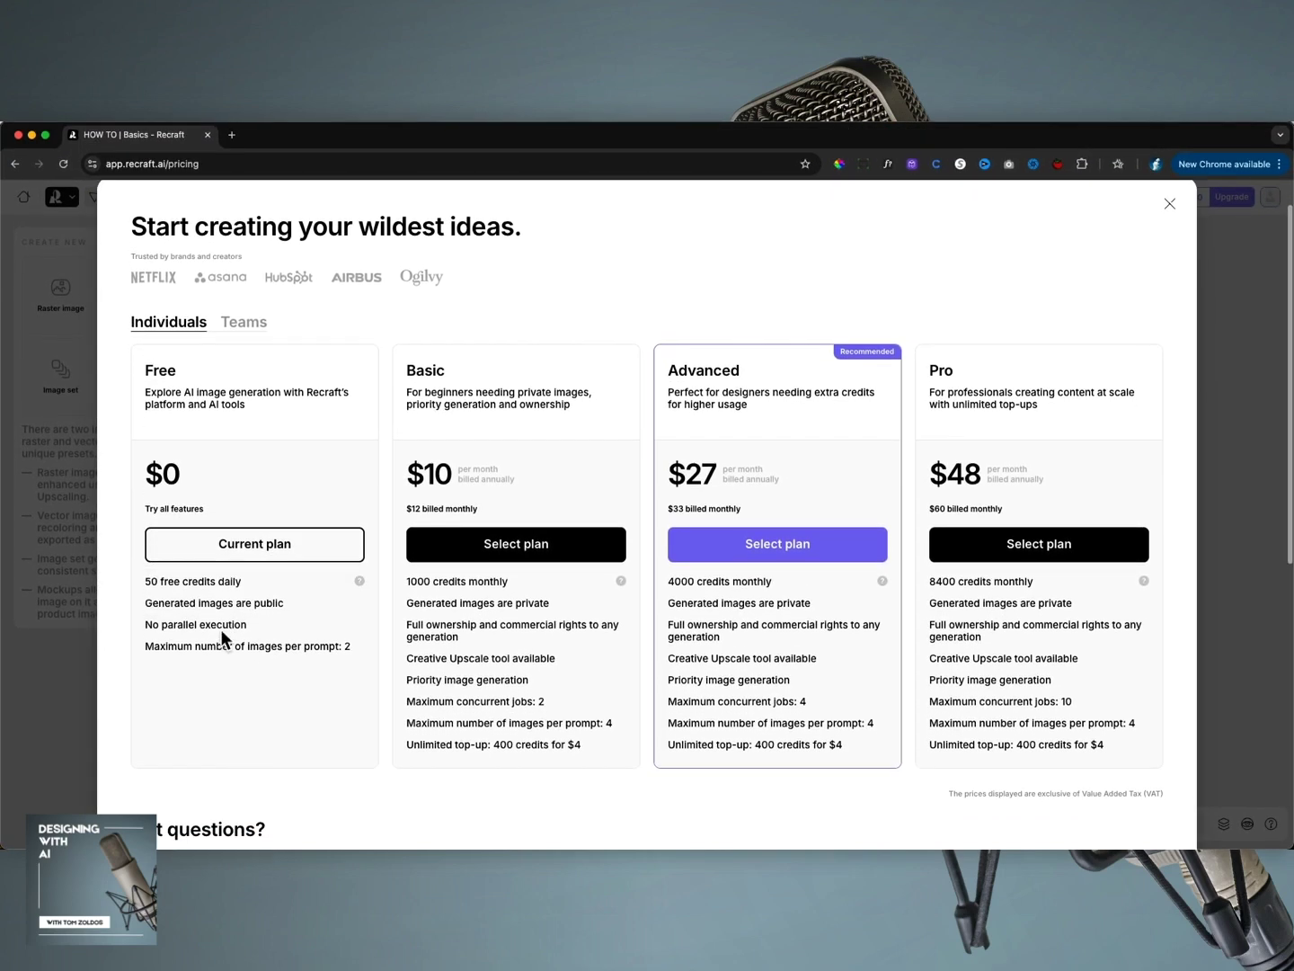
scroll(221, 629, down, 2)
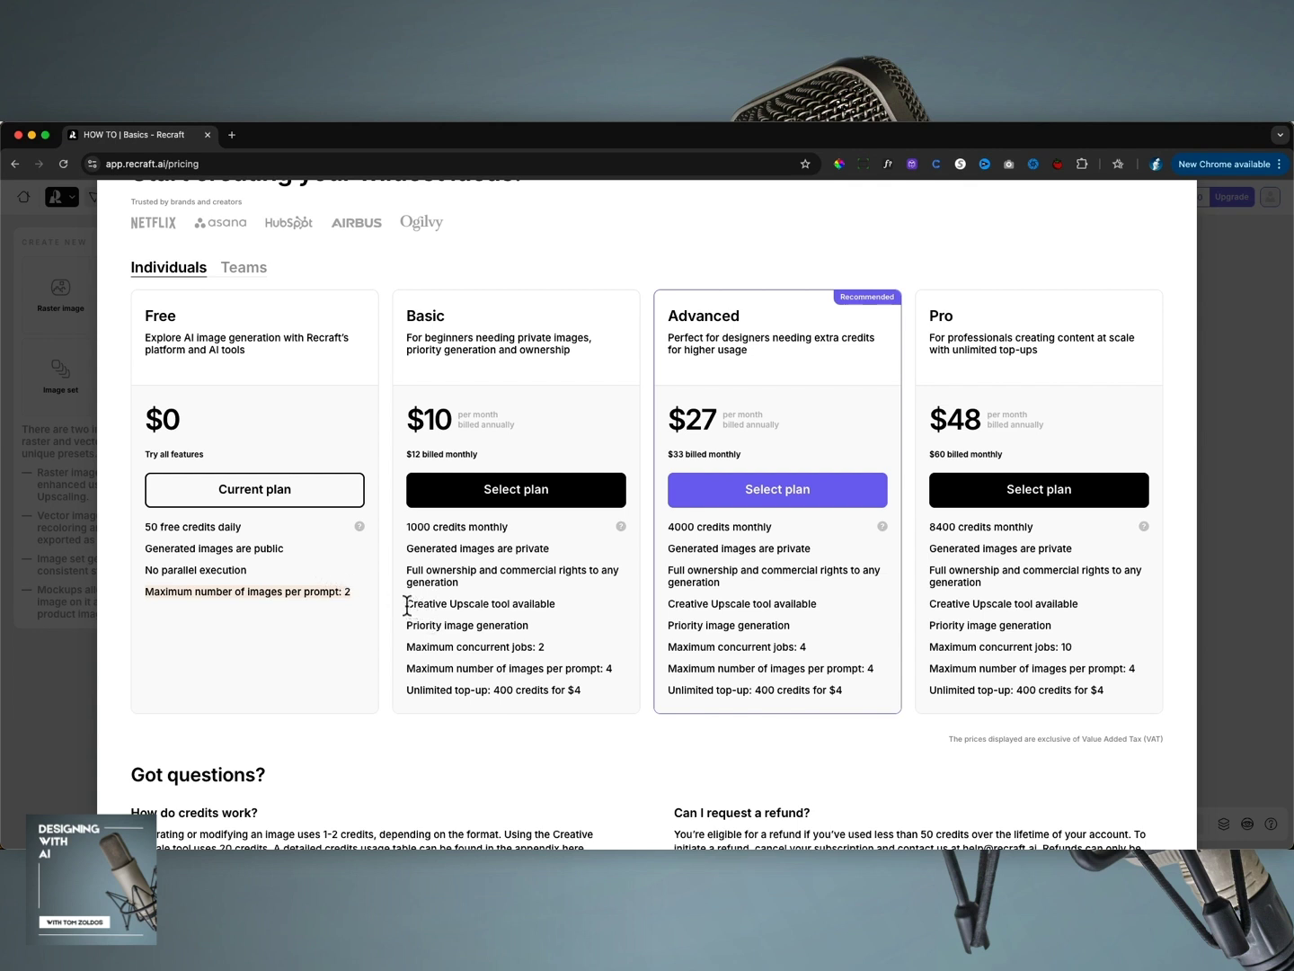
Examine the Basic plan's features, including Creative Upscale, priority generation, concurrent jobs, images per prompt and credit top-ups.
drag(405, 608, 542, 611)
click(434, 628)
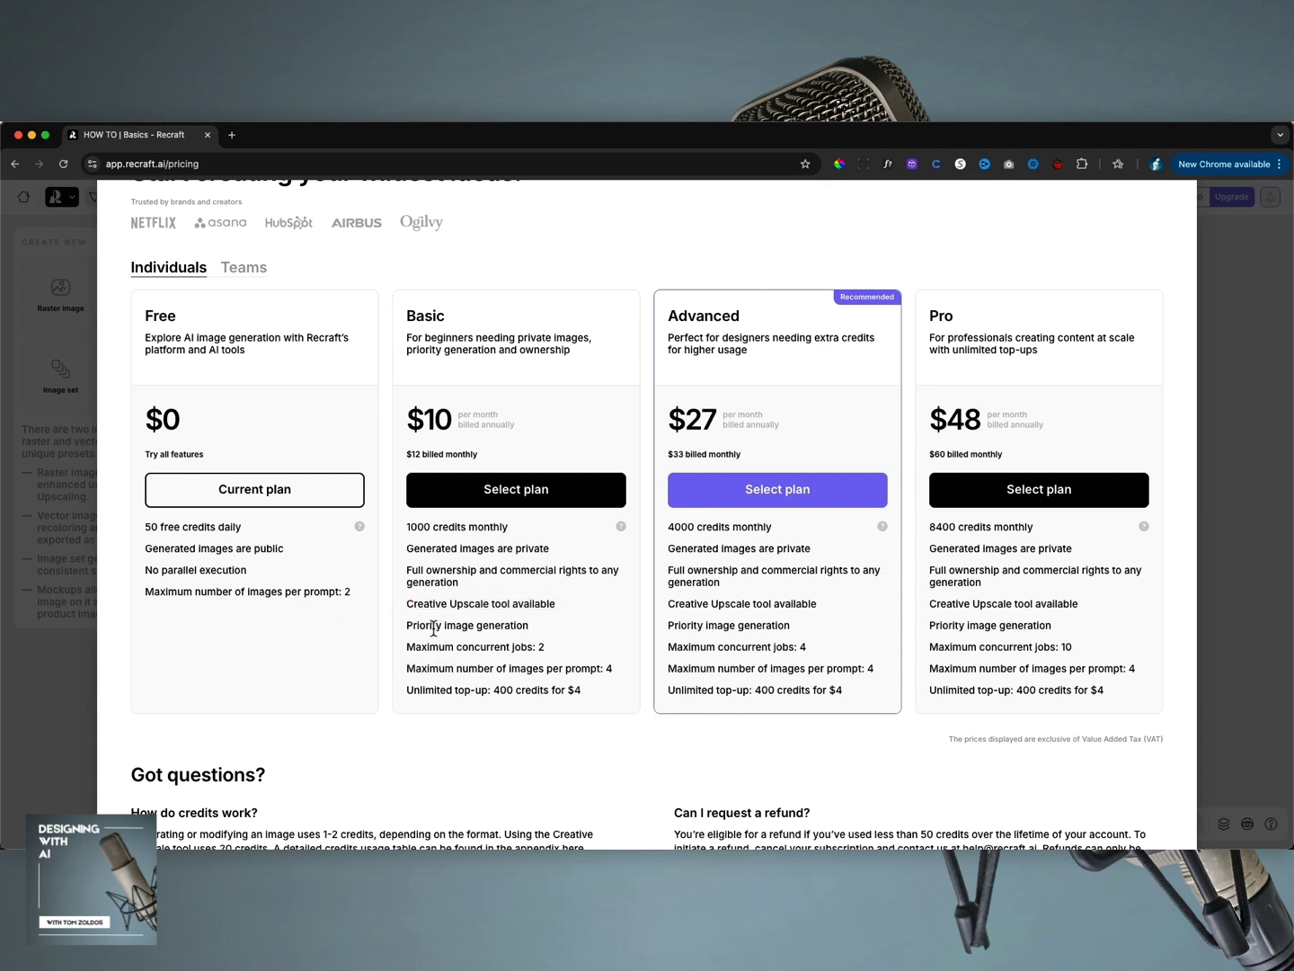
drag(434, 628, 514, 633)
drag(514, 632, 519, 635)
click(533, 630)
drag(410, 647, 551, 650)
click(607, 668)
double_click(609, 669)
drag(497, 692, 581, 695)
scroll(486, 302, up, 2)
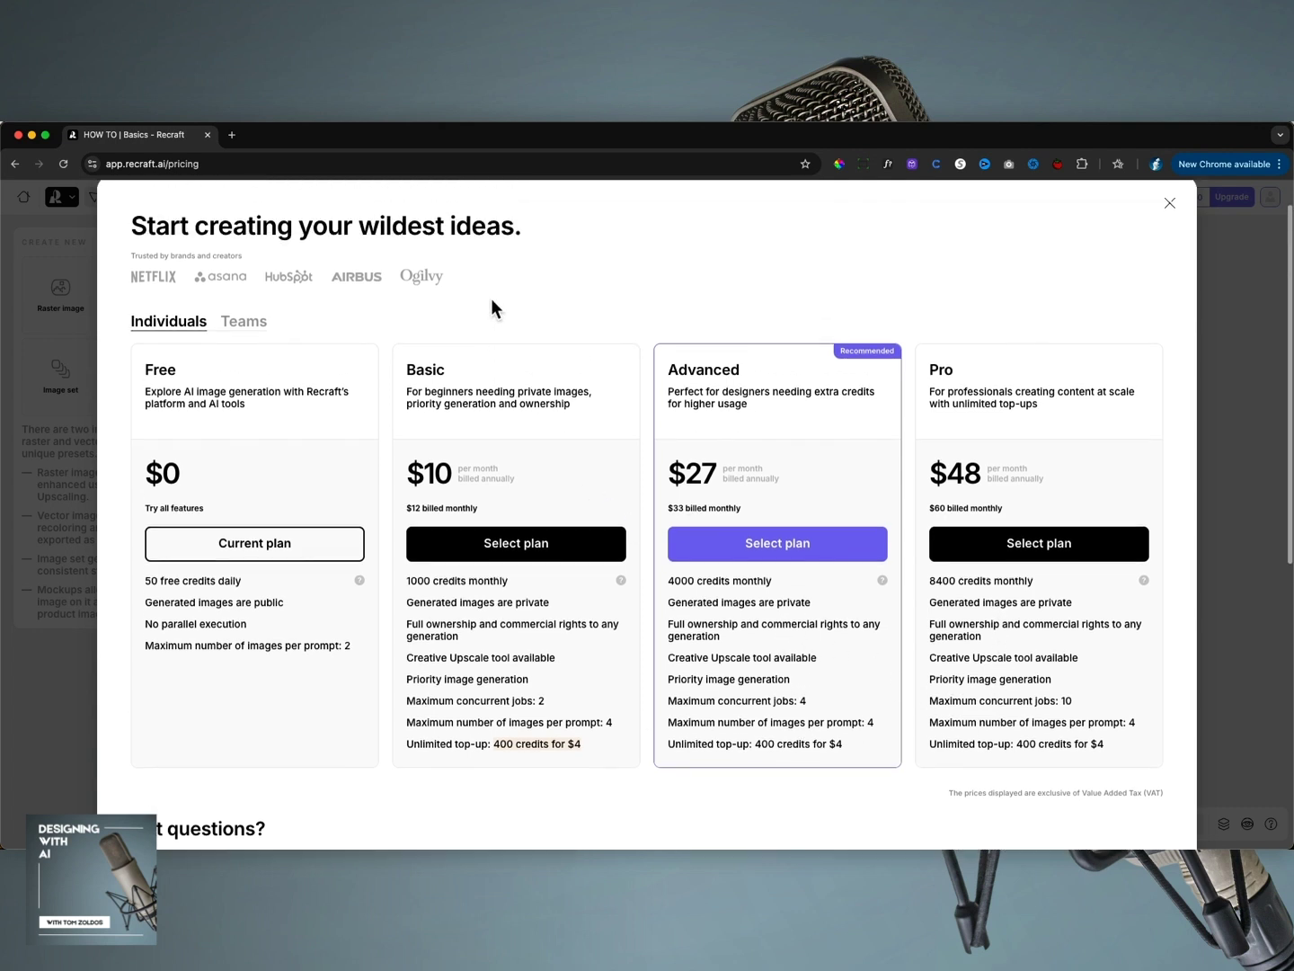
Look through the questions and answers below the pricing plans and close the pricing overview.
scroll(880, 285, down, 5)
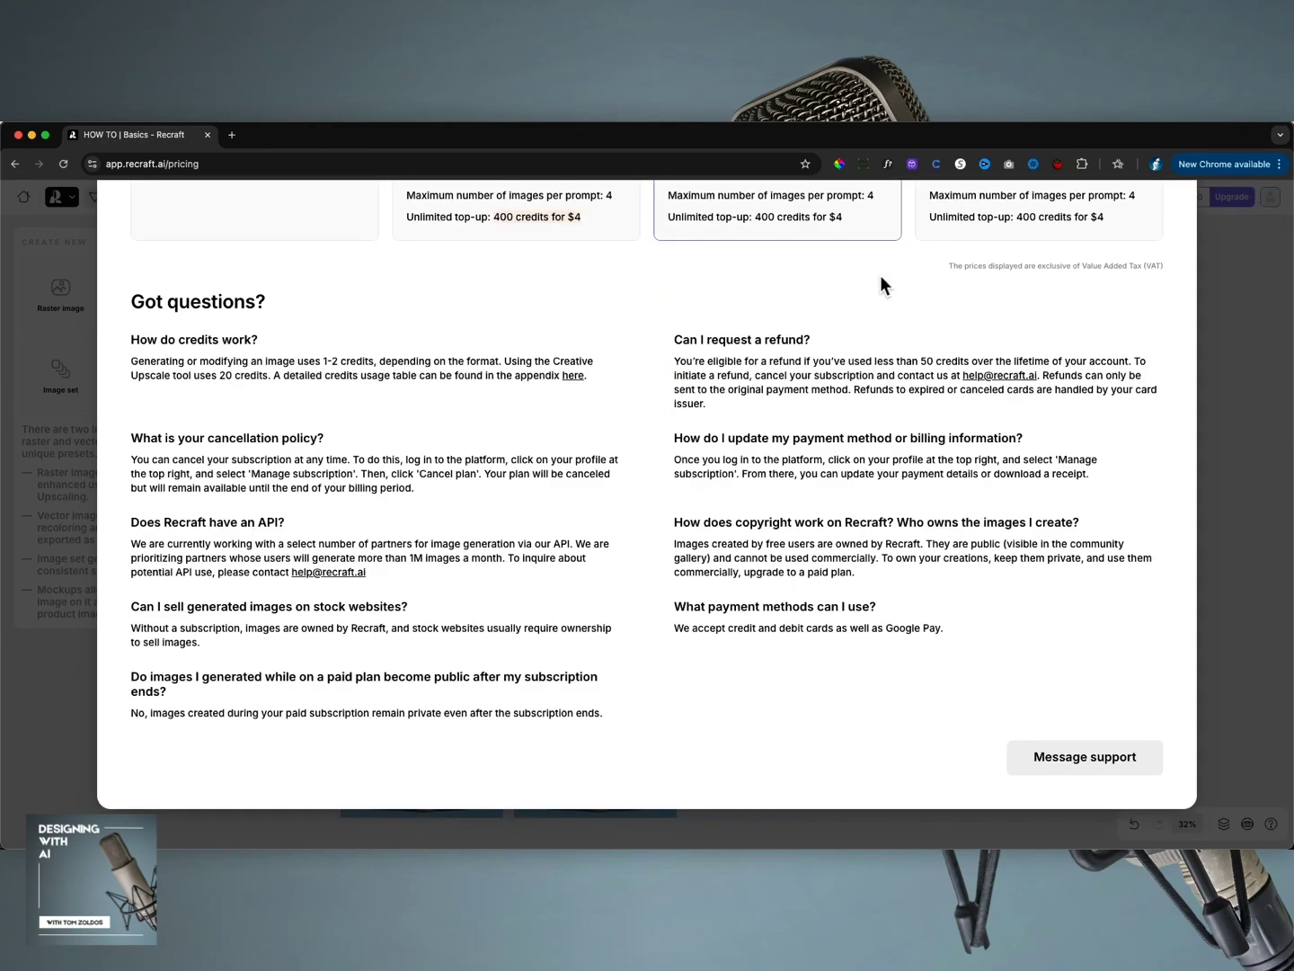
scroll(538, 701, down, 2)
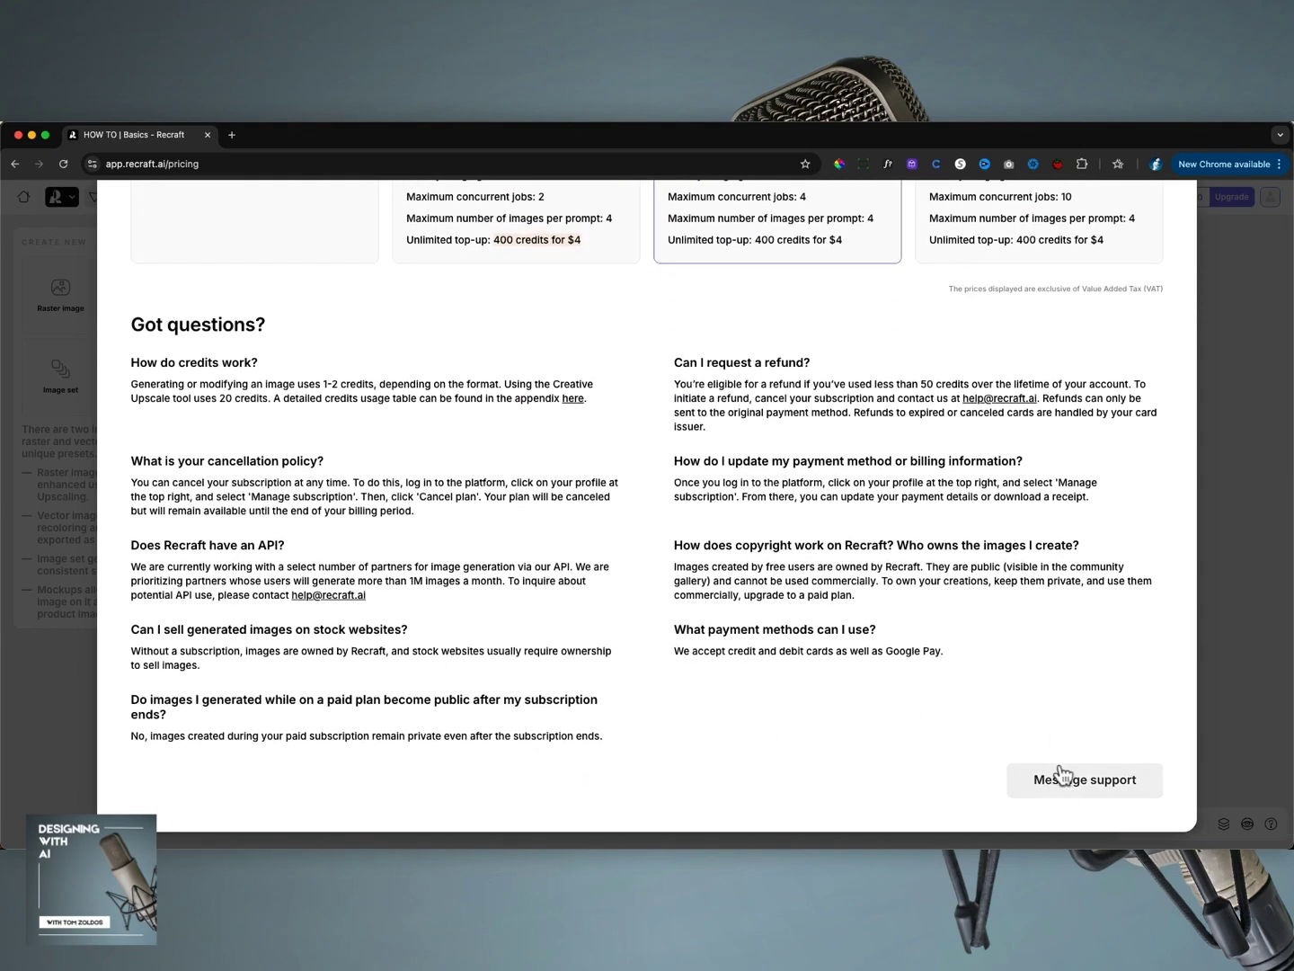
scroll(1131, 529, up, 5)
scroll(1129, 530, up, 2)
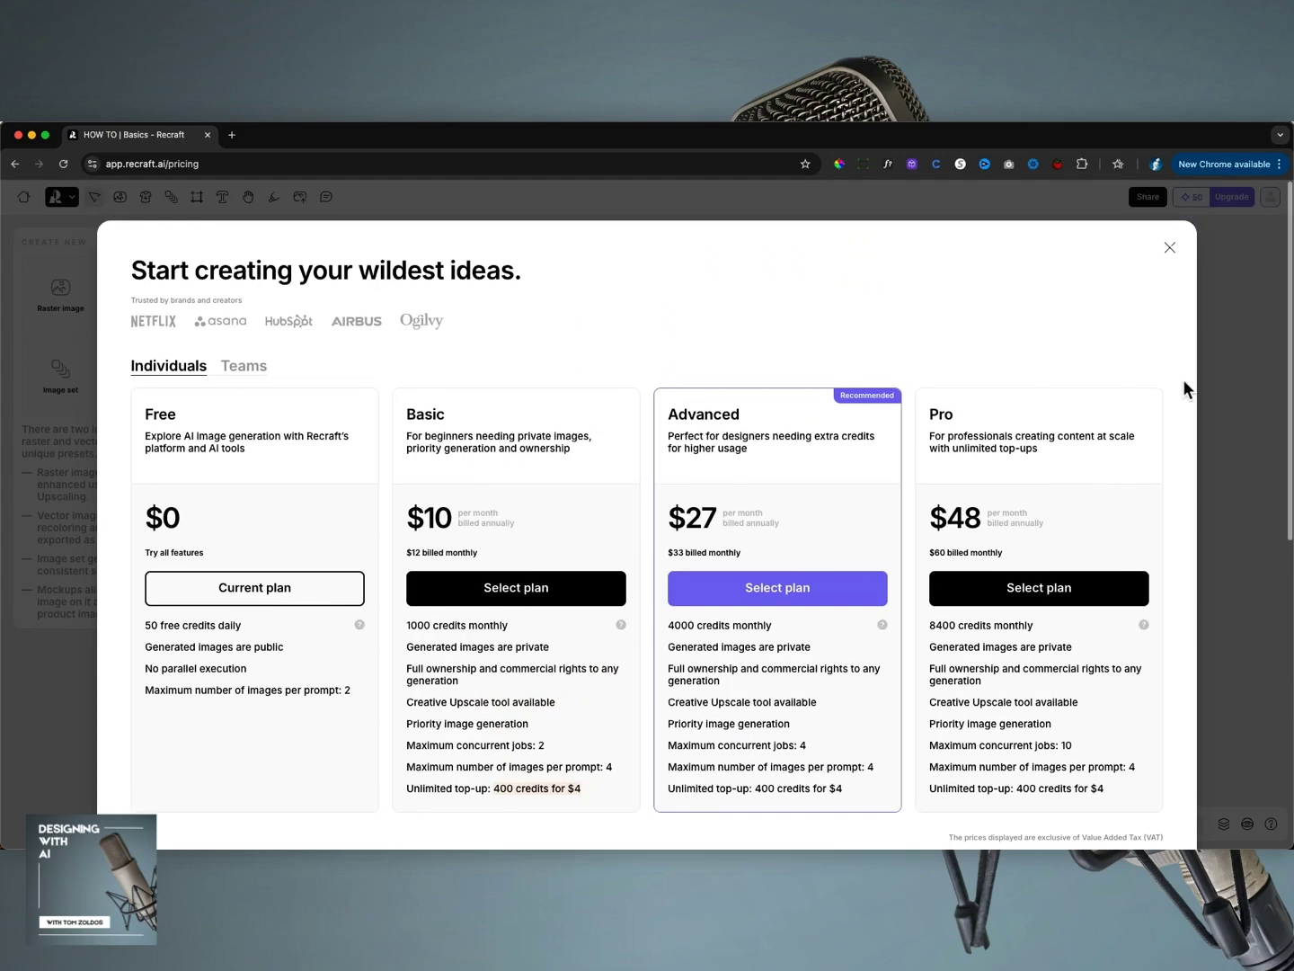
click(1170, 249)
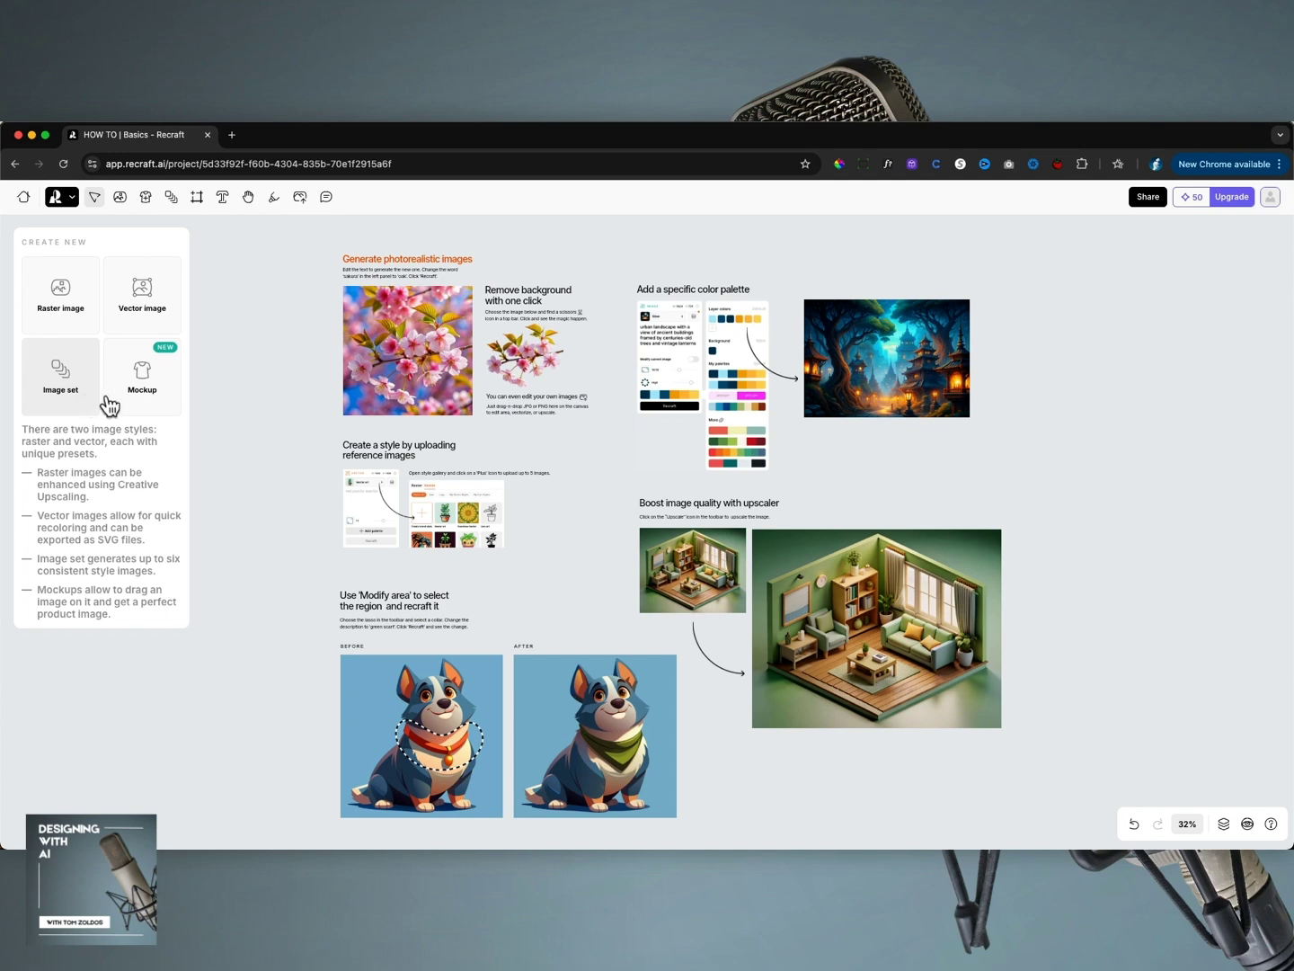
Create a new mockup frame and place it in the free space beside the forest temple image.
click(151, 408)
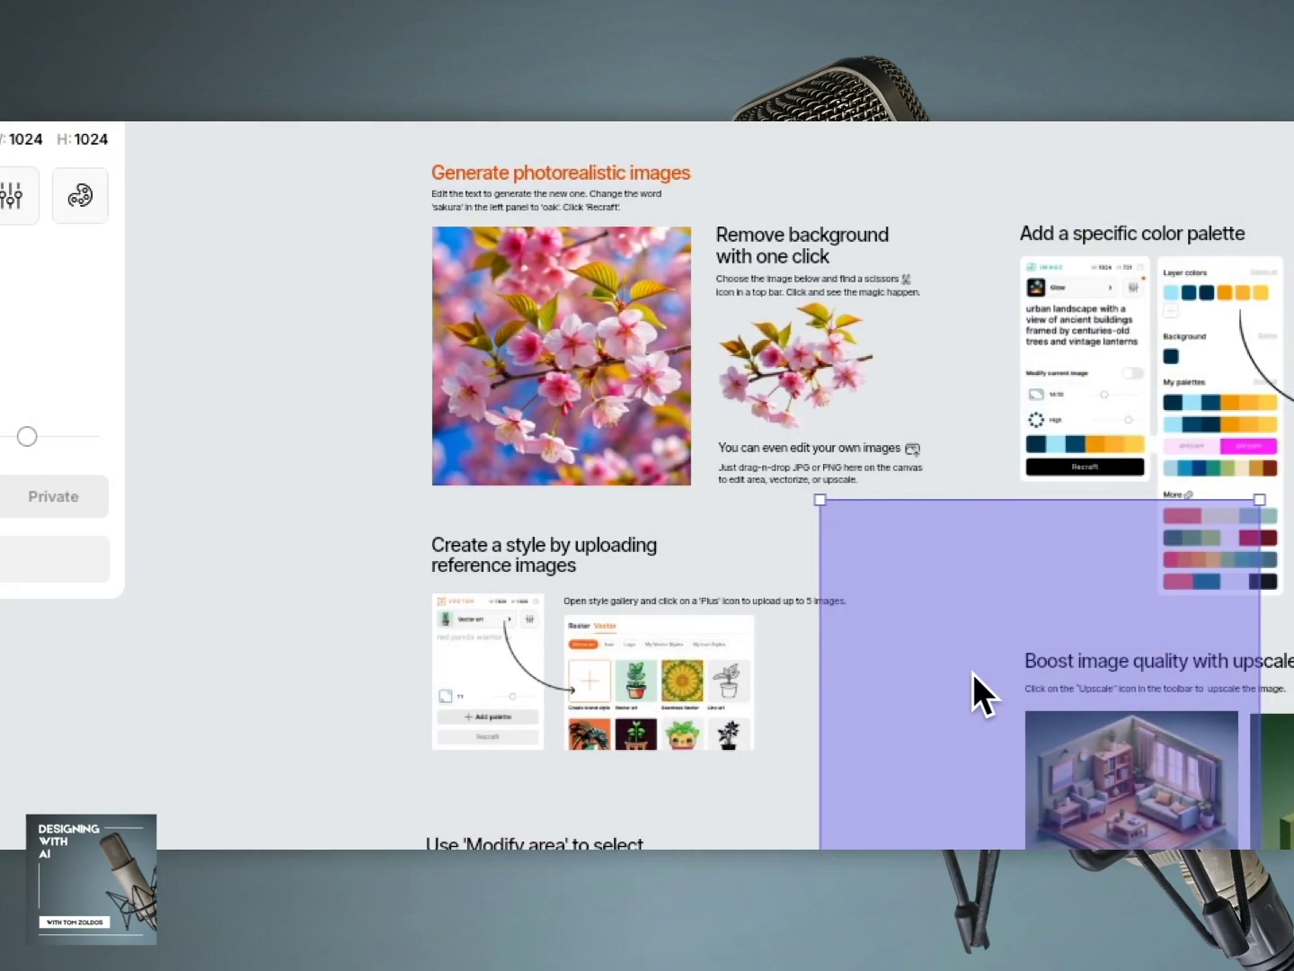
drag(1153, 672, 715, 670)
drag(931, 678, 931, 457)
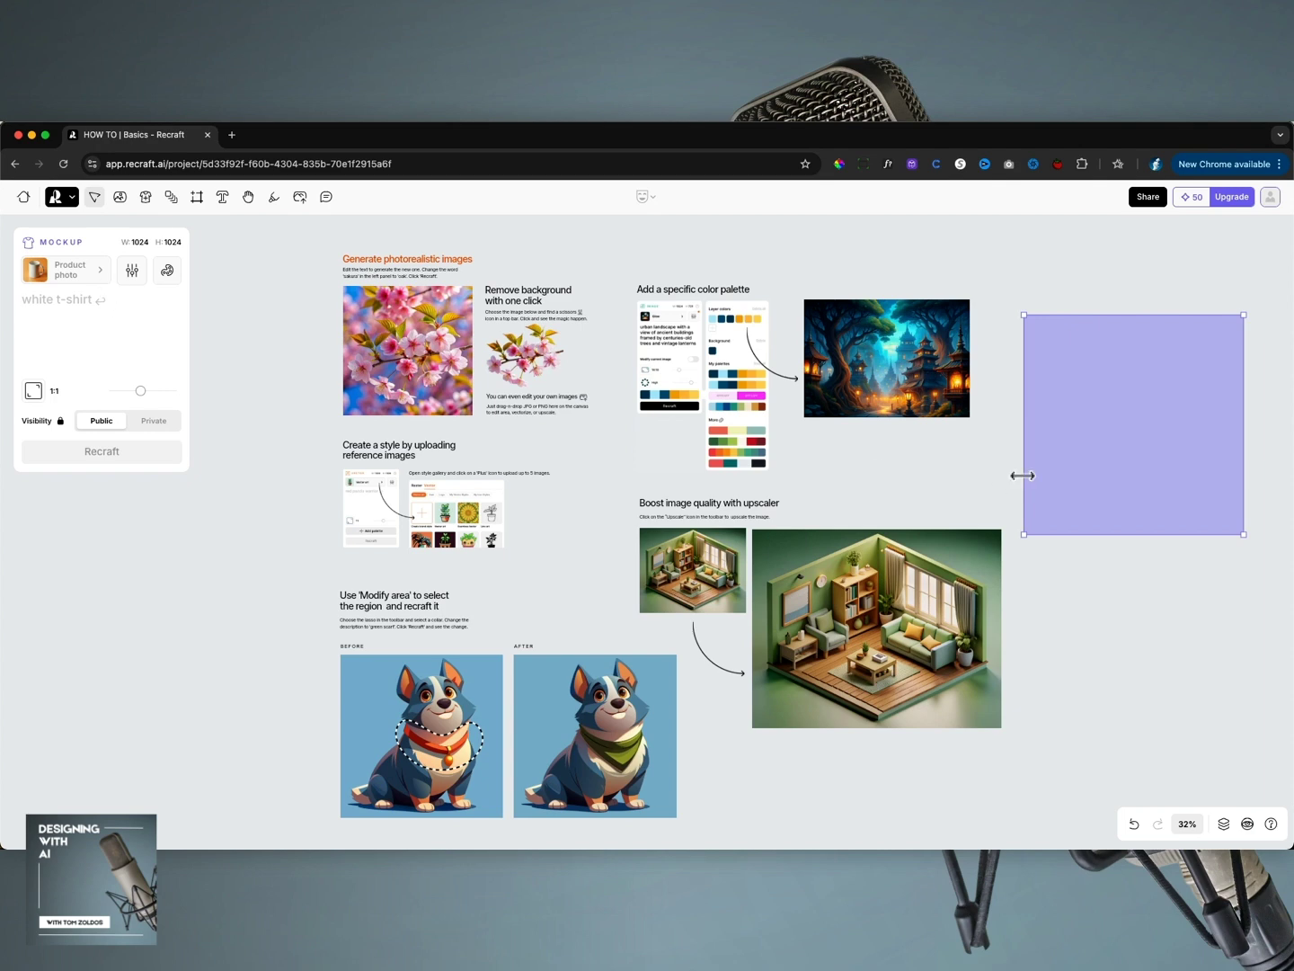
Inspect the mockup's exclusion and color palette settings, try to set its visibility to Private, and close the upgrade offer.
click(133, 271)
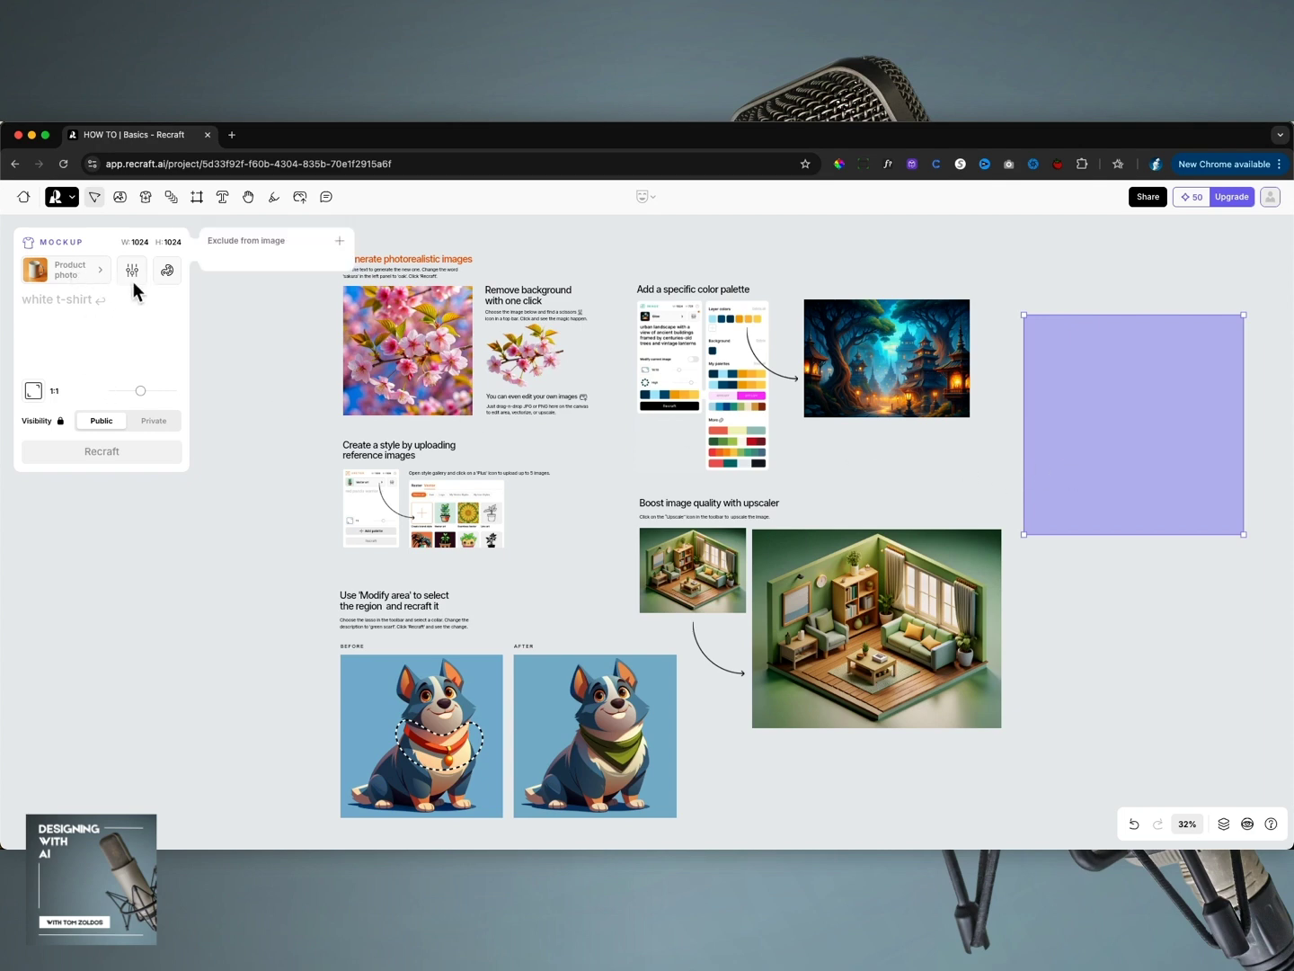
click(166, 271)
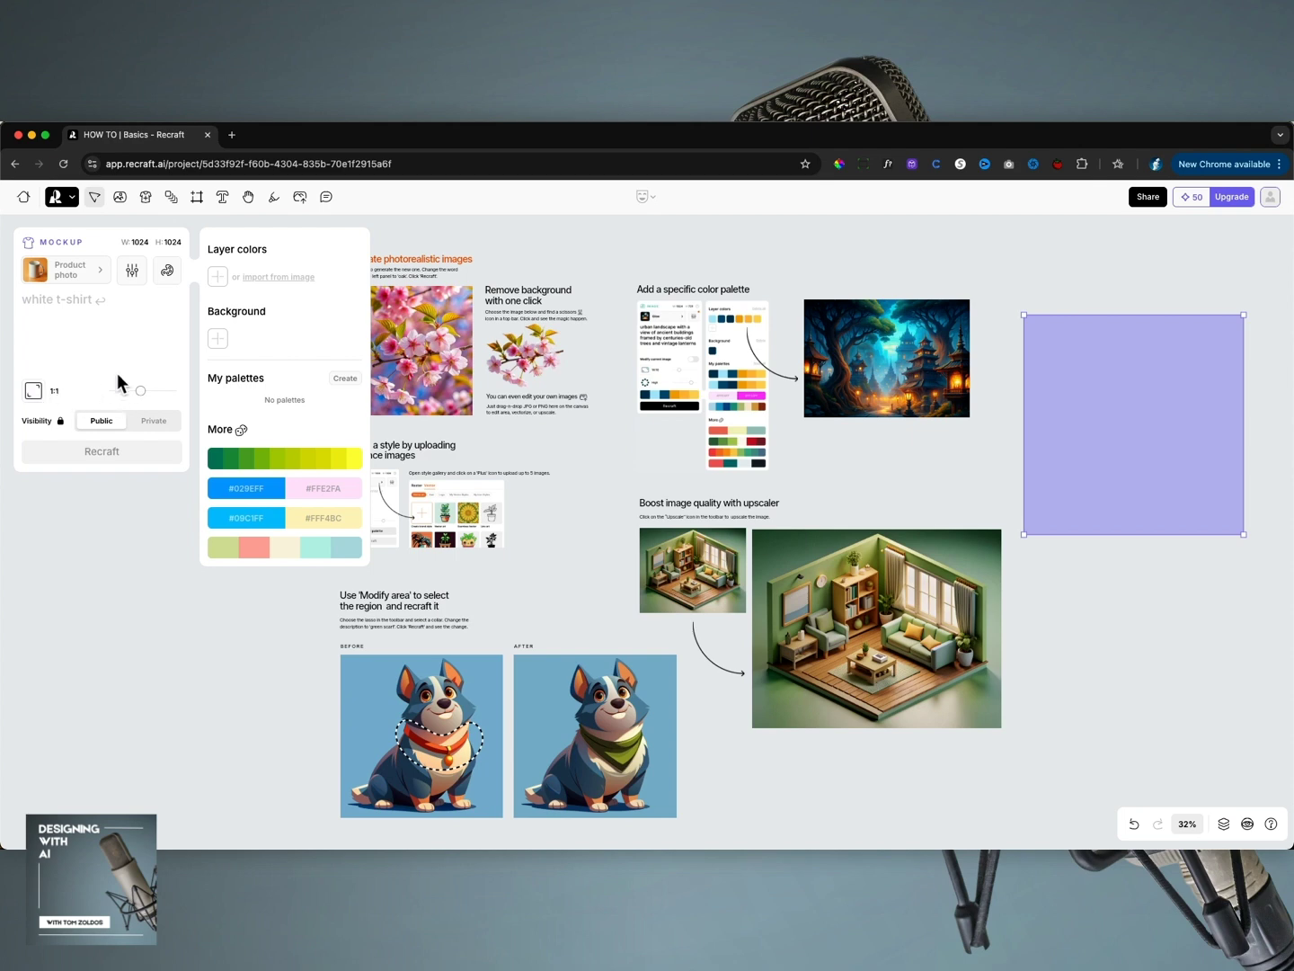
click(147, 426)
click(146, 427)
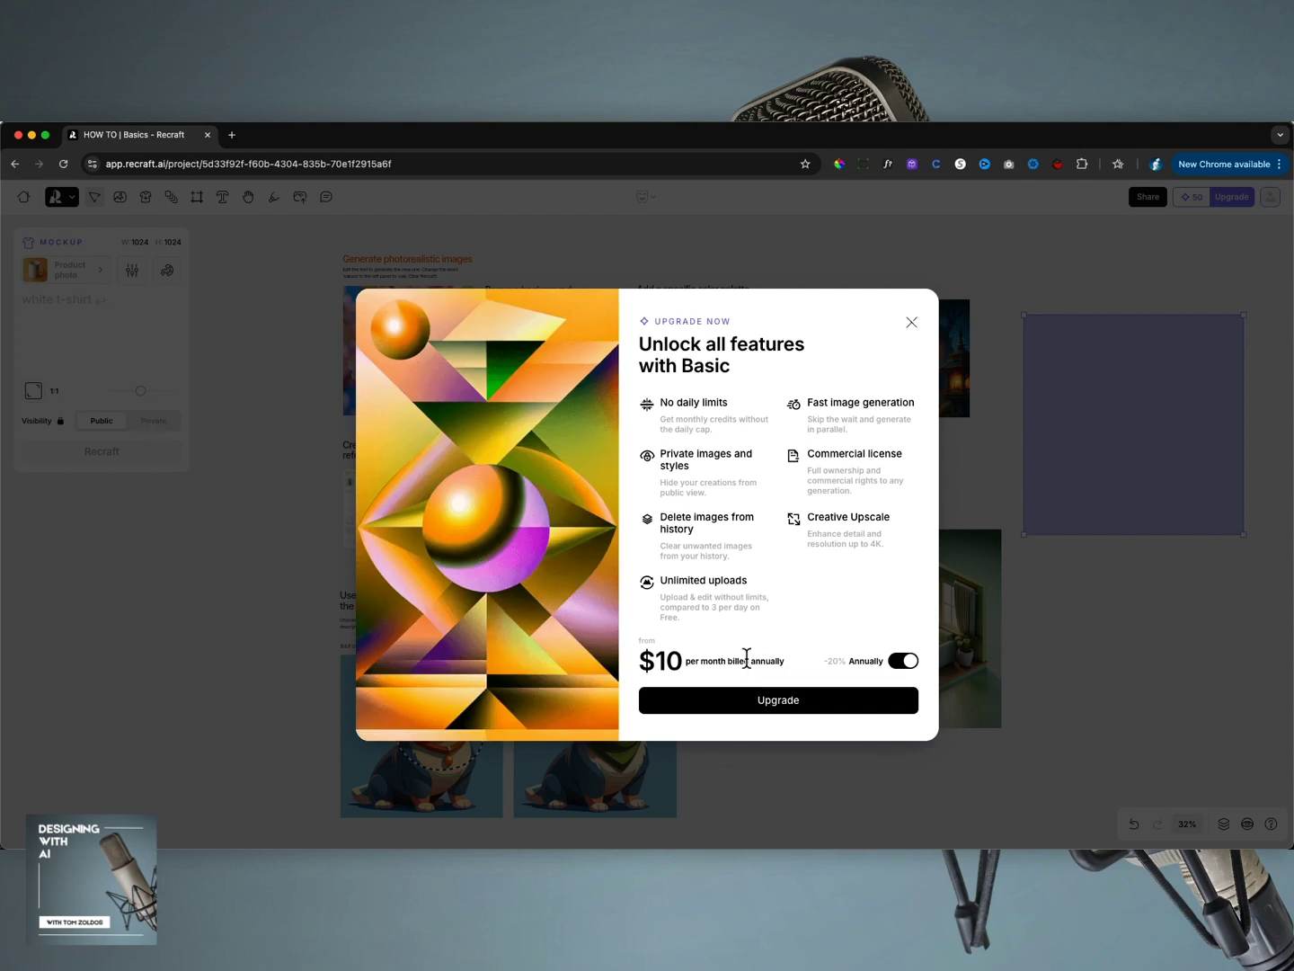
click(912, 323)
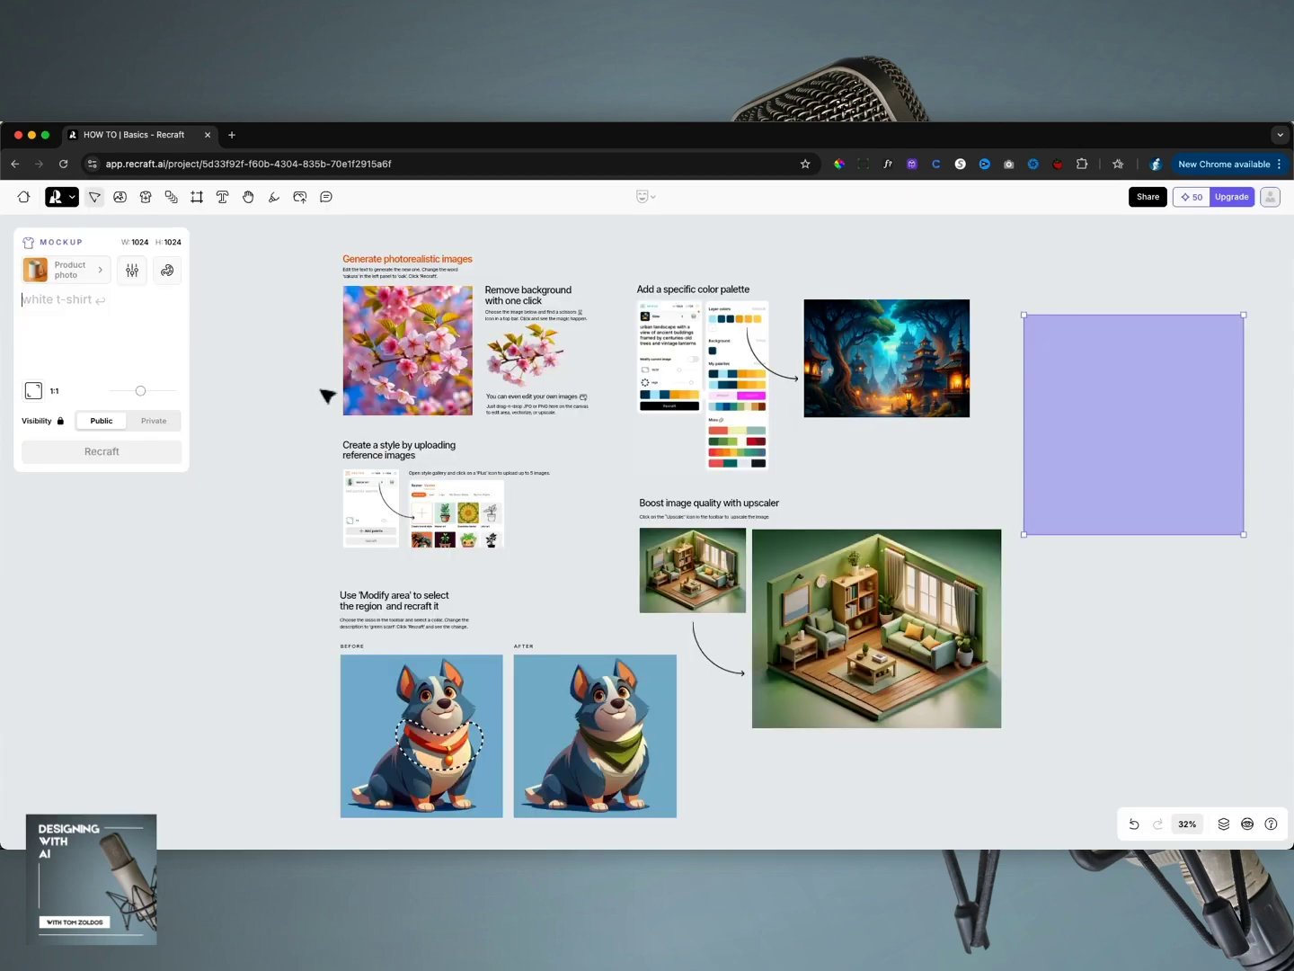
Delete all the tutorial images, texts and arrows from the canvas, keeping only the mockup frame.
click(234, 345)
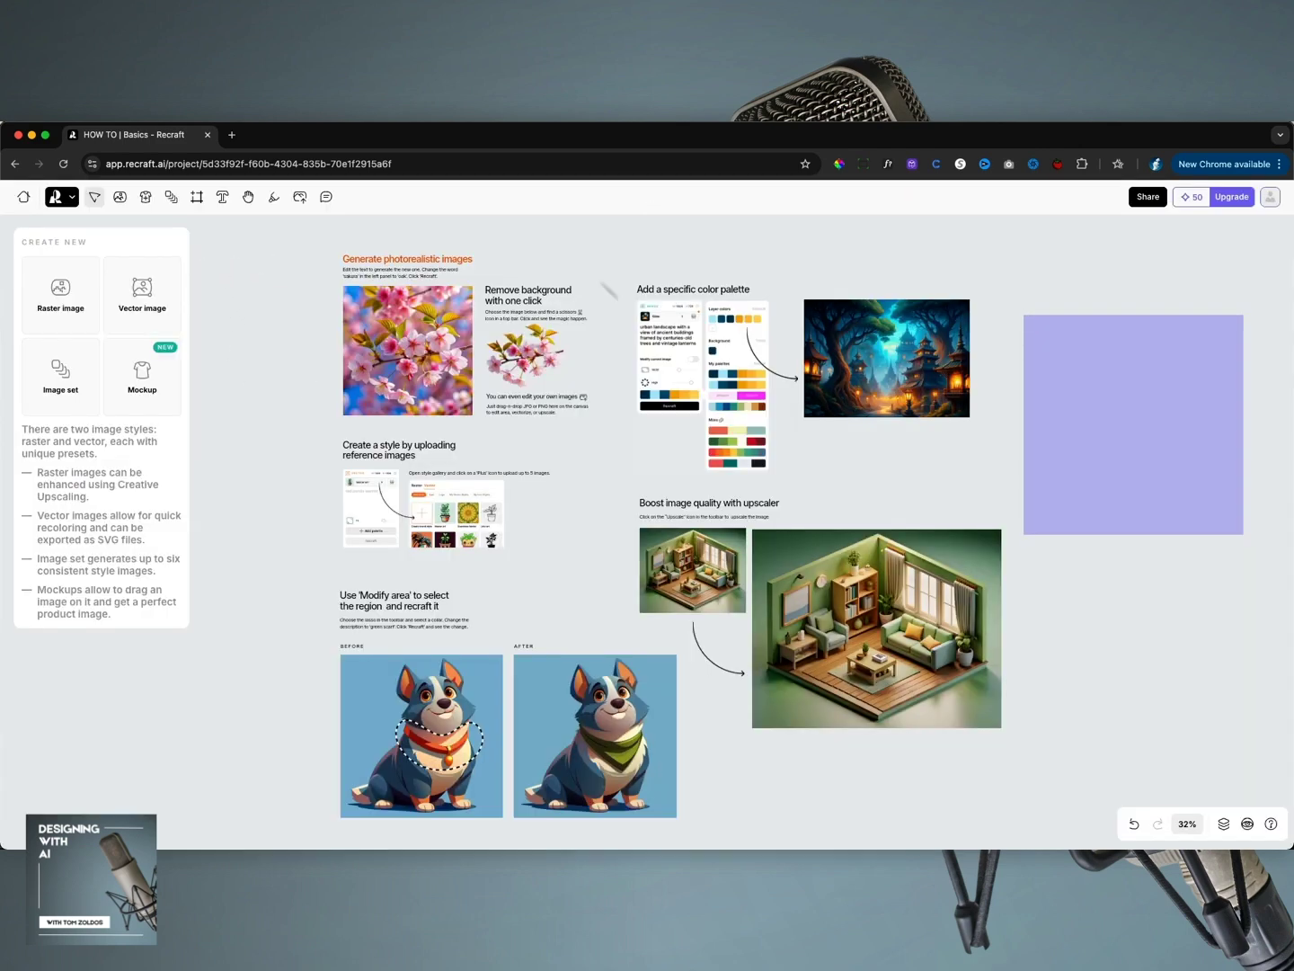
drag(279, 230, 1018, 843)
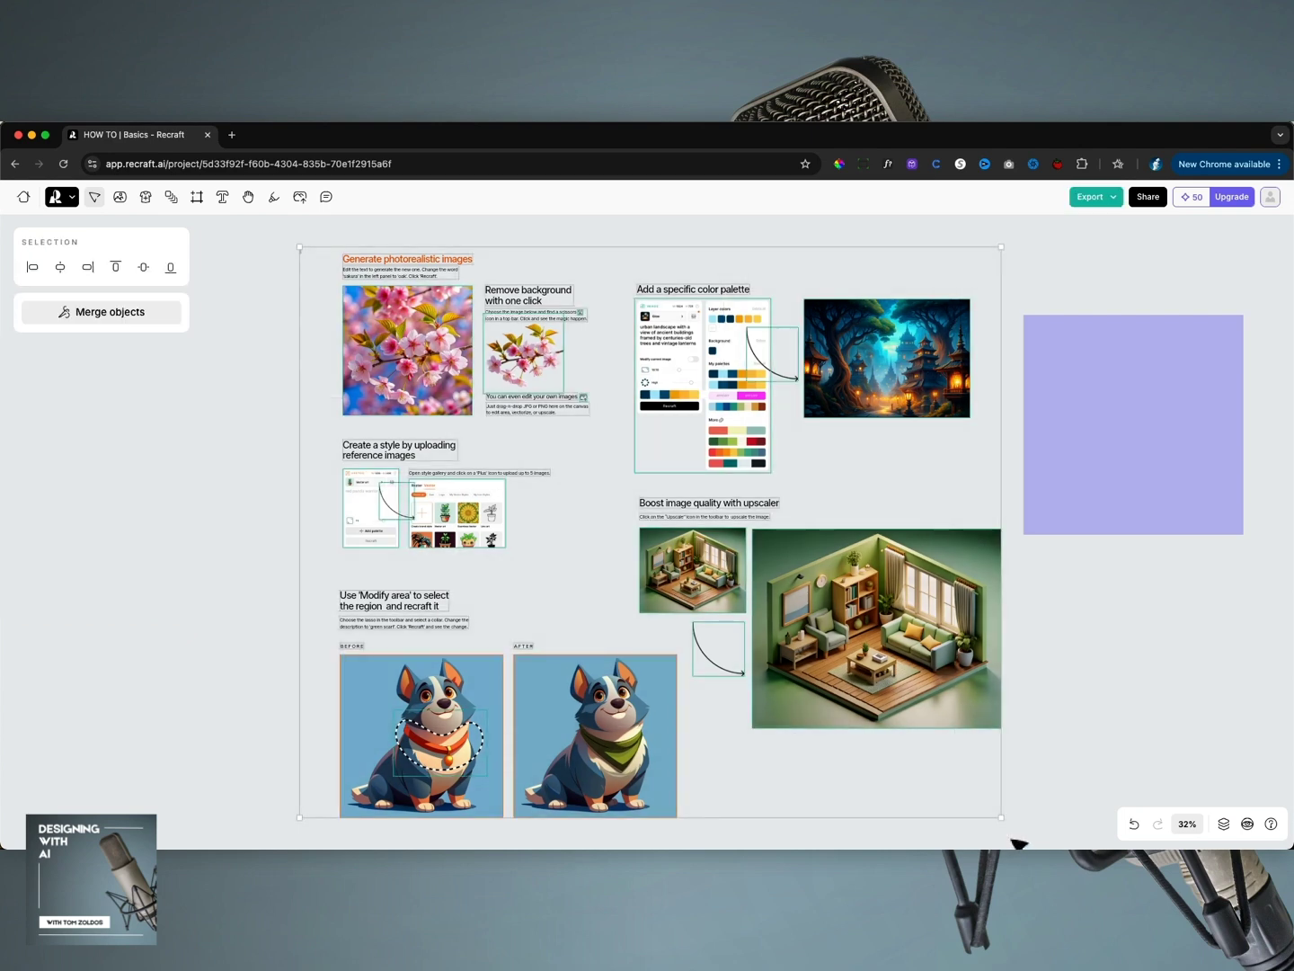
key(Delete)
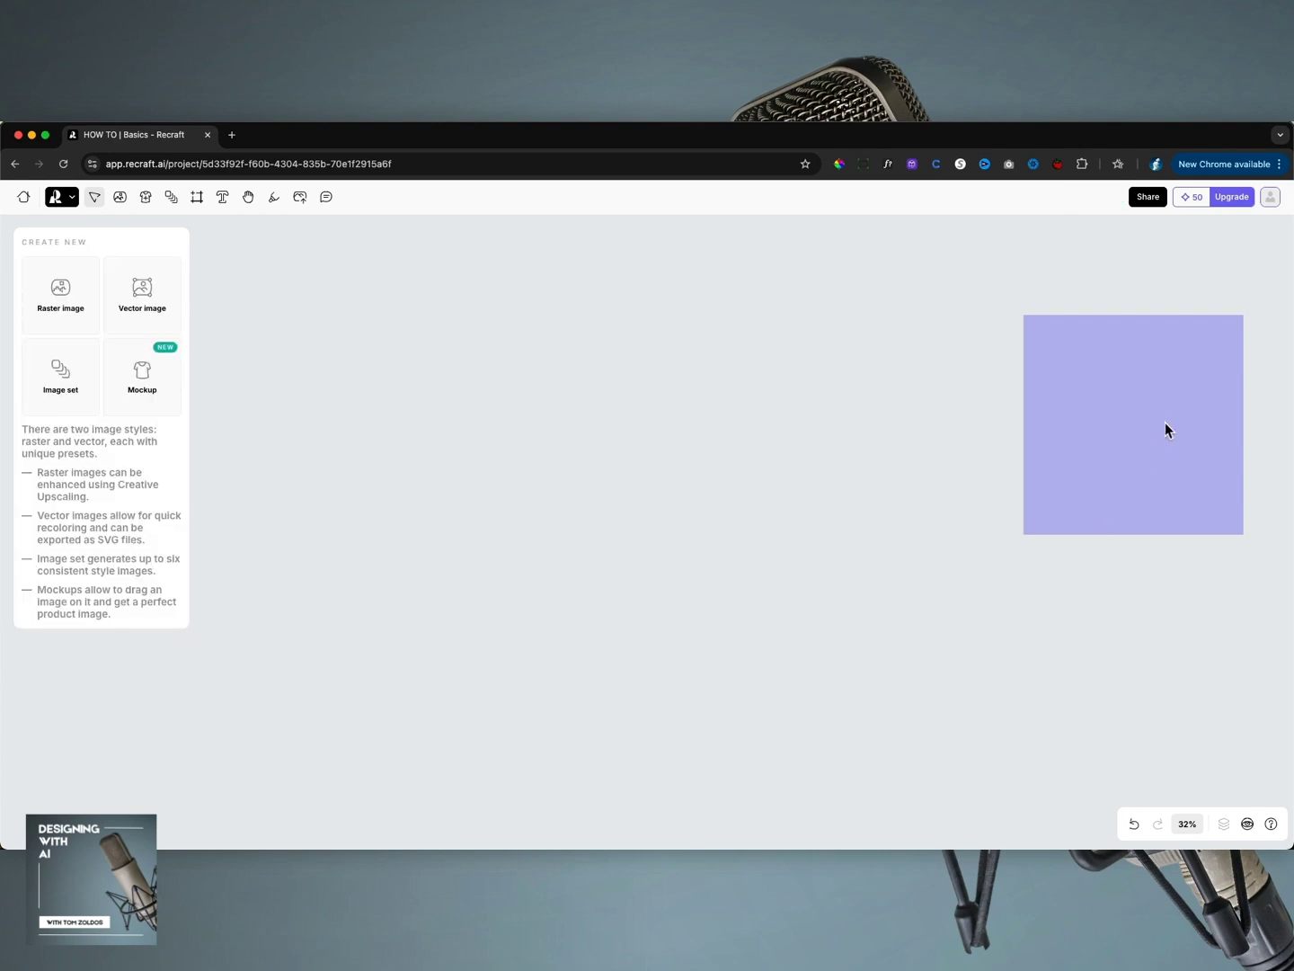
Move the mockup frame into the cleared area of the canvas and enlarge it to about 2235 × 2235.
drag(1167, 428, 458, 364)
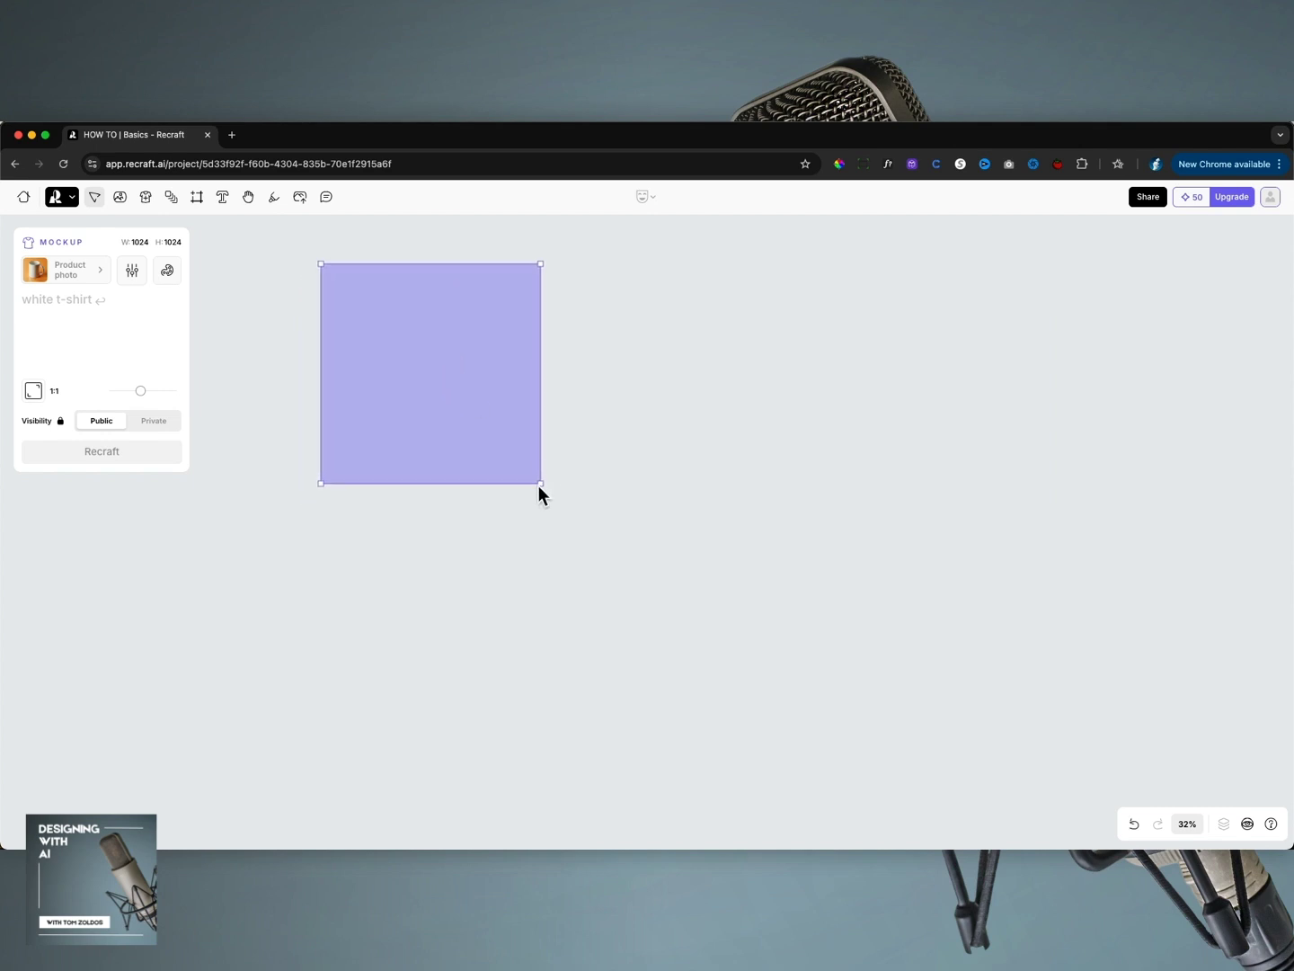
drag(544, 491, 800, 683)
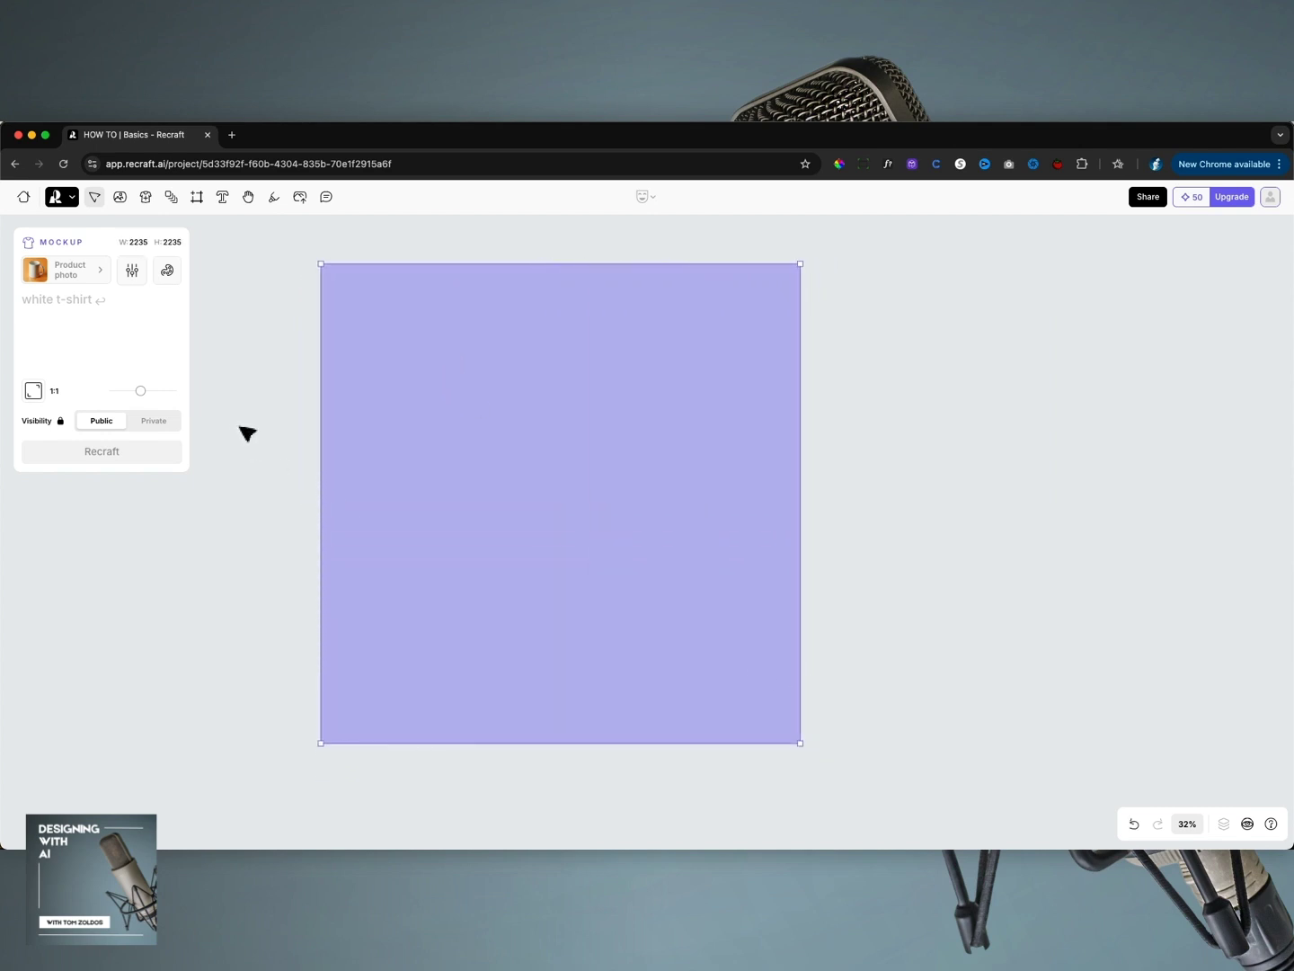
Return to the projects overview and open the project "HOW TO | Mockups".
click(26, 203)
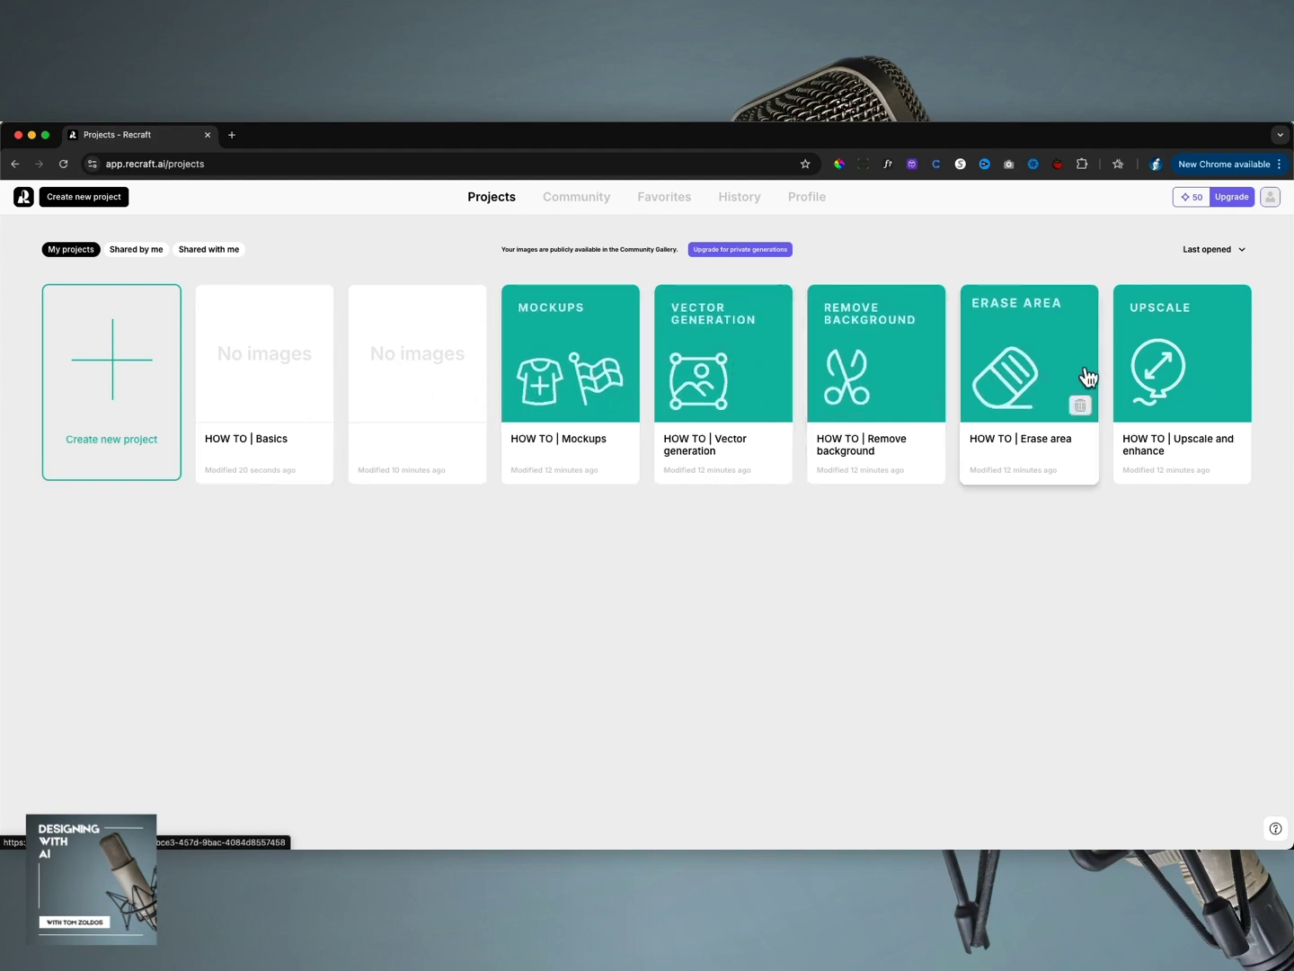
click(579, 355)
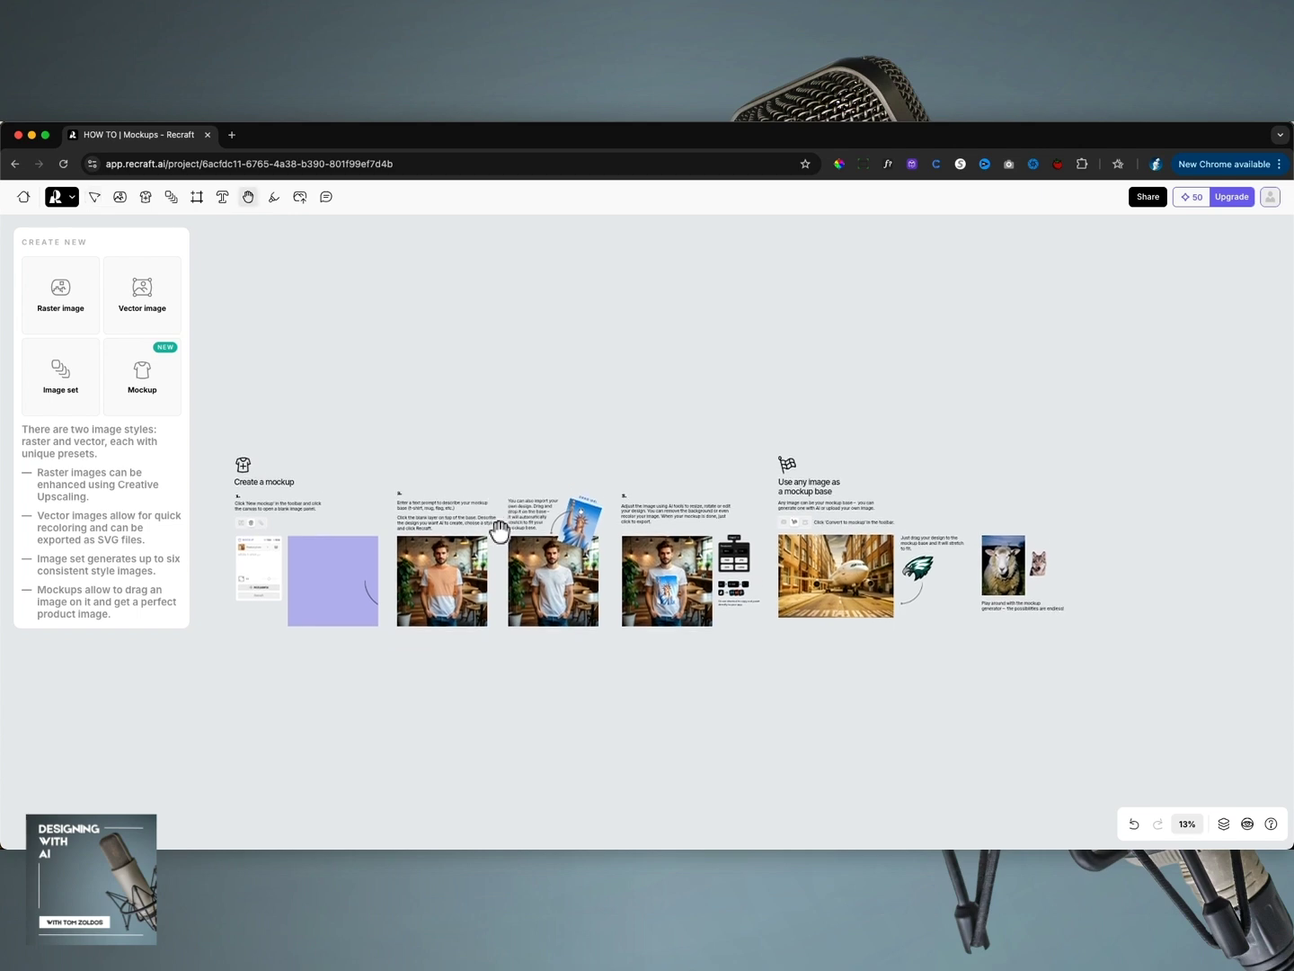
Examine the three numbered tutorial steps for creating a mockup, from the blank image panel to adjusting and exporting the design.
scroll(499, 532, up, 2)
scroll(495, 536, up, 2)
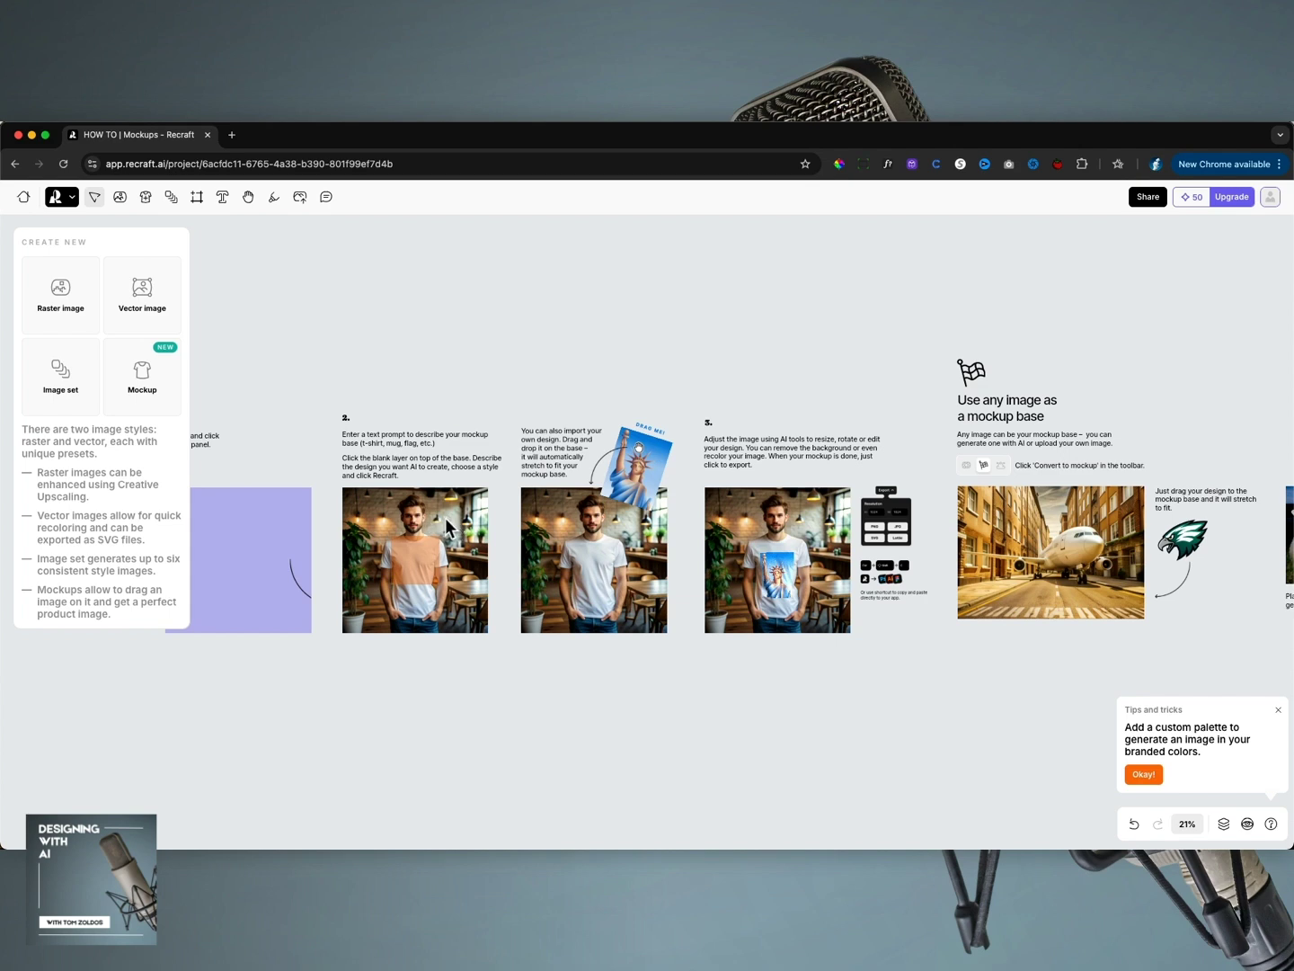
key(h)
drag(455, 690, 660, 683)
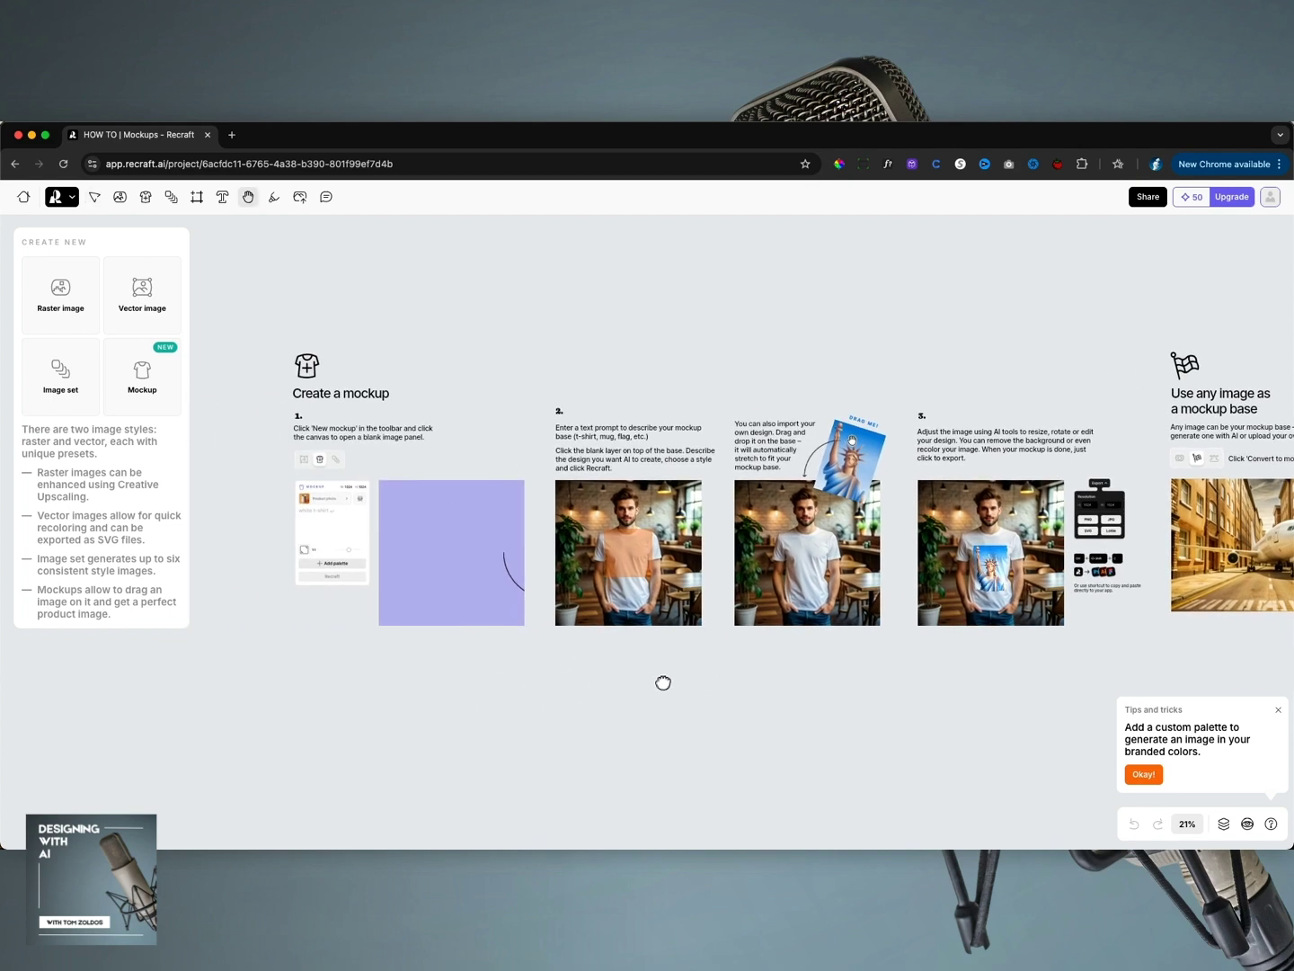
key(v)
scroll(543, 561, up, 2)
scroll(544, 563, up, 2)
key(h)
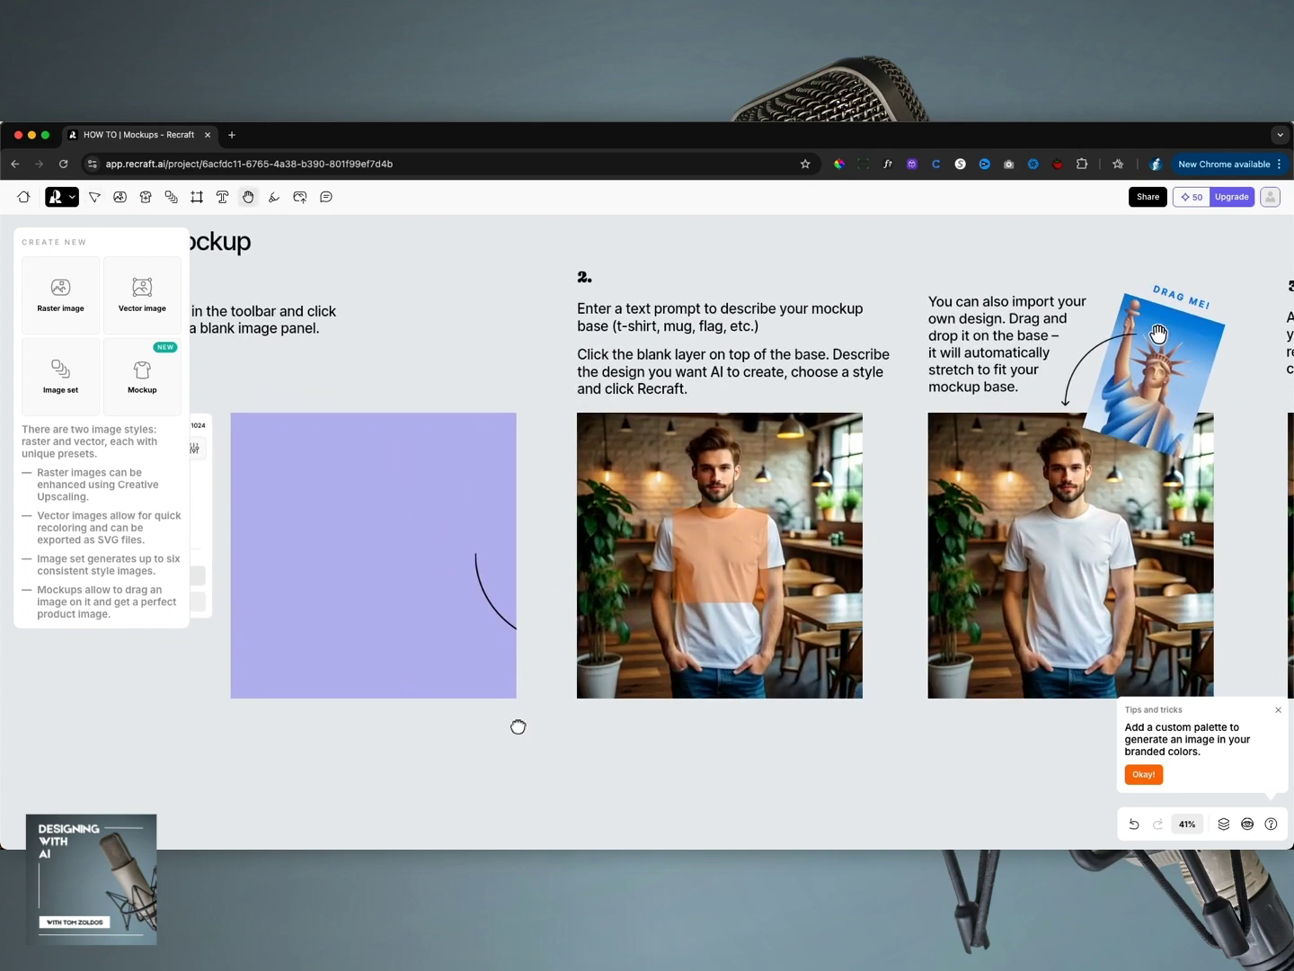
drag(516, 725, 780, 728)
key(v)
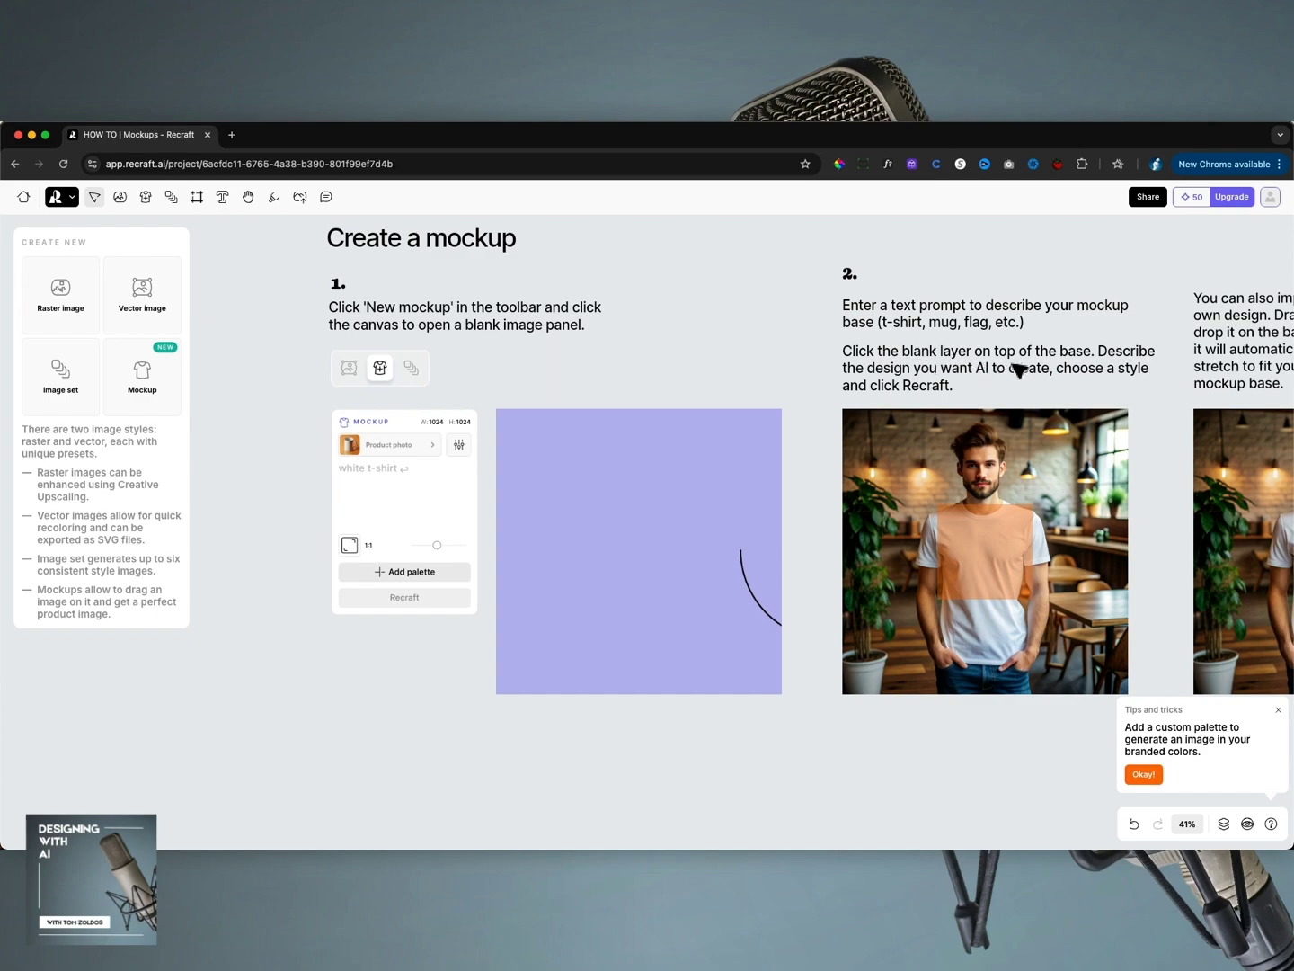
key(h)
drag(1016, 369, 687, 369)
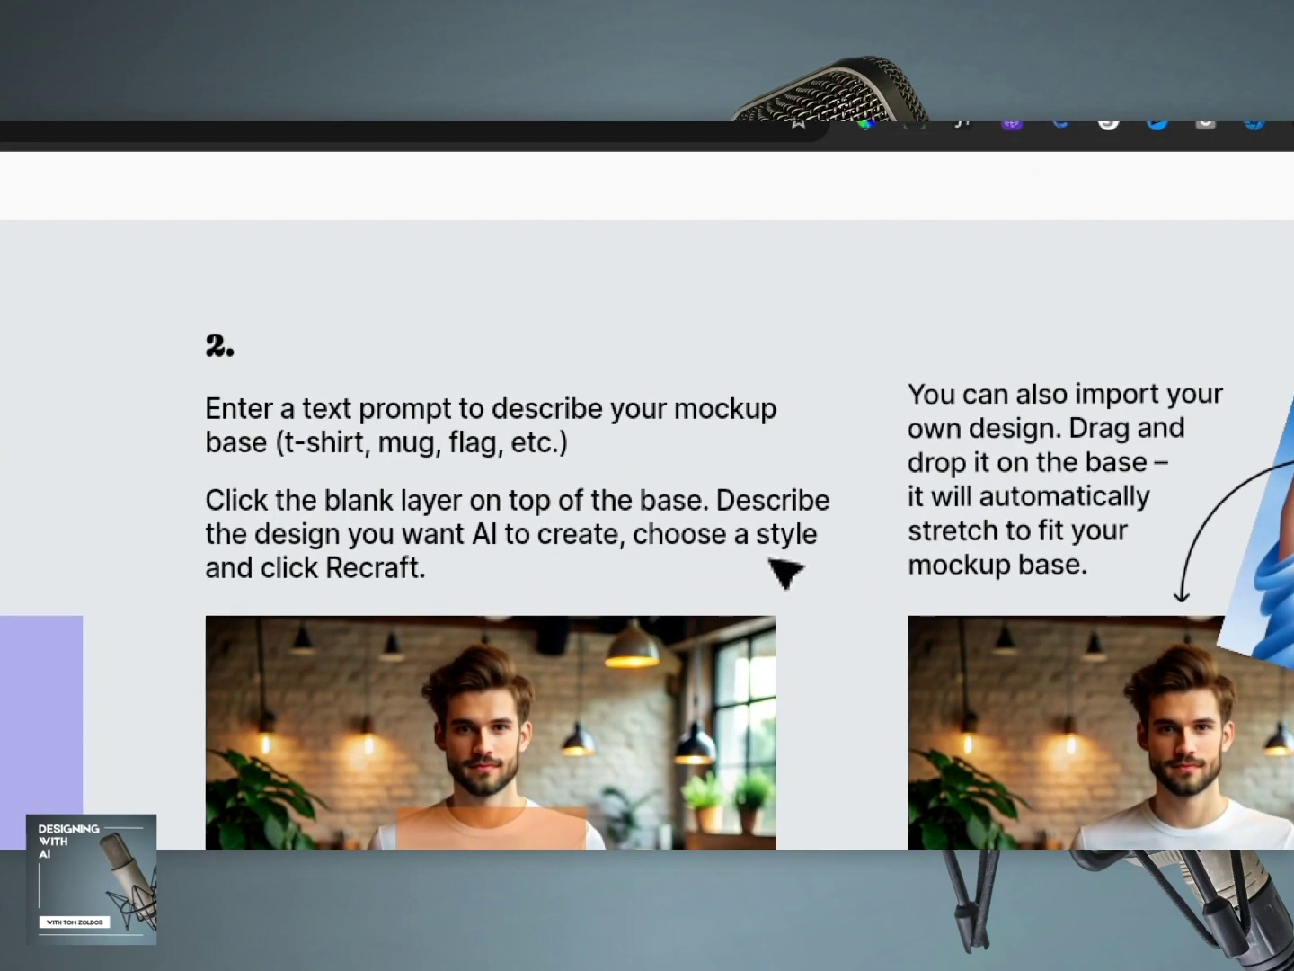
drag(855, 538, 434, 552)
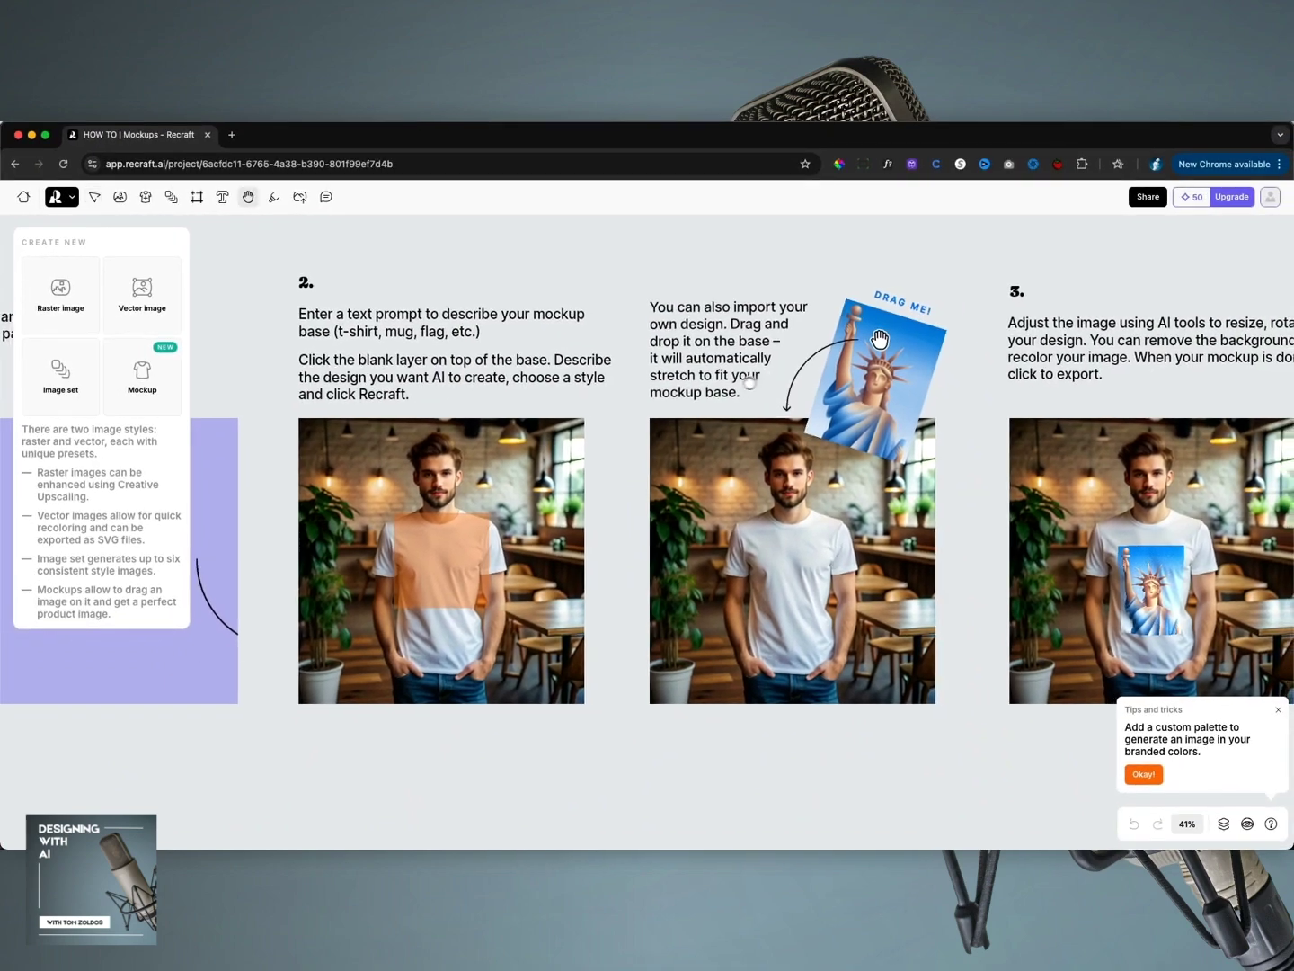
drag(716, 397, 530, 383)
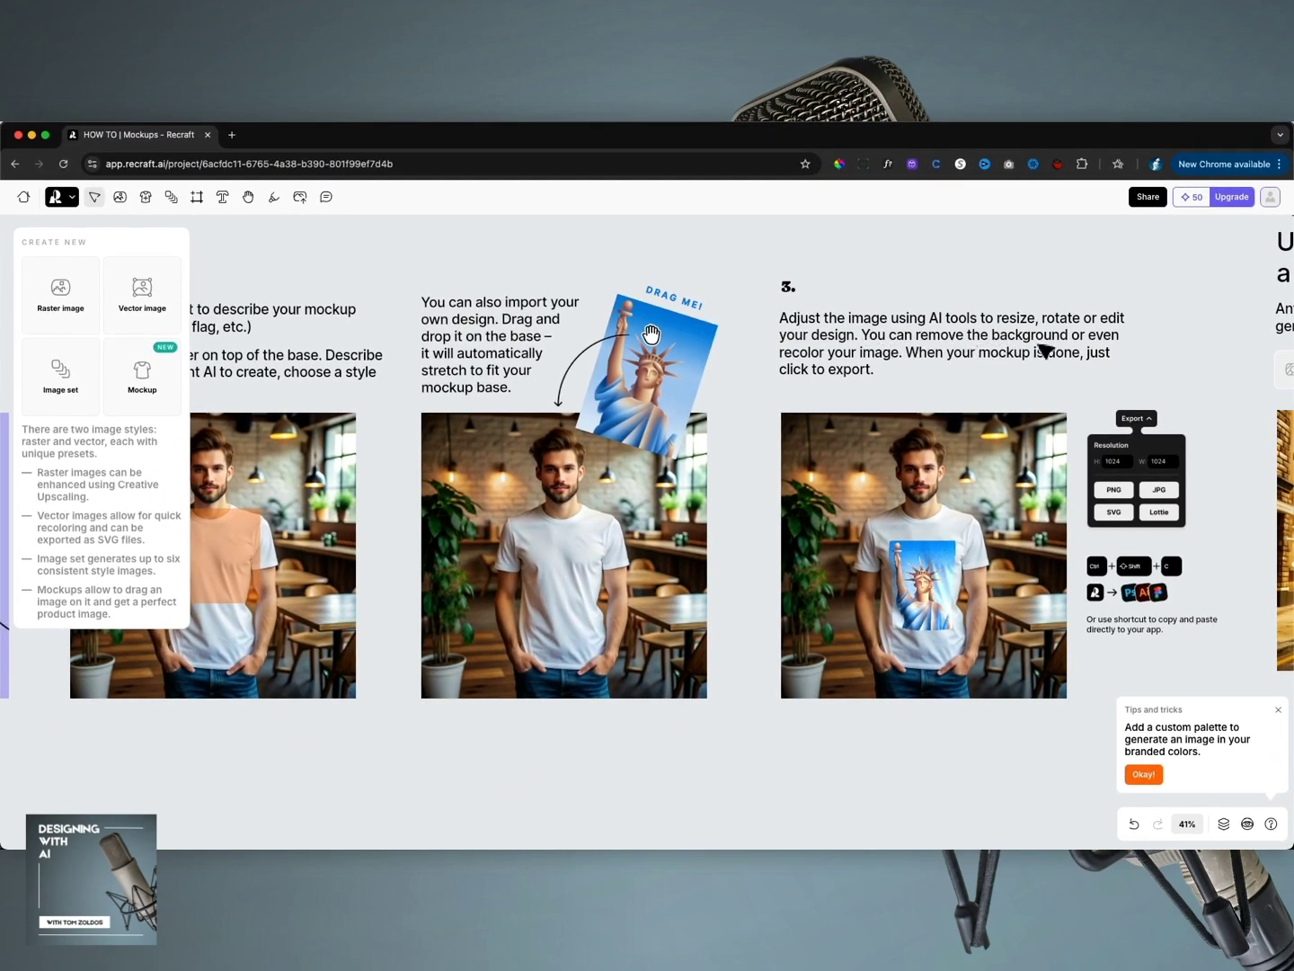
drag(972, 366, 613, 342)
drag(846, 327, 764, 343)
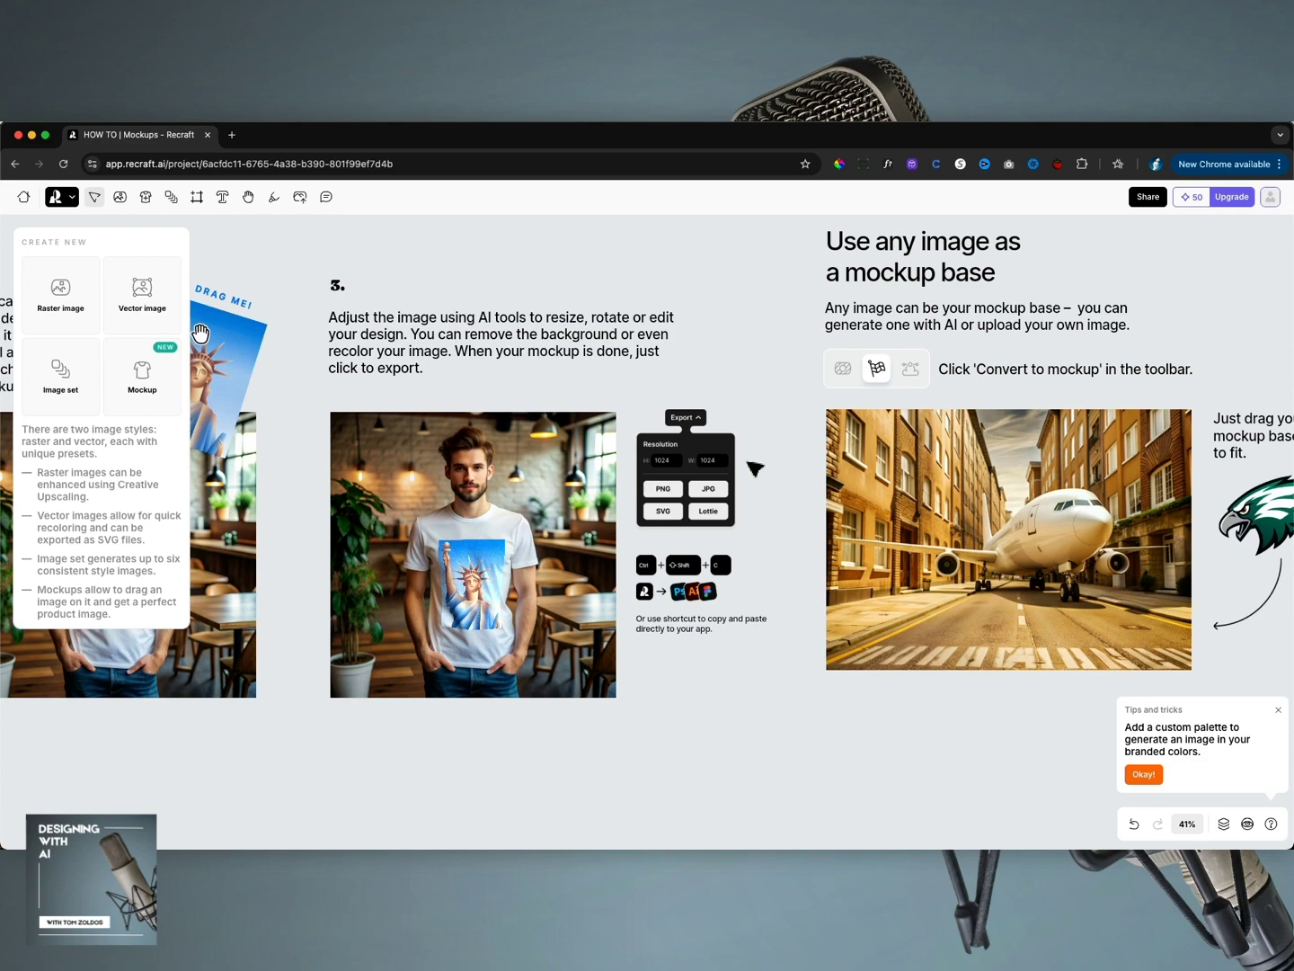
Examine the section on using any image as a mockup base and shift the eagle logo slightly beside the airplane picture.
key(h)
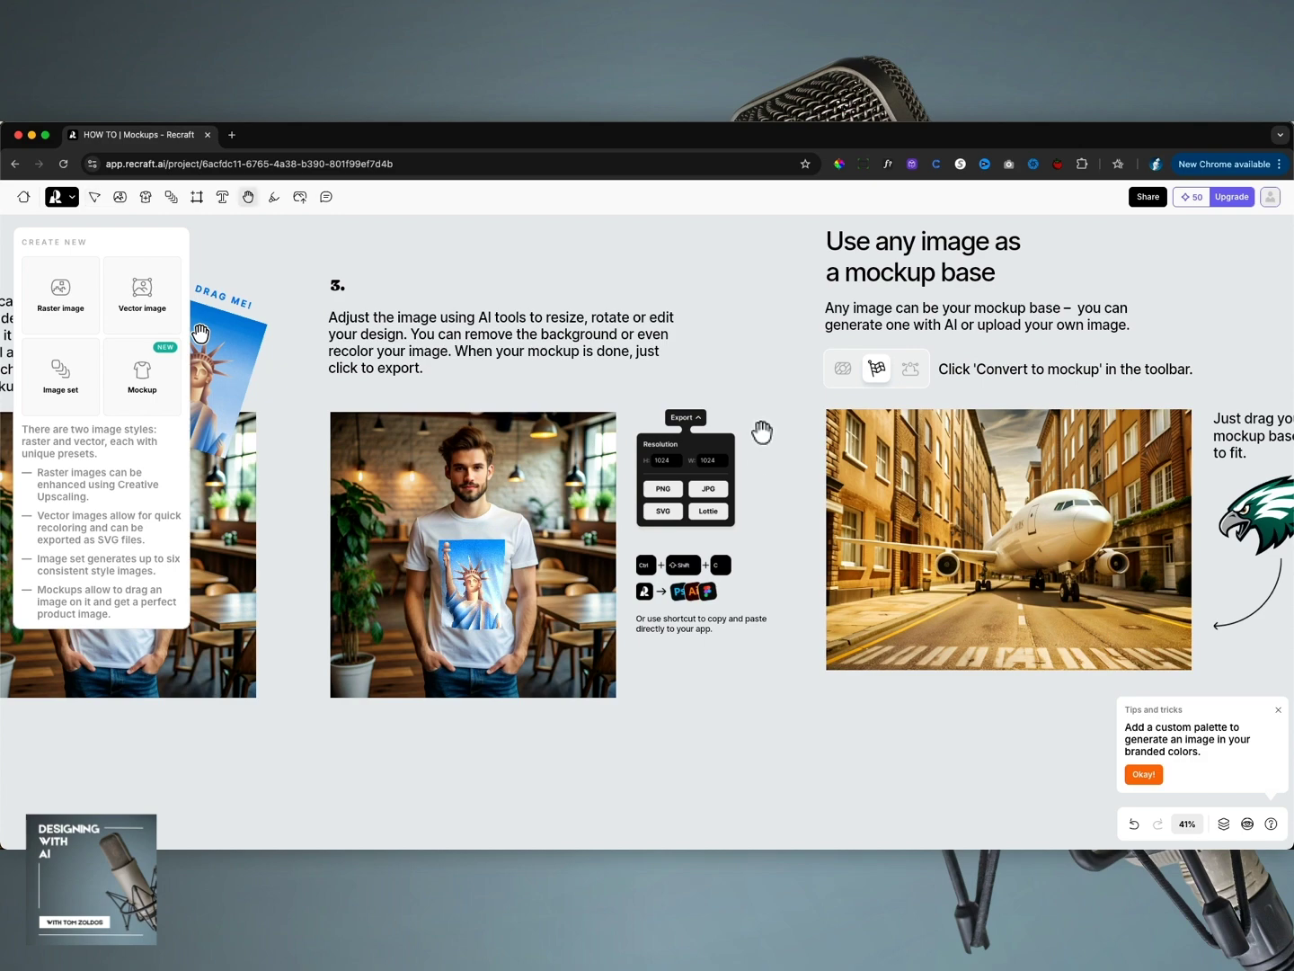
drag(760, 432, 476, 458)
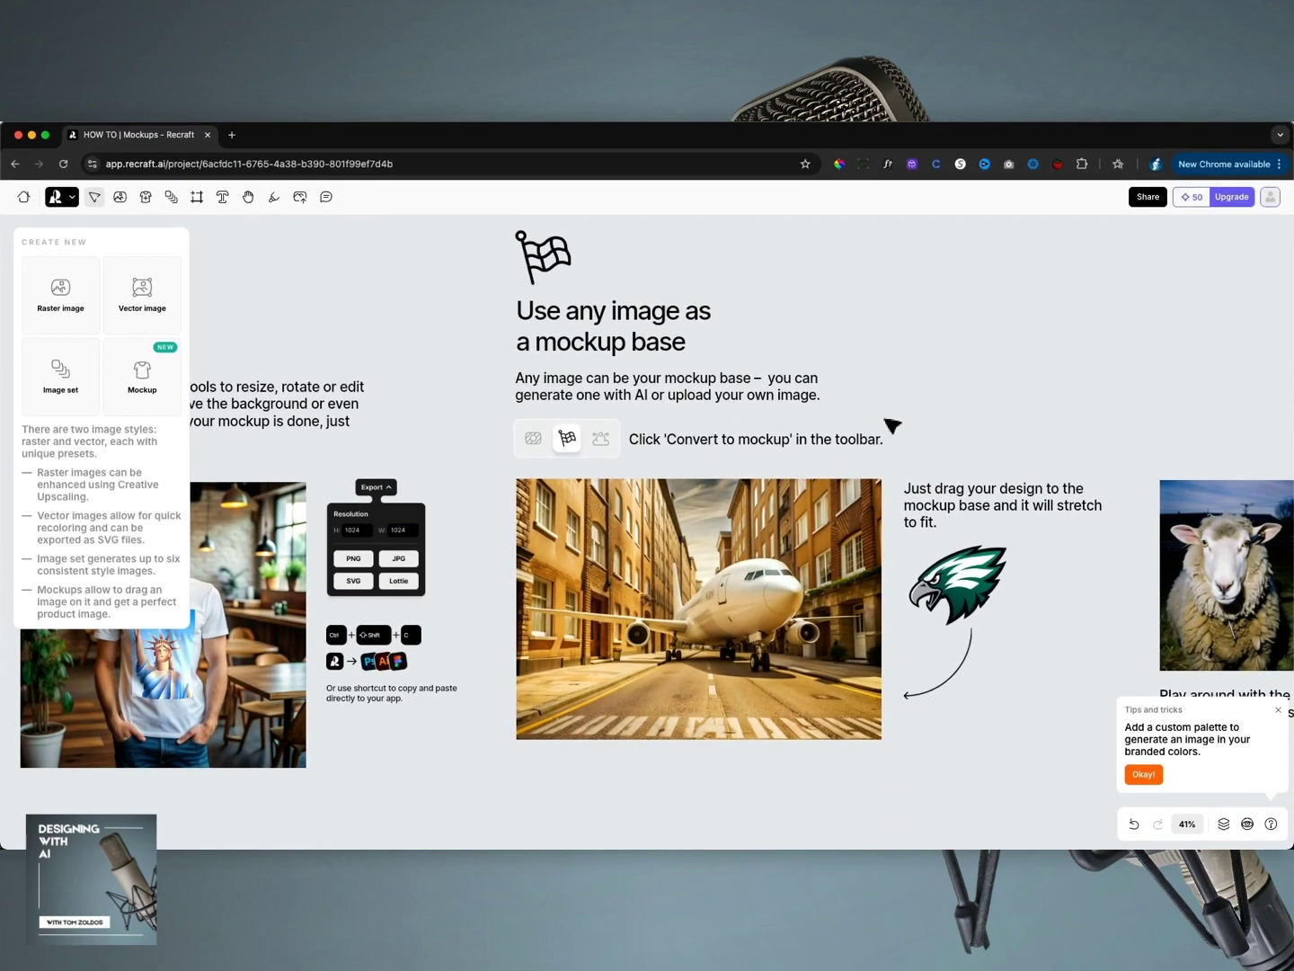
drag(893, 416, 748, 398)
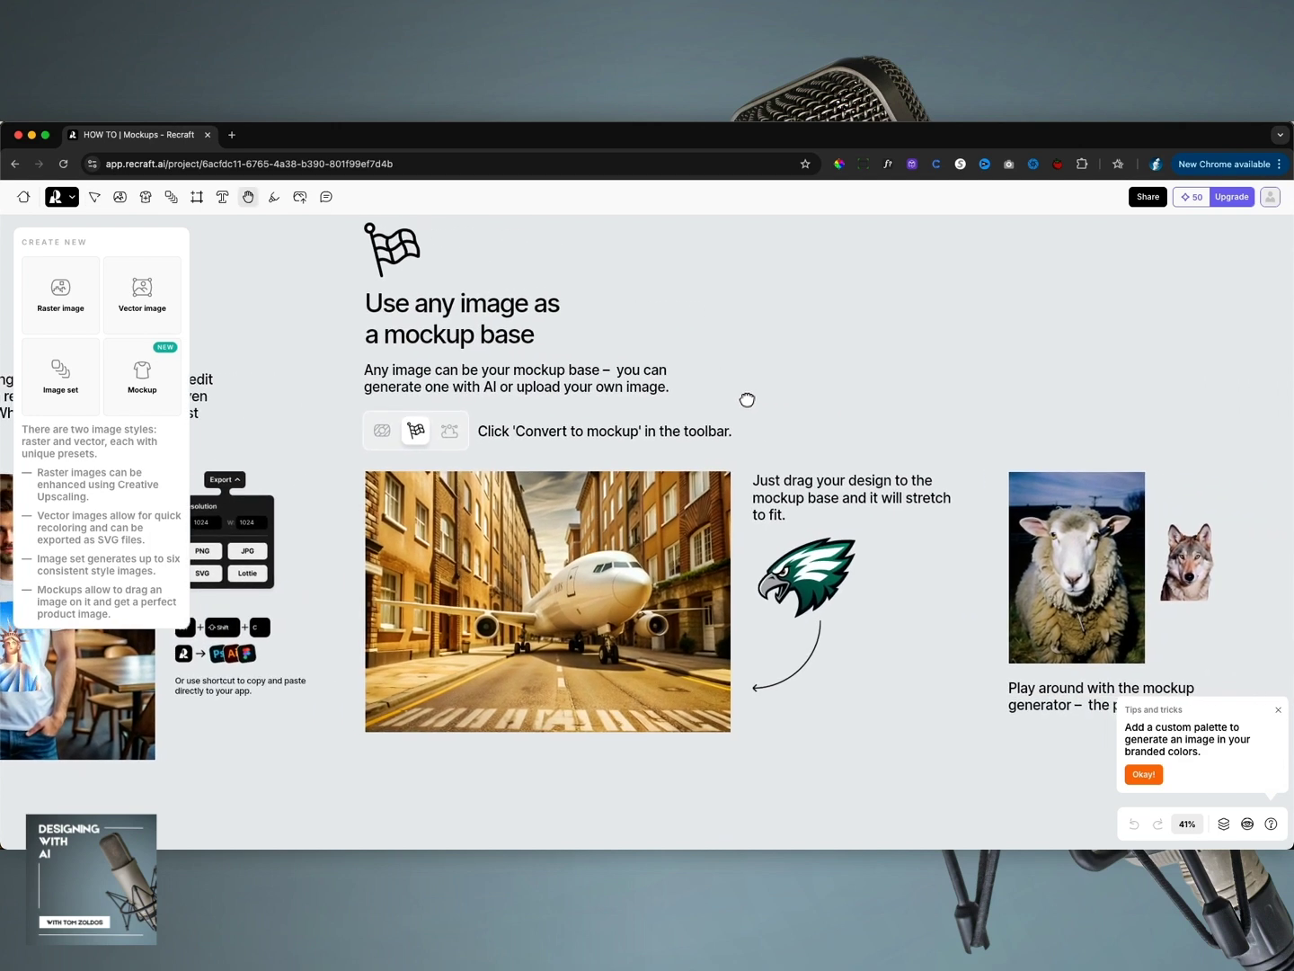
drag(806, 576, 840, 561)
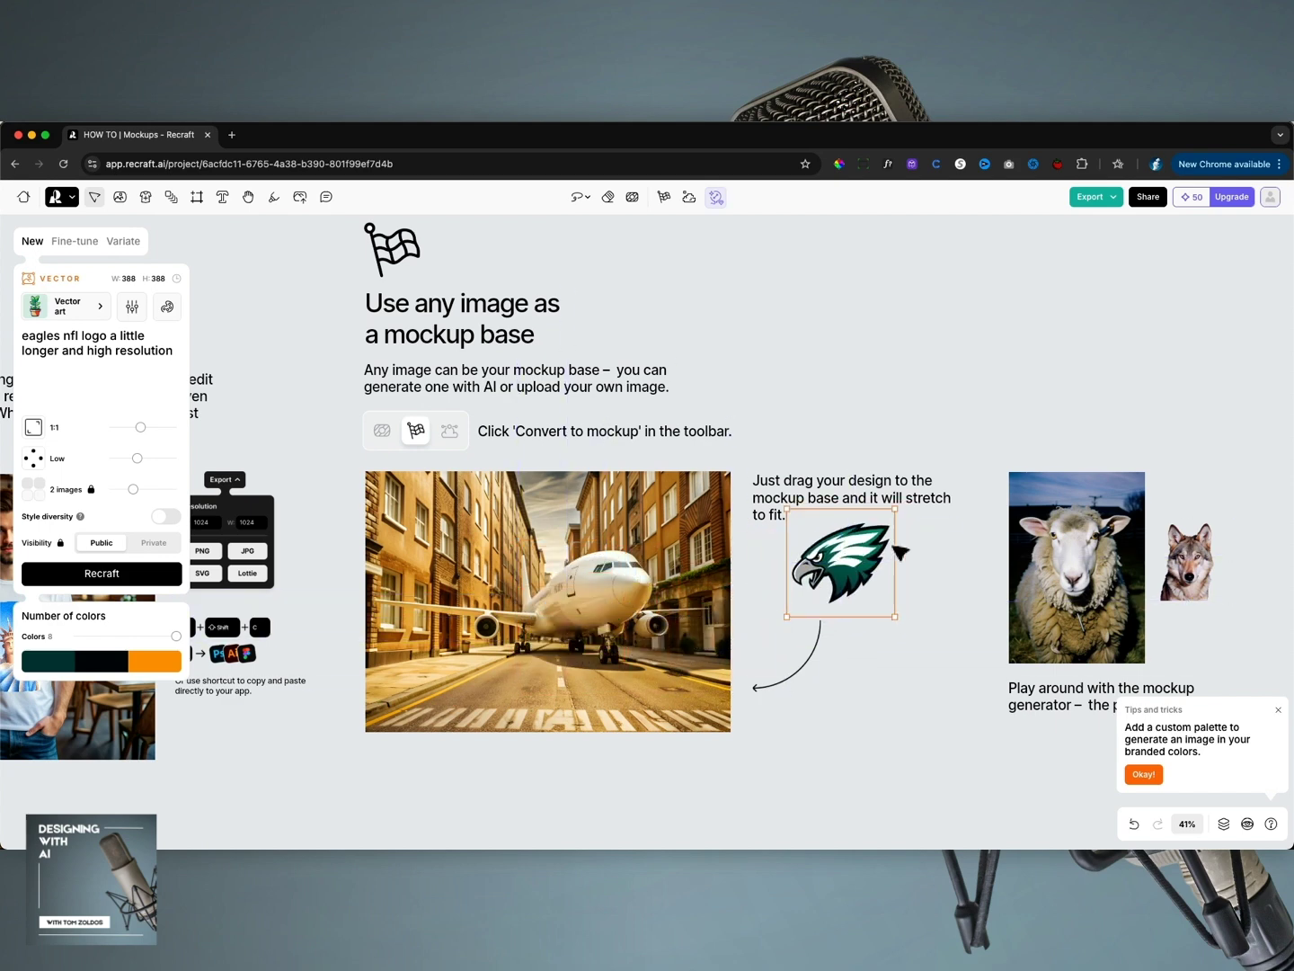
key(h)
drag(992, 410, 778, 370)
key(v)
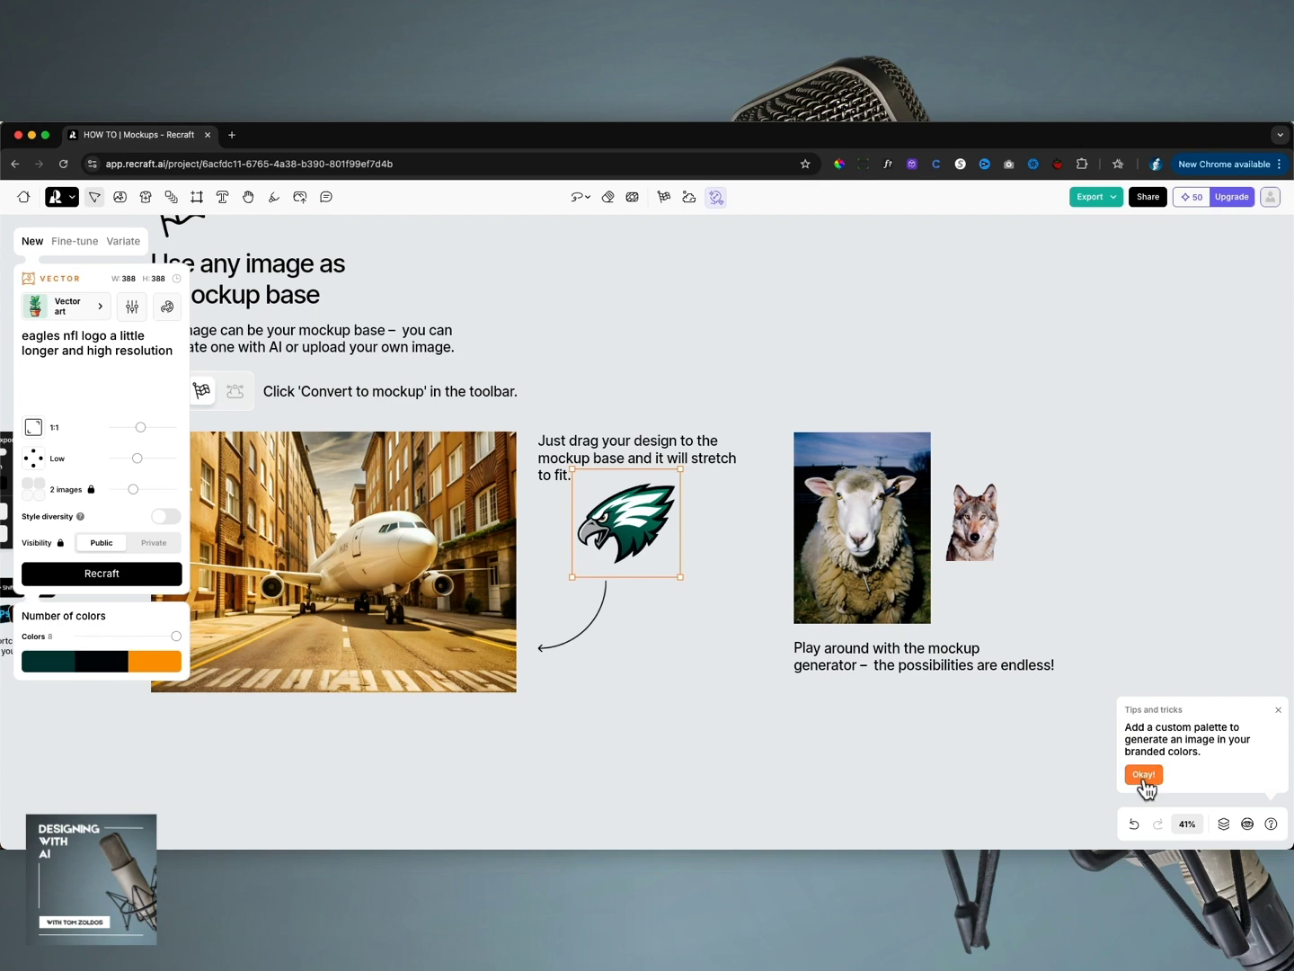
Dismiss the custom palette tip and create a new project from the projects overview.
click(1145, 775)
drag(613, 667, 933, 689)
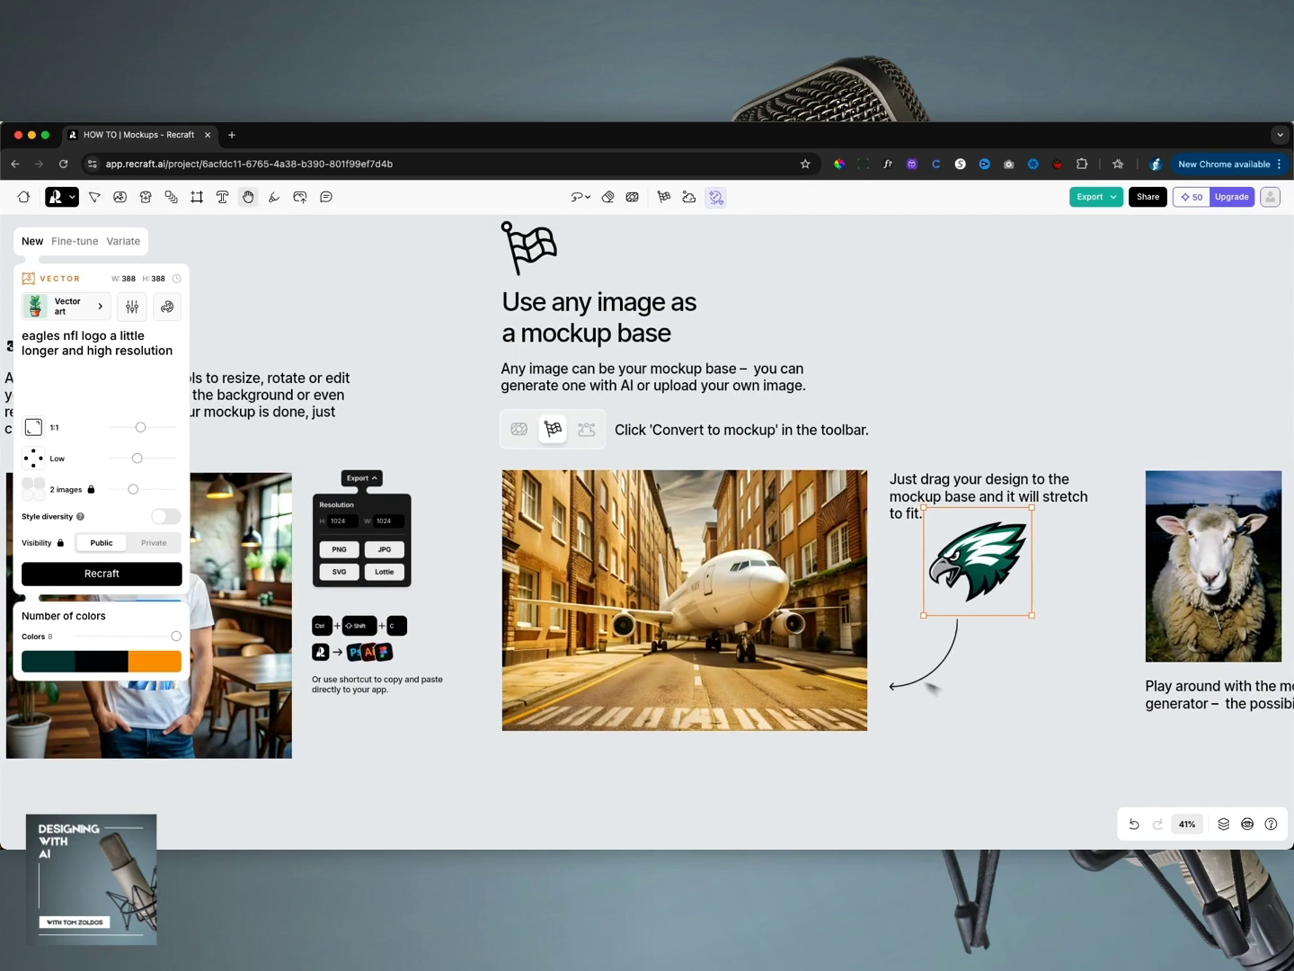
scroll(328, 289, left, 2)
click(24, 200)
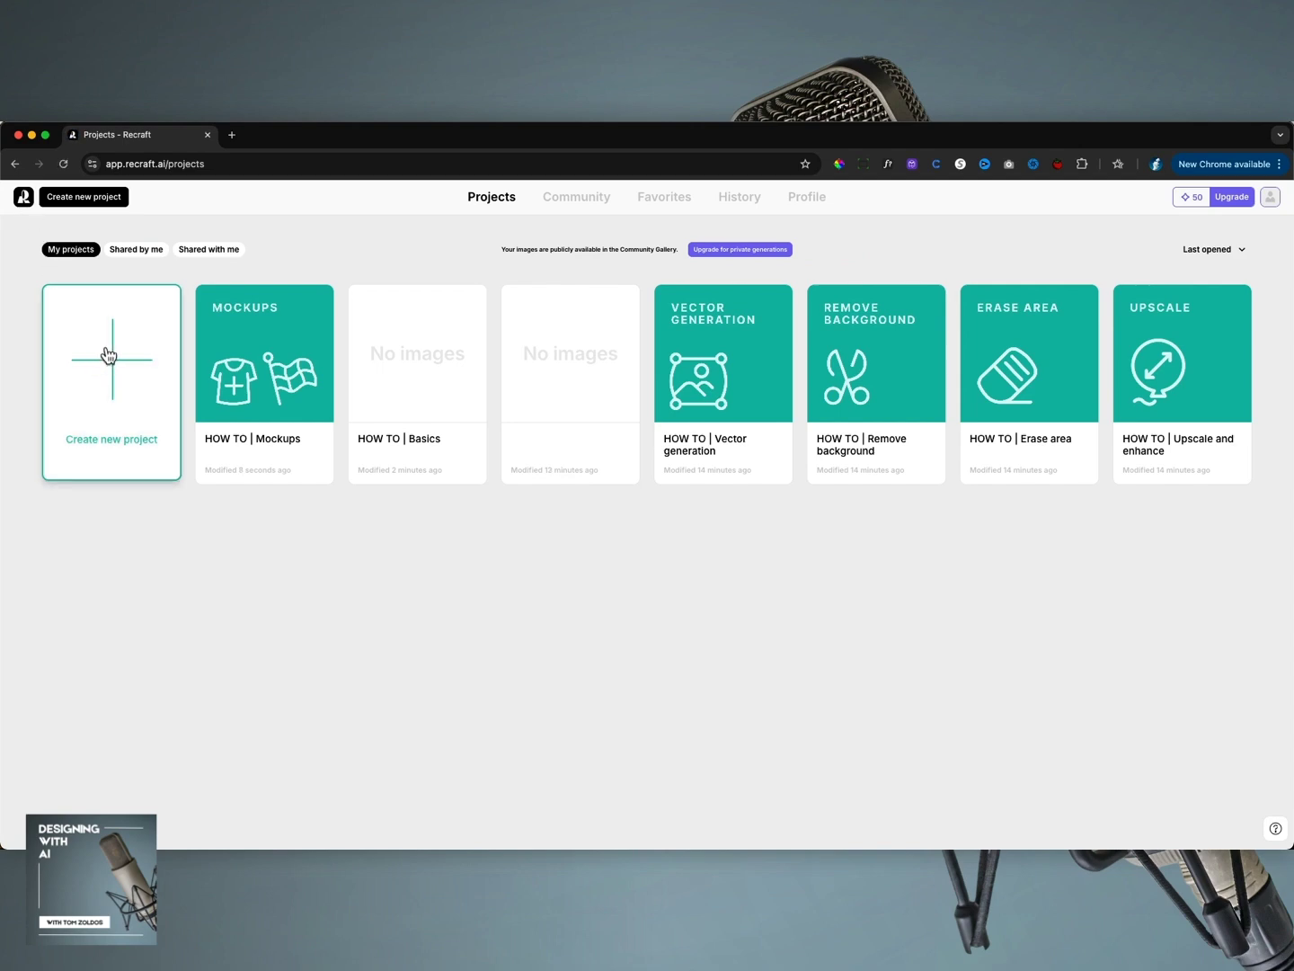
click(108, 358)
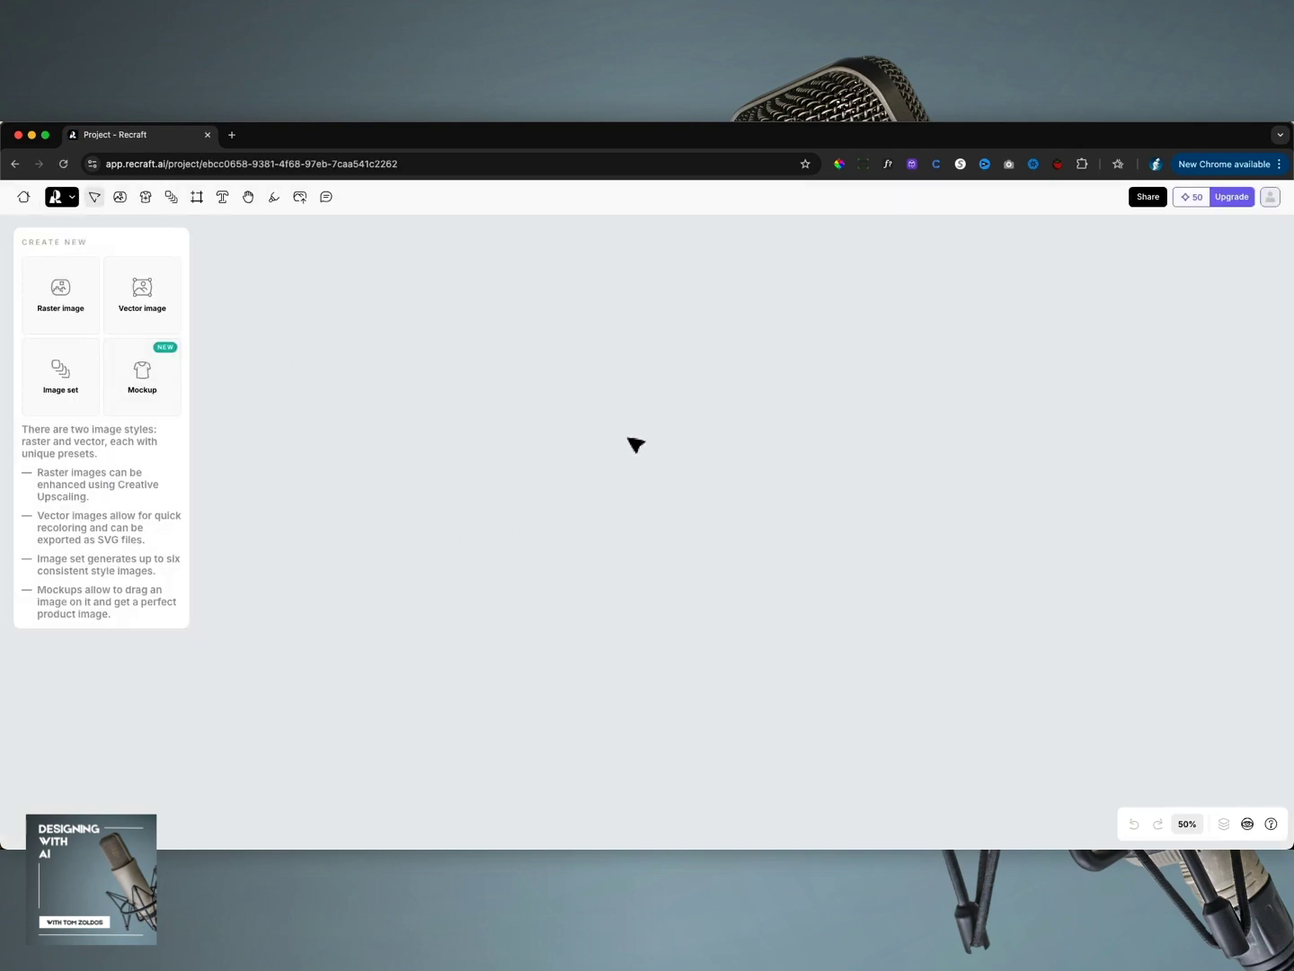
Open the Community page and browse the publicly shared images in the gallery.
click(70, 196)
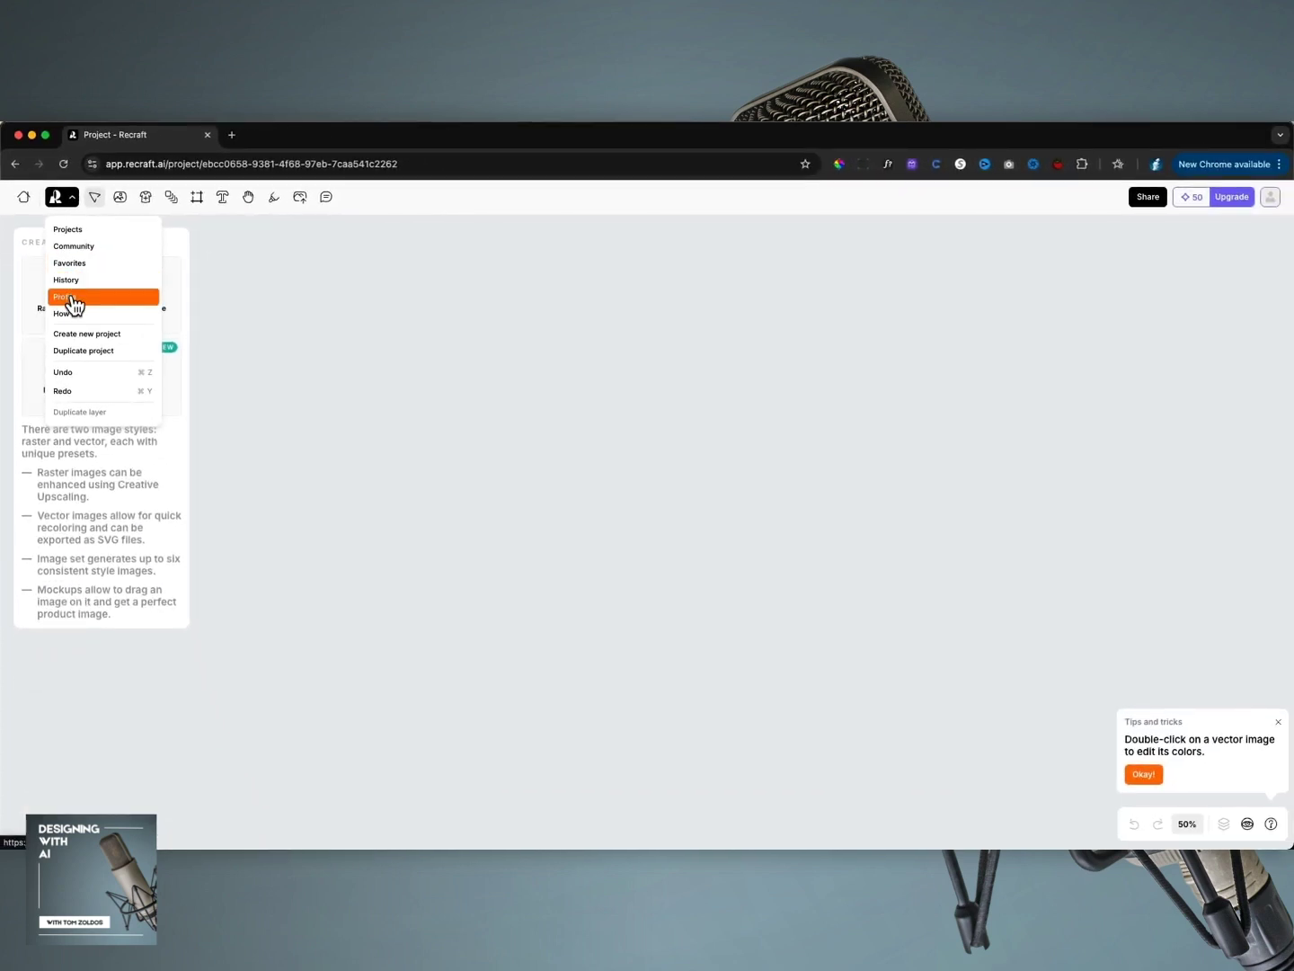
click(75, 245)
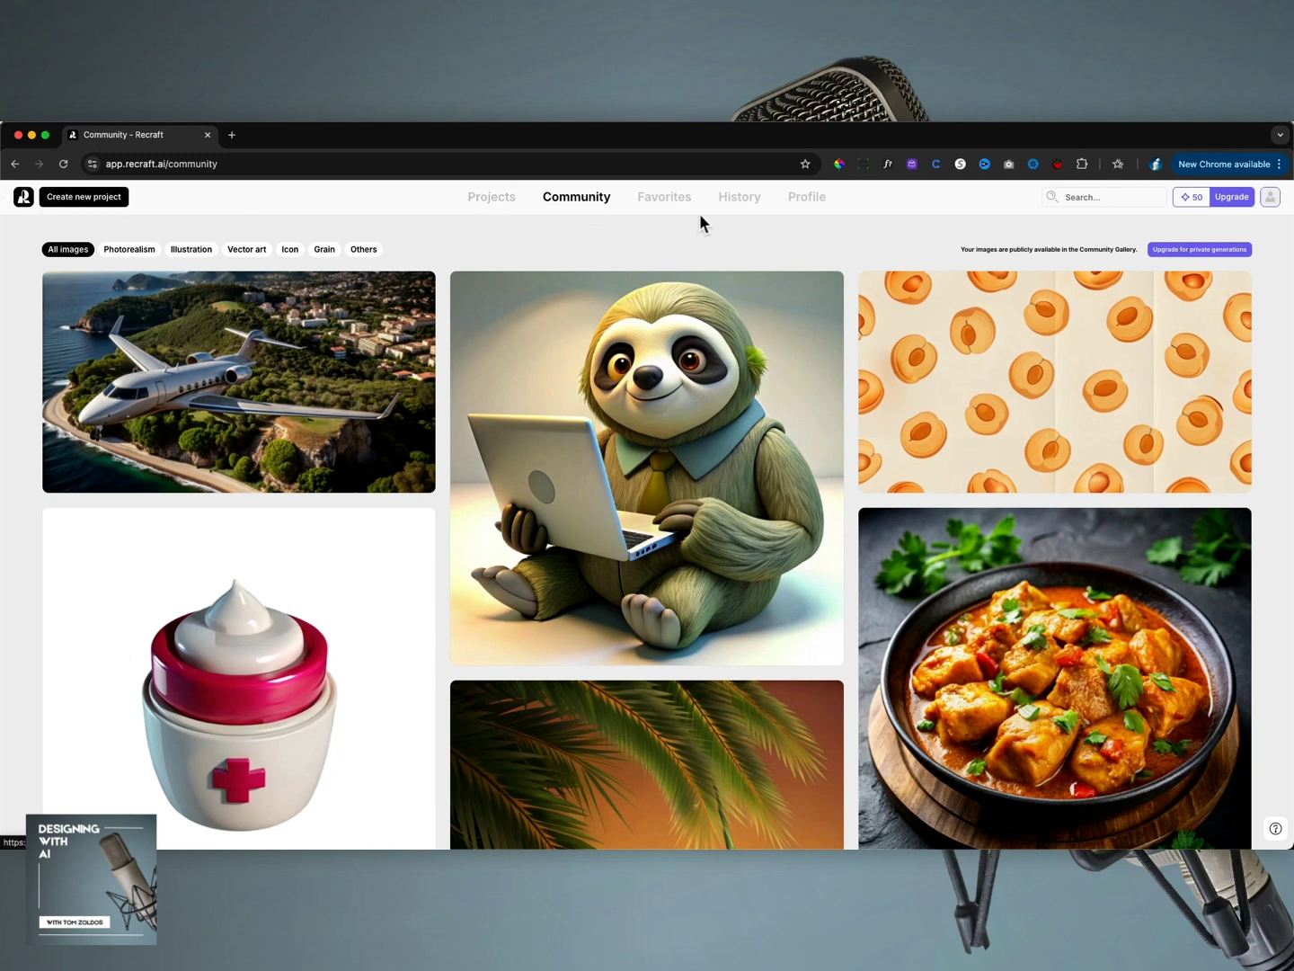
mouse_move(749, 302)
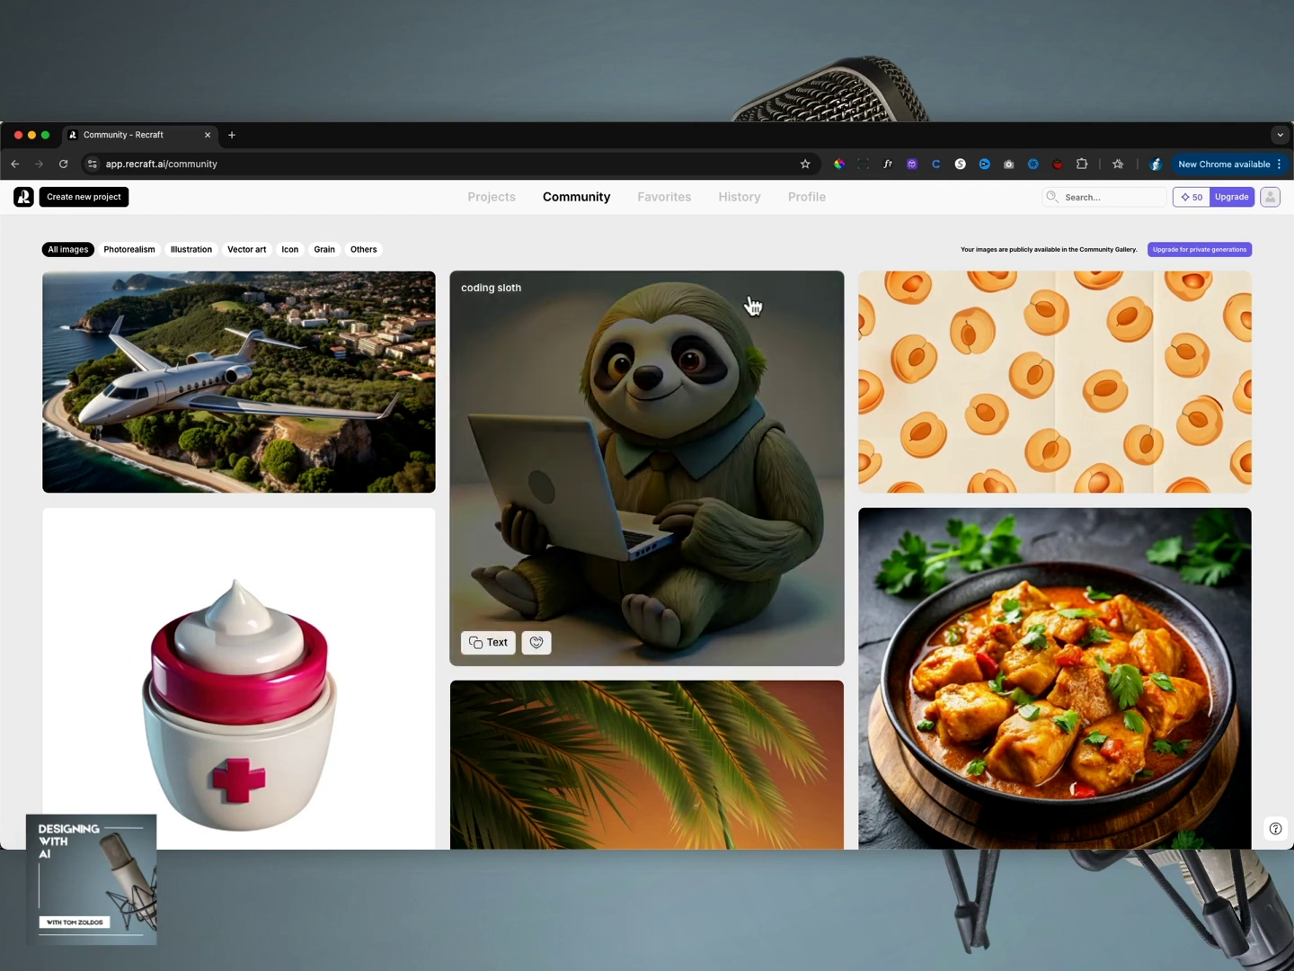
scroll(726, 314, down, 5)
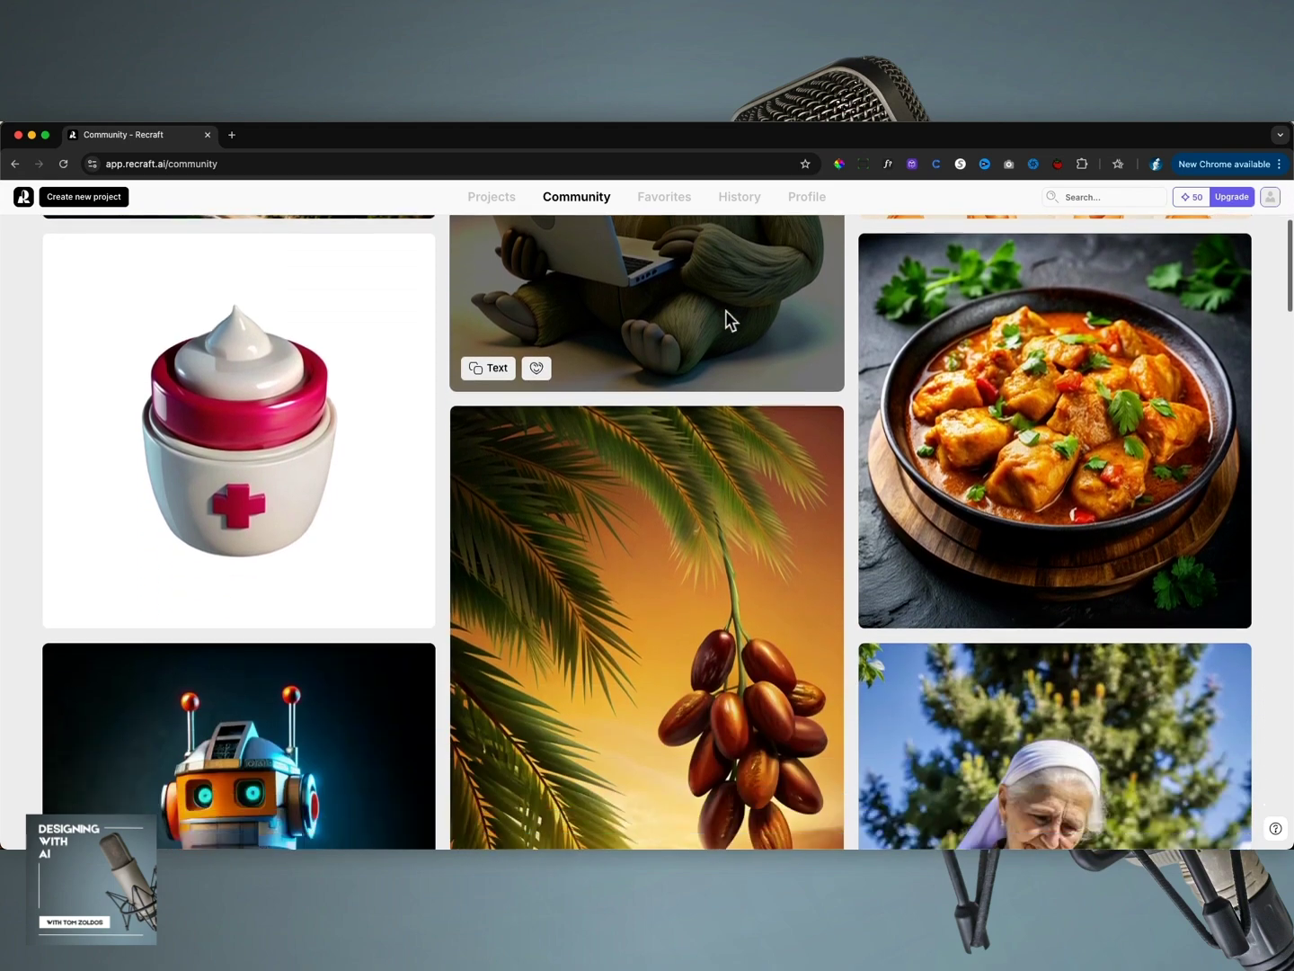
scroll(725, 320, down, 9)
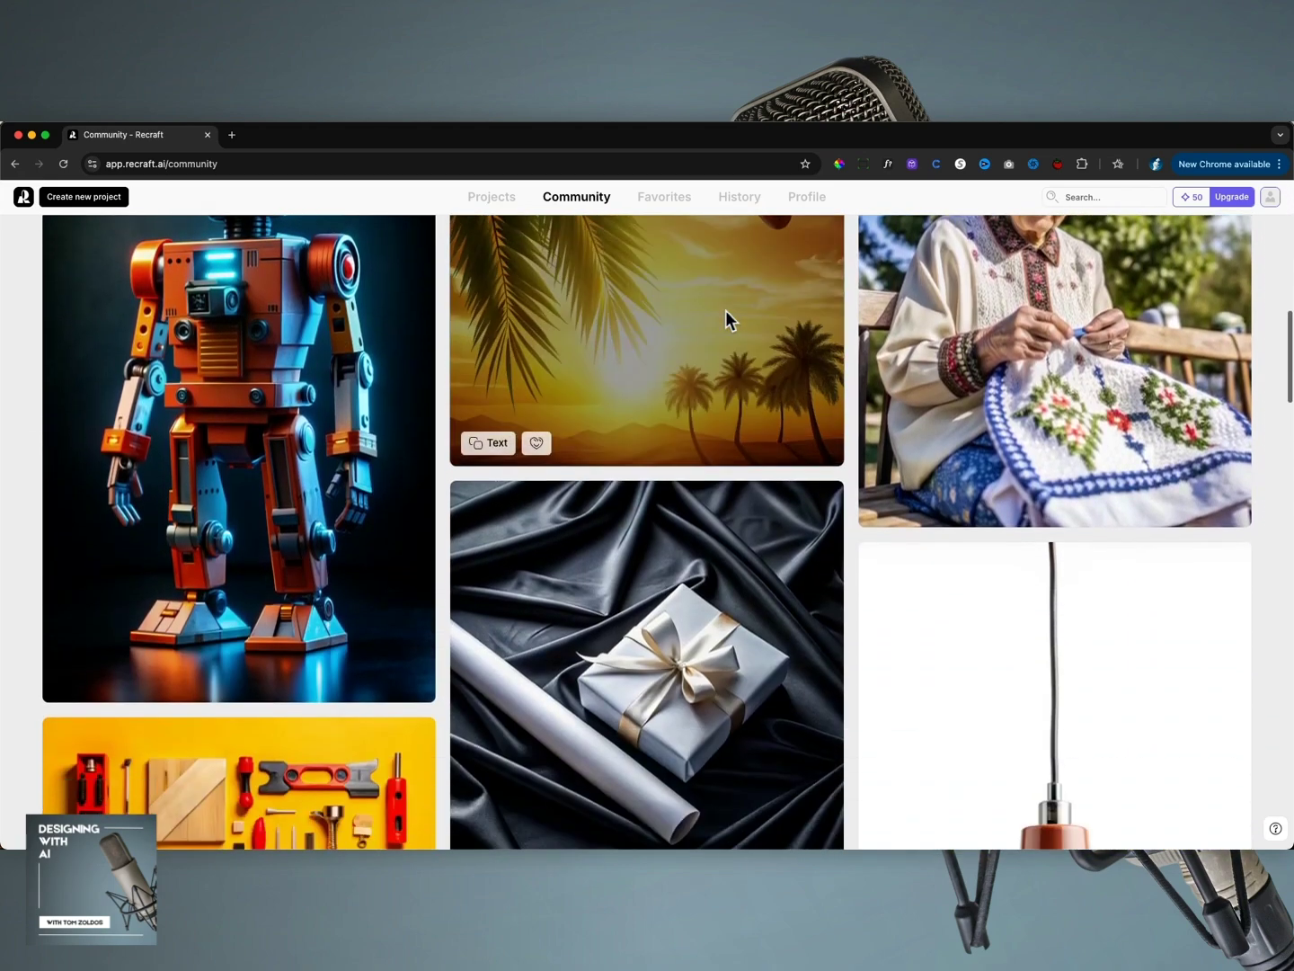
scroll(726, 314, down, 12)
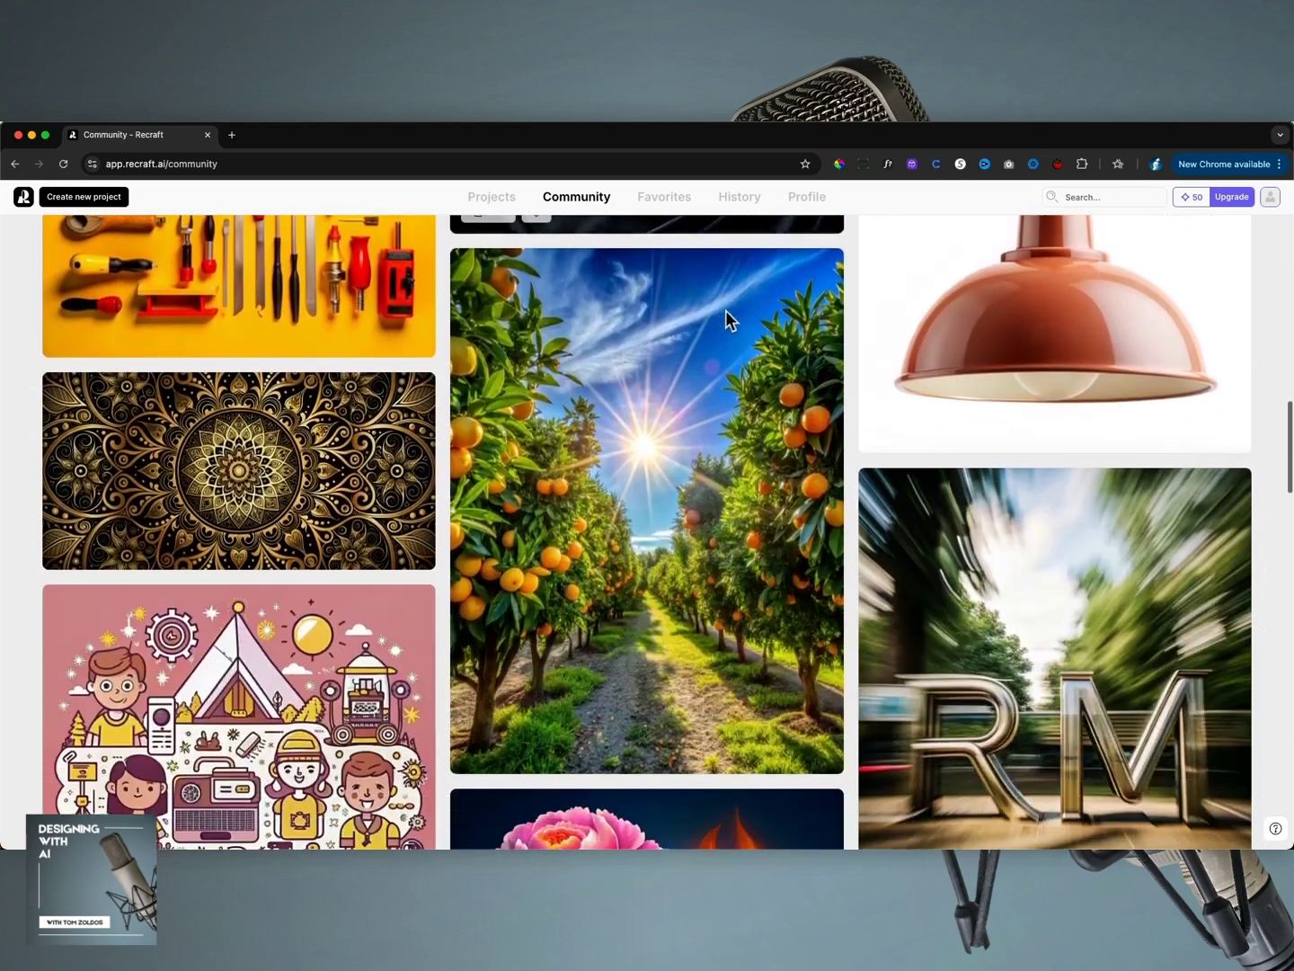
scroll(725, 317, down, 14)
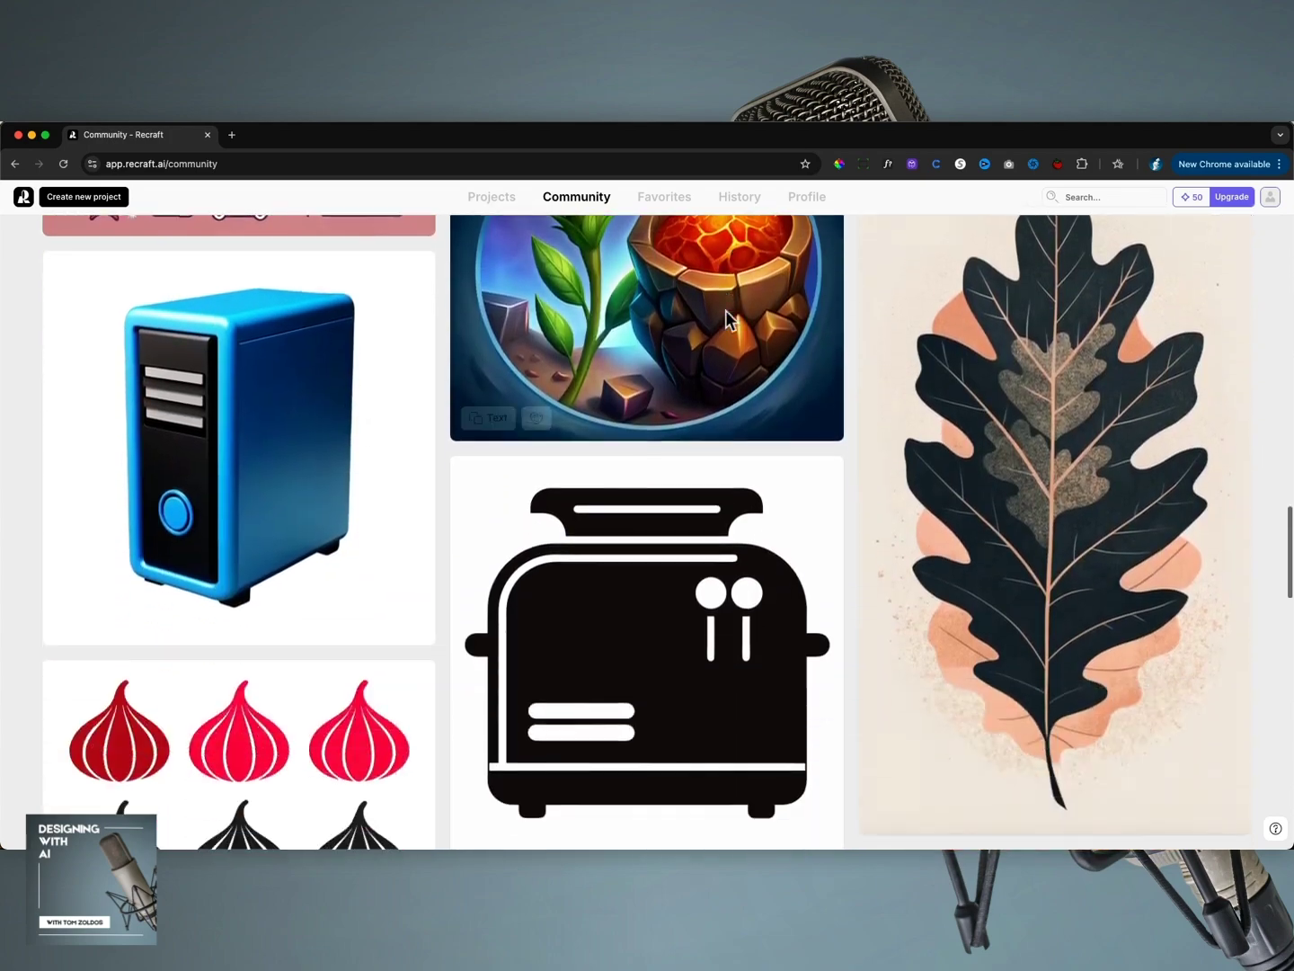
scroll(726, 316, up, 15)
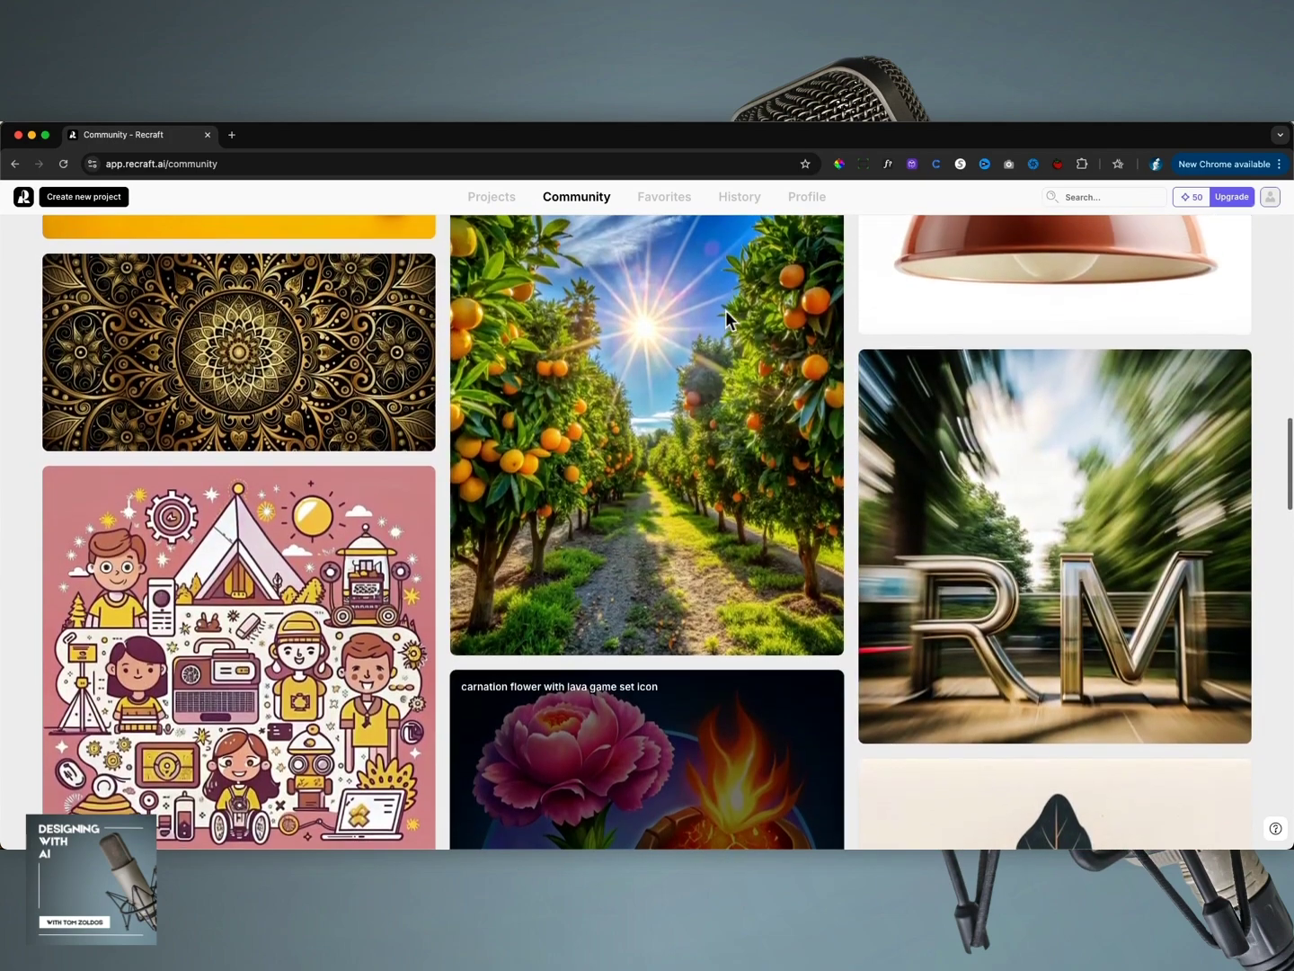
scroll(725, 314, up, 16)
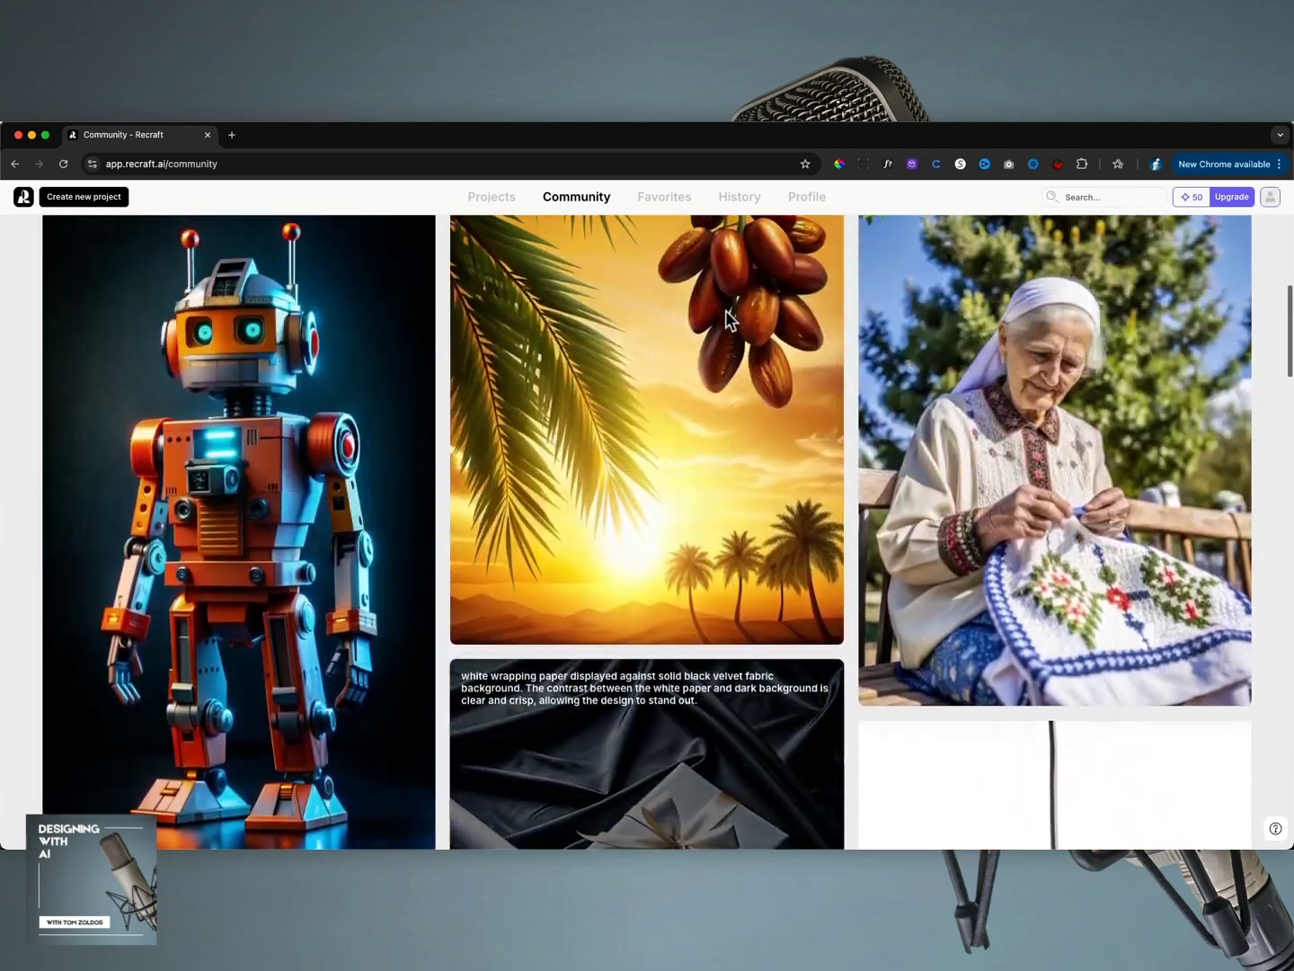
scroll(725, 316, up, 14)
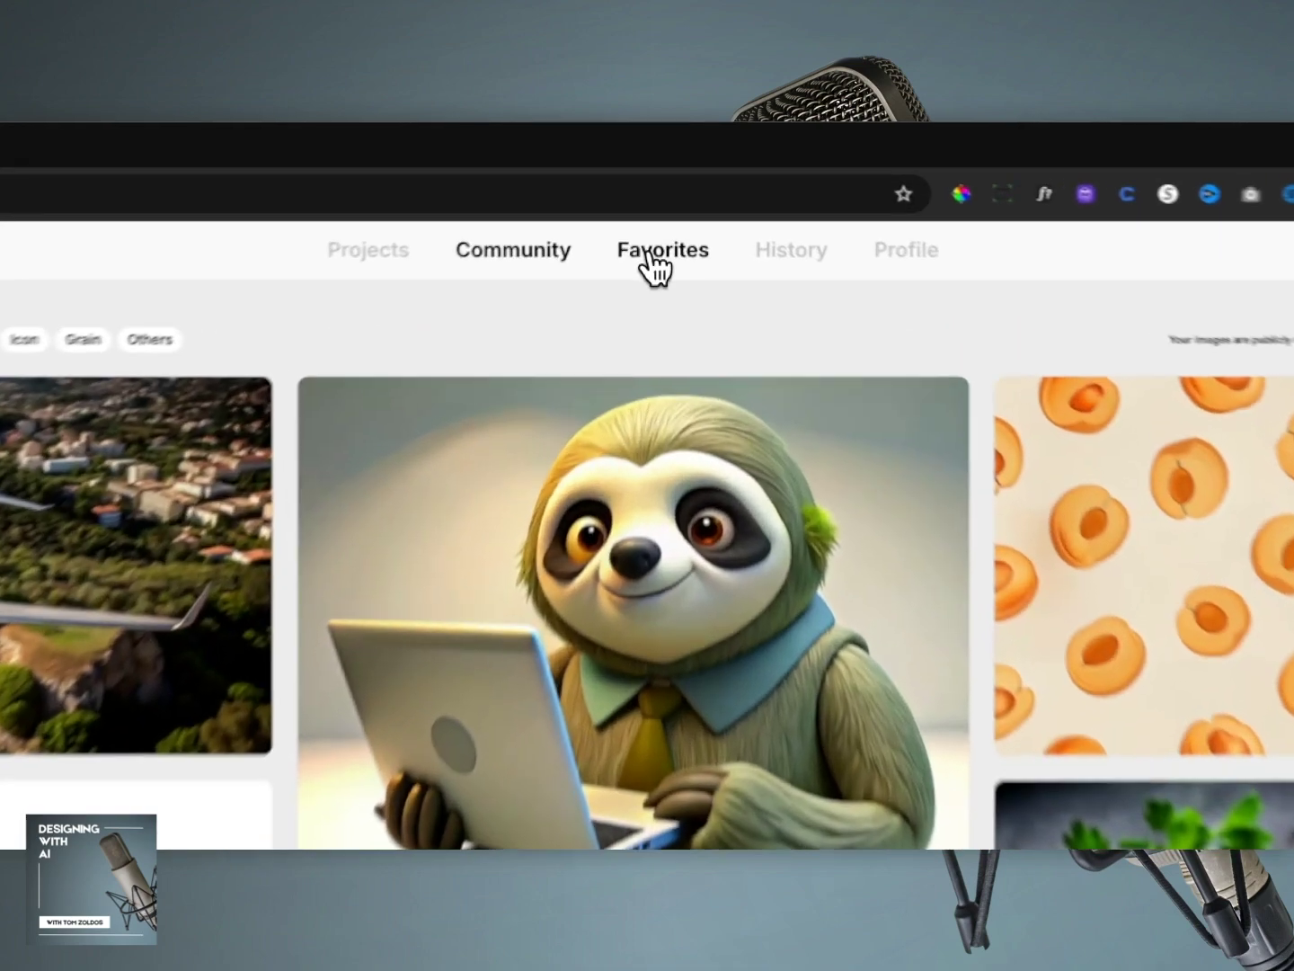
View the Favorites page and the Profile page's credit invitation, and return to the projects overview.
click(660, 200)
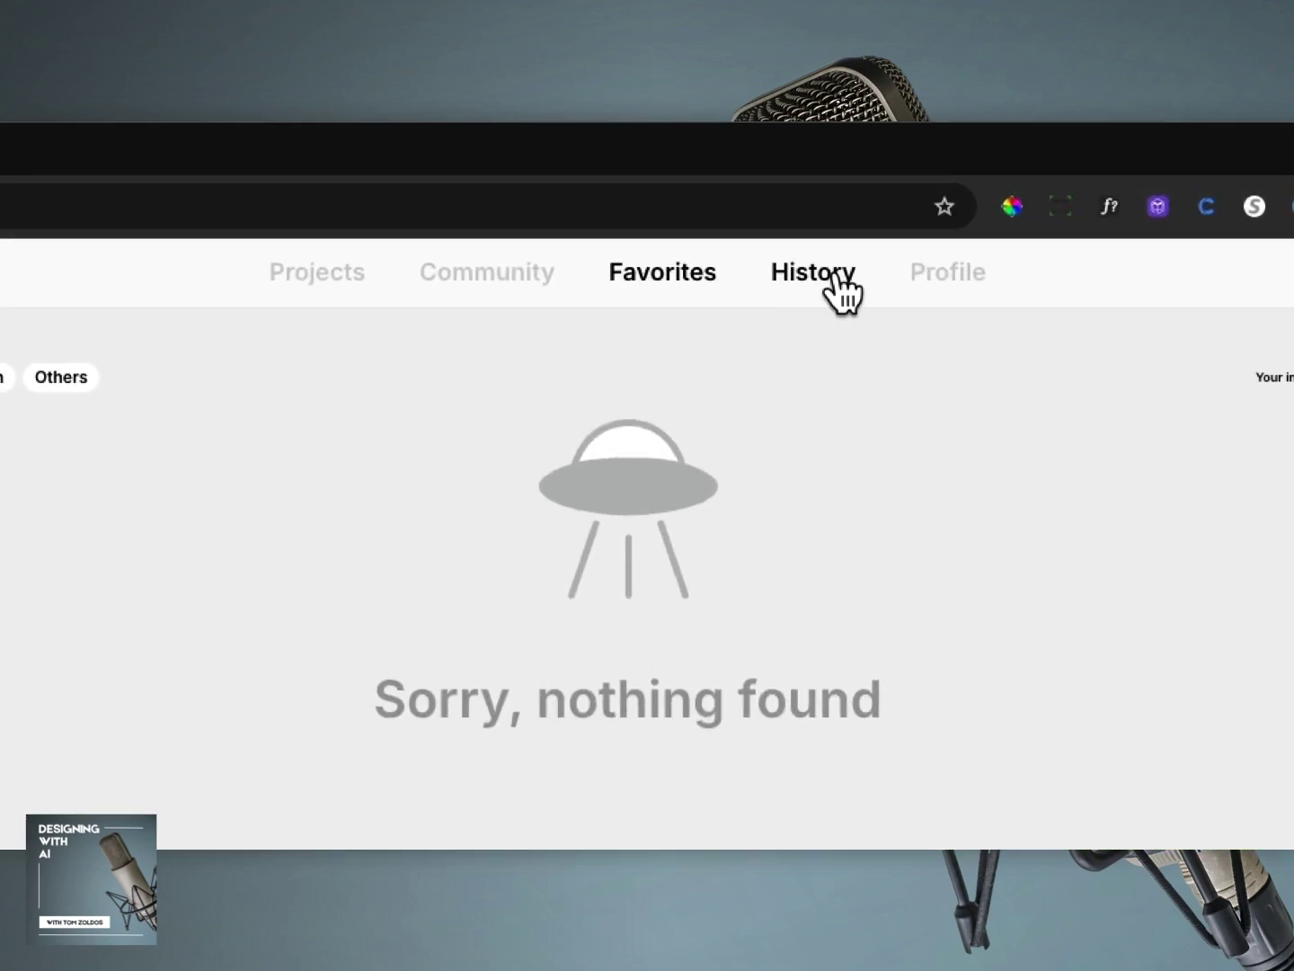
click(968, 286)
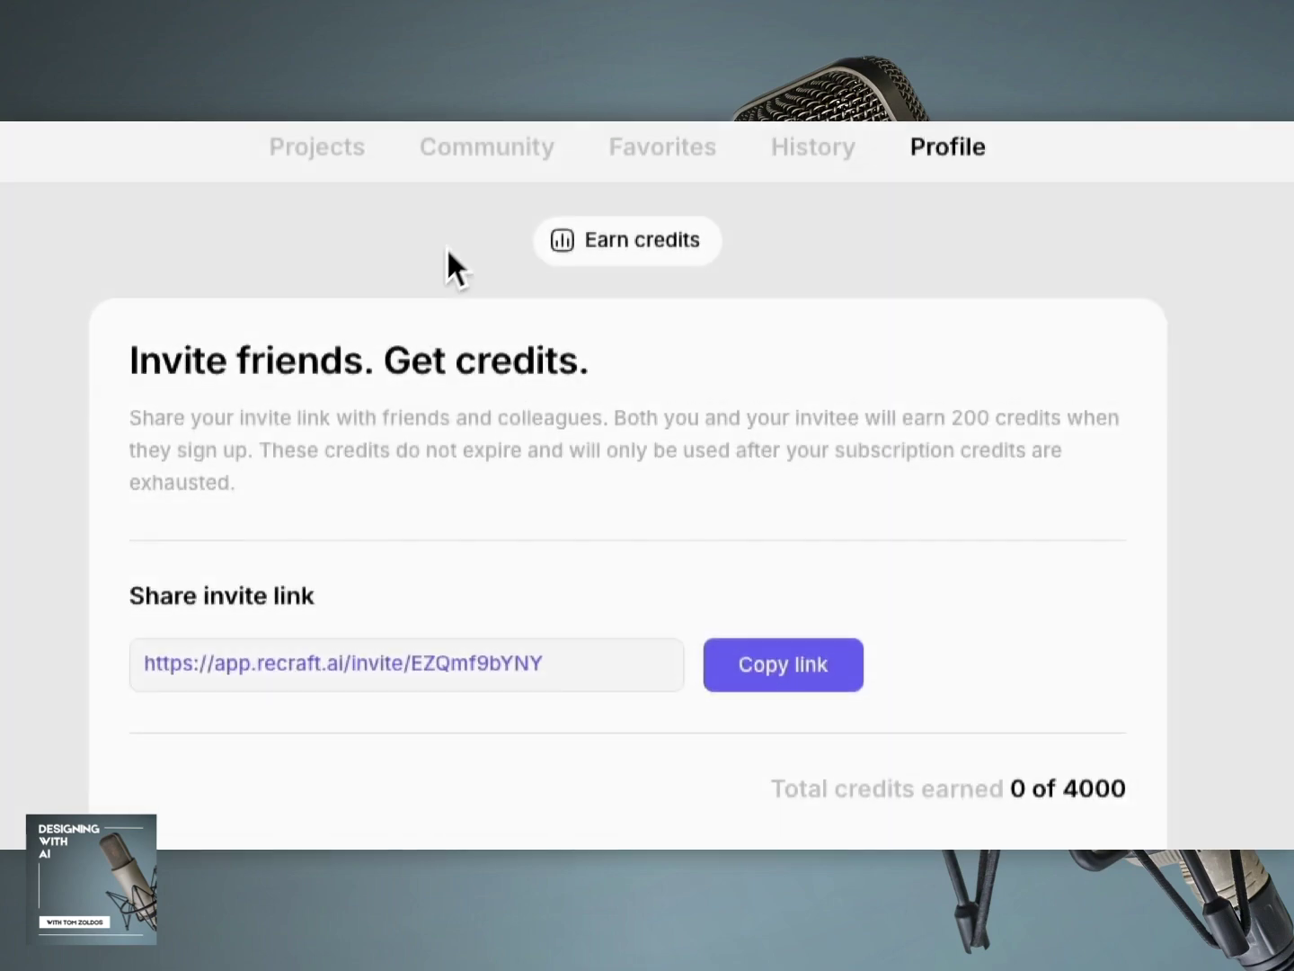
click(335, 149)
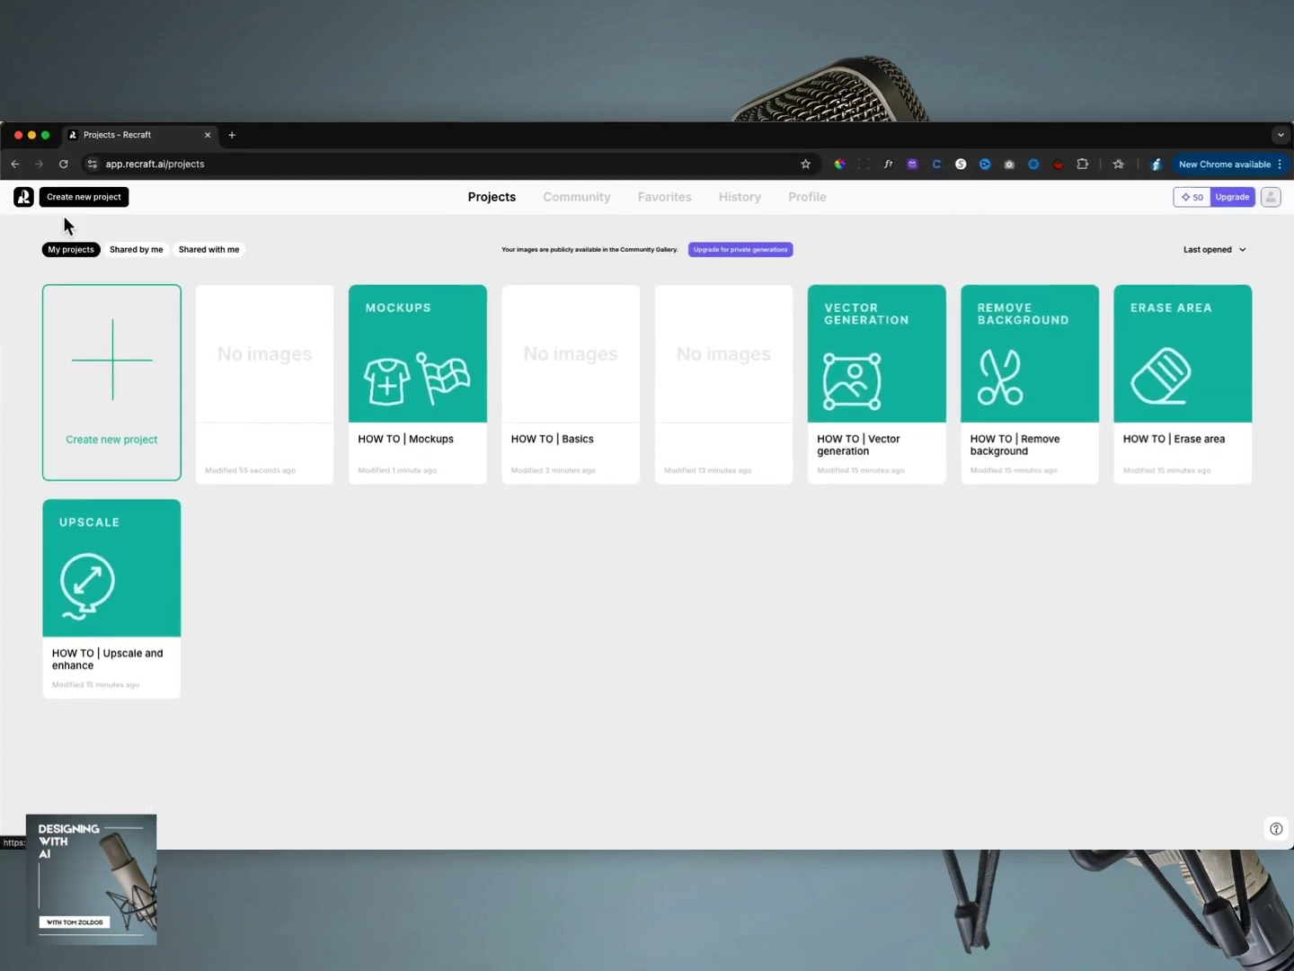
Create a new project and add a 1024 × 1024 vector image to its canvas.
click(112, 368)
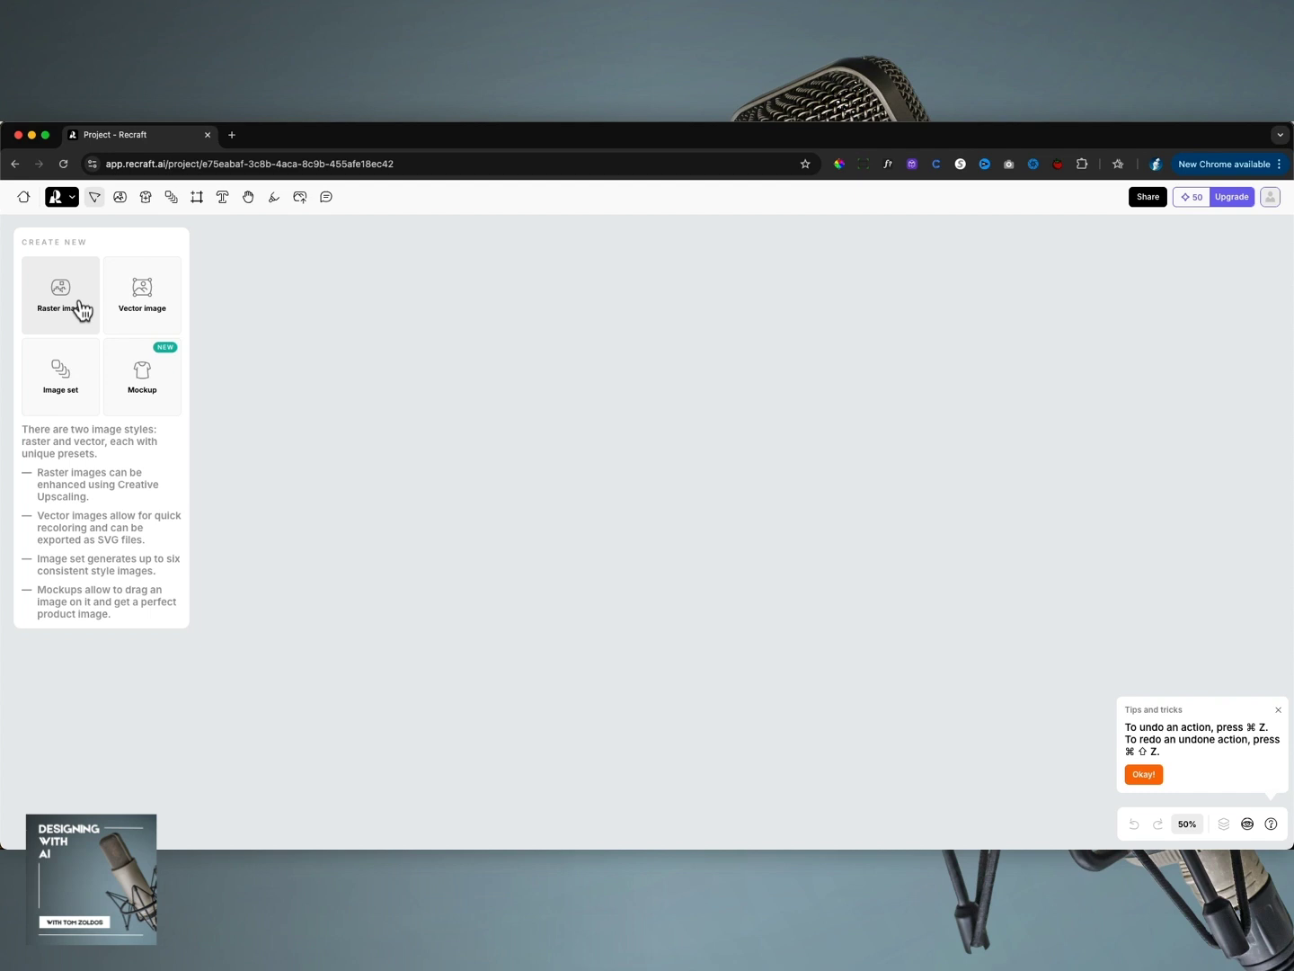
click(150, 311)
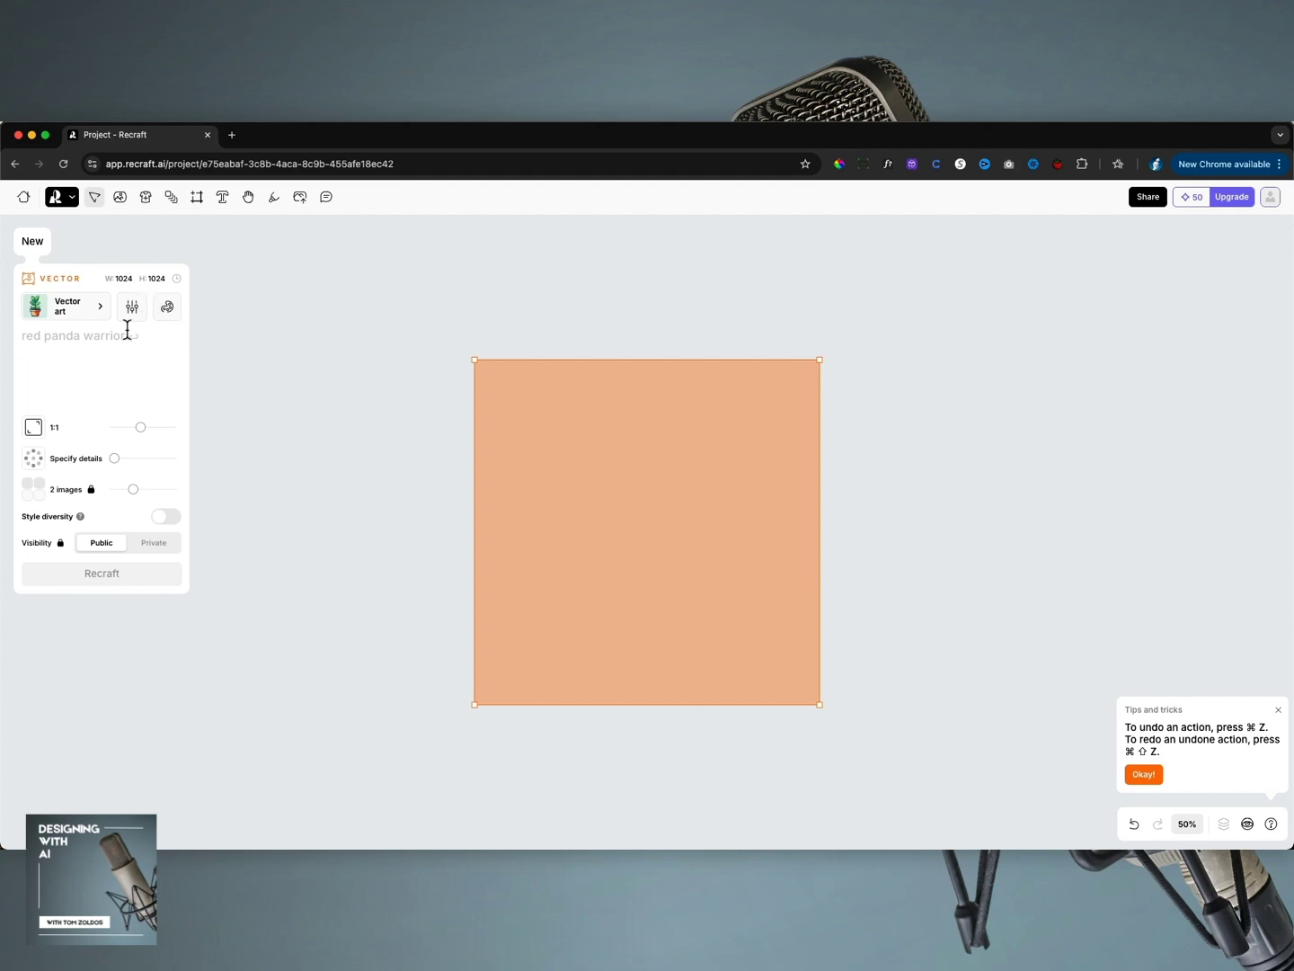
Look through the Vector art, Icon and My Styles categories for the vector image and open the form for creating a brand style.
click(101, 314)
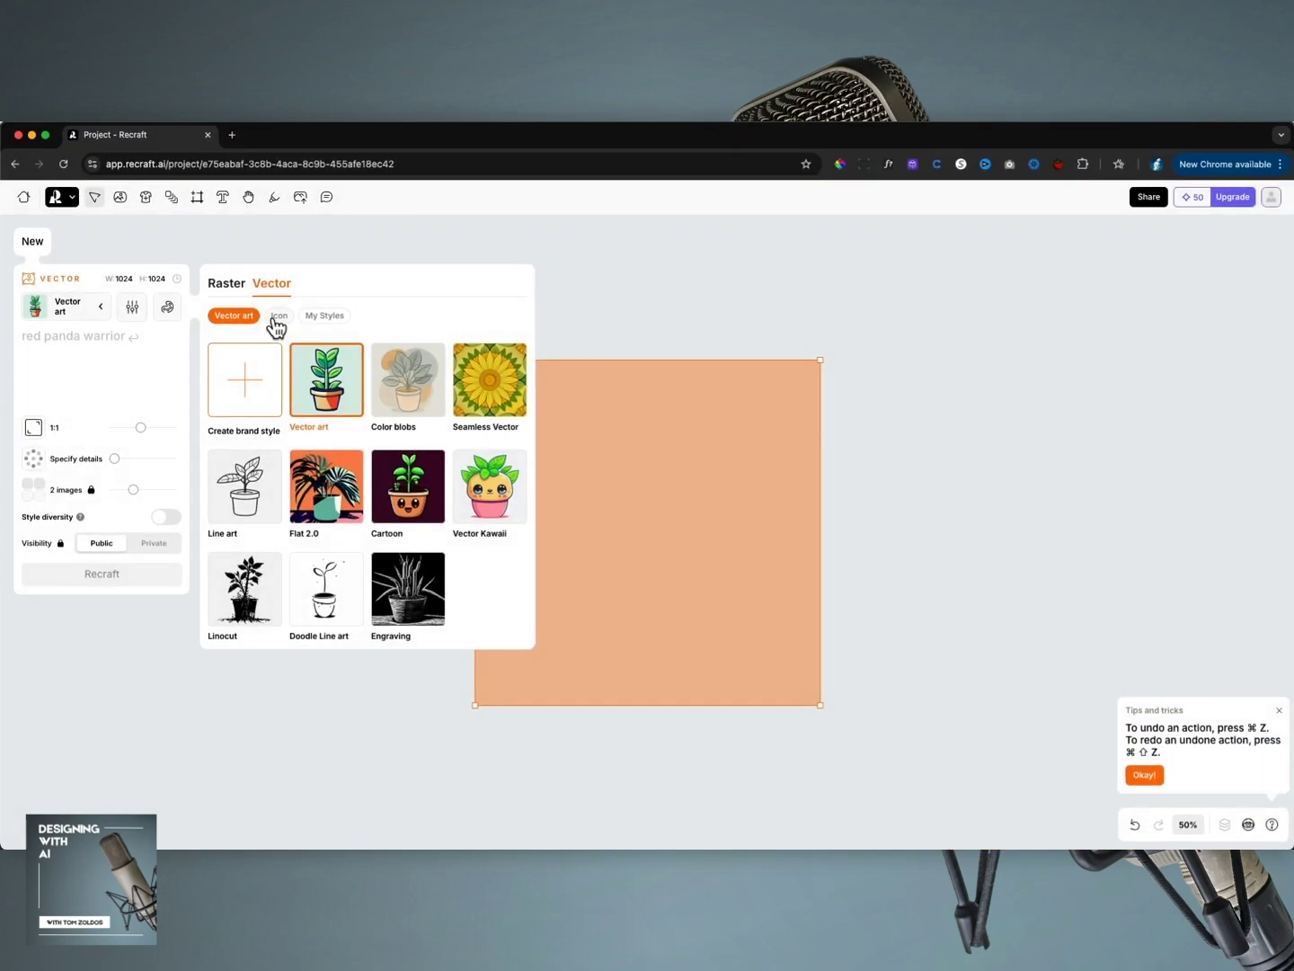
click(557, 124)
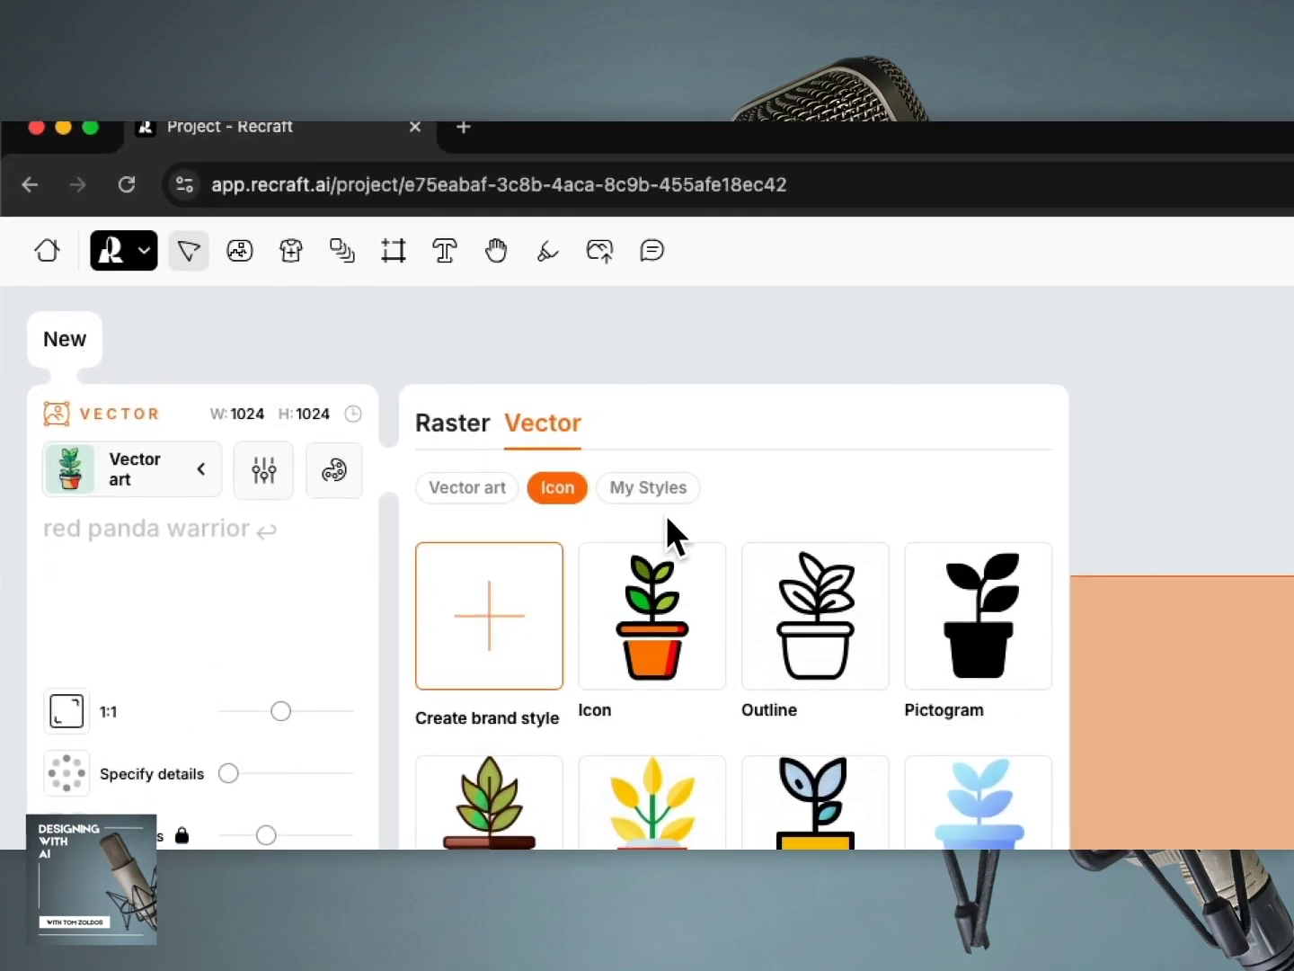
click(655, 492)
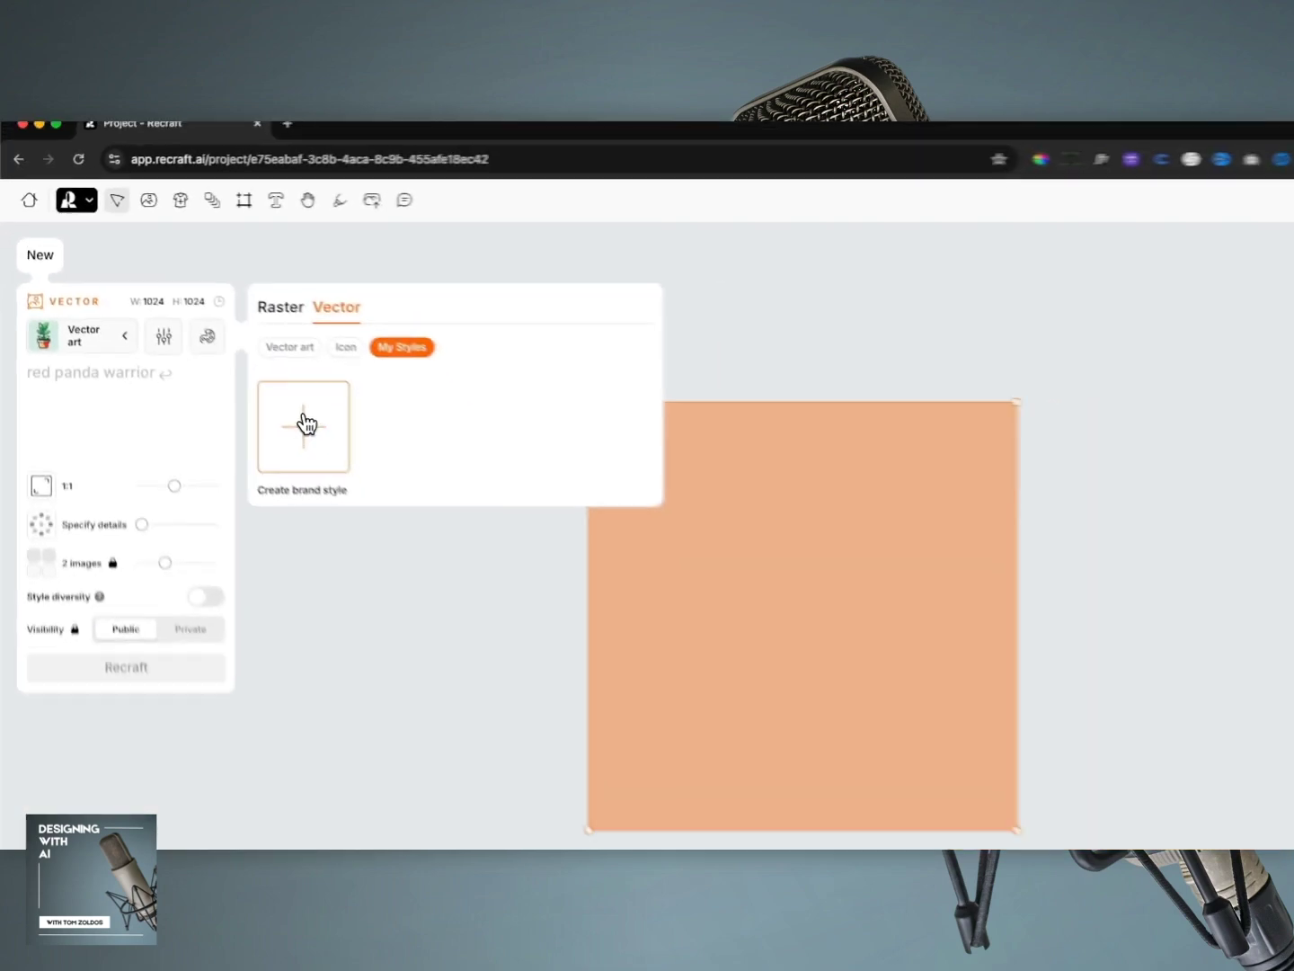
click(489, 575)
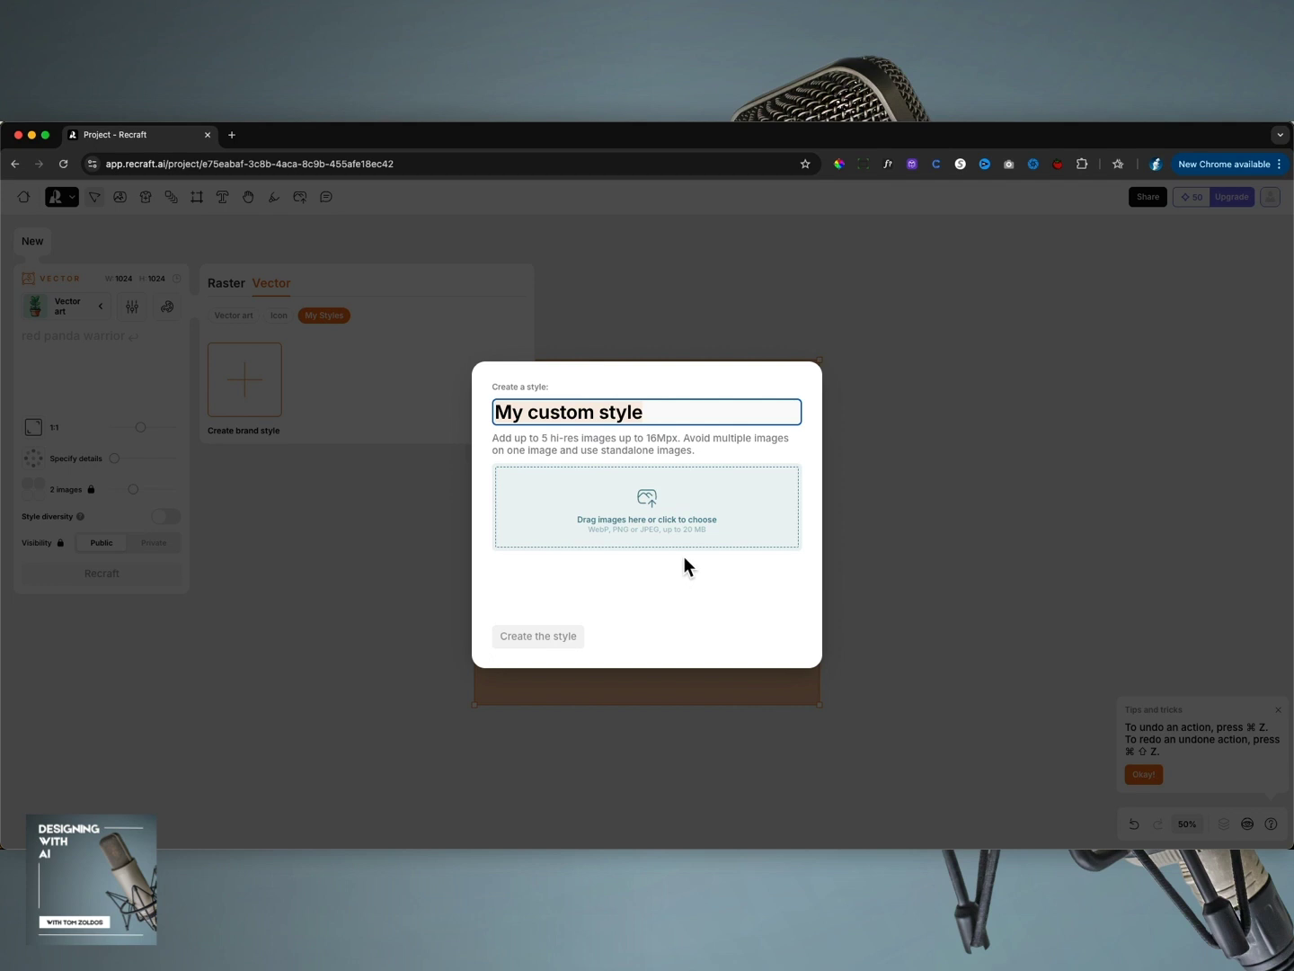
Leave the brand style form and review the Vector art styles offered for the vector image.
click(419, 368)
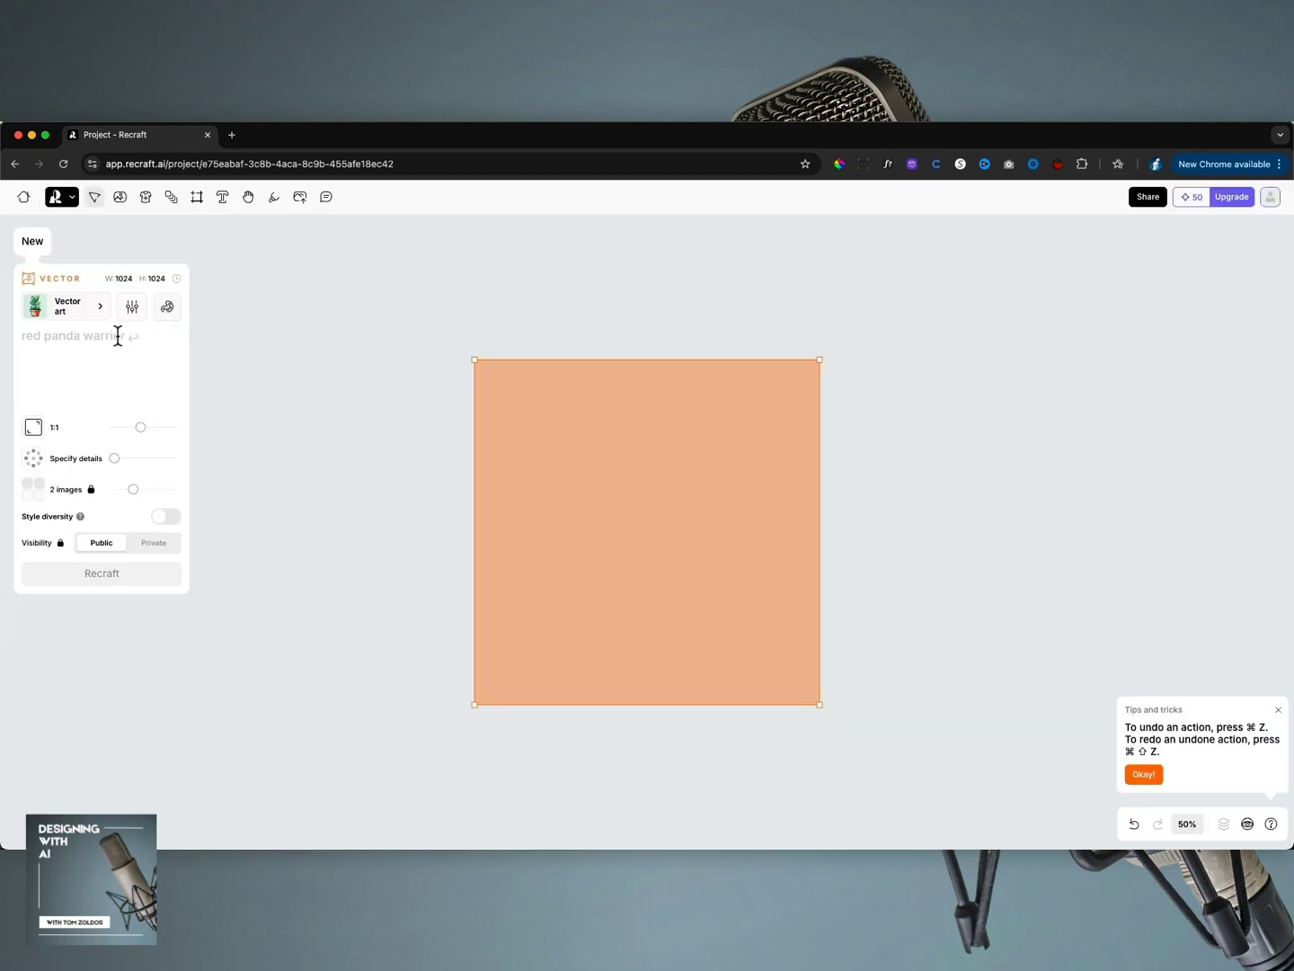
click(95, 315)
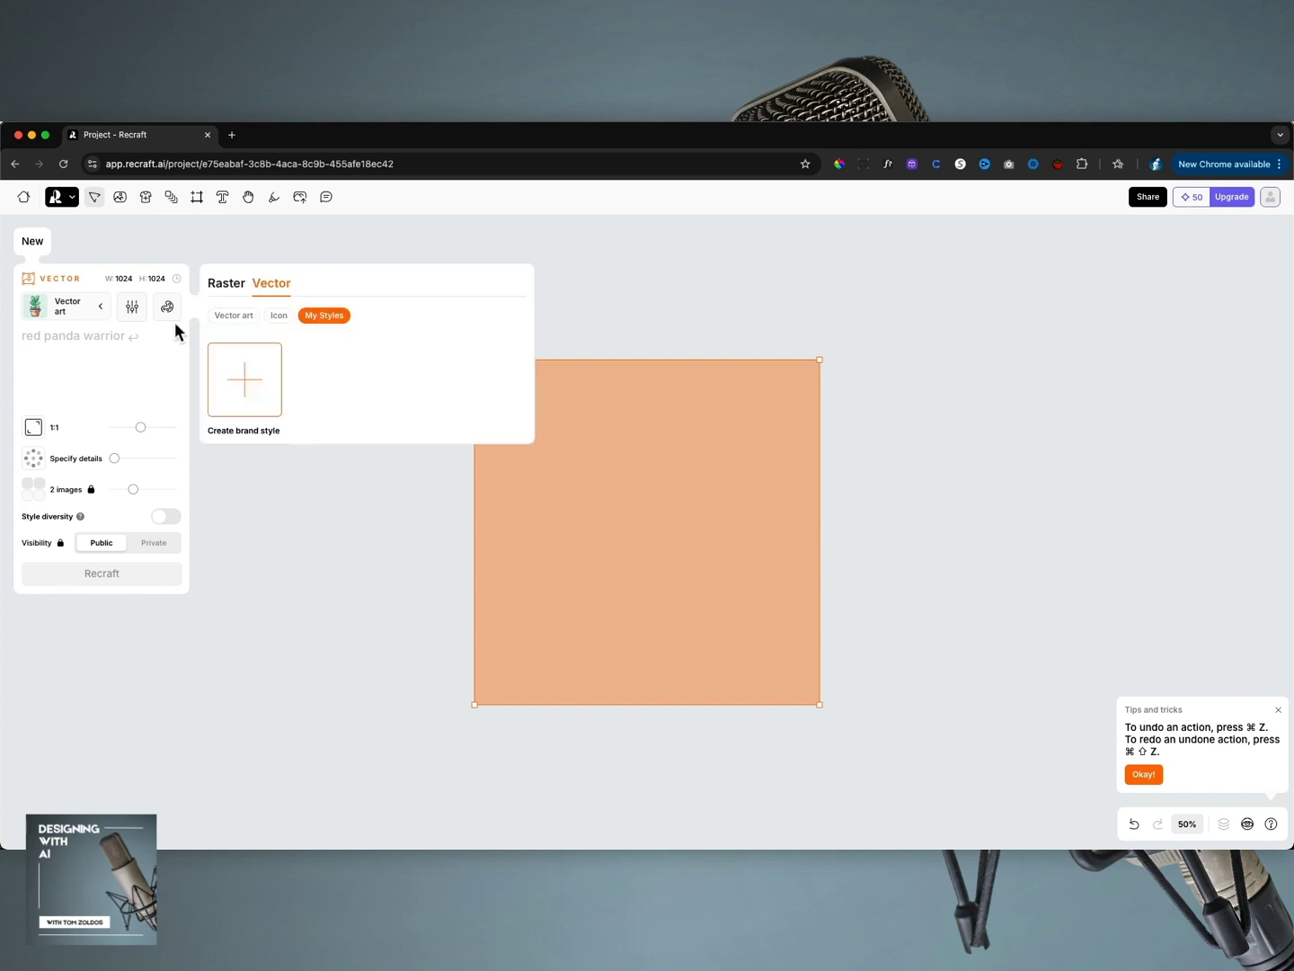
click(244, 319)
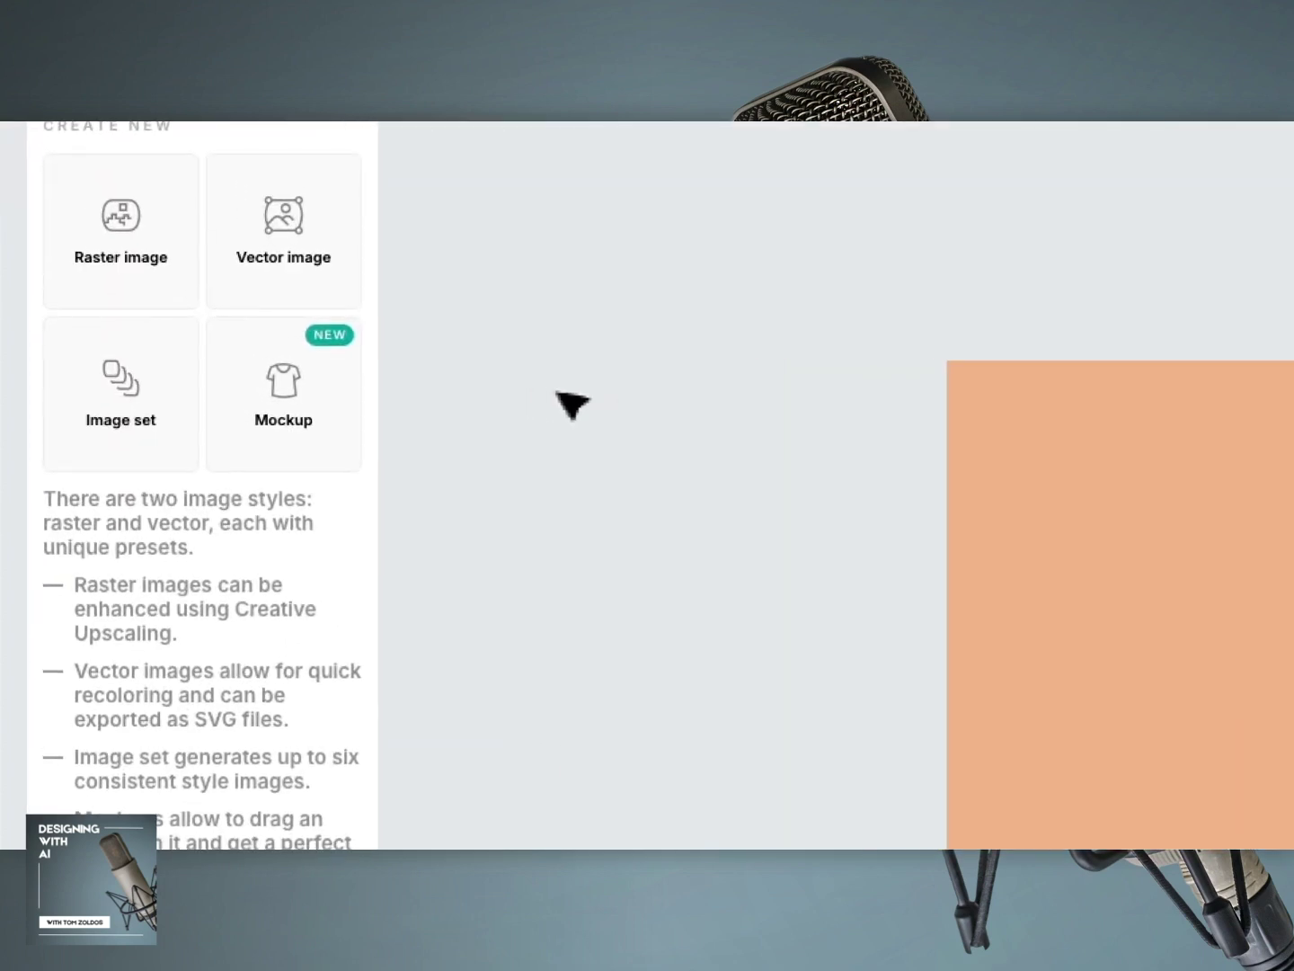
click(296, 411)
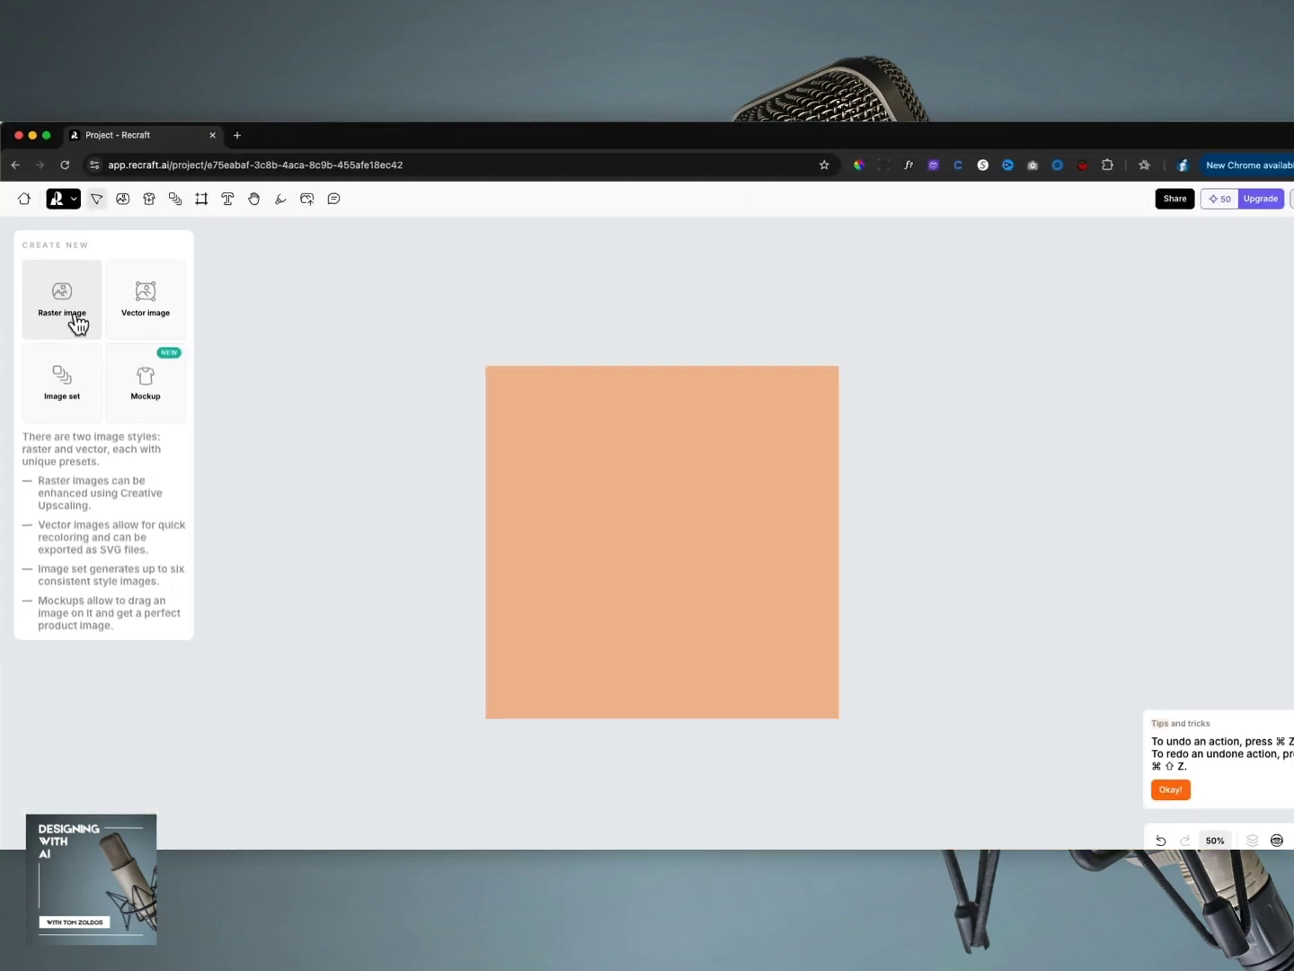
Add a raster image to the canvas and view its Photorealism style options.
click(158, 278)
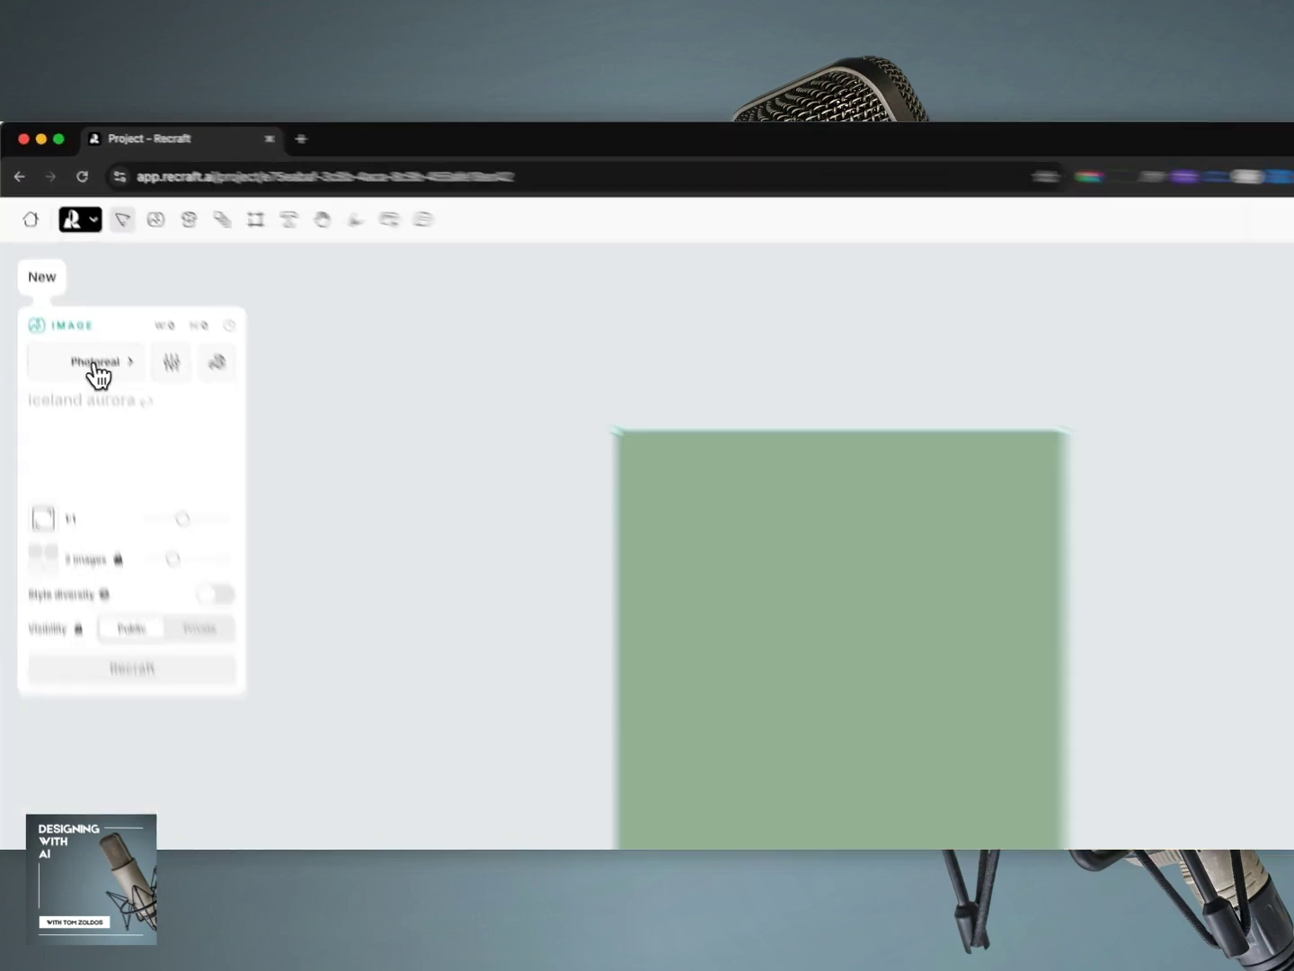
click(110, 364)
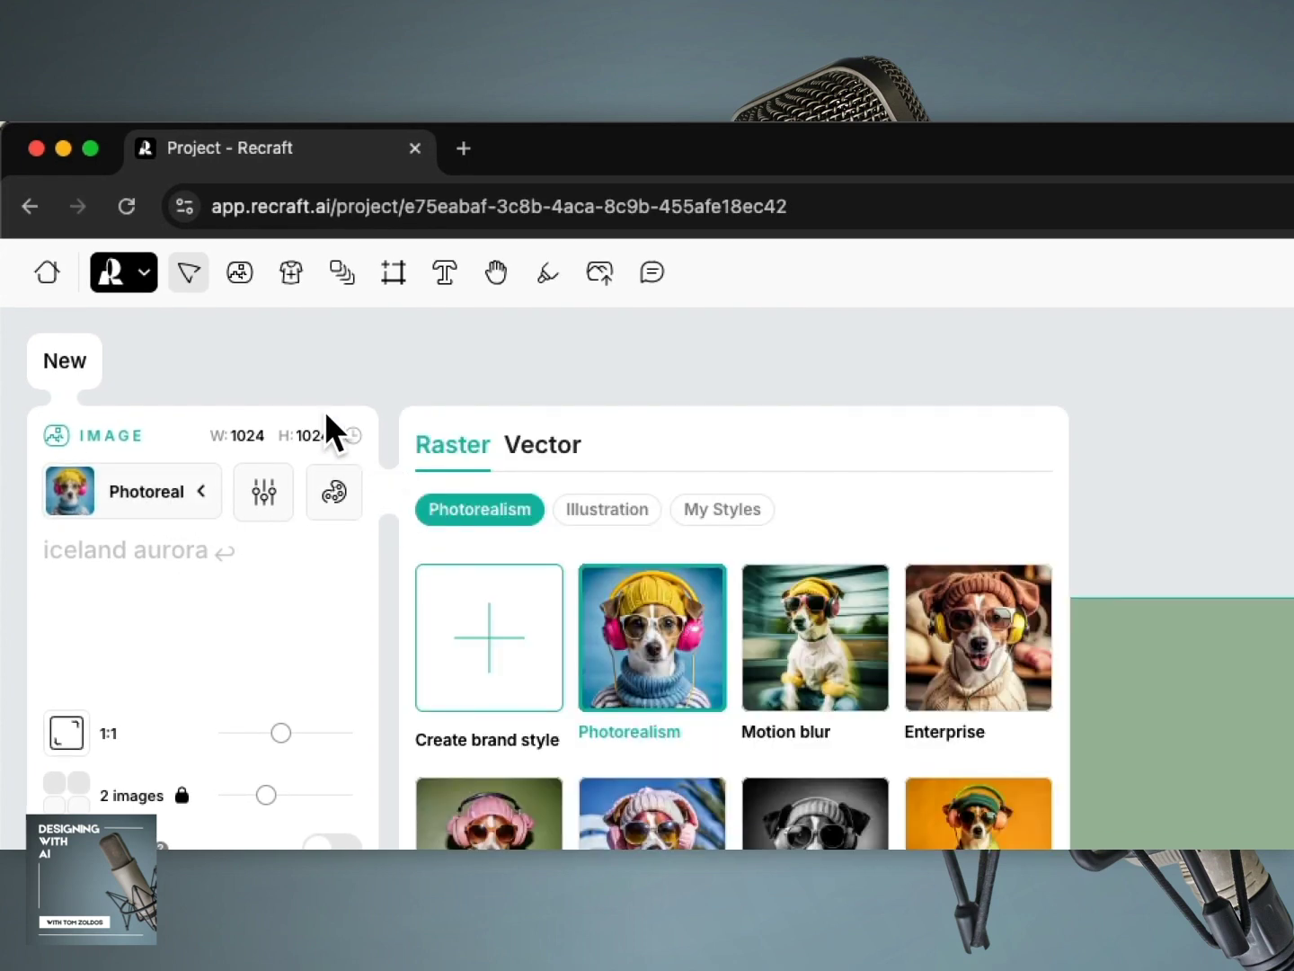
click(303, 396)
click(436, 464)
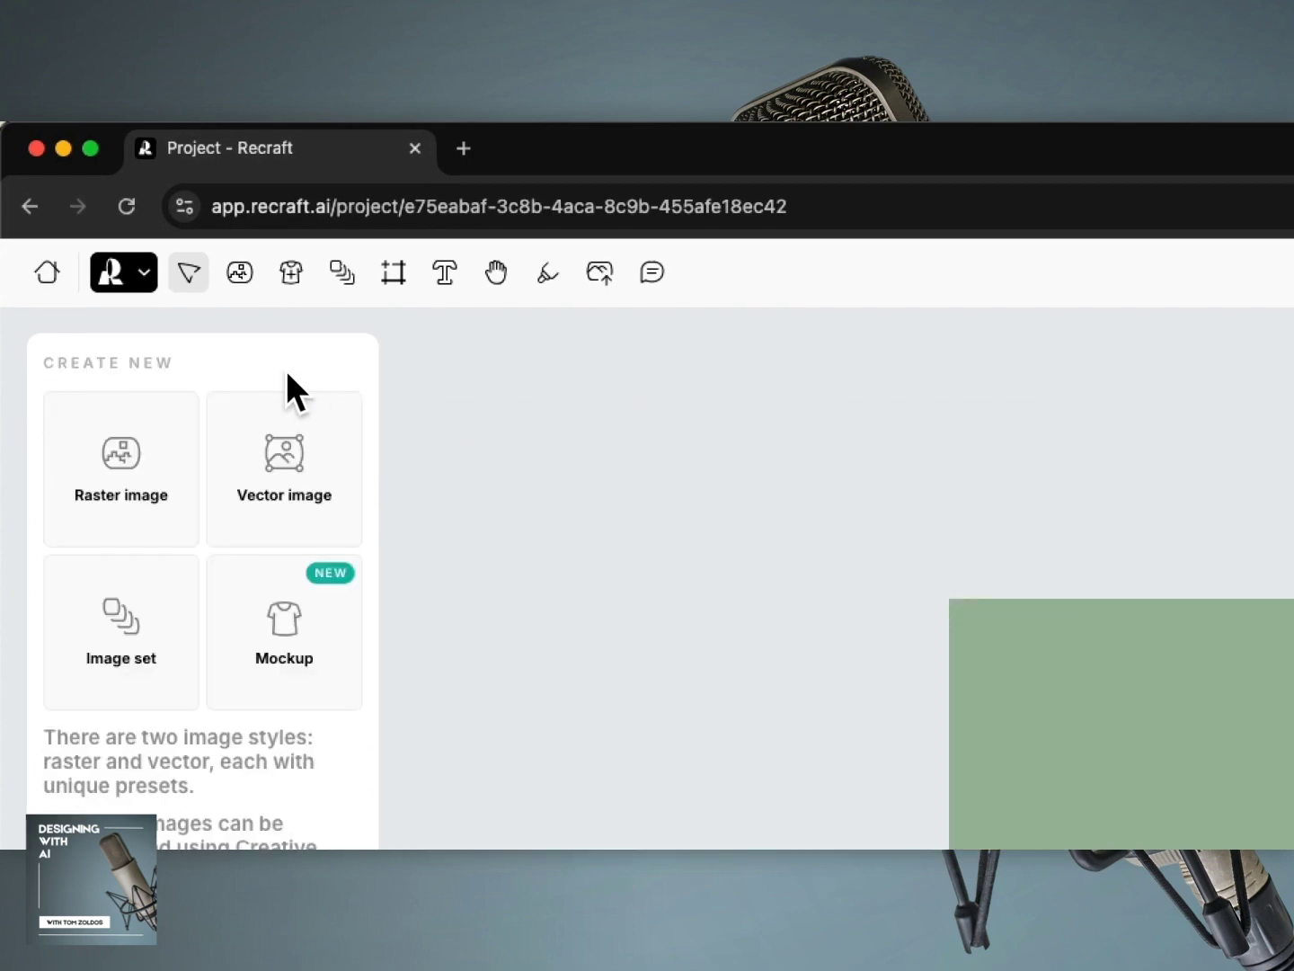
Add a new vector image and enter the prompt "Create a cartoon shark wearing a baseball hat and swinging a baseball bat.".
click(280, 450)
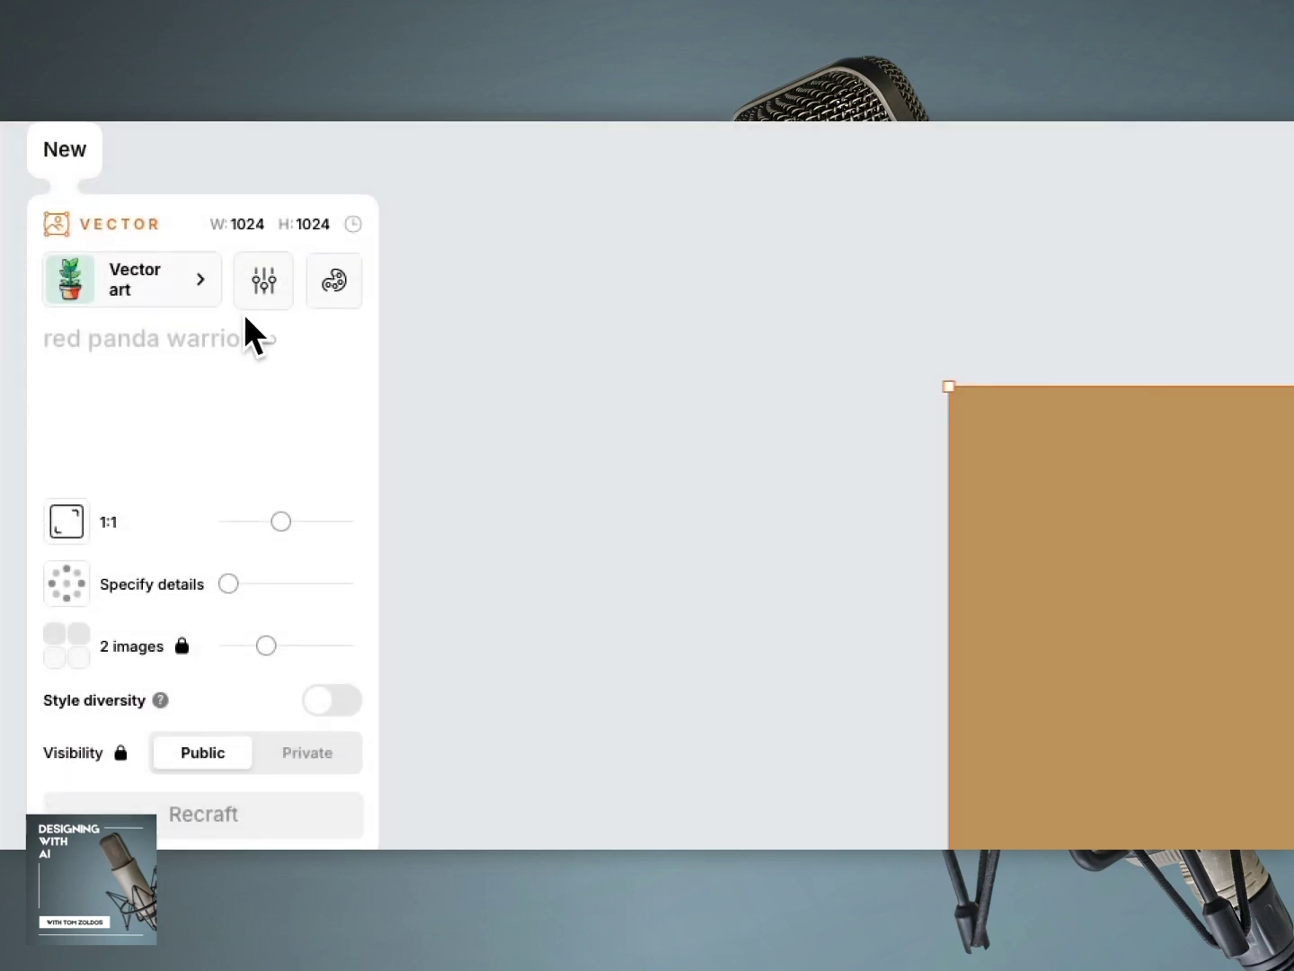
click(183, 353)
text(Create)
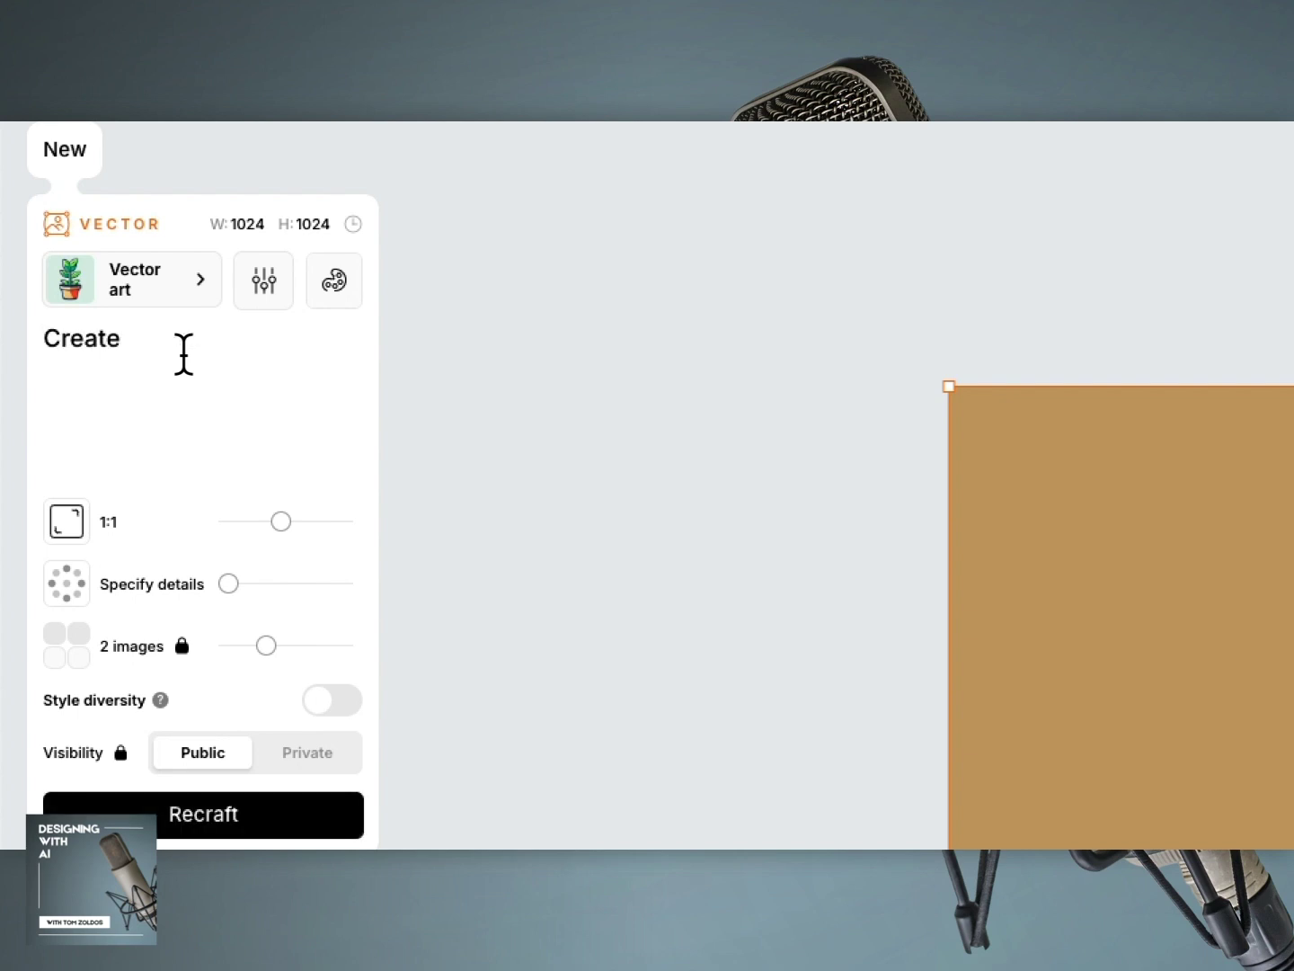
text( a cartoon )
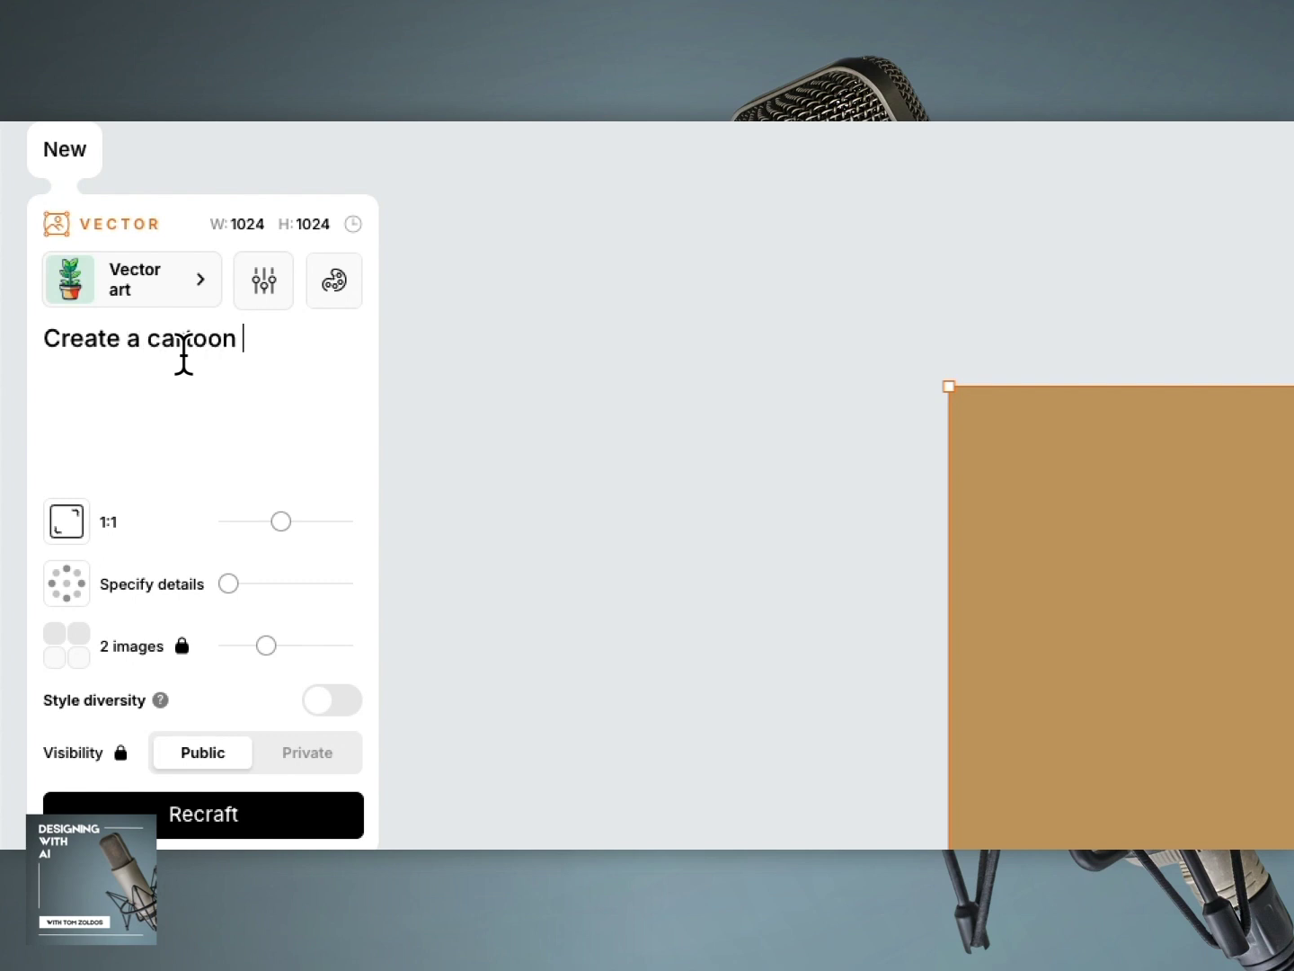
text(shark wearing)
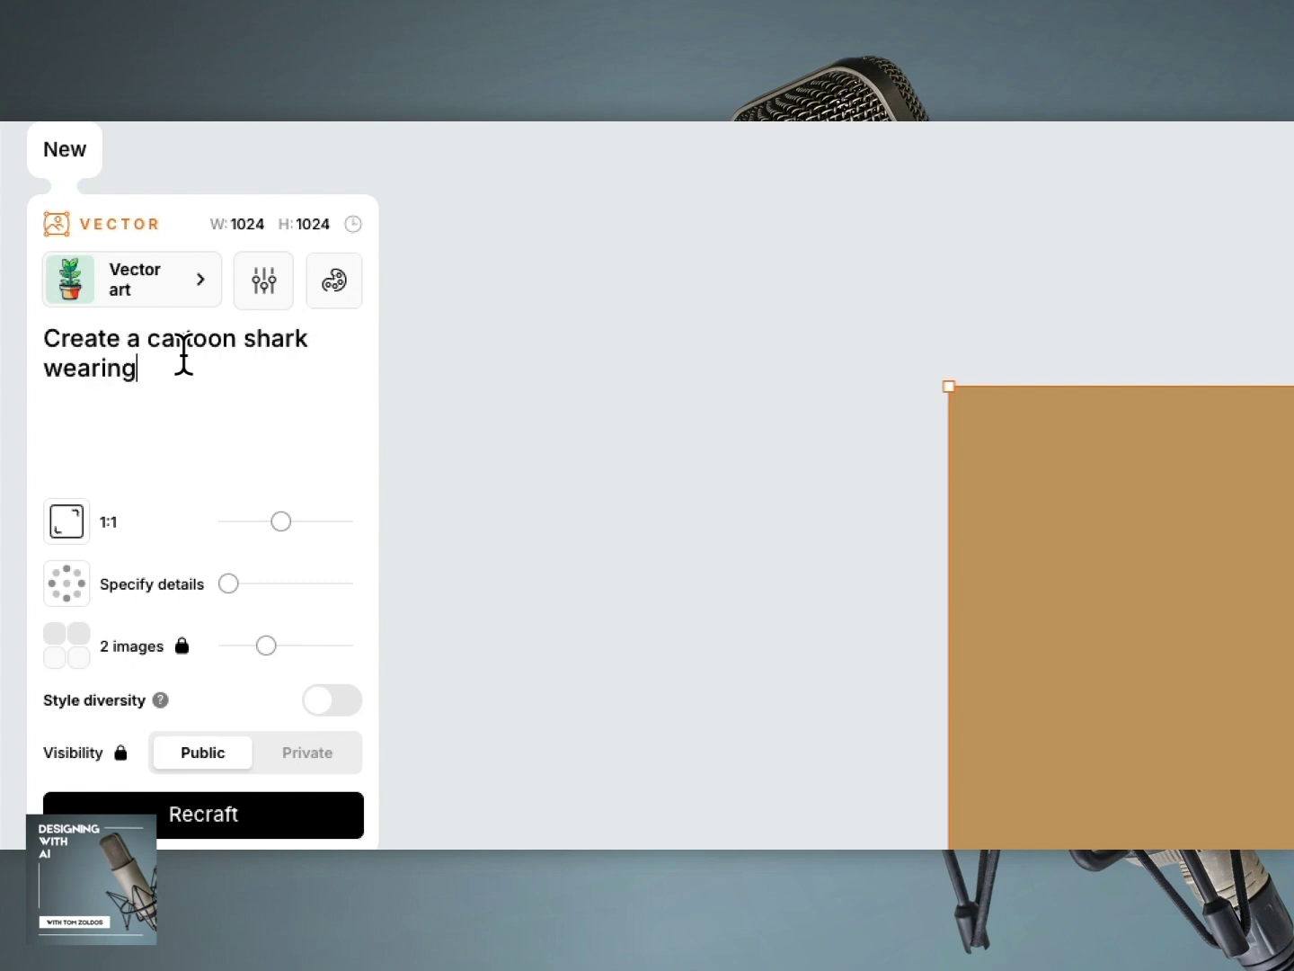
text( a baseball hat an)
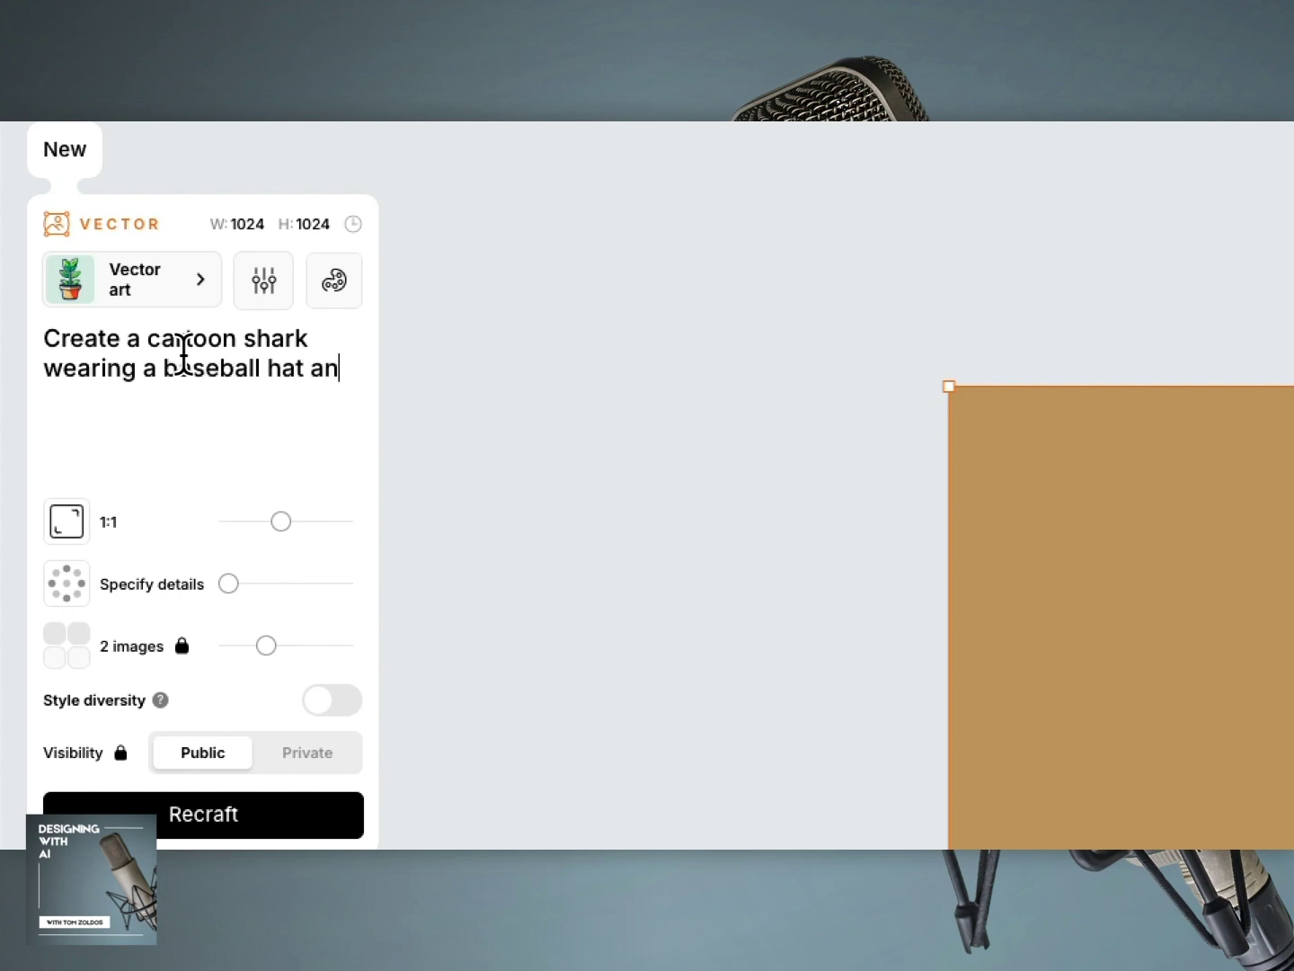
text(d swinging )
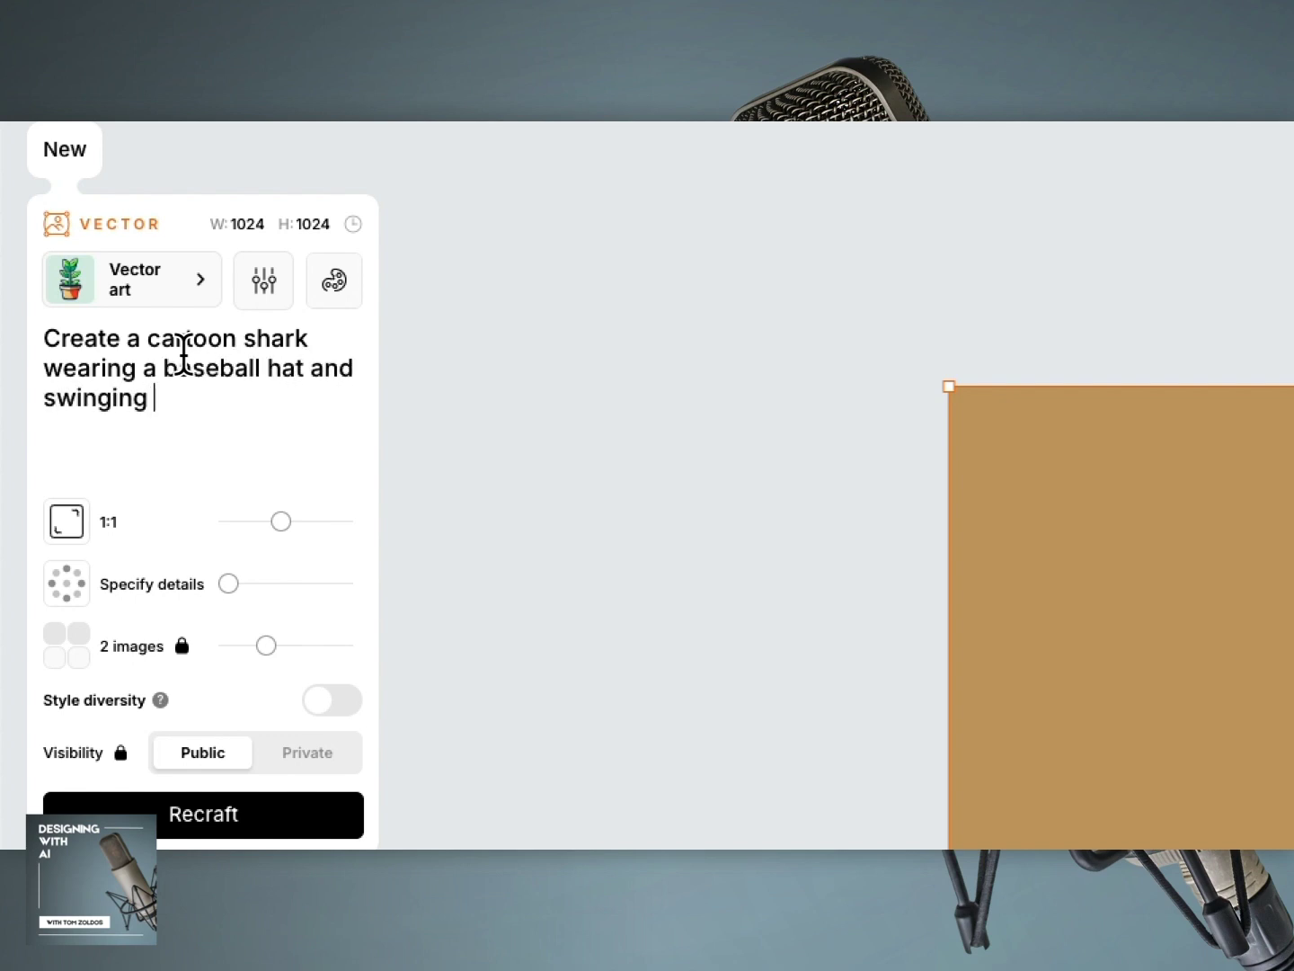
text(a basebal)
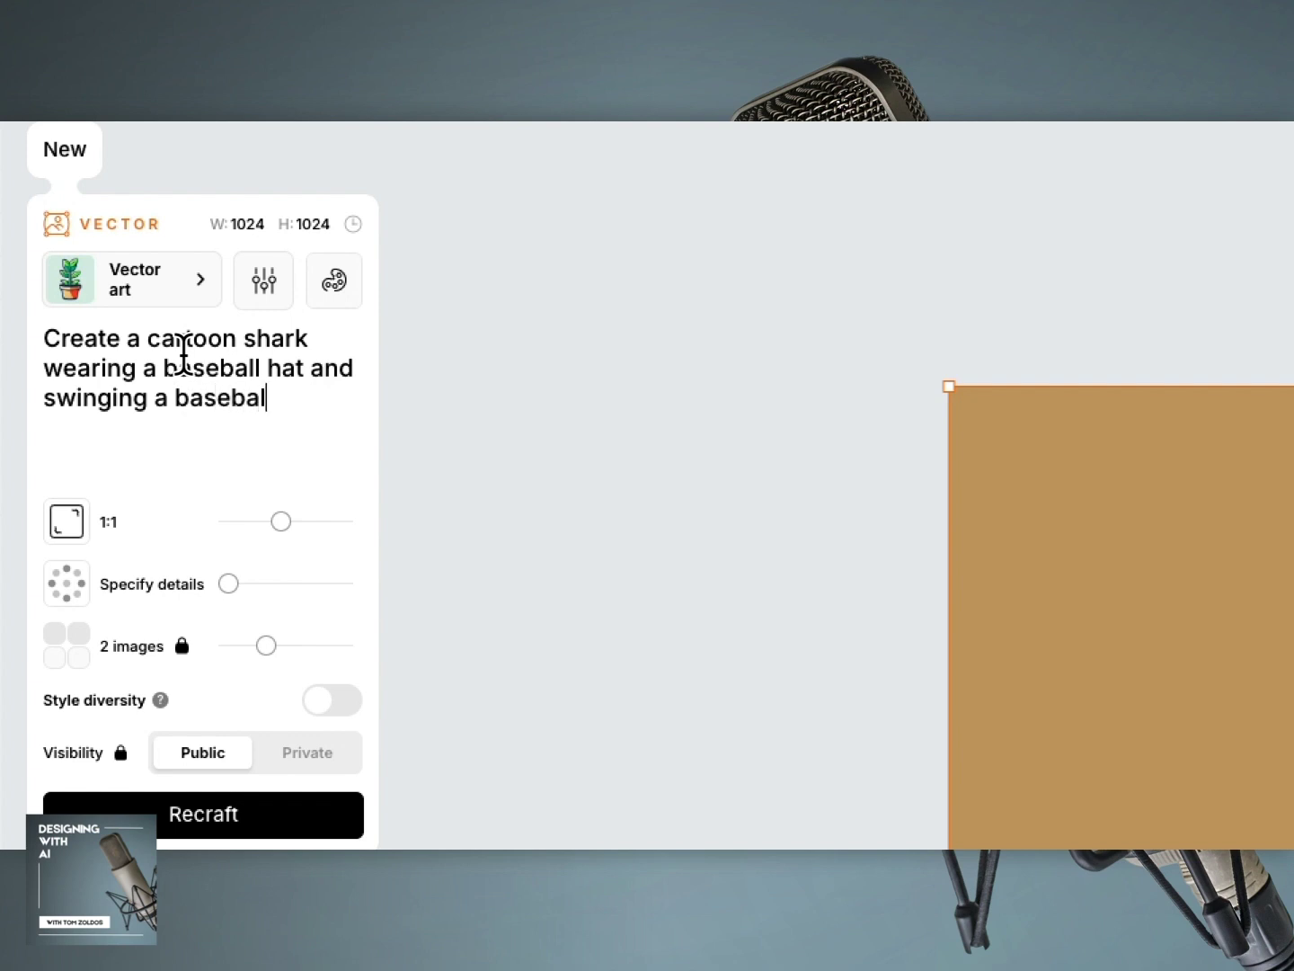
text(l bat.)
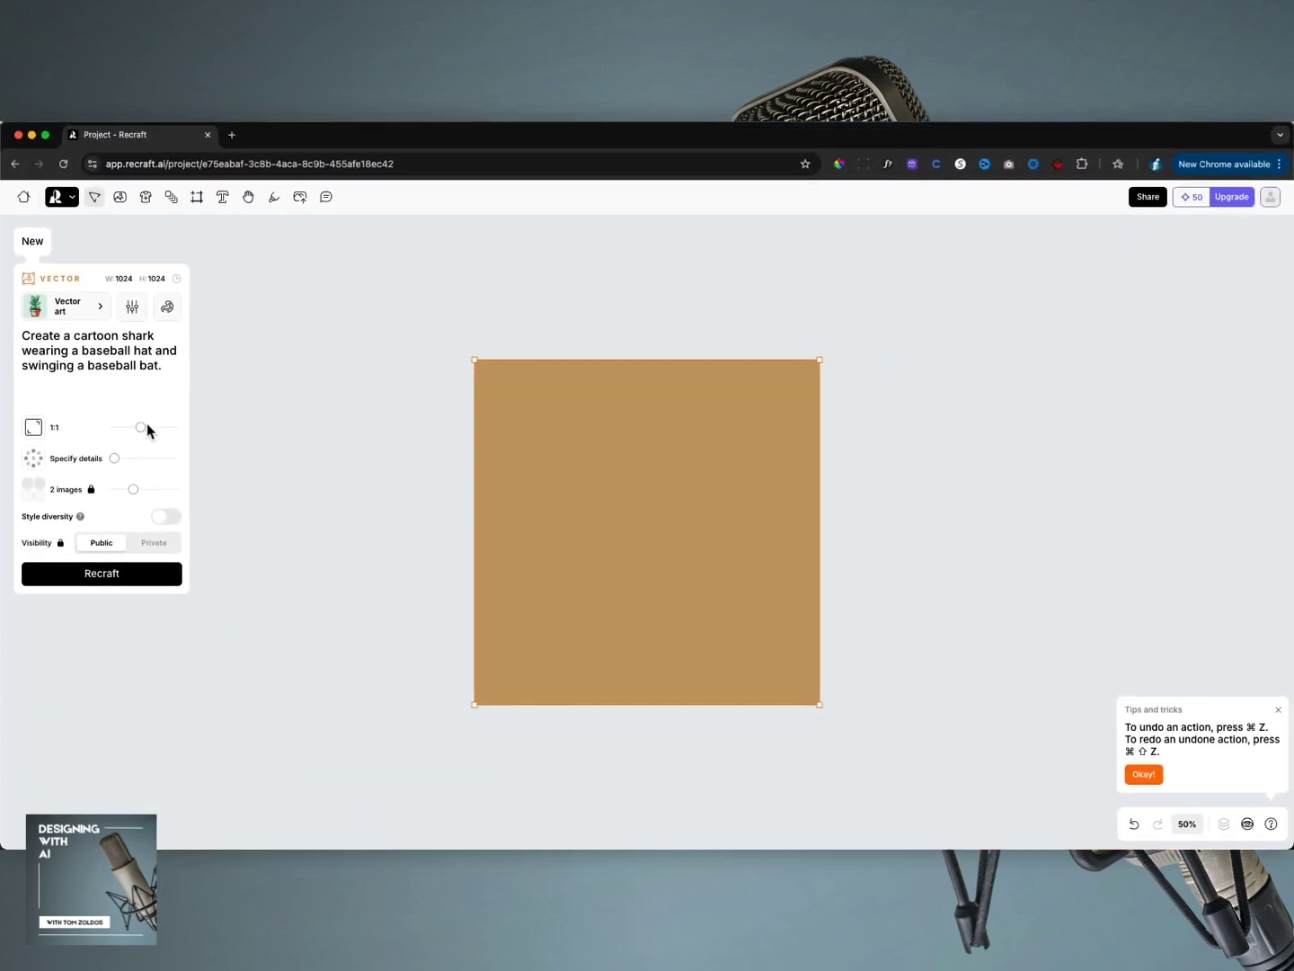
Try the different levels of detail for the vector image and set the level to Extreme.
drag(147, 425, 143, 425)
drag(115, 460, 173, 462)
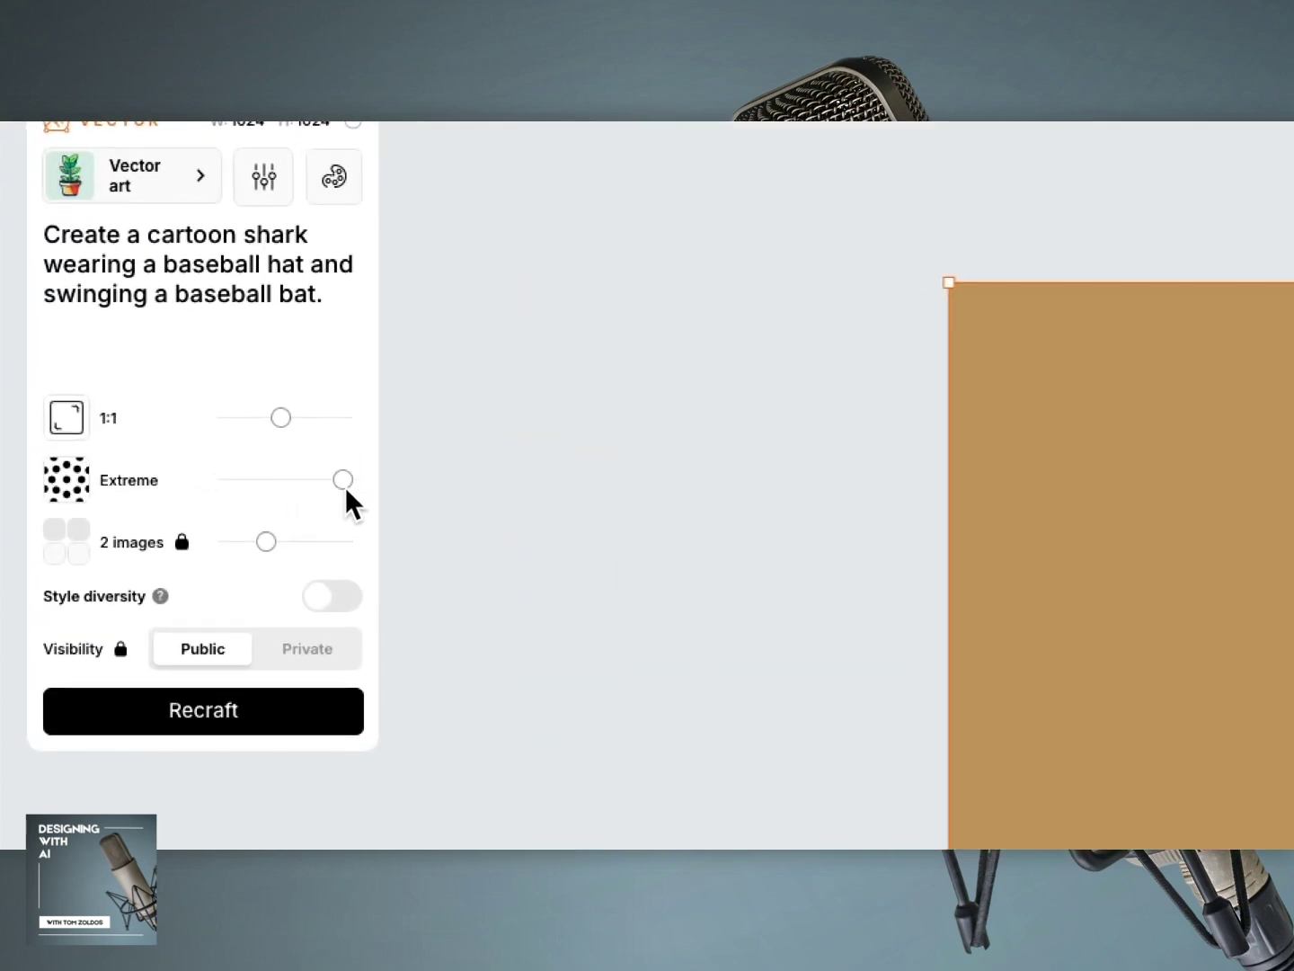
drag(351, 489, 251, 481)
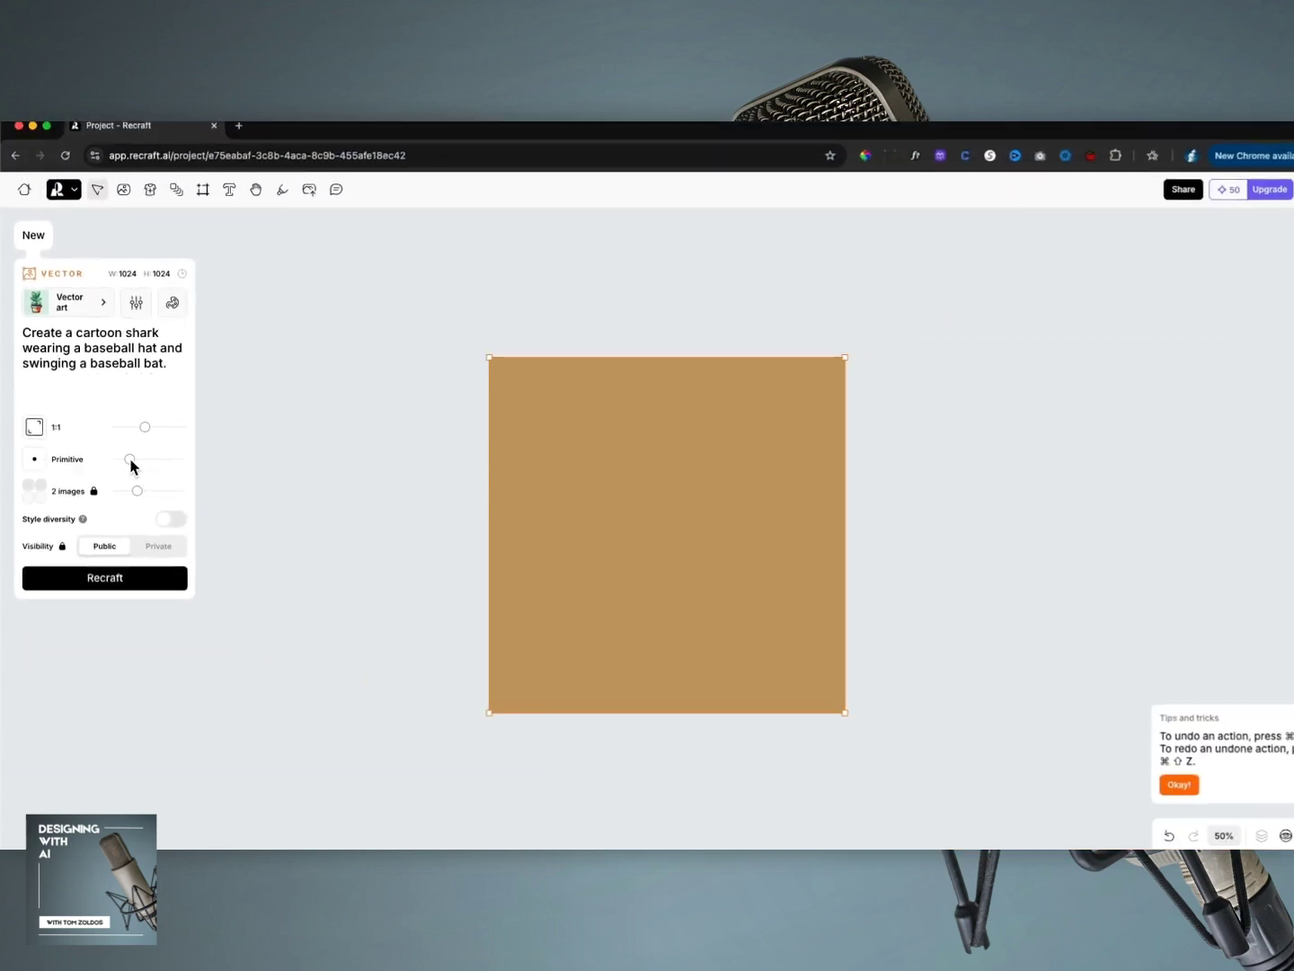
drag(132, 466, 171, 466)
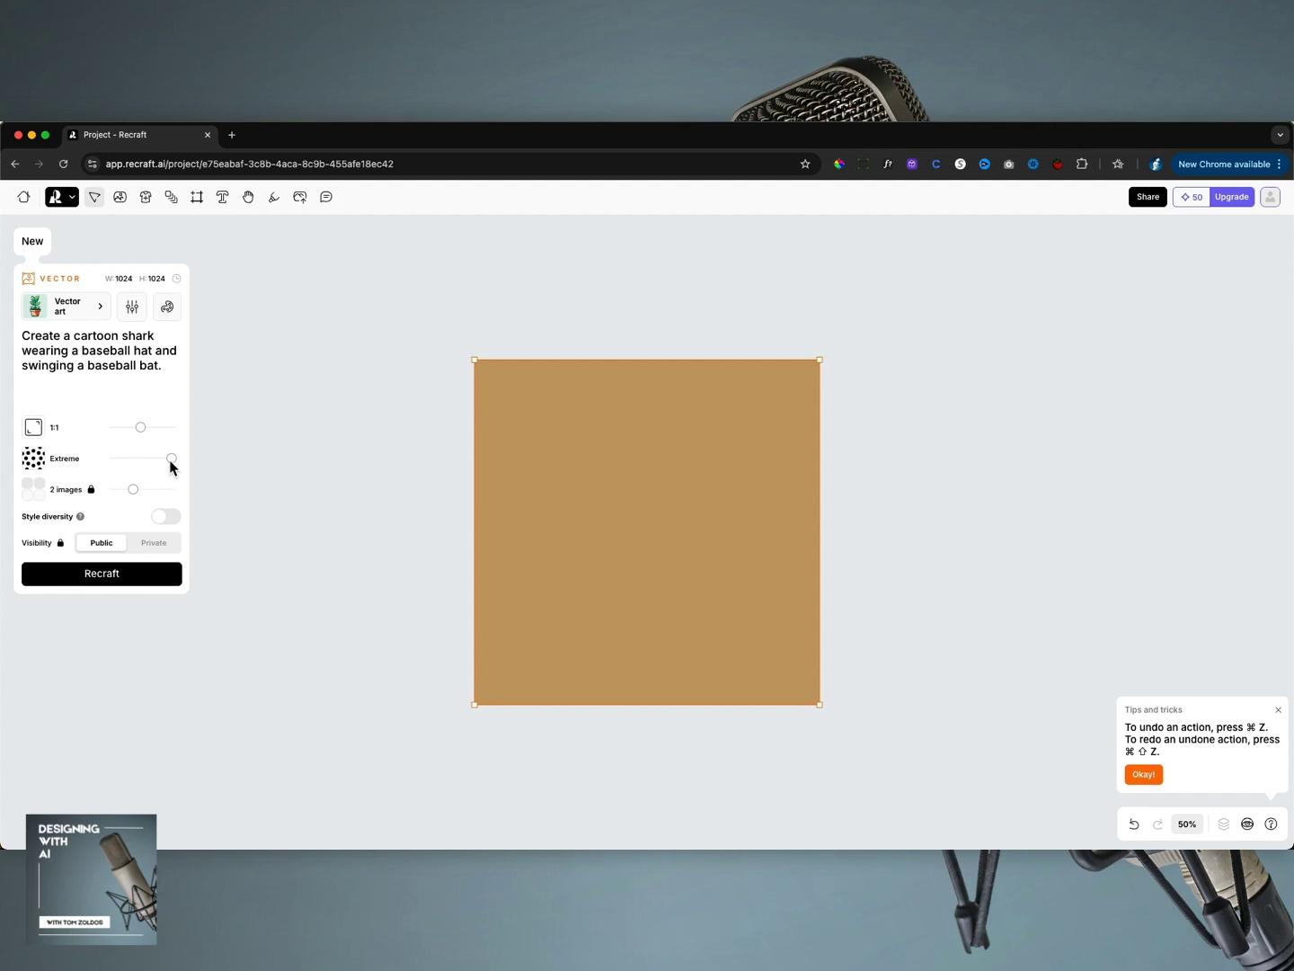
Try to change the number of images, dismiss the upgrade offer, and generate the vector images from the prompt.
click(134, 491)
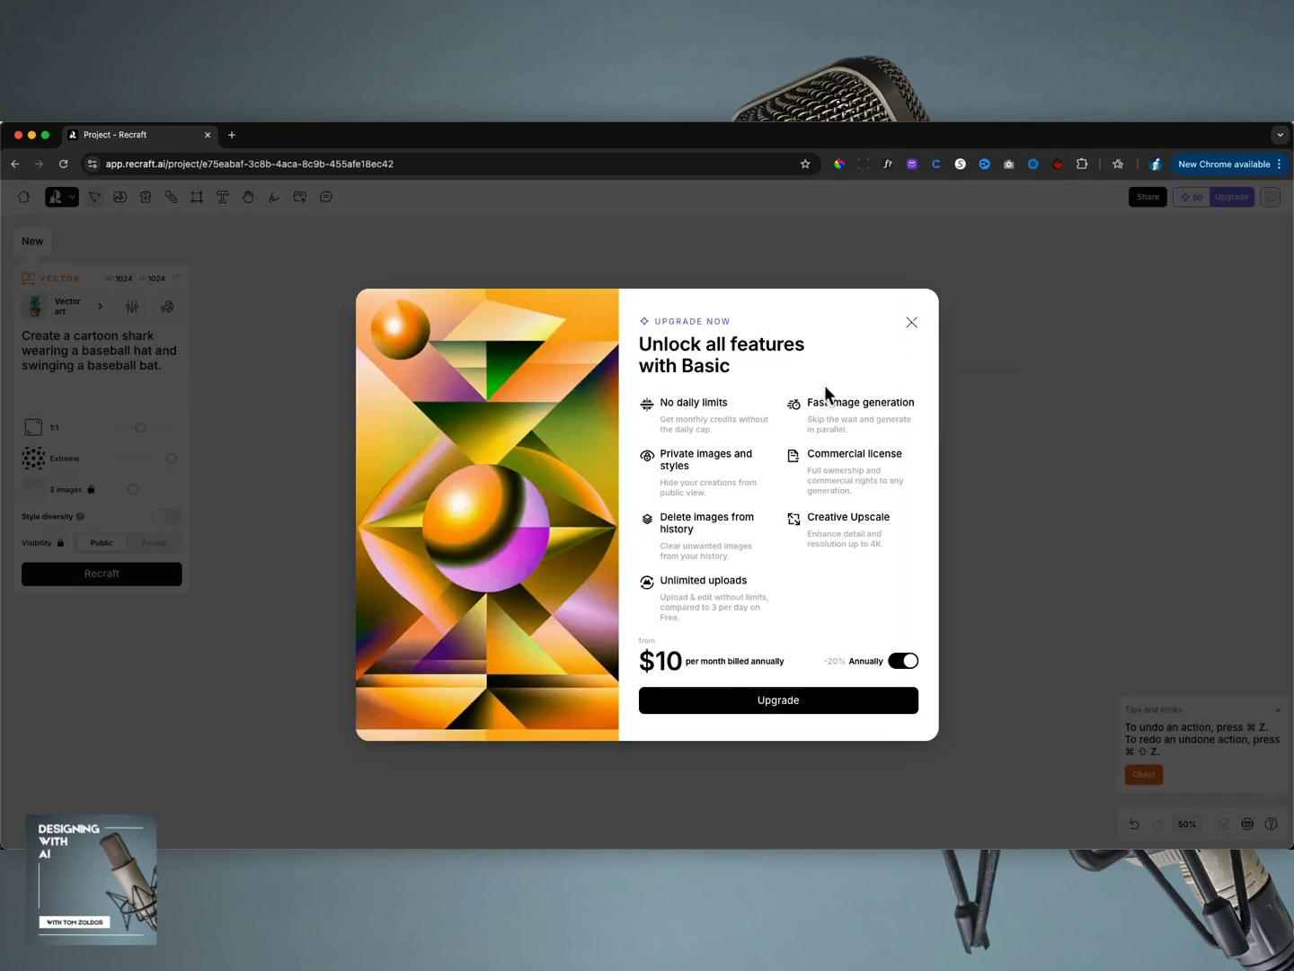
click(911, 325)
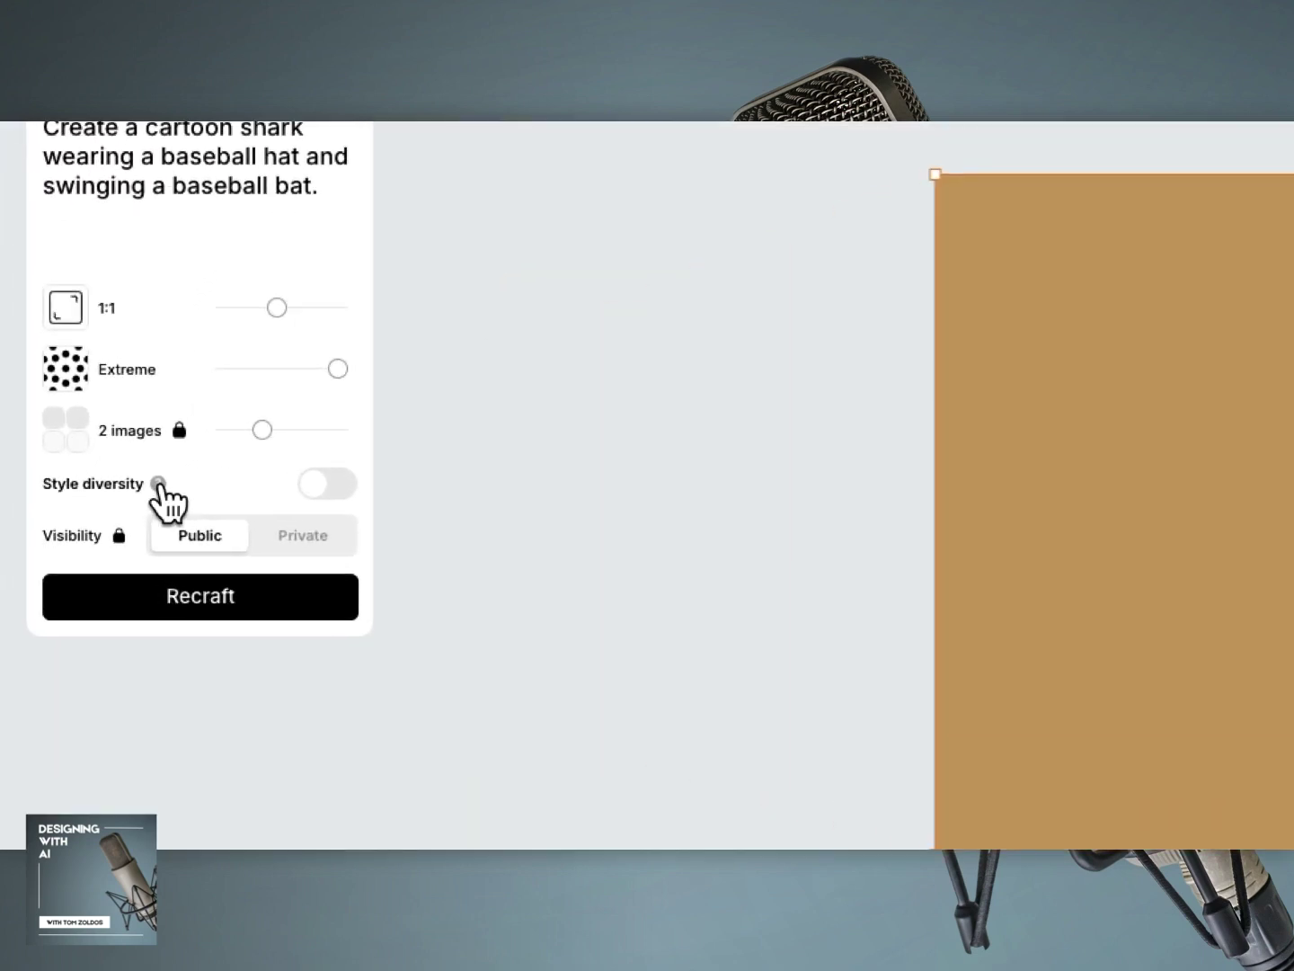
mouse_move(80, 517)
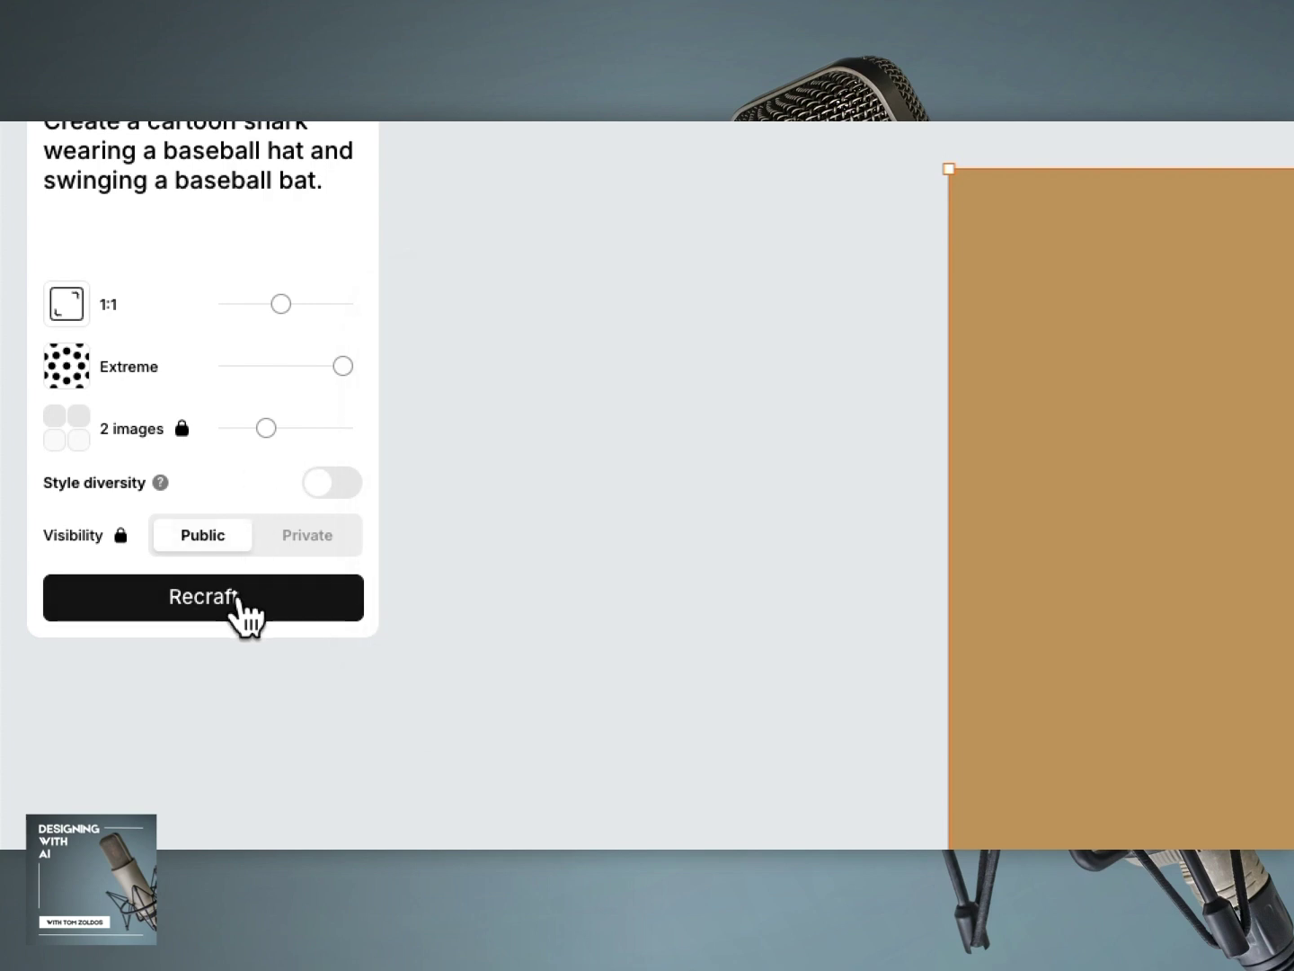
click(236, 600)
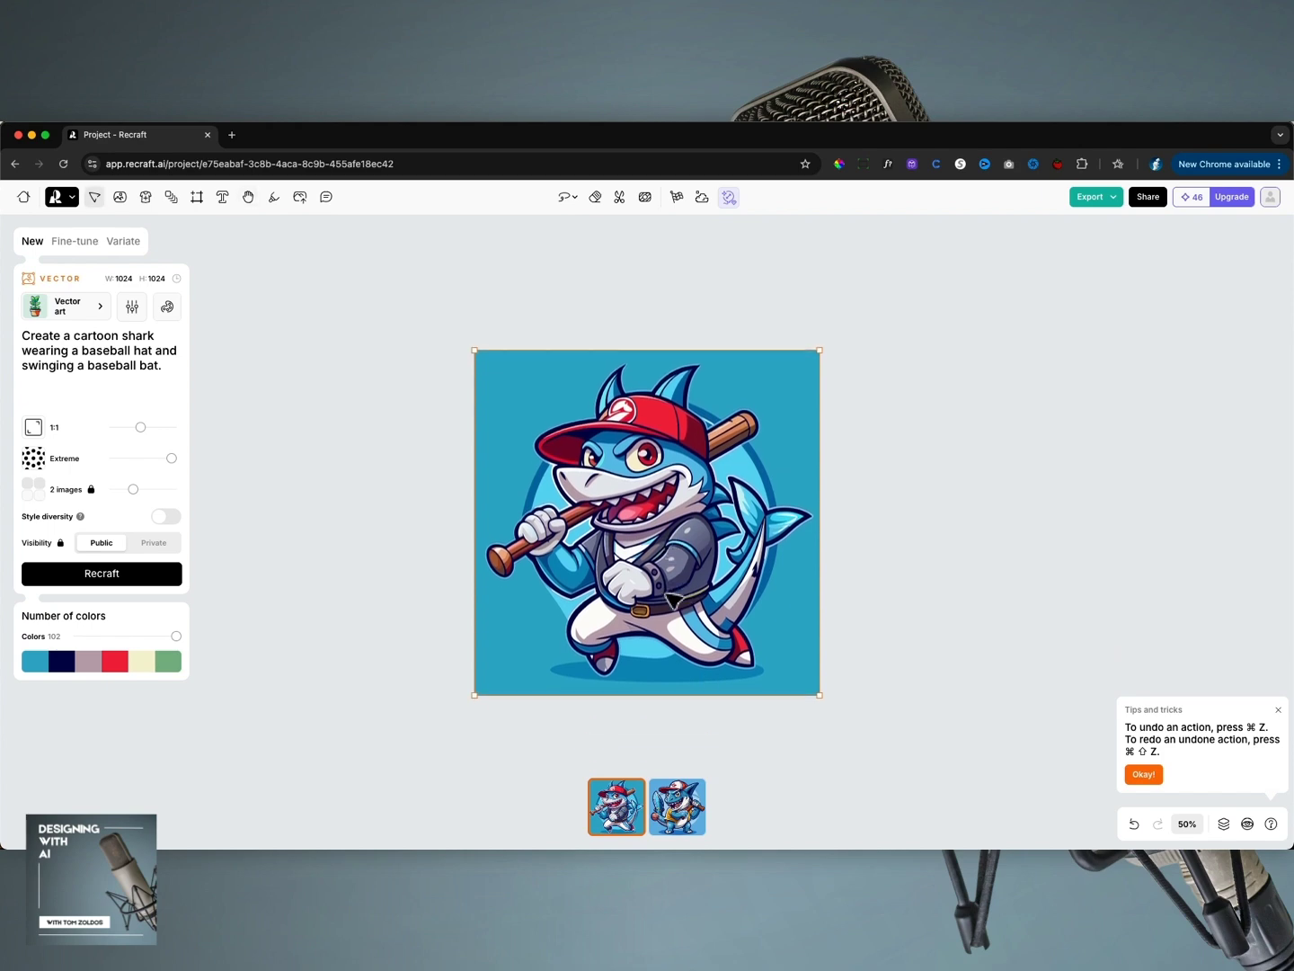
Examine the edge sharpness of the first generated shark's glove and sleeve up close, and return to the whole image.
scroll(662, 589, up, 5)
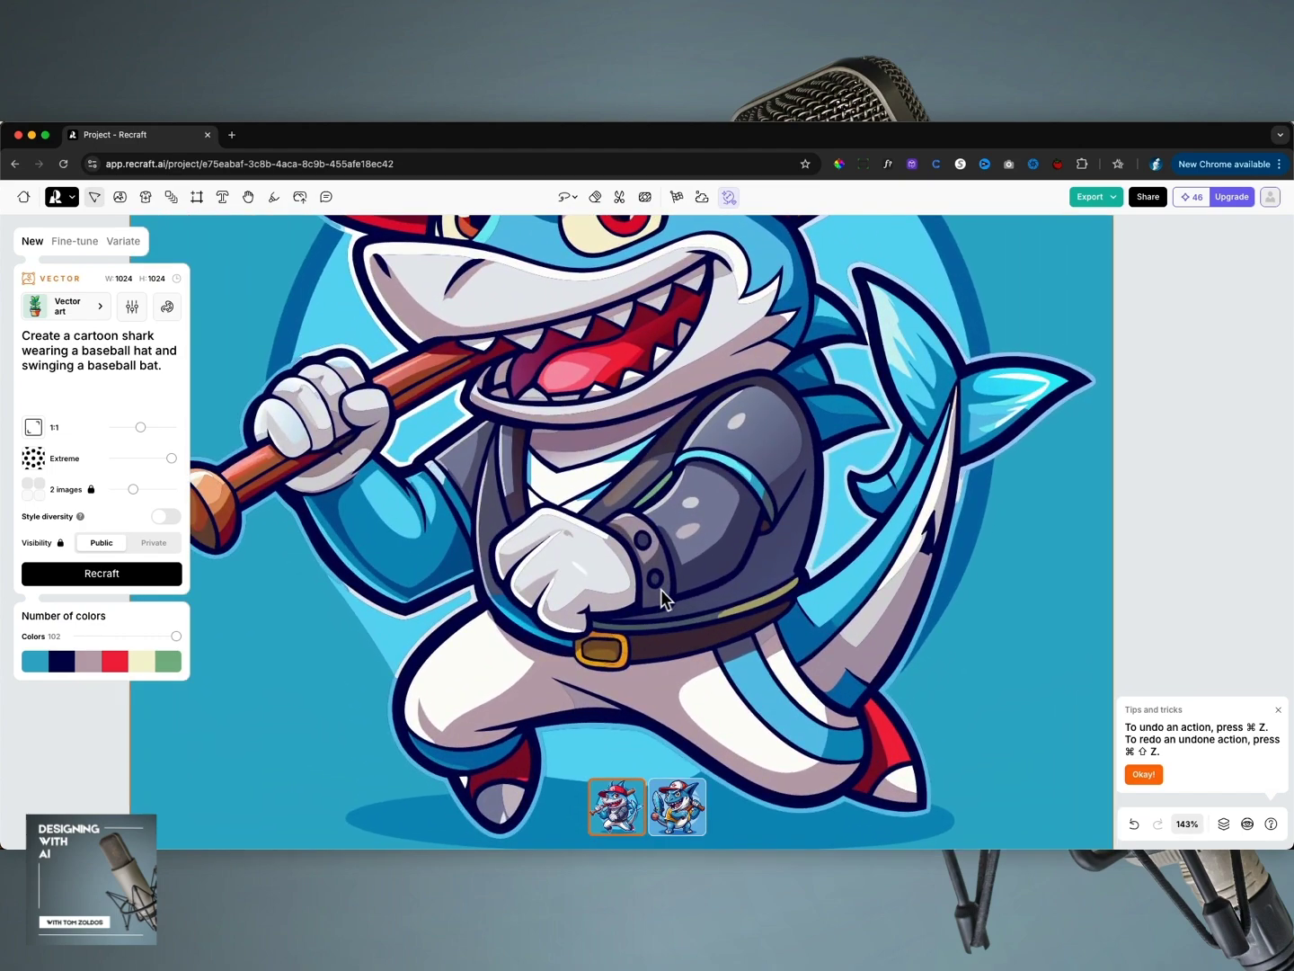
scroll(660, 590, up, 5)
scroll(660, 589, up, 5)
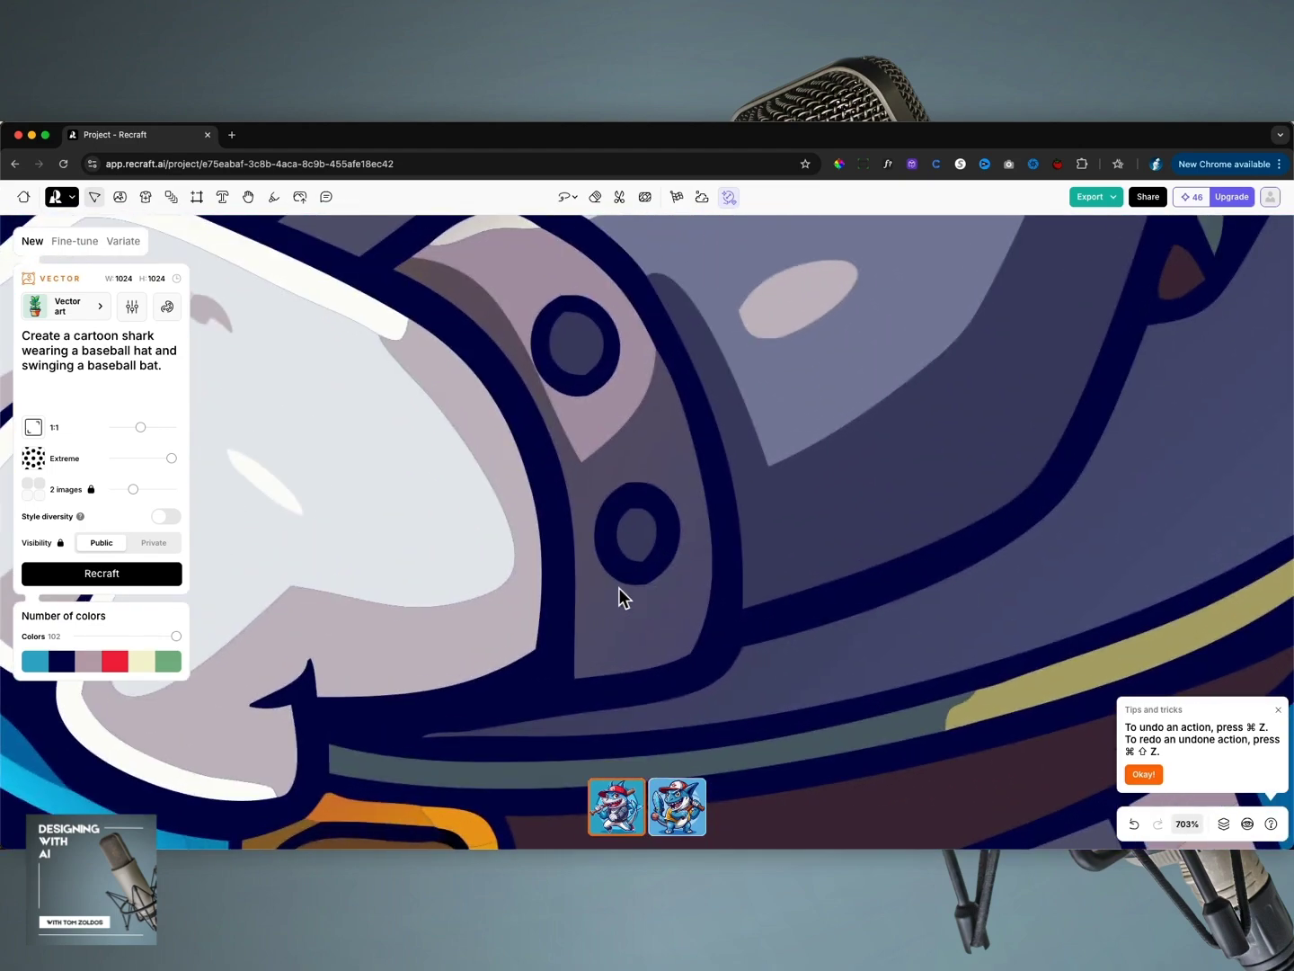
scroll(580, 589, left, 5)
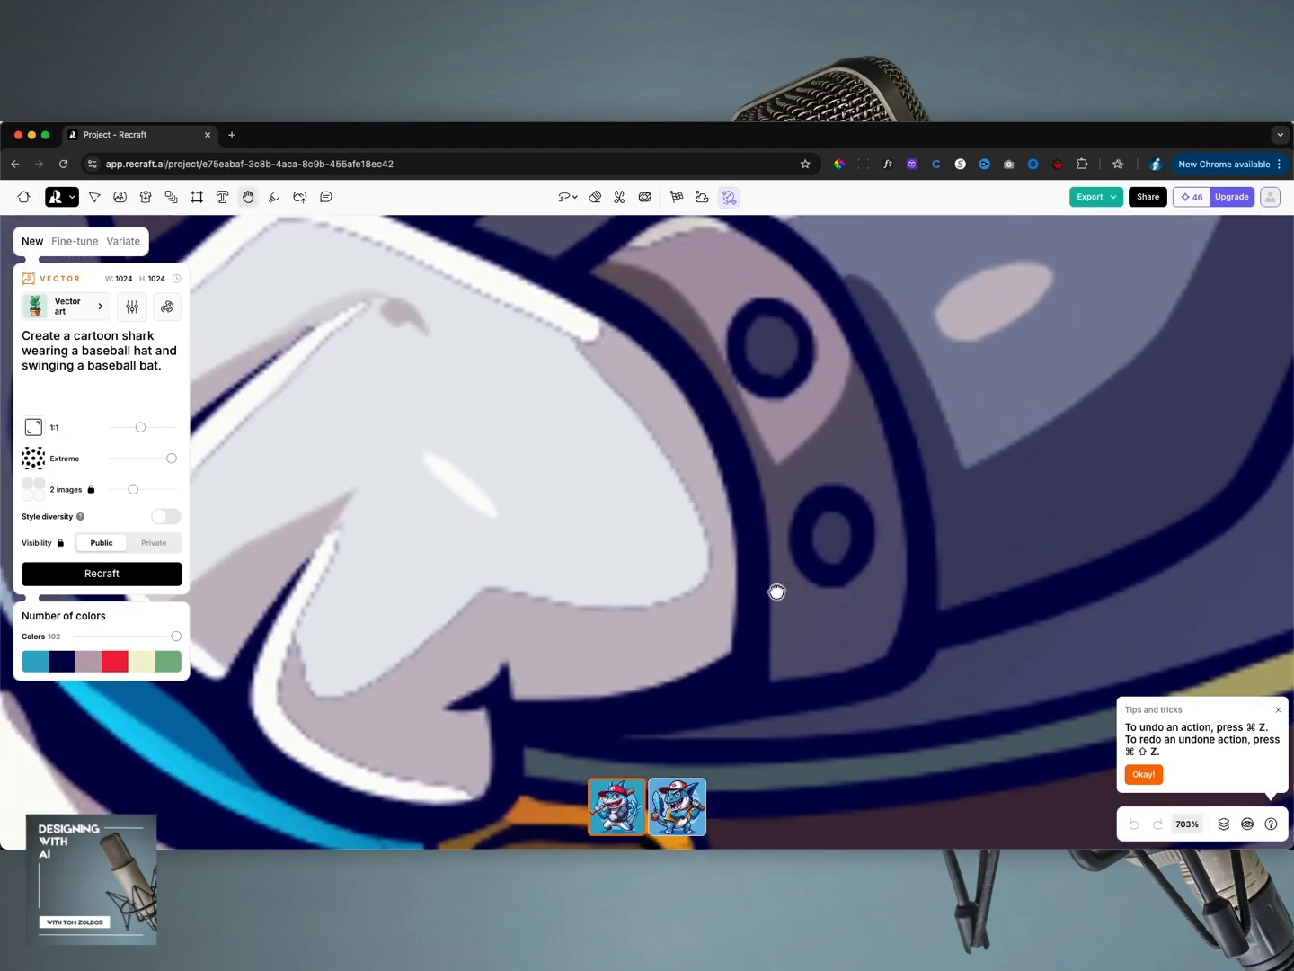
key(h)
drag(647, 588, 717, 575)
key(v)
scroll(693, 578, up, 5)
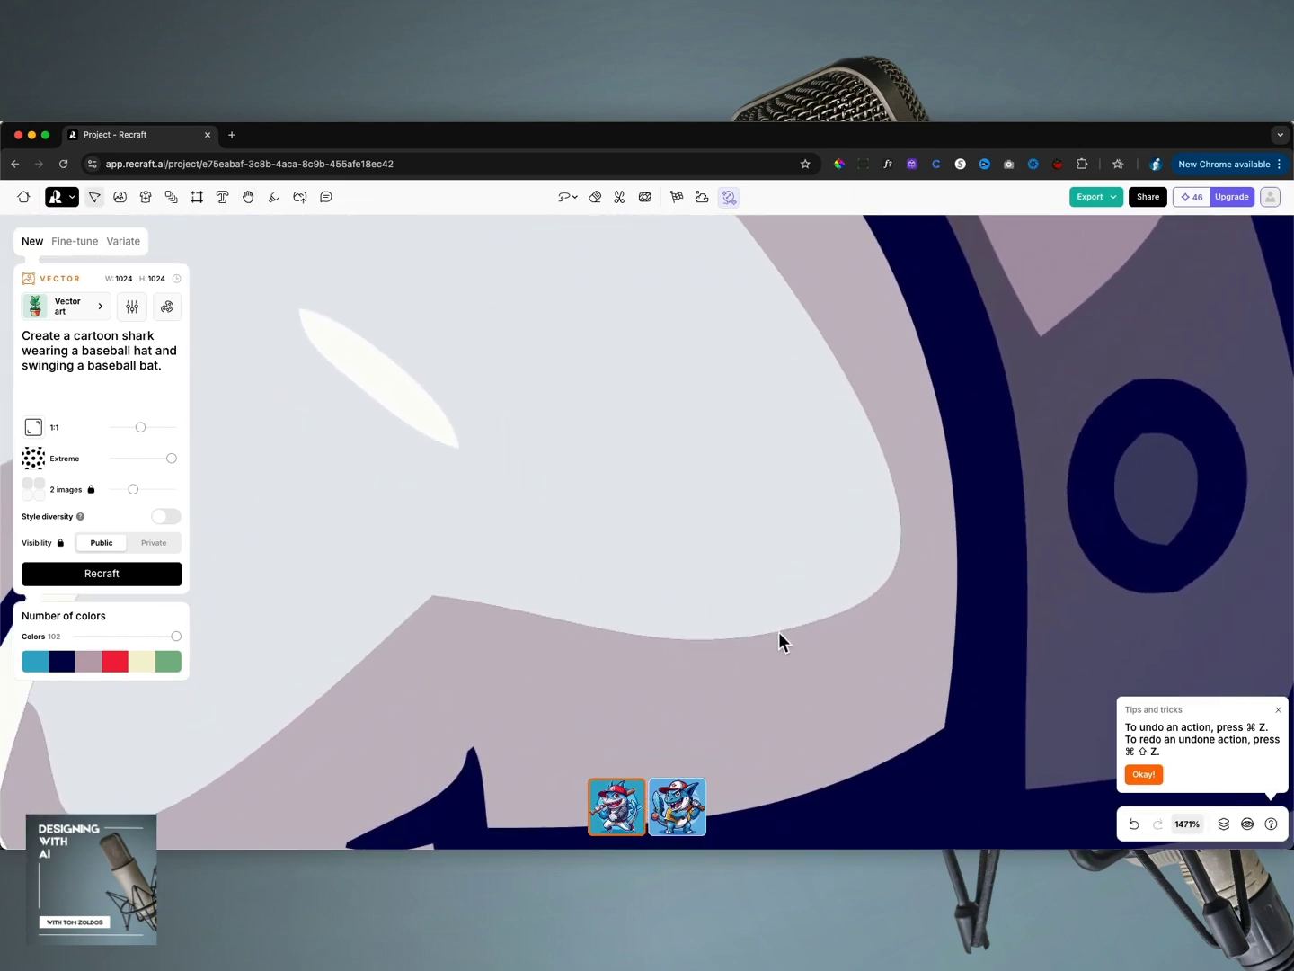
key(v)
scroll(719, 620, down, 3)
scroll(718, 620, down, 10)
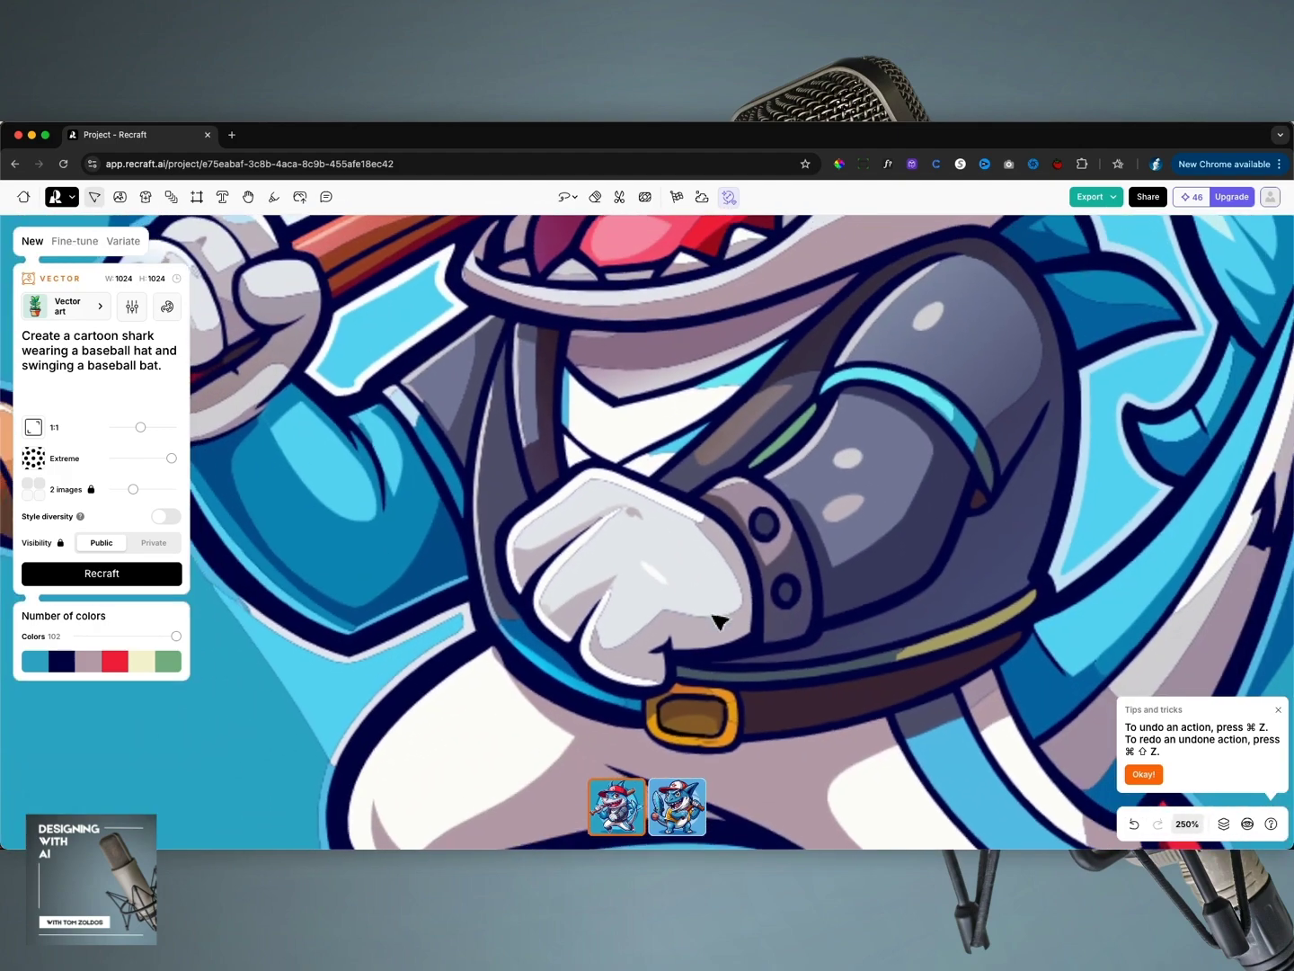
scroll(719, 620, down, 2)
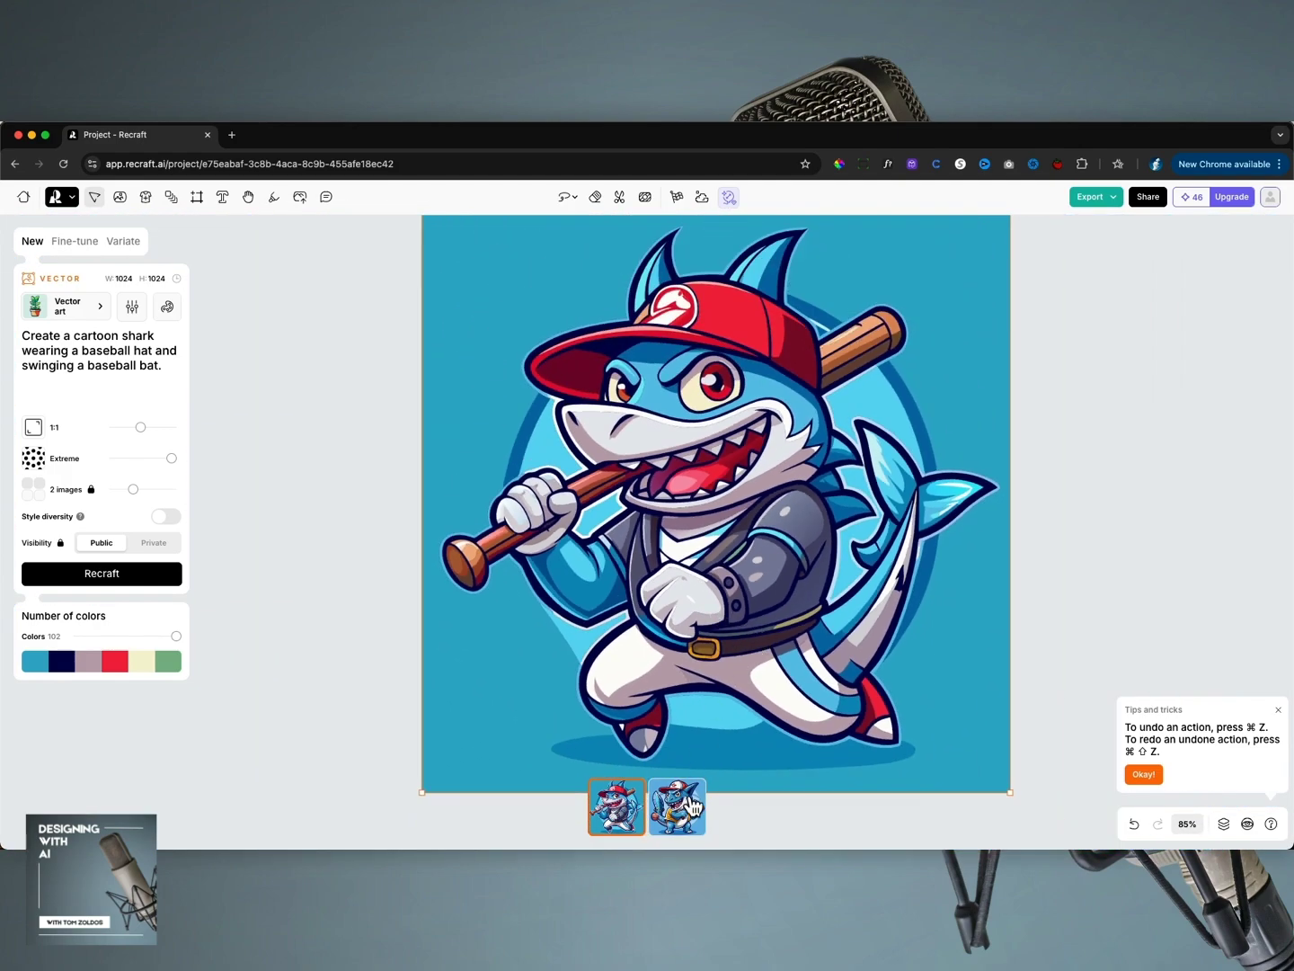
Compare the second generated shark with the first, dismiss the tips message, and switch back to the first version.
click(692, 820)
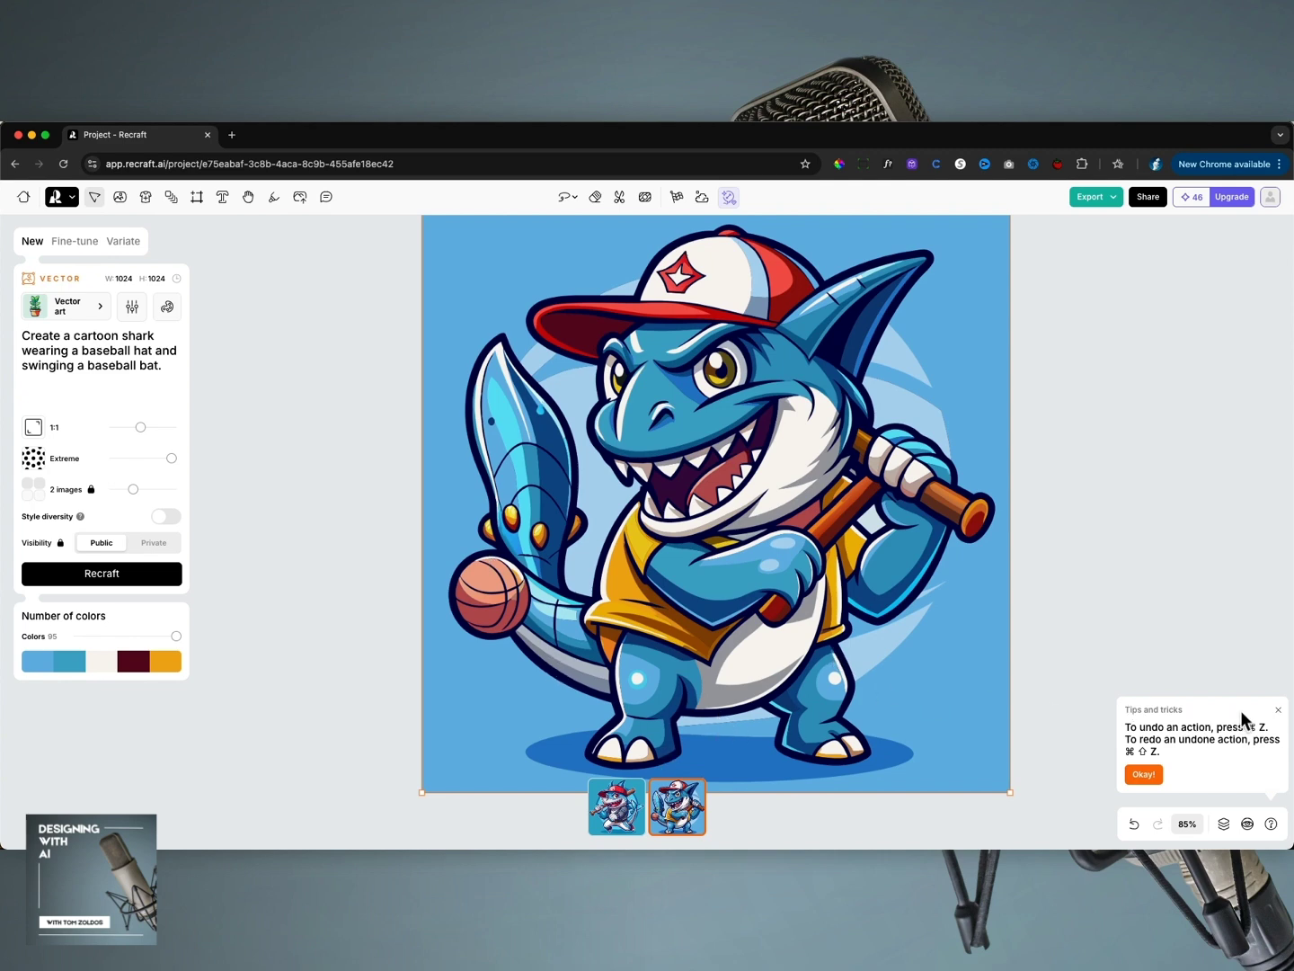
click(1278, 709)
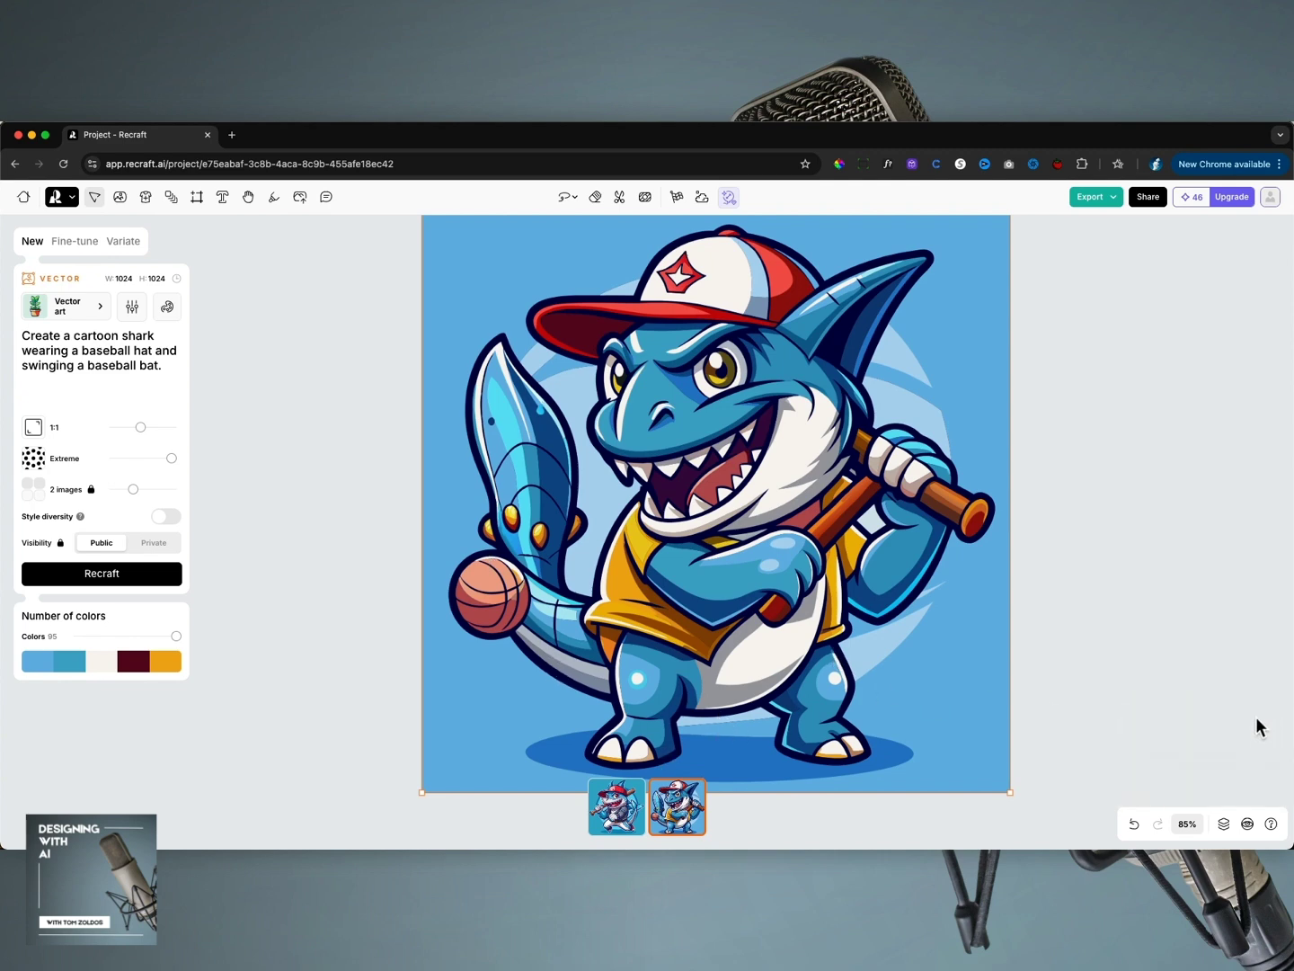
click(610, 818)
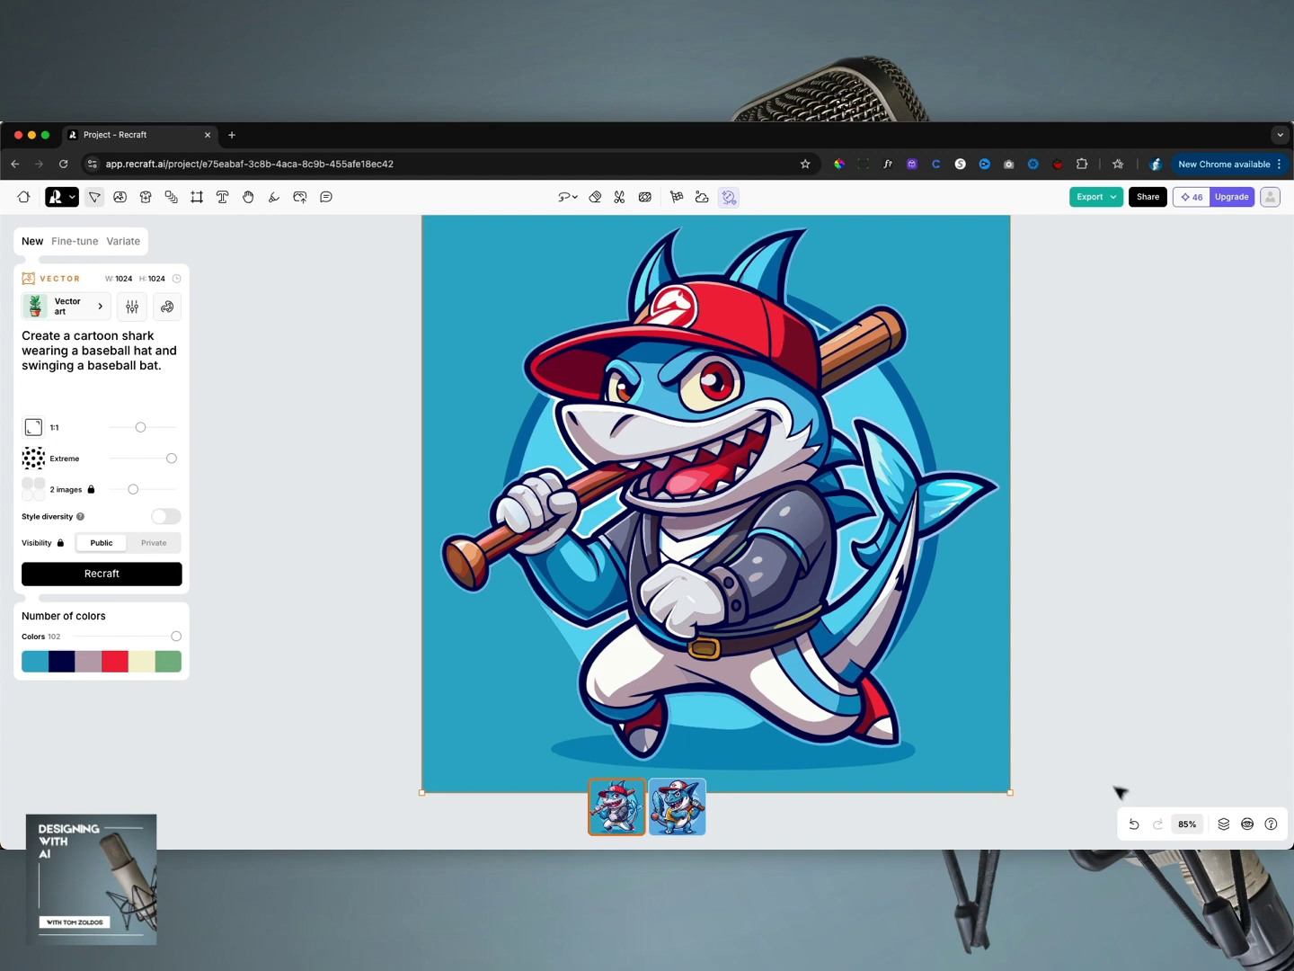
Show the project's layers and select the cartoon shark layer on the canvas.
click(1223, 828)
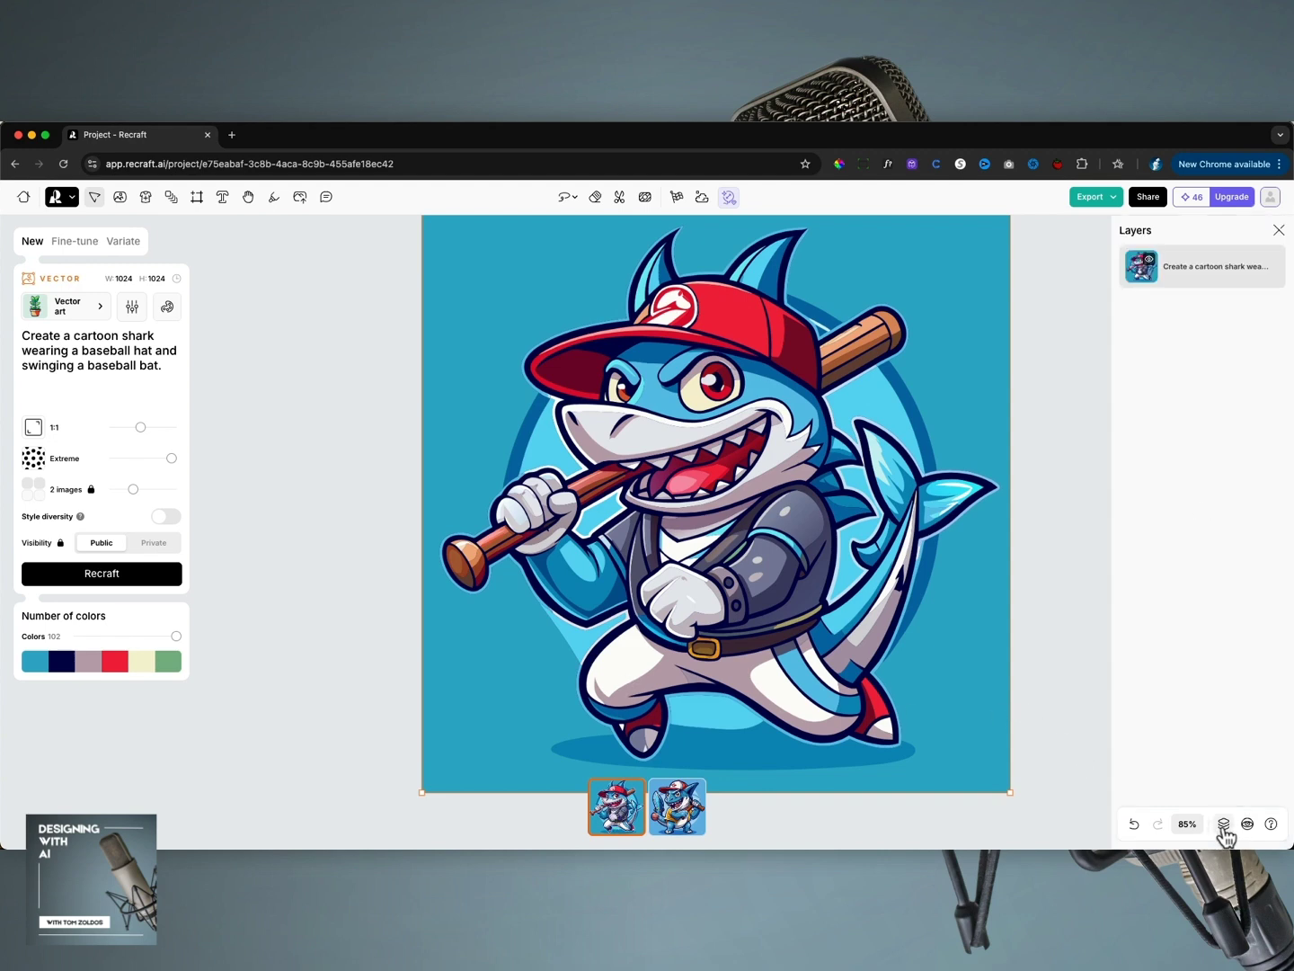
click(1150, 260)
click(1151, 261)
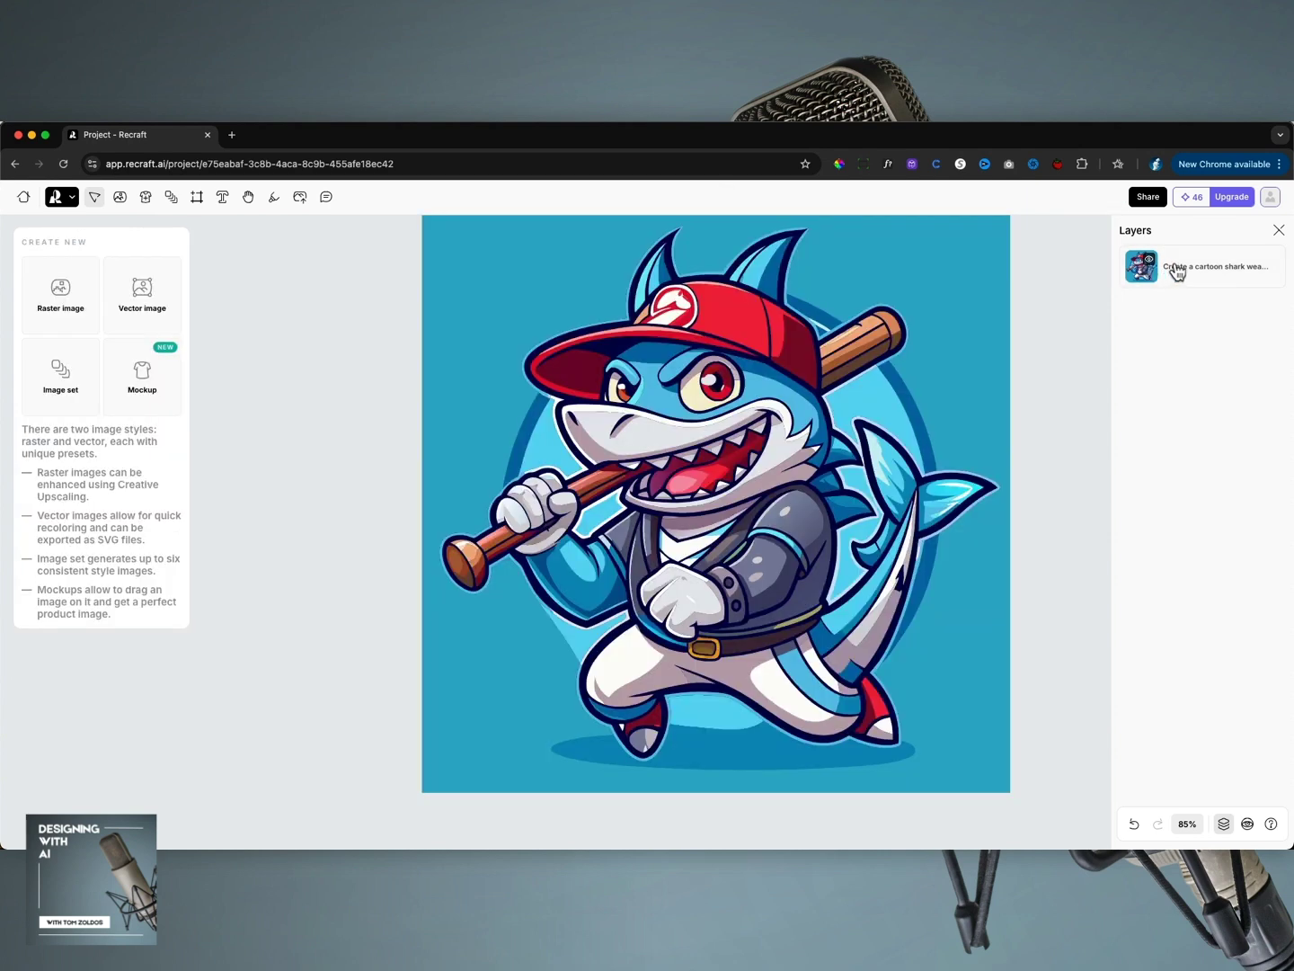
click(1187, 273)
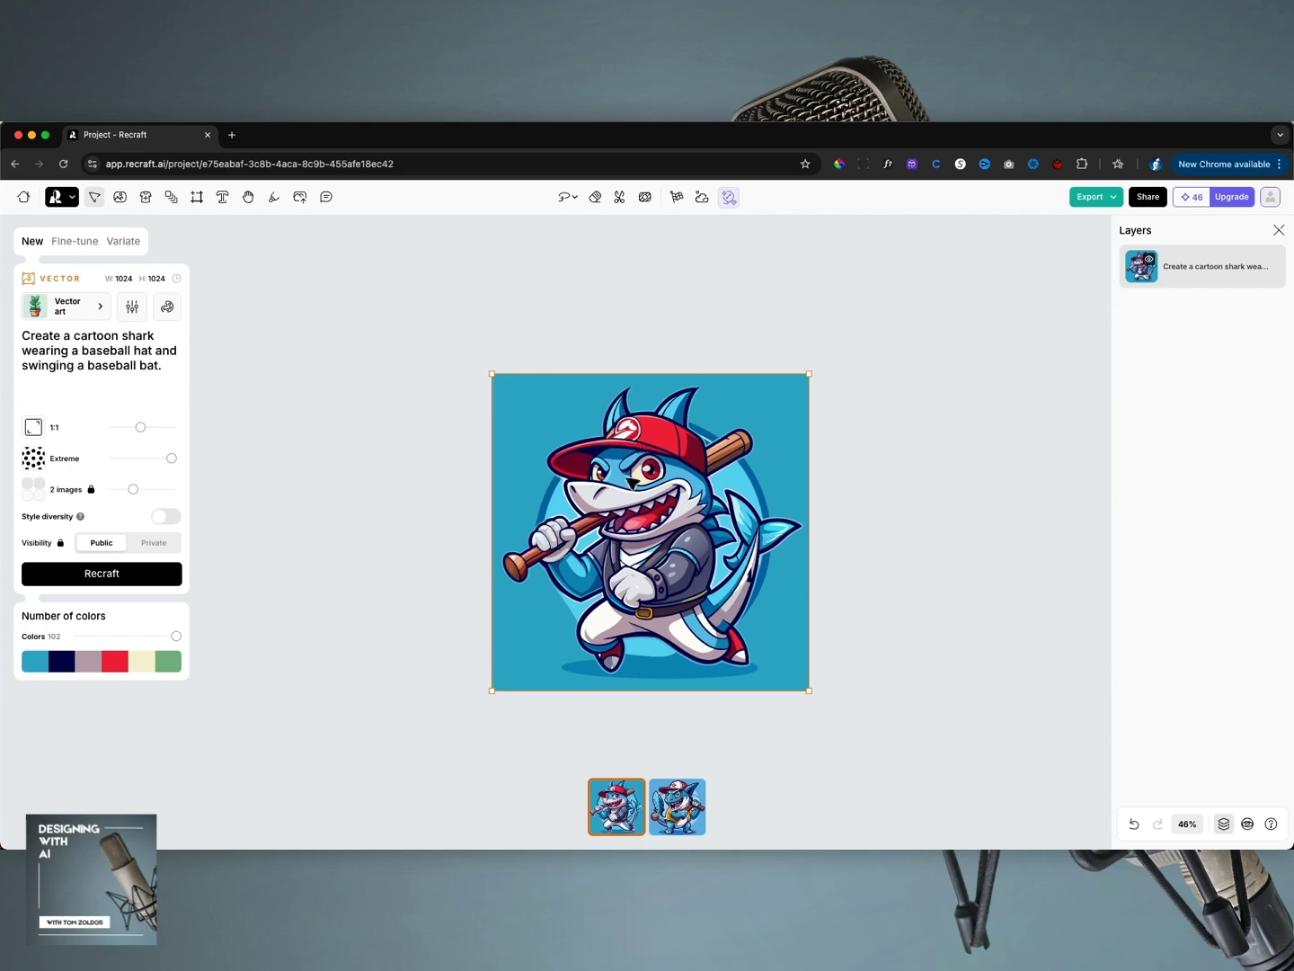
scroll(635, 522, up, 3)
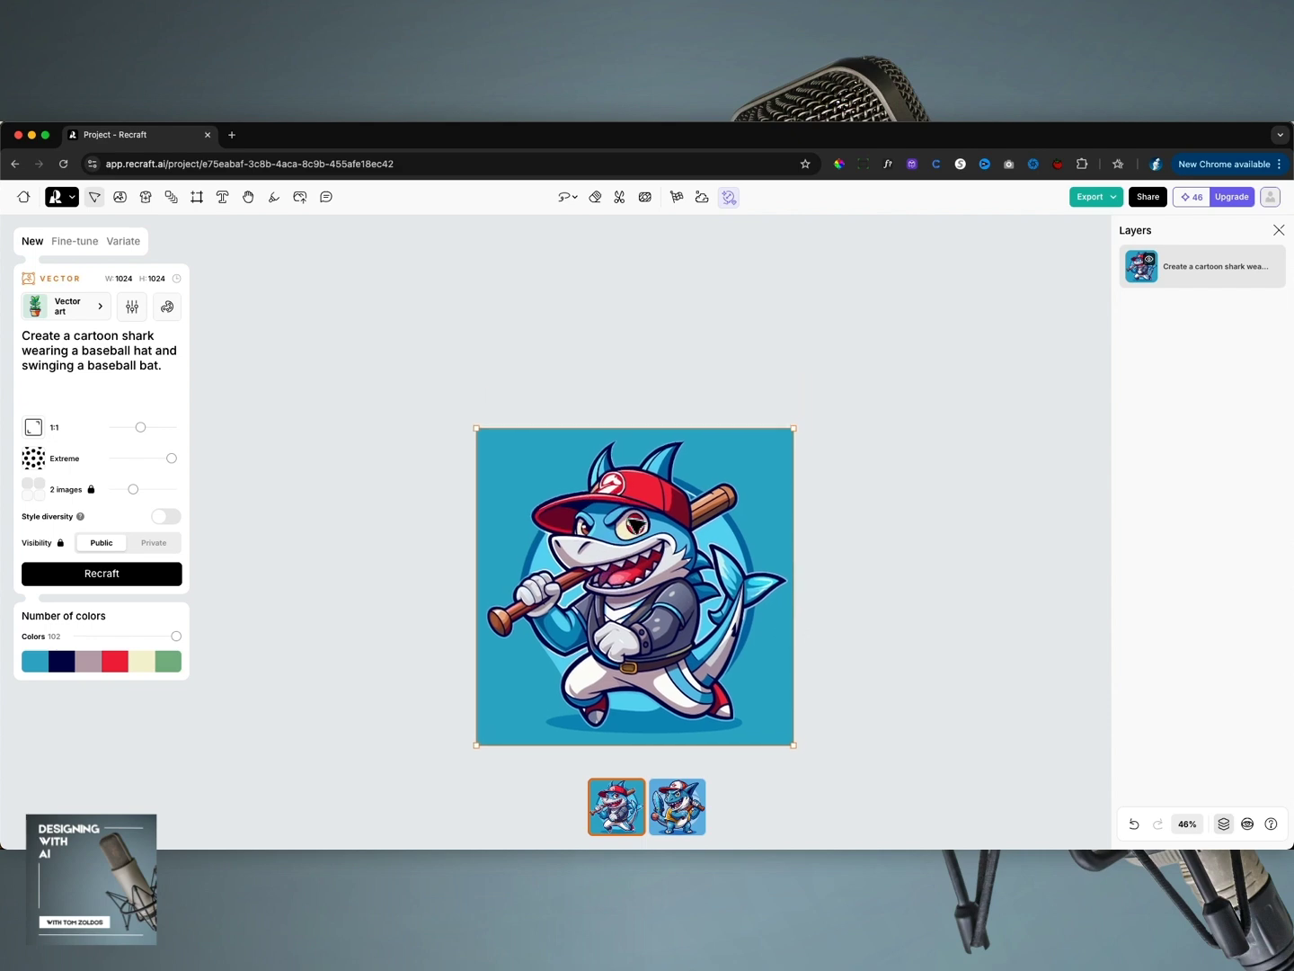
Create a new 1024 by 1024 mockup frame directly beside the cartoon shark image.
scroll(633, 521, down, 4)
scroll(626, 514, up, 8)
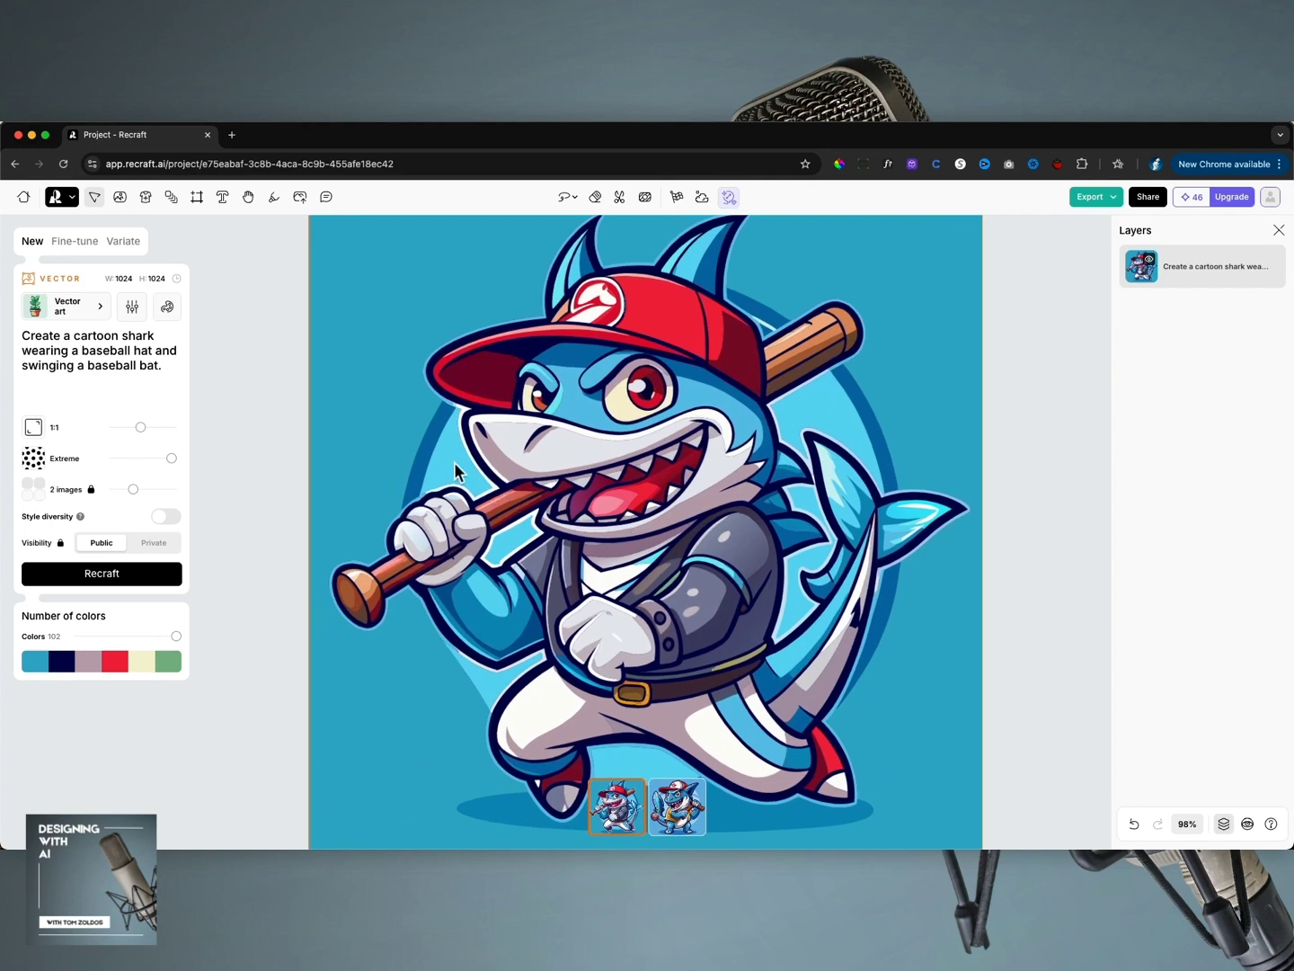
scroll(276, 388, down, 8)
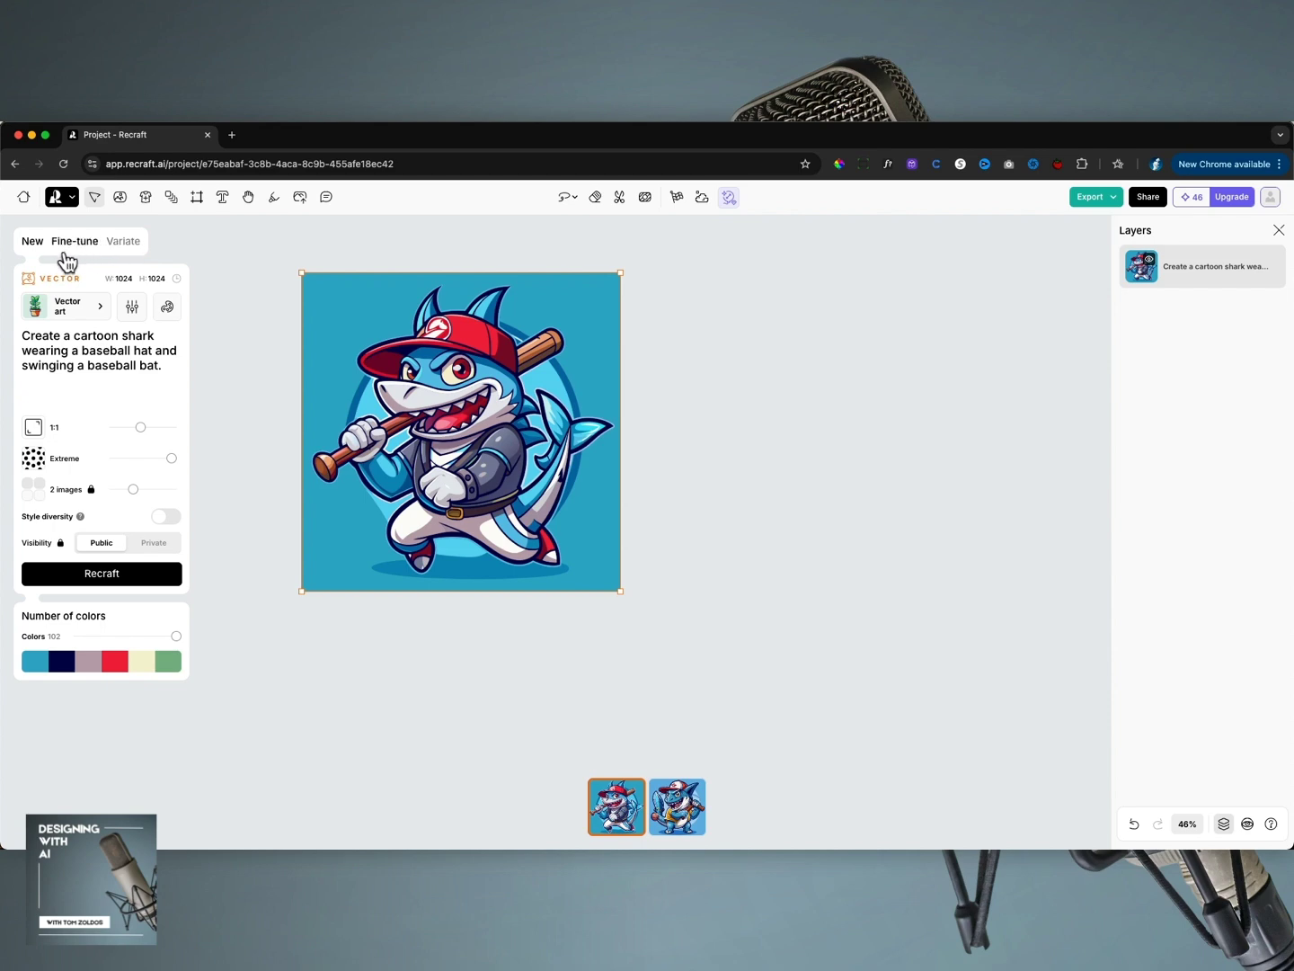
click(208, 280)
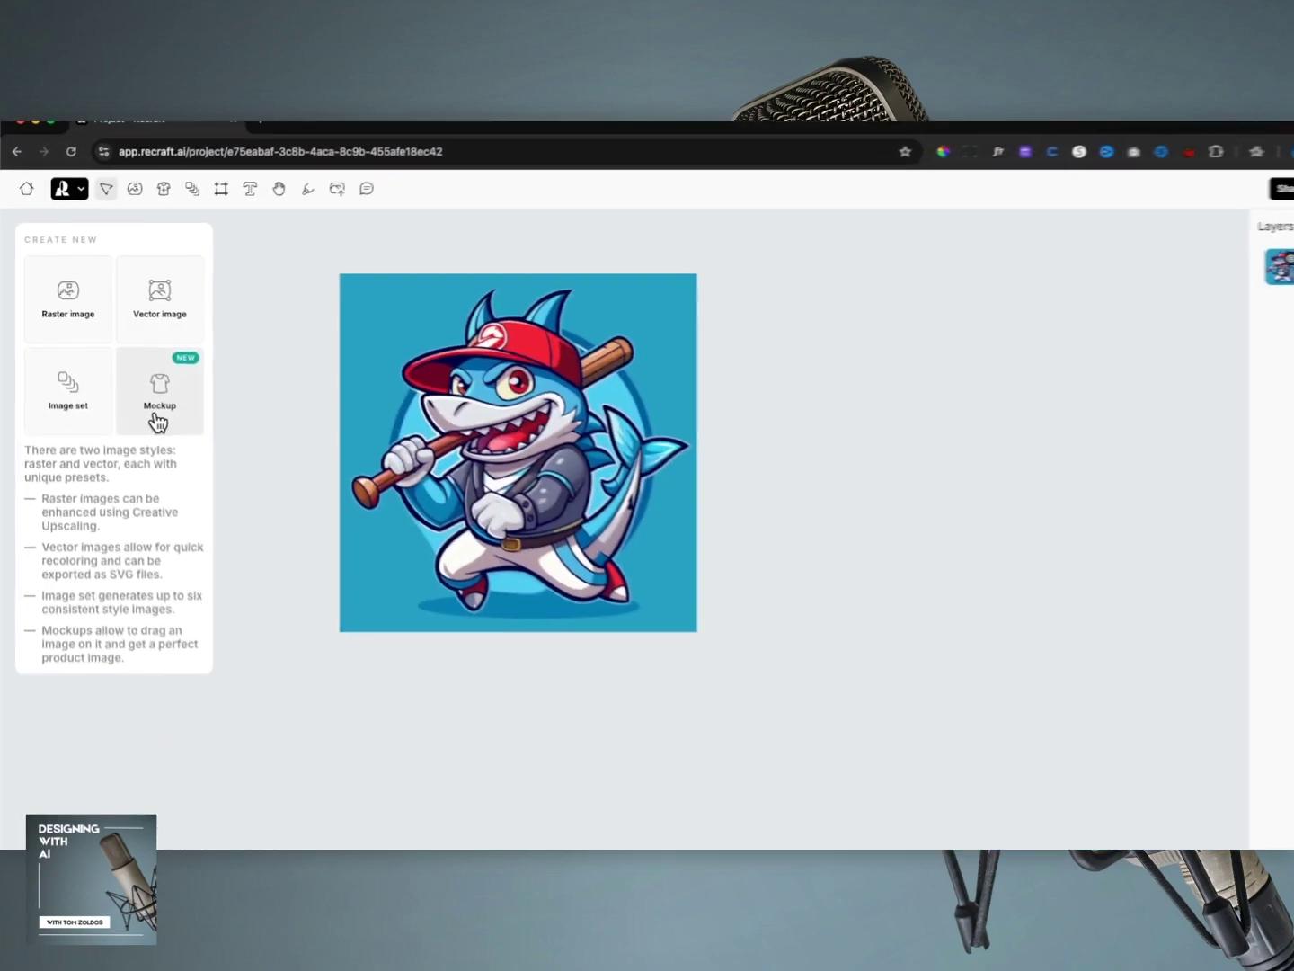
click(284, 489)
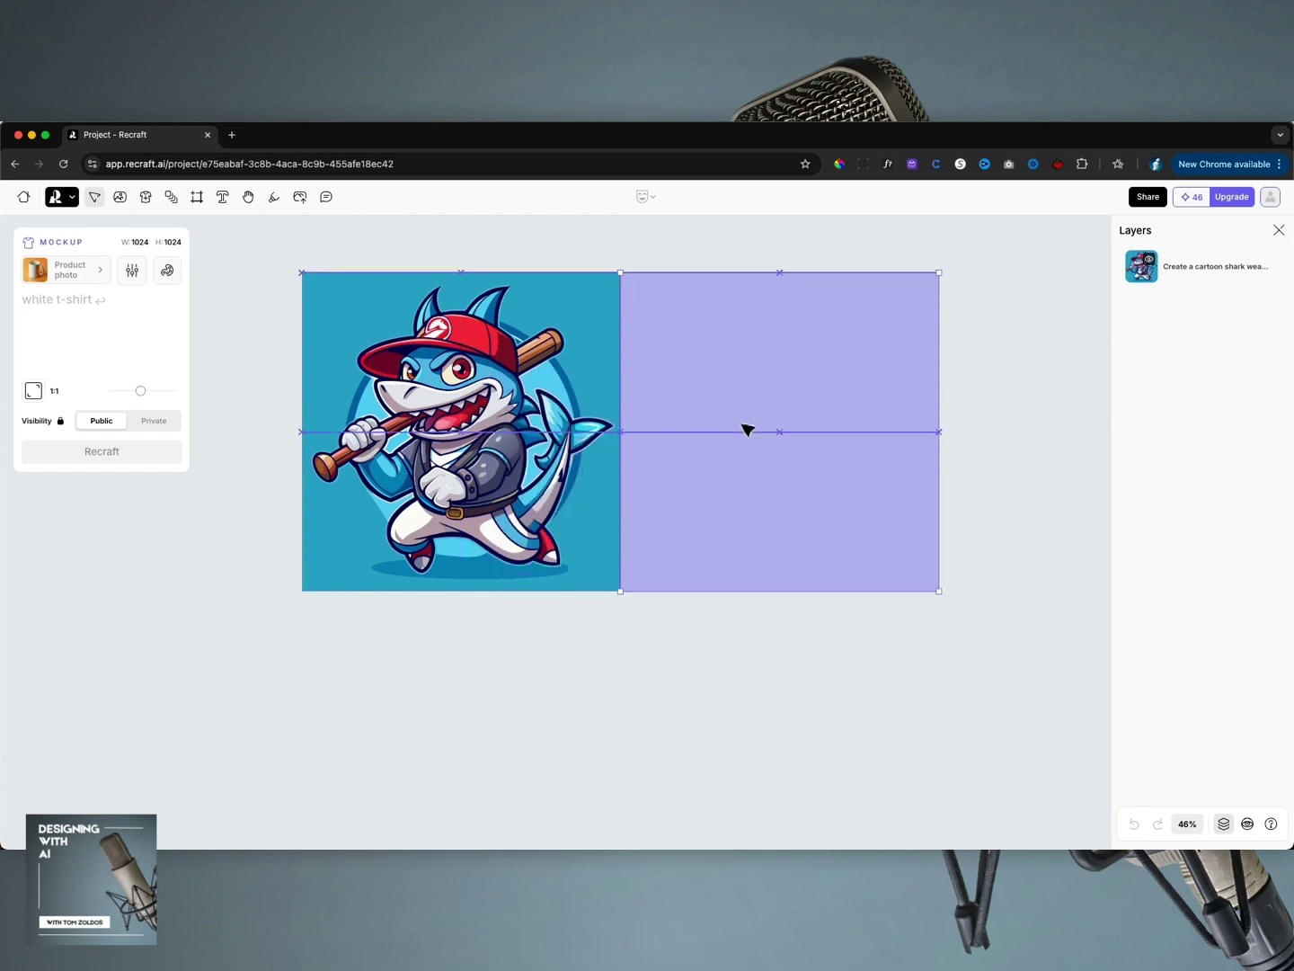
click(750, 425)
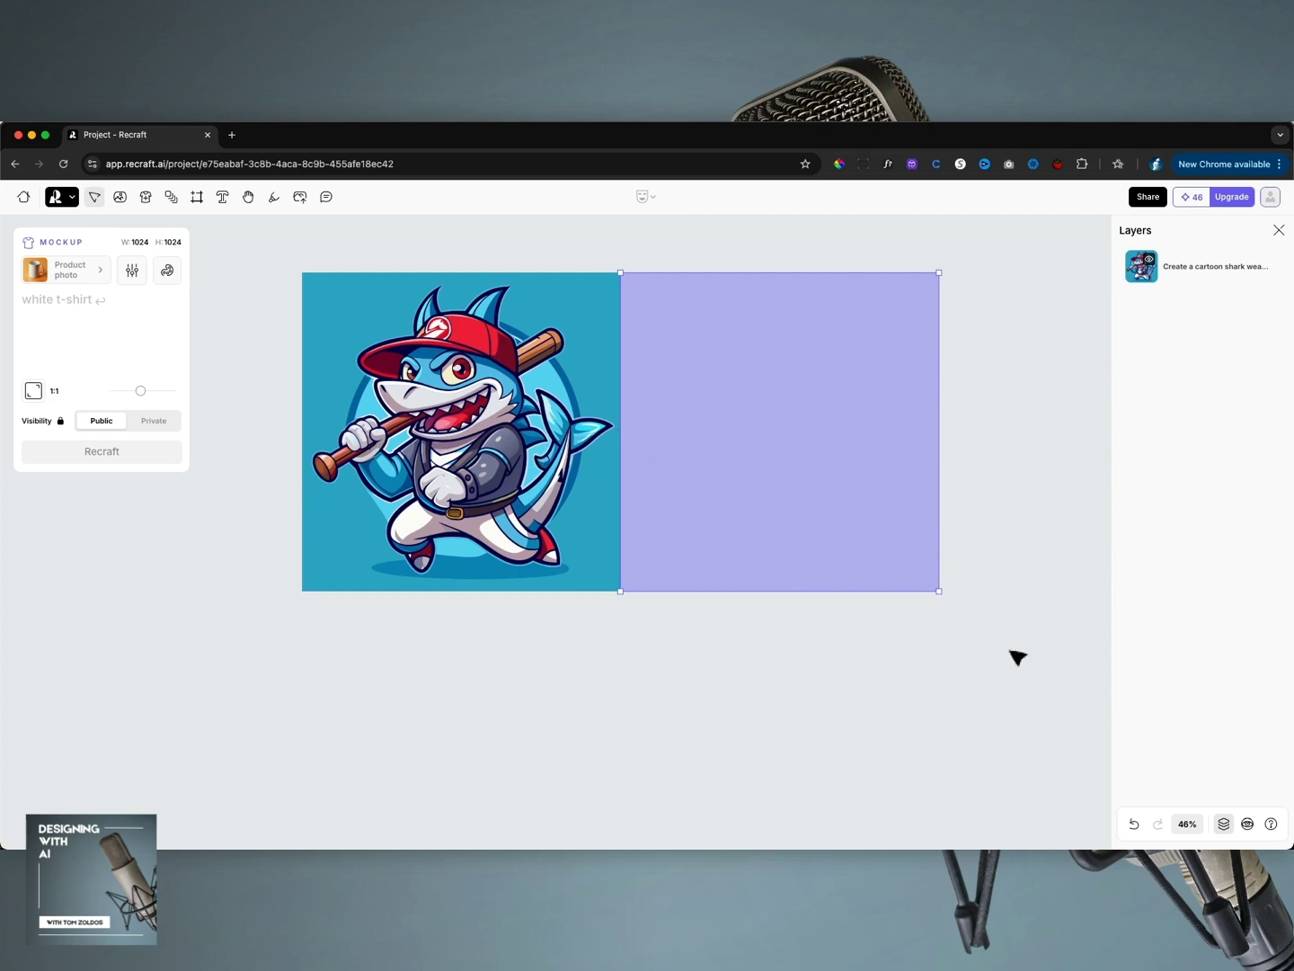
scroll(976, 648, down, 5)
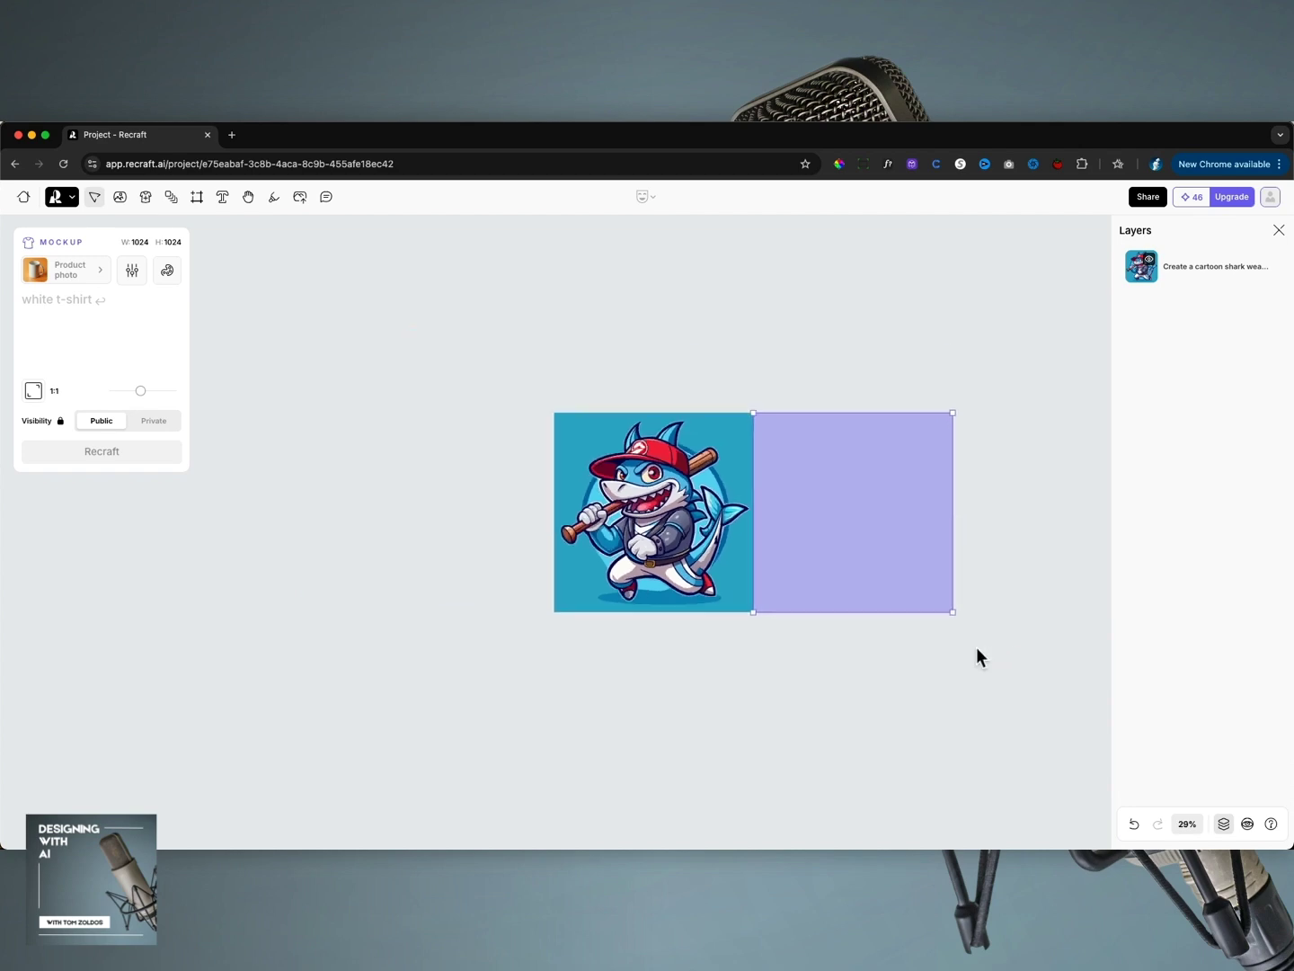
scroll(977, 649, up, 6)
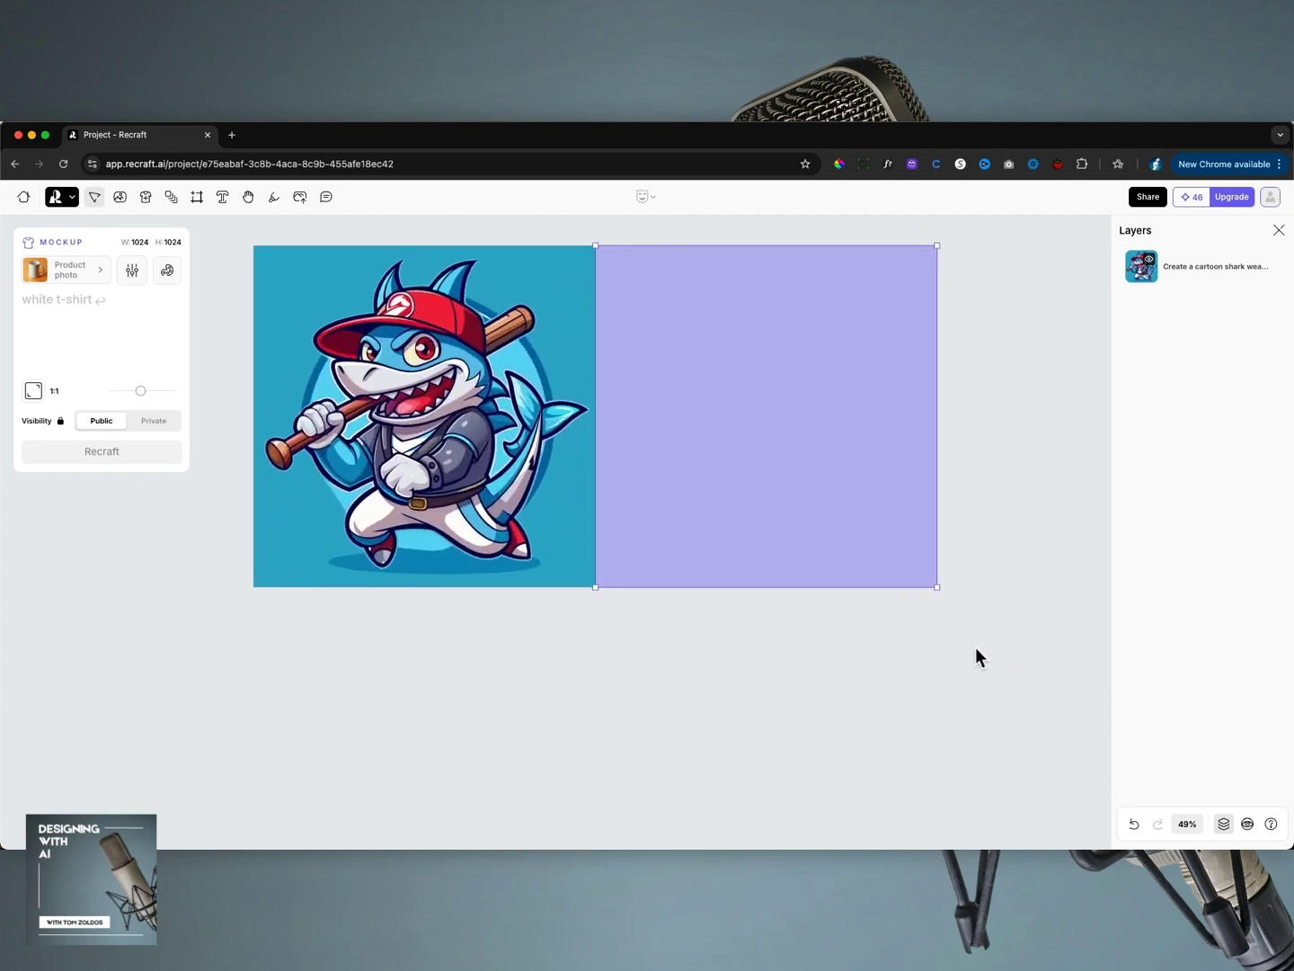
scroll(976, 649, down, 2)
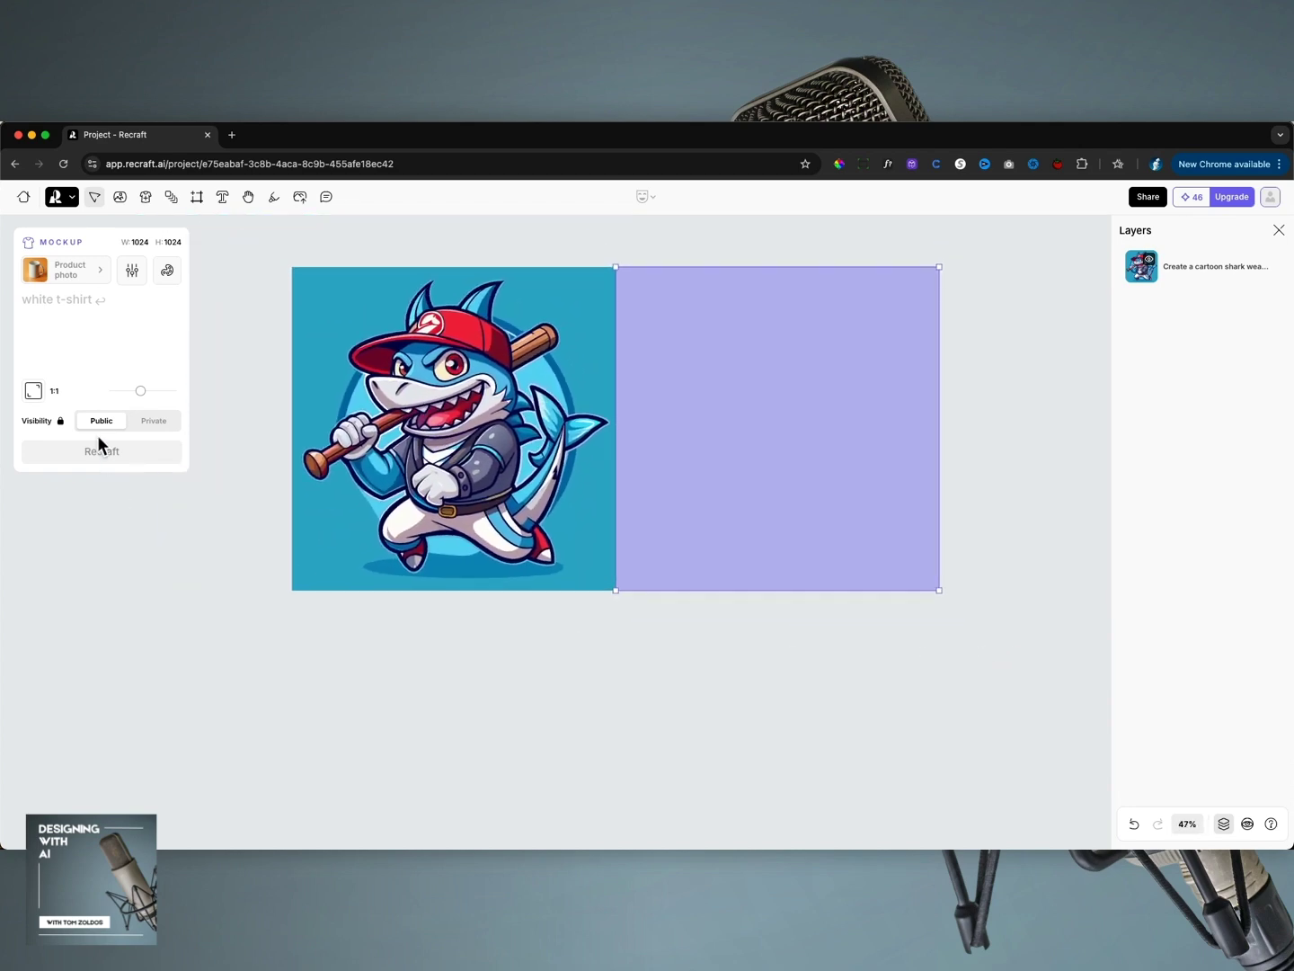
Enter the mockup prompt "Create a men's navy blue t-shirt".
click(79, 309)
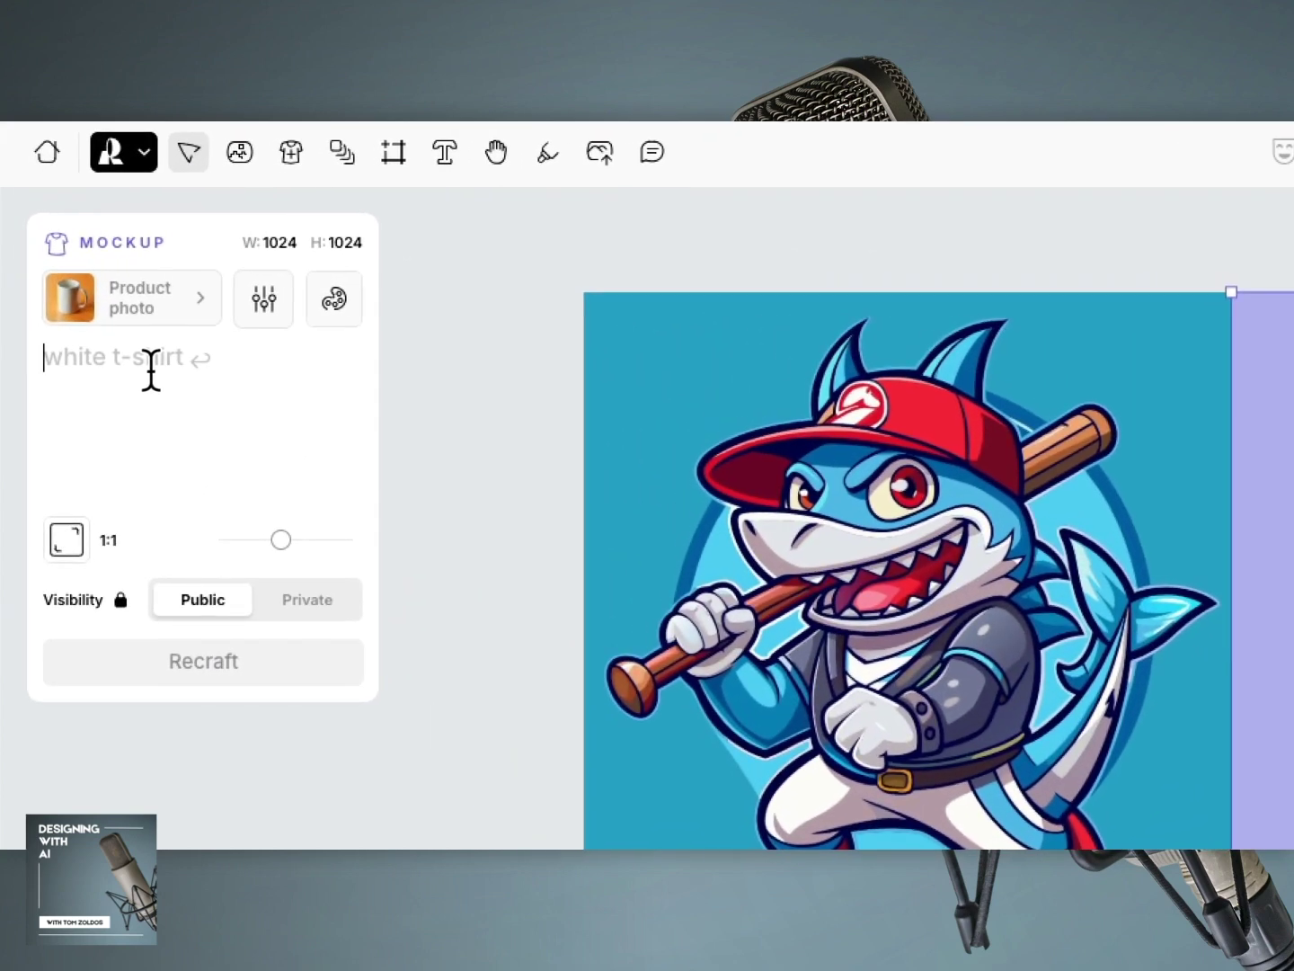
text(Create a)
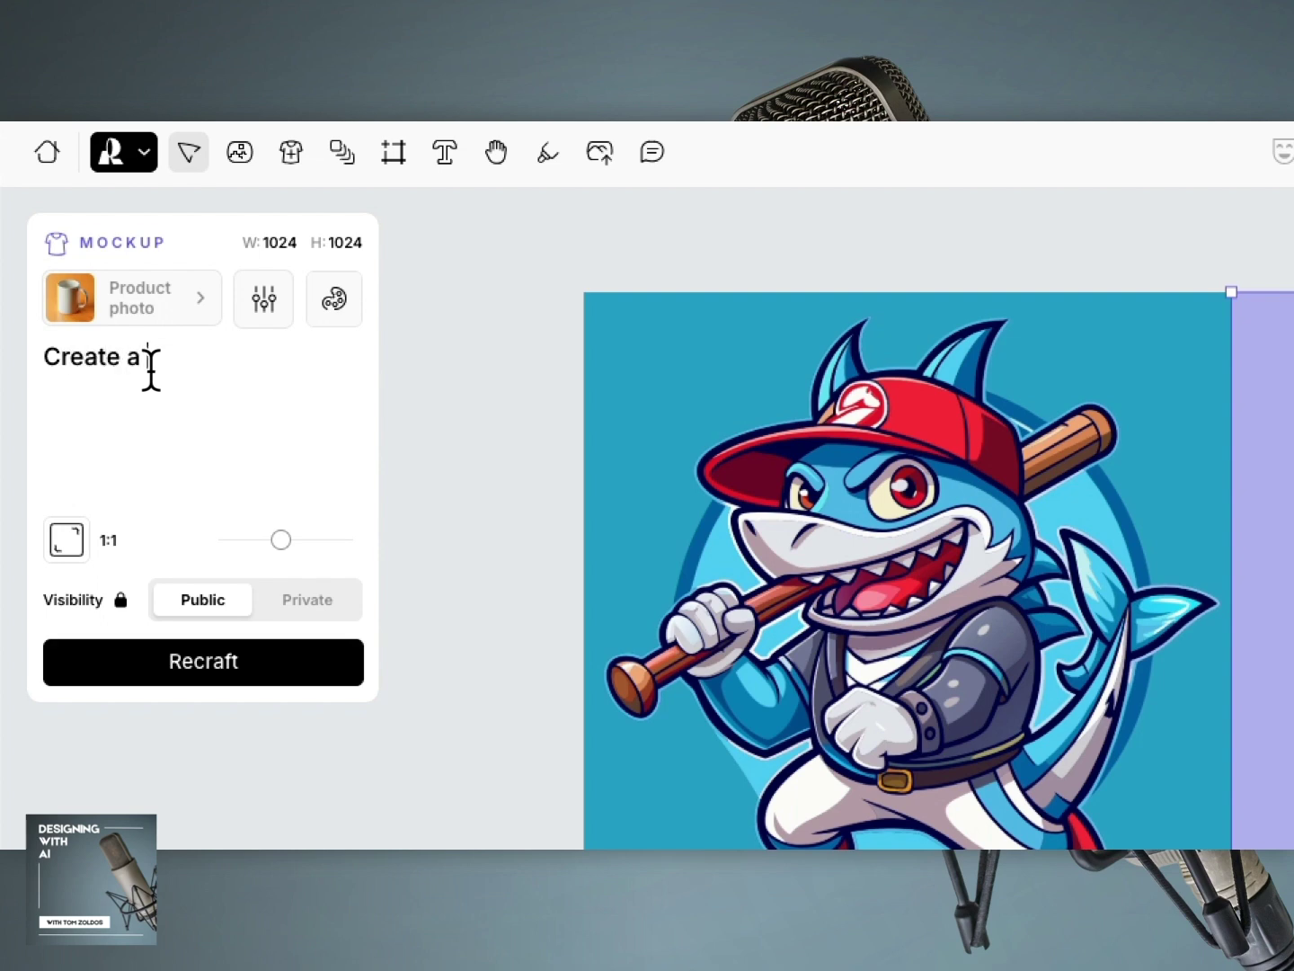
text( men's n)
text(avy blue t)
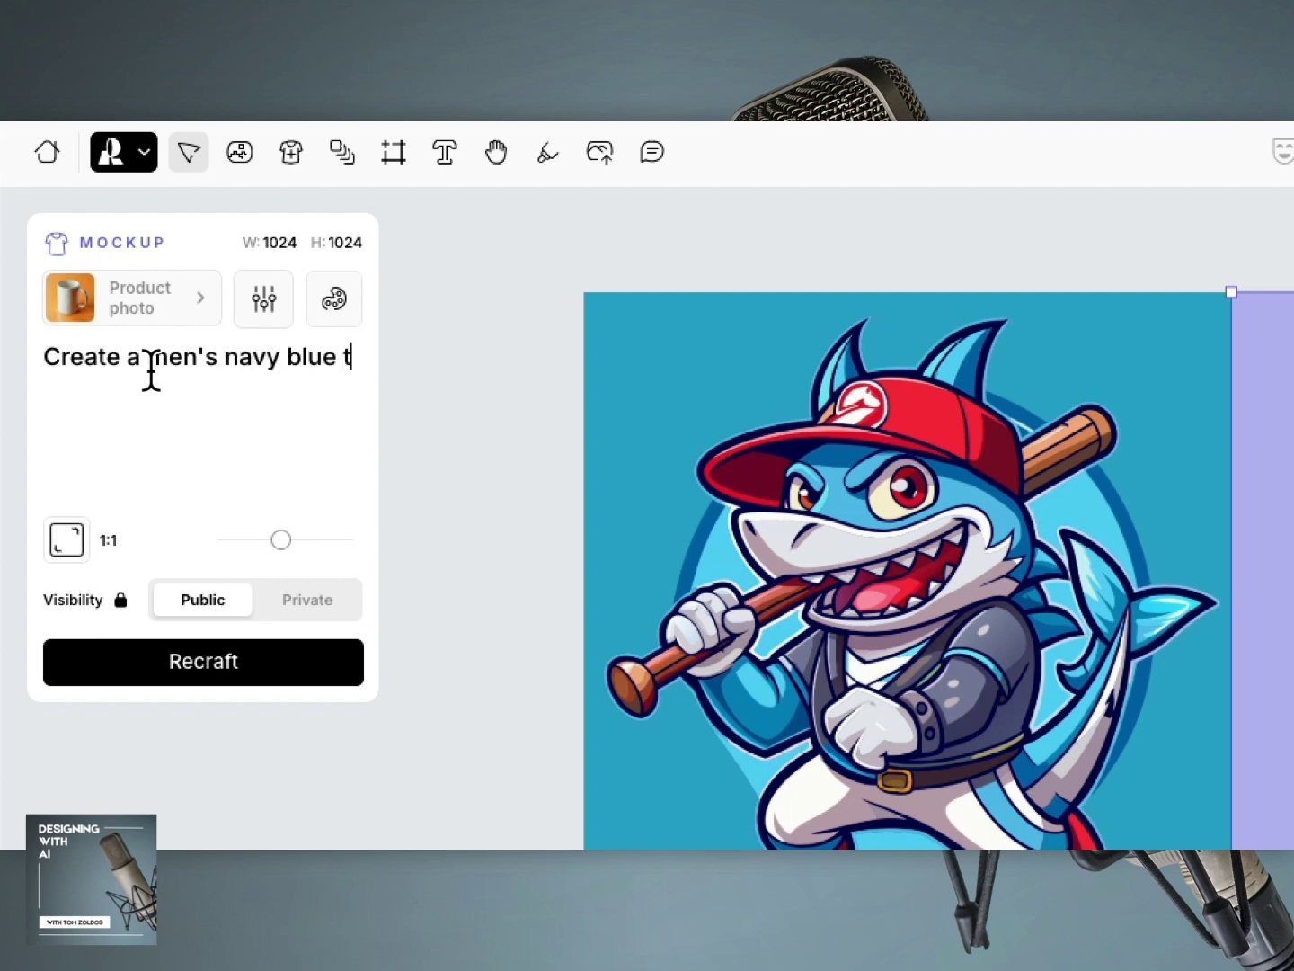
text(-shirt)
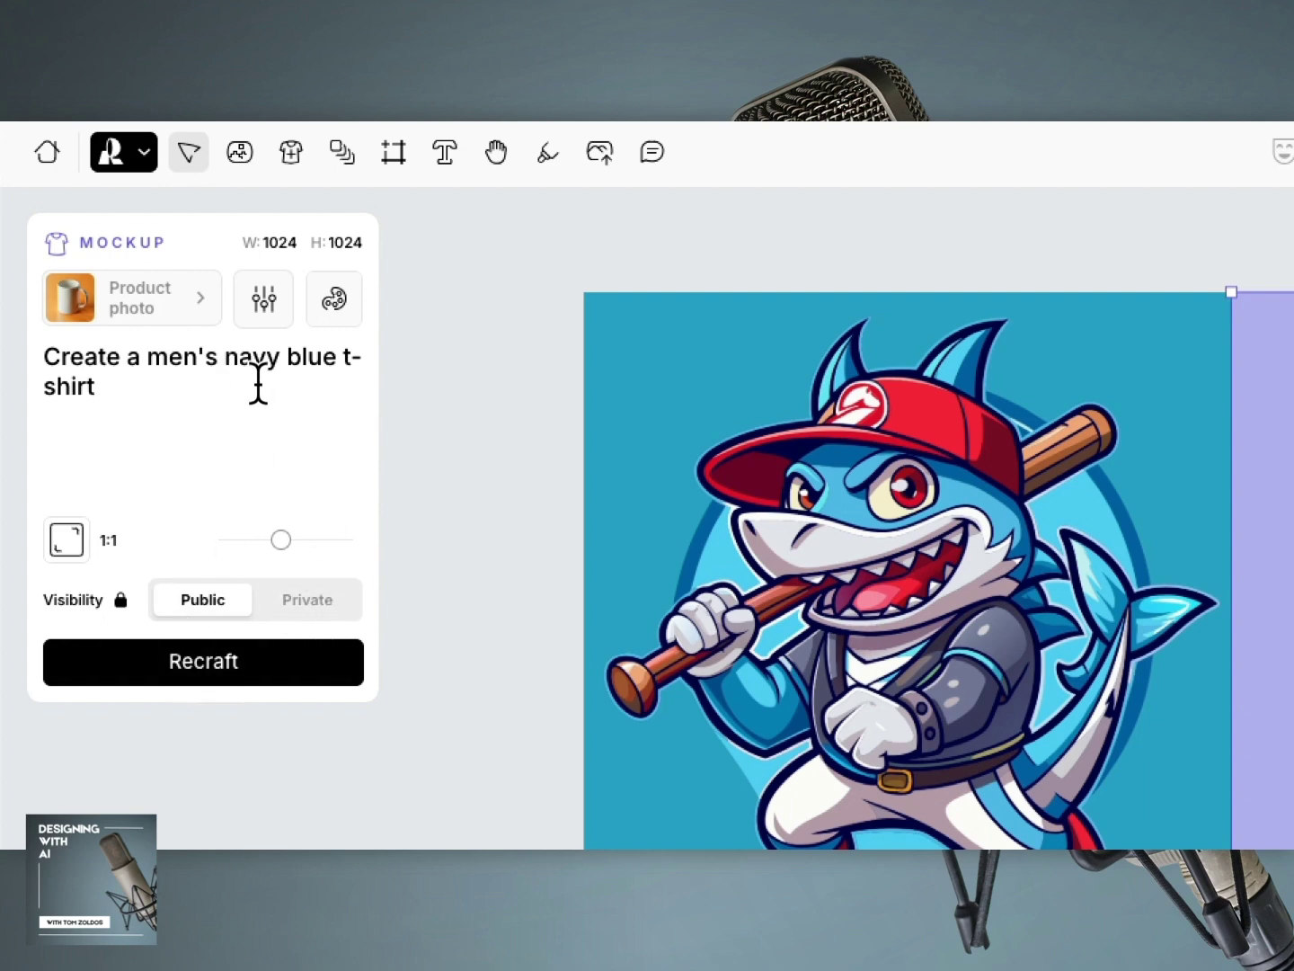
Check the mockup's image exclusion and color palette options, and generate the T-shirt mockup without changing them.
click(261, 316)
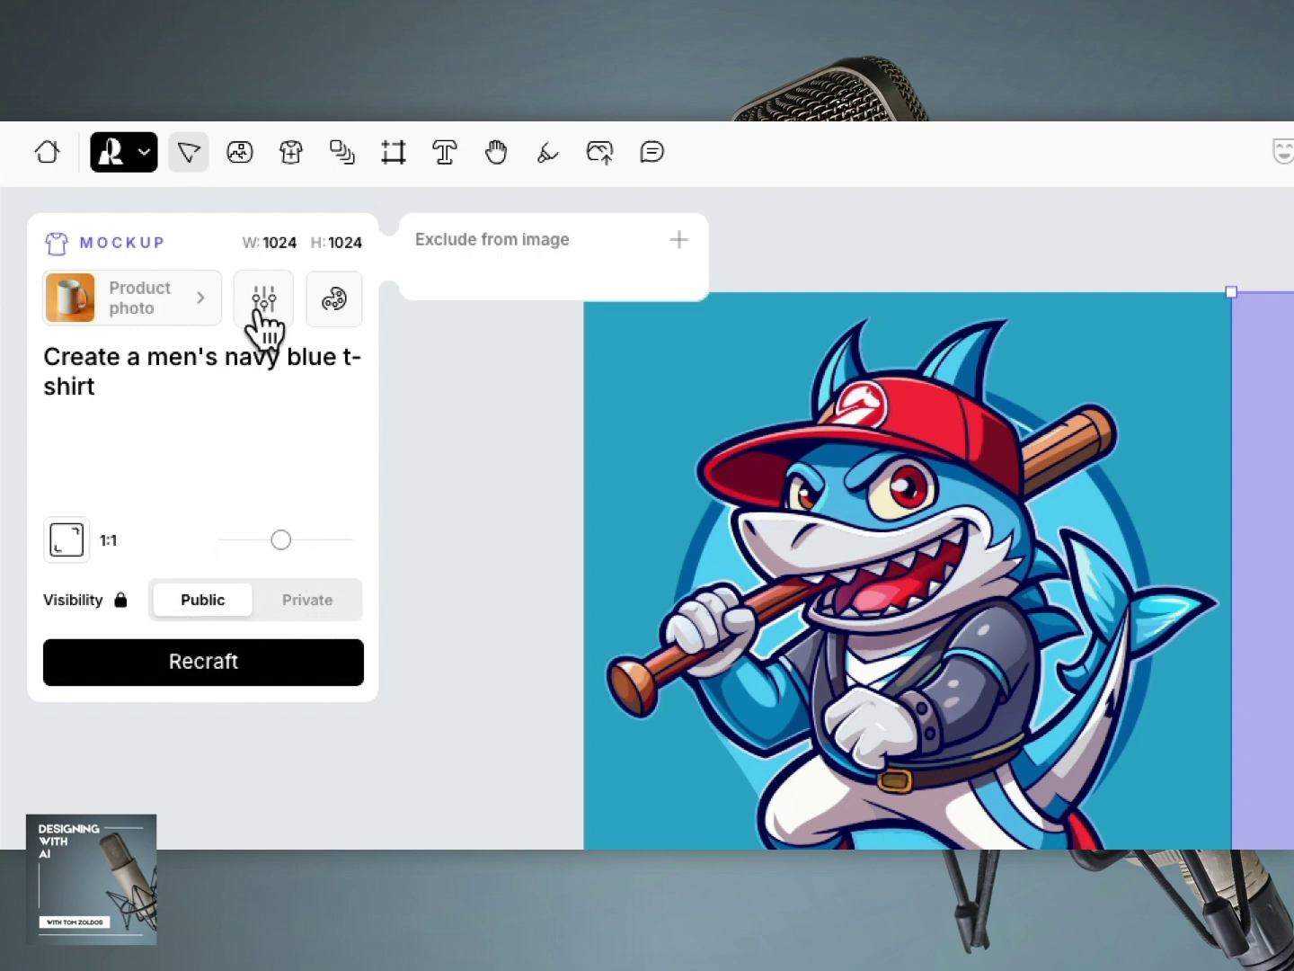
click(325, 308)
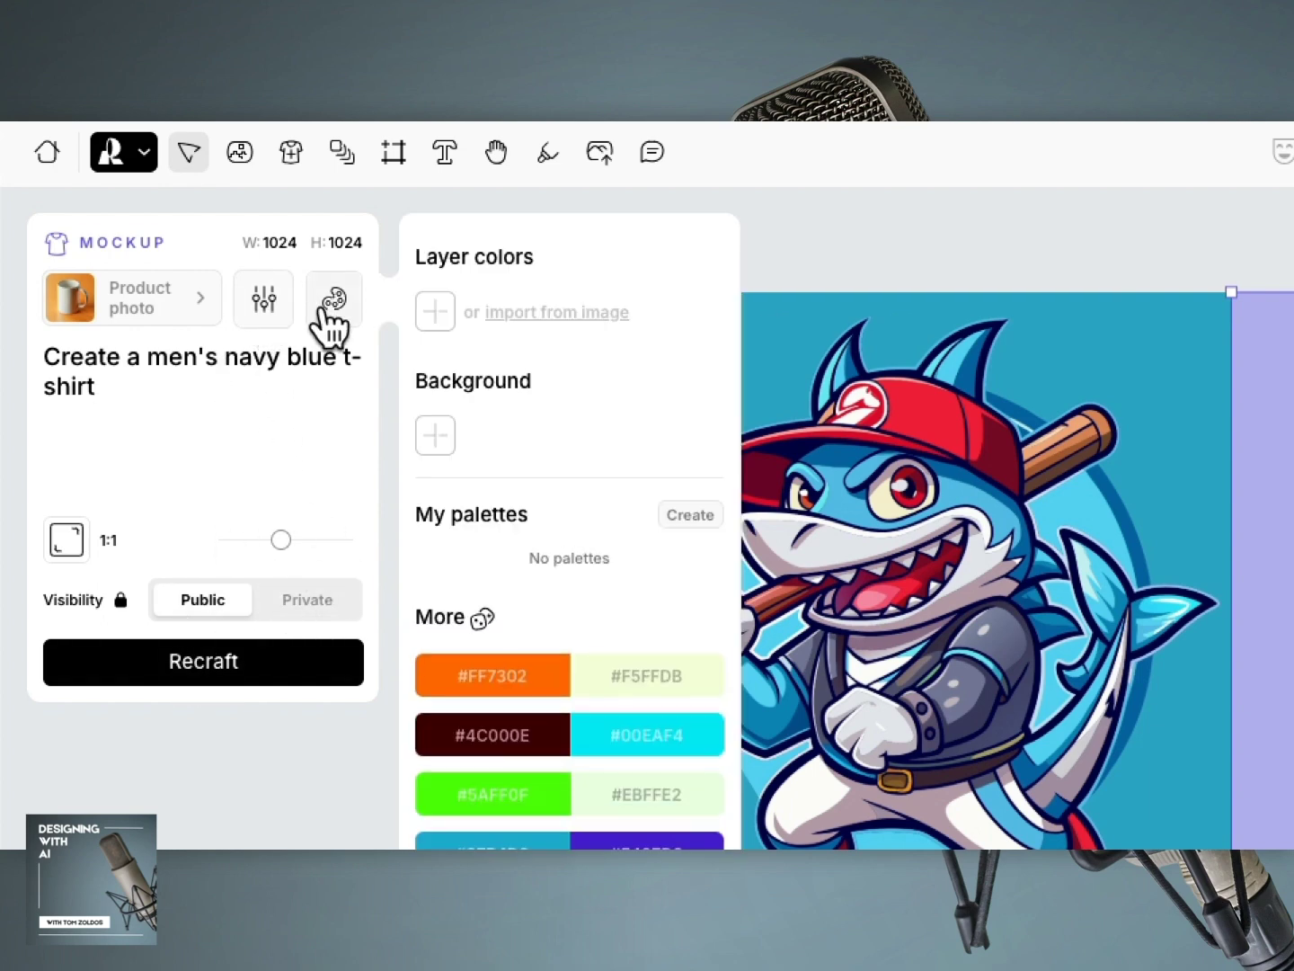
click(332, 305)
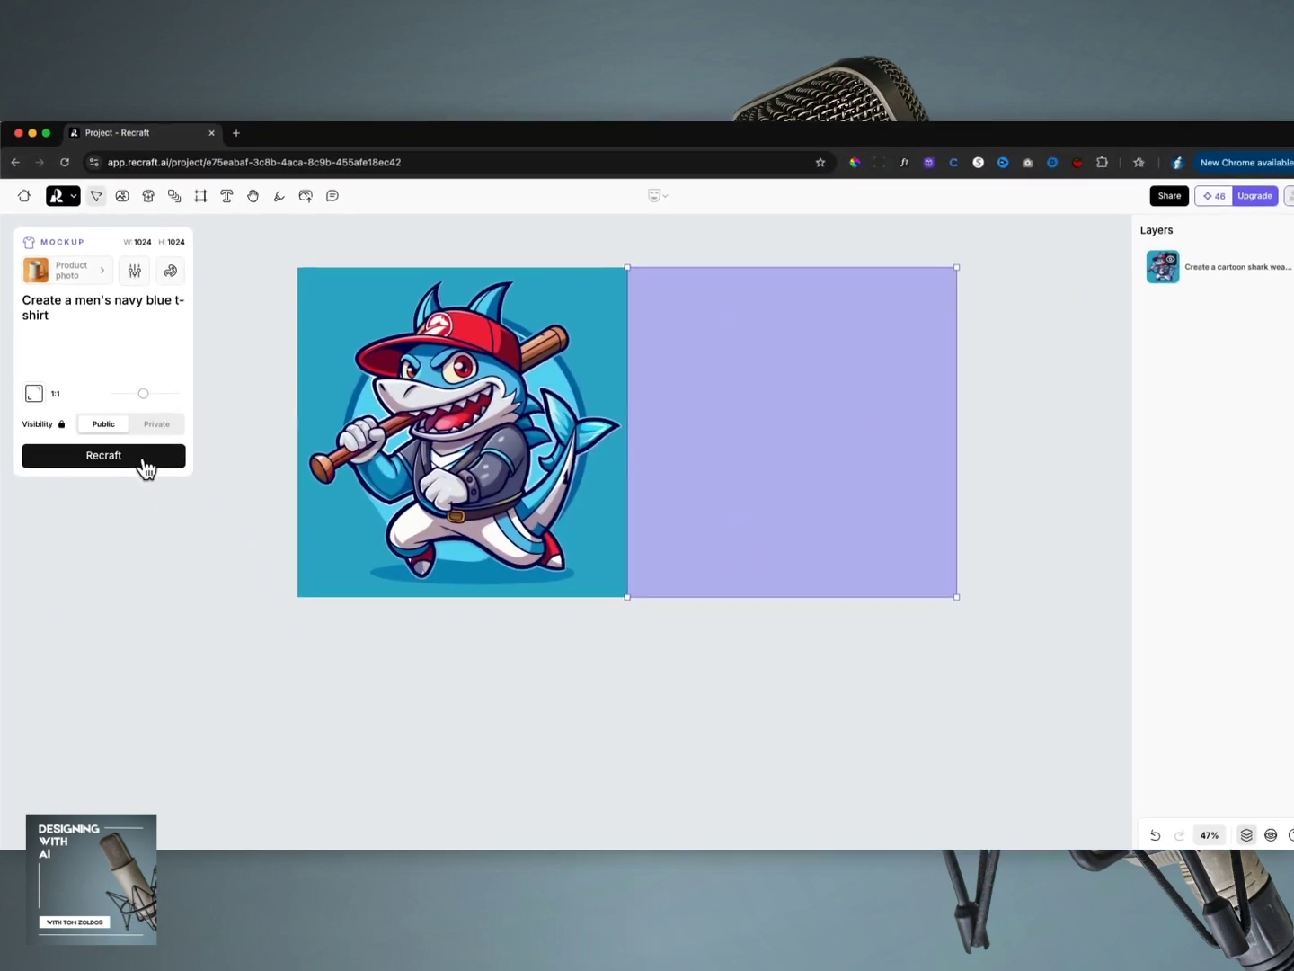
click(142, 461)
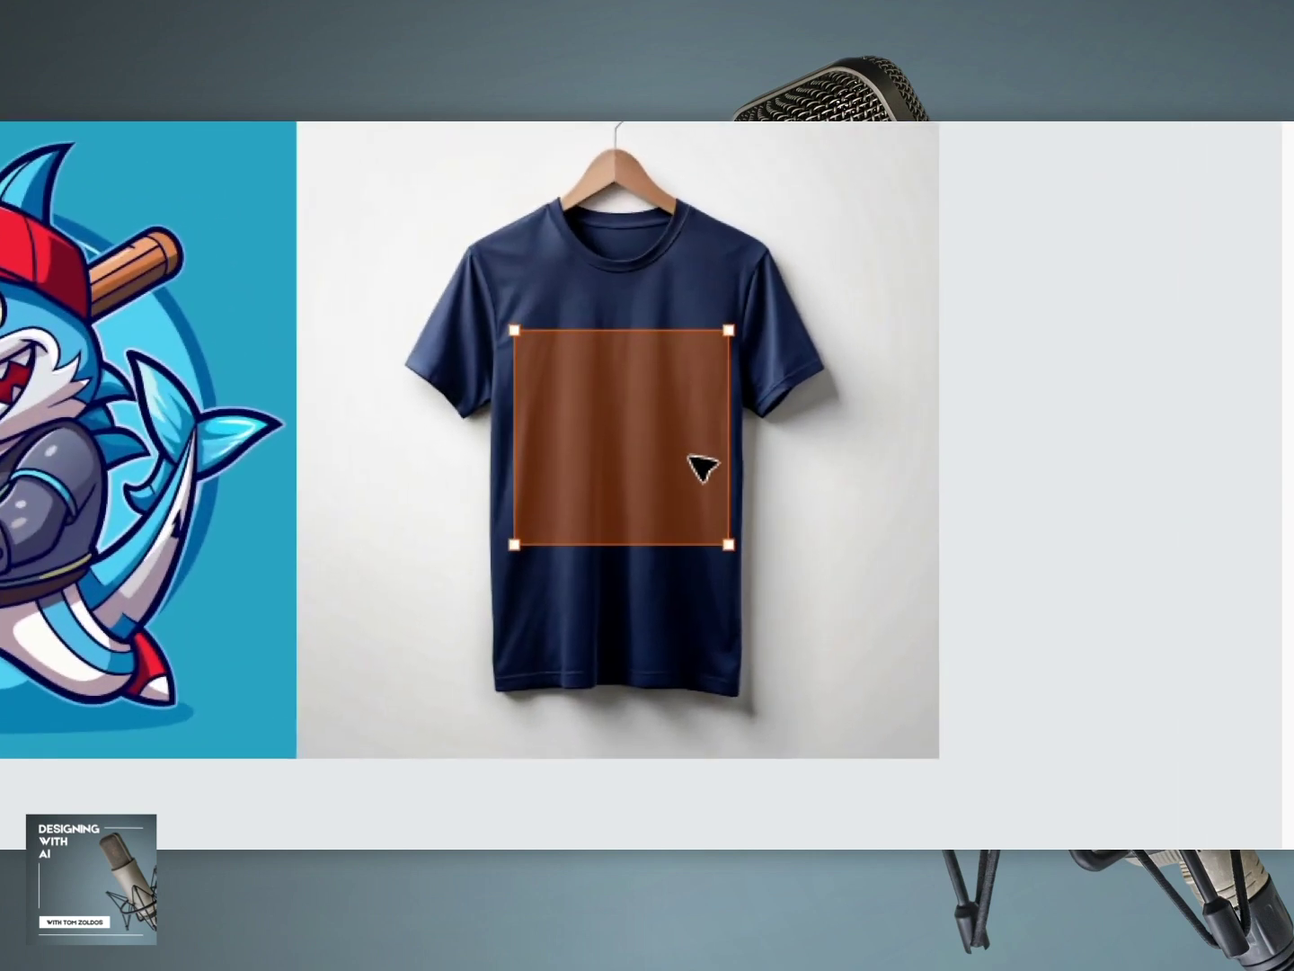
Move the orange placement area higher on the T-shirt's chest, and remove it from the mockup.
drag(699, 486, 701, 418)
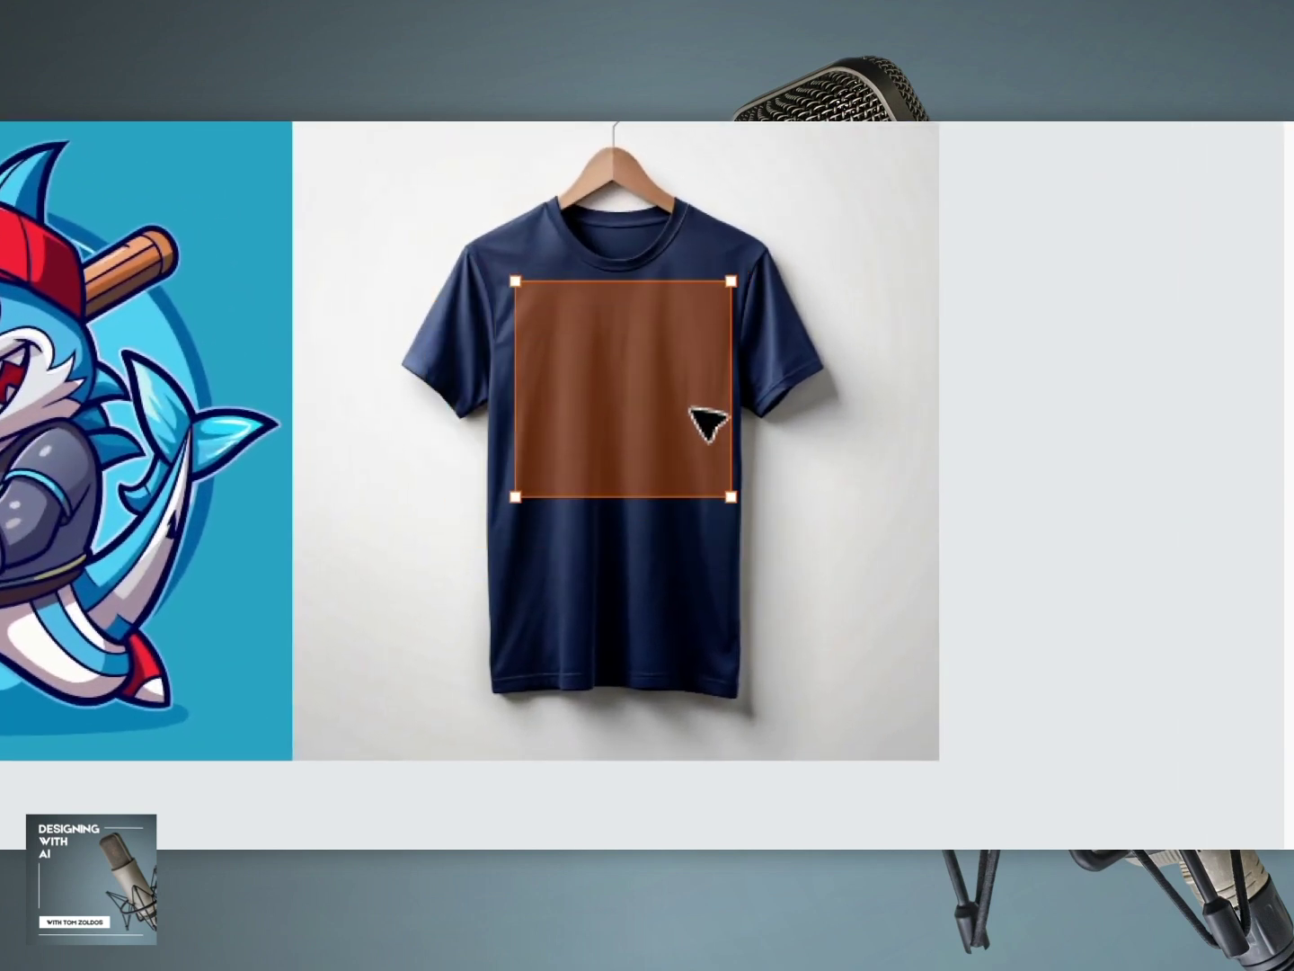
key(Delete)
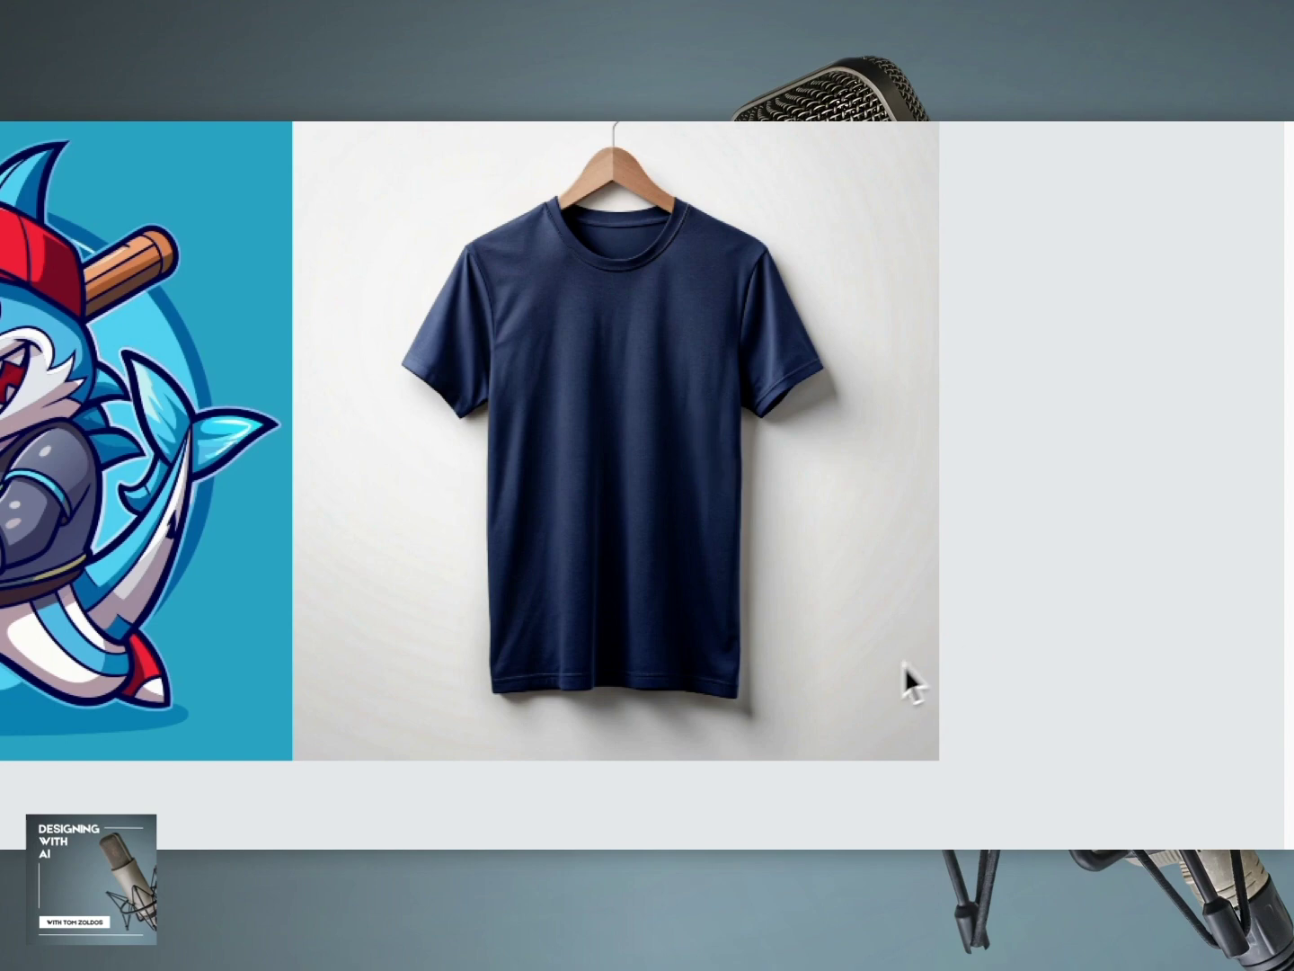
scroll(381, 495, left, 5)
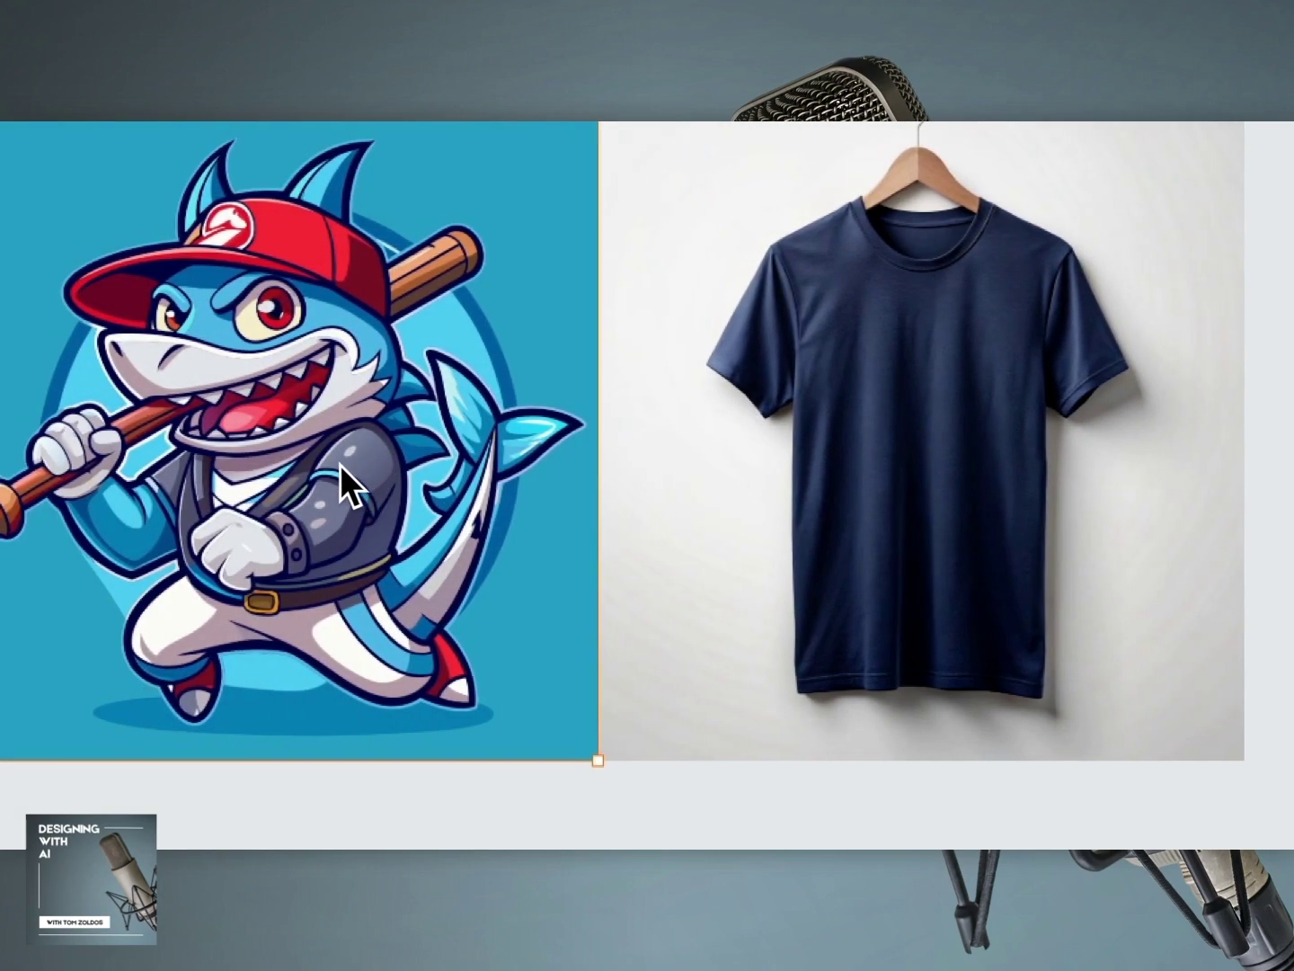
Try regenerating the cartoon shark with "remove background" as the text to exclude from the image, and undo the regeneration.
mouse_move(324, 463)
mouse_down()
mouse_move(440, 465)
mouse_move(326, 460)
mouse_up()
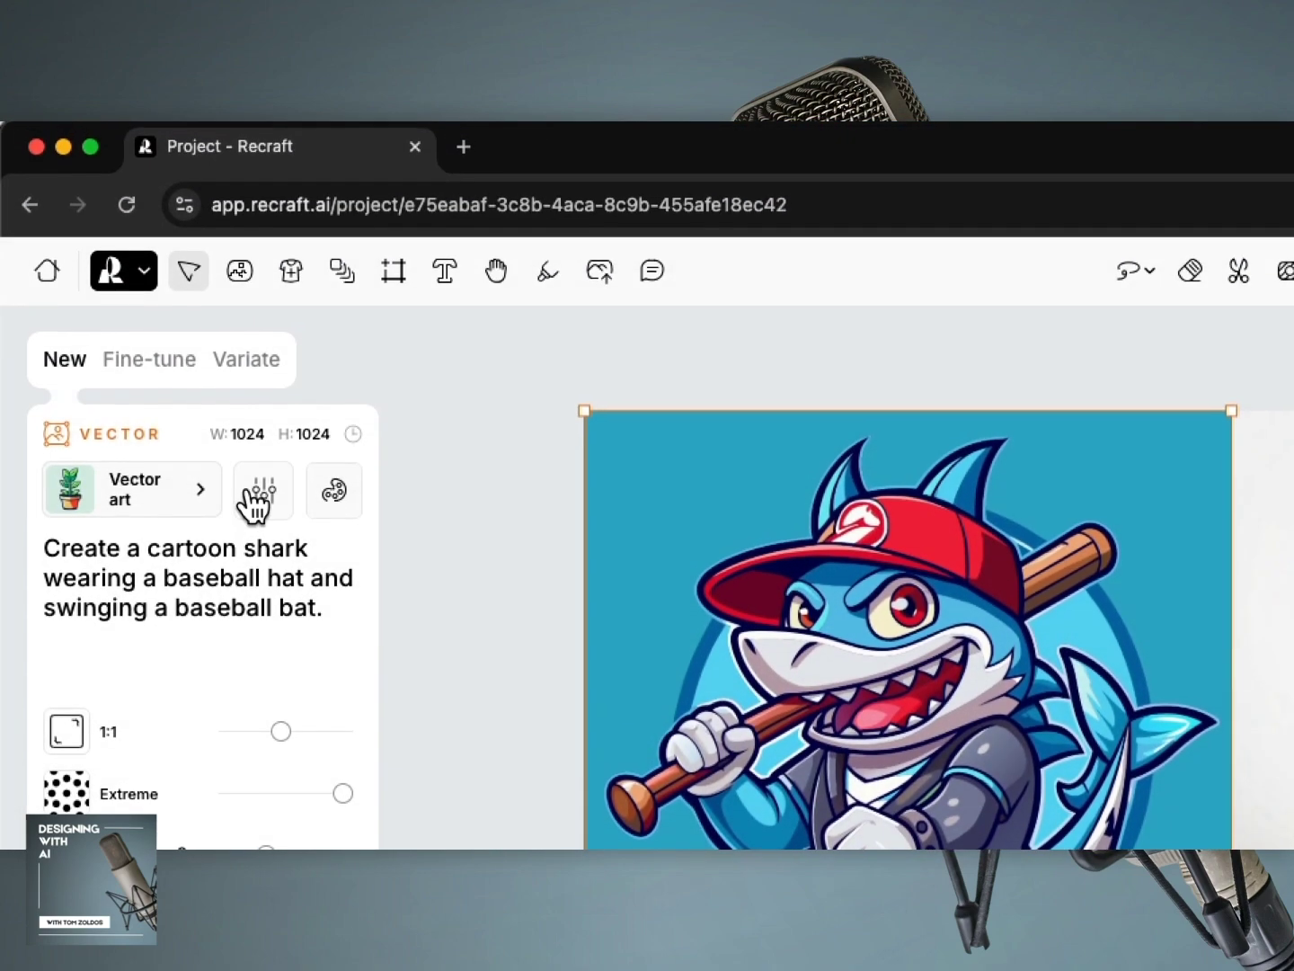
click(261, 502)
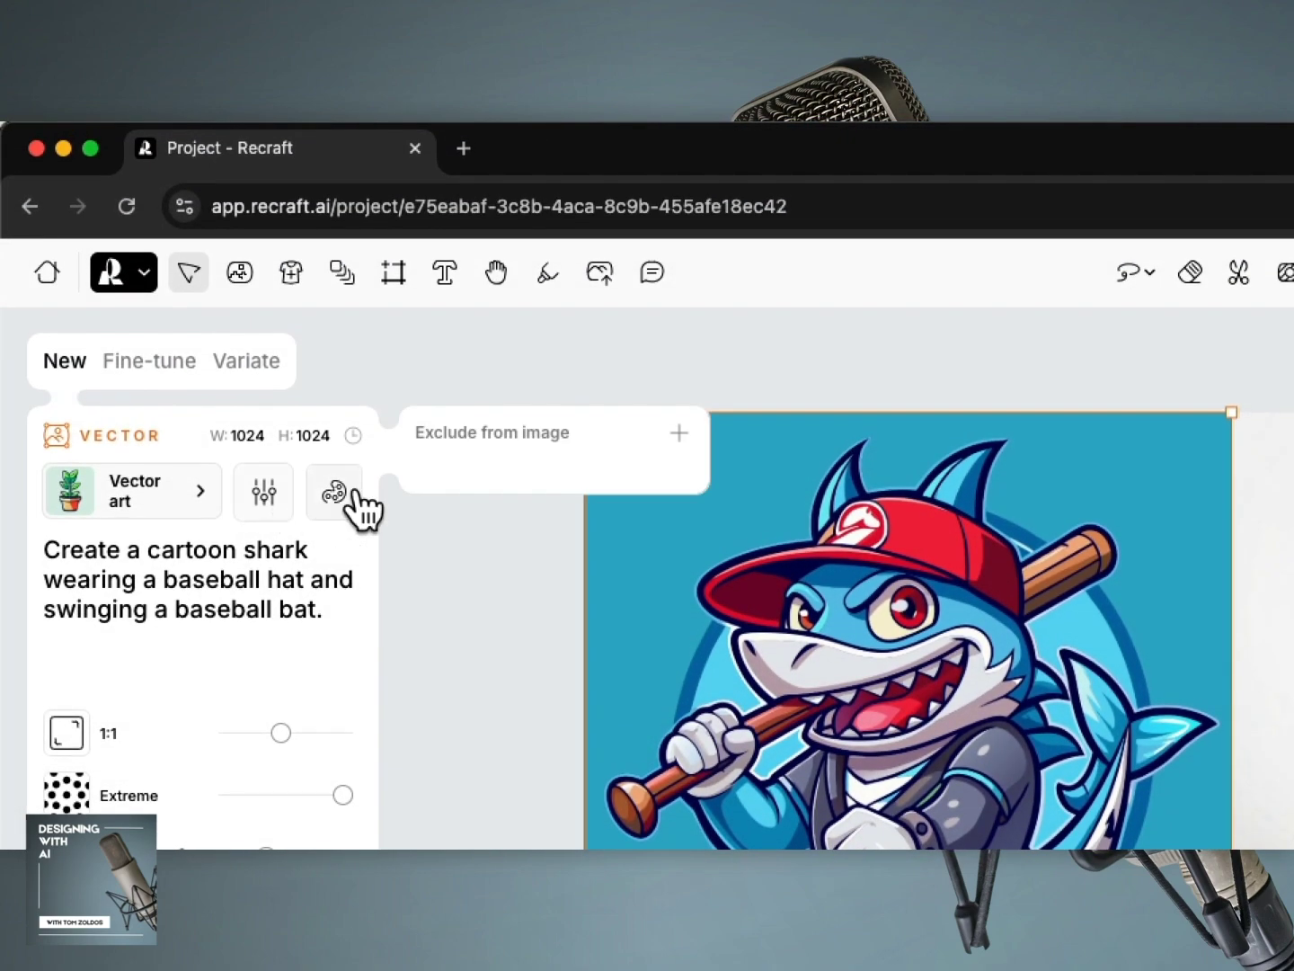
click(525, 435)
click(509, 485)
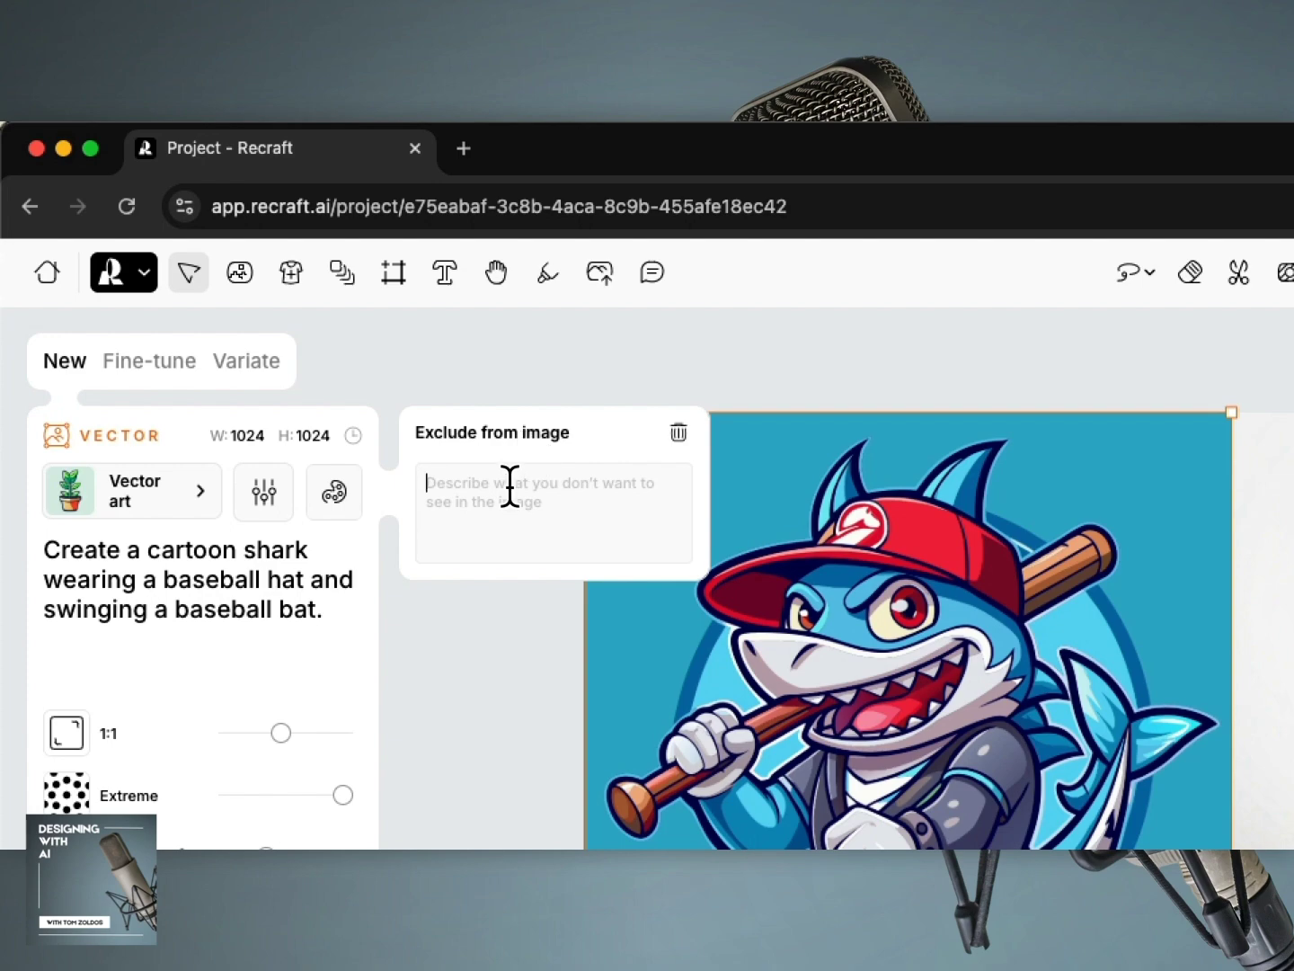
text(remove background)
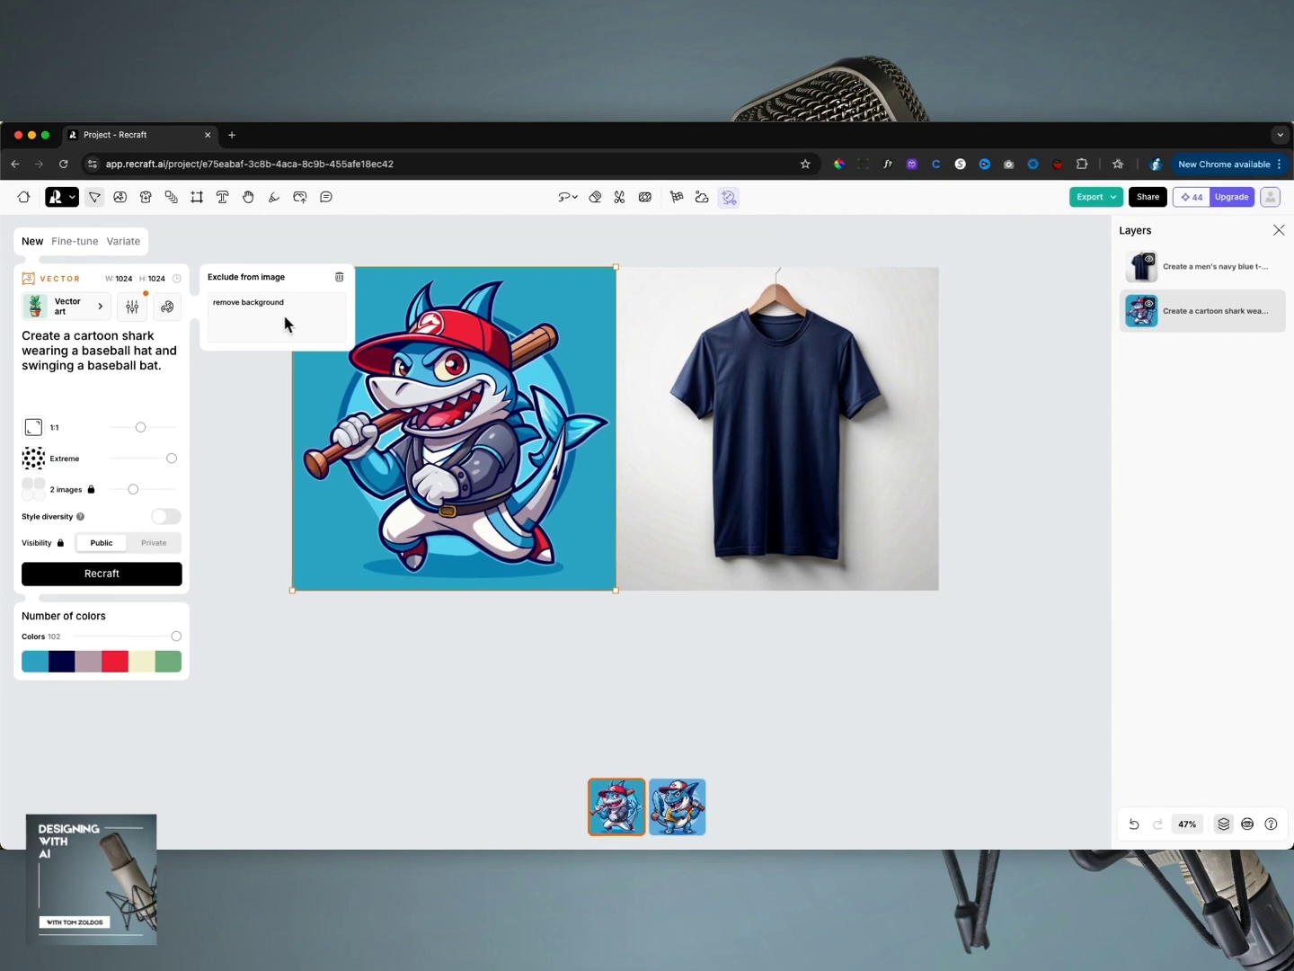
click(399, 344)
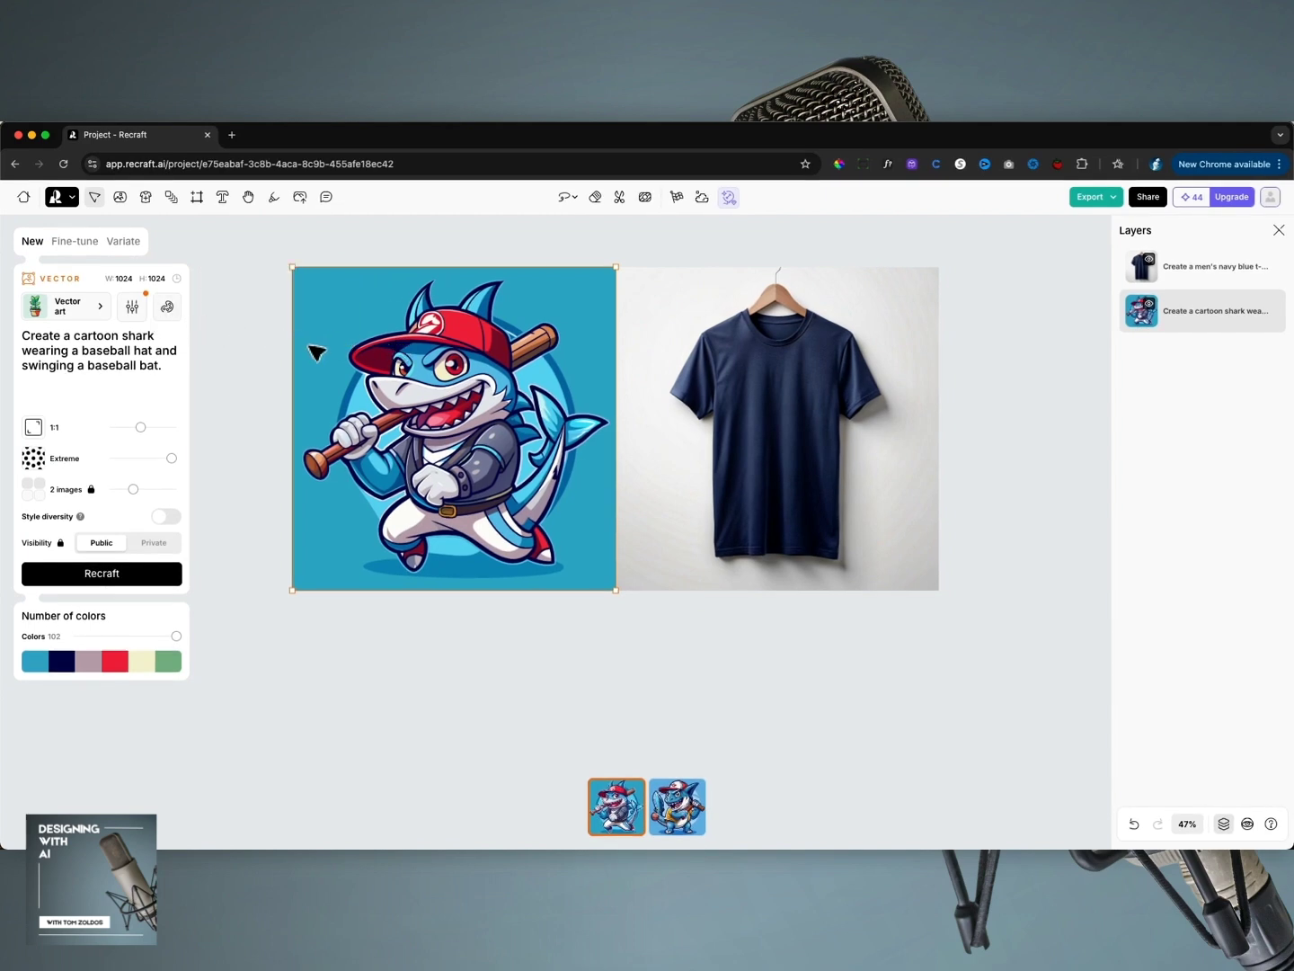
click(106, 576)
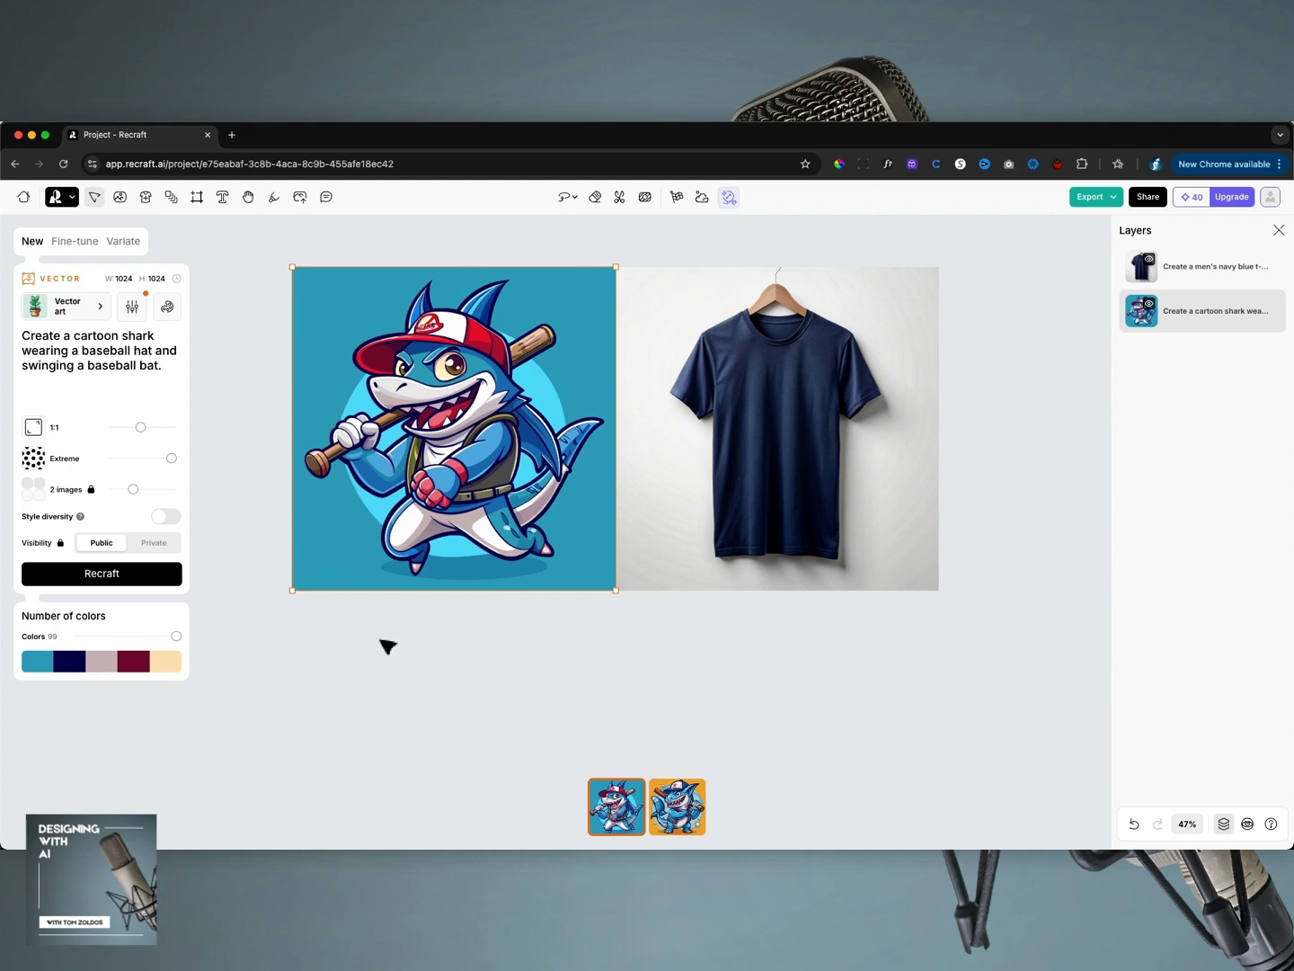
click(1135, 825)
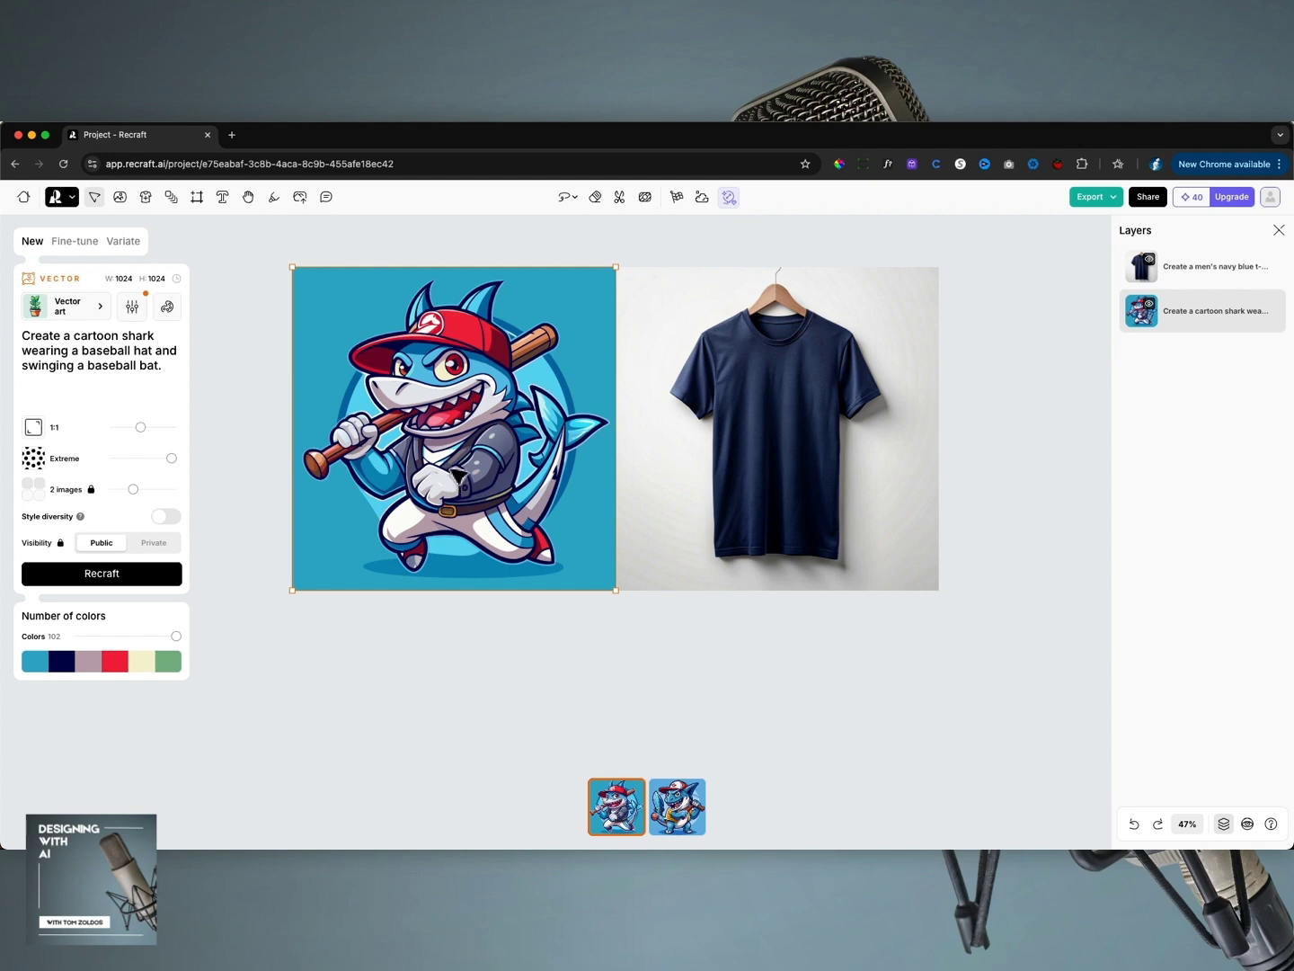
Hide and show the project's layer list again, and bring the cartoon shark layer into view.
click(1225, 823)
click(1224, 825)
click(1248, 825)
click(1248, 825)
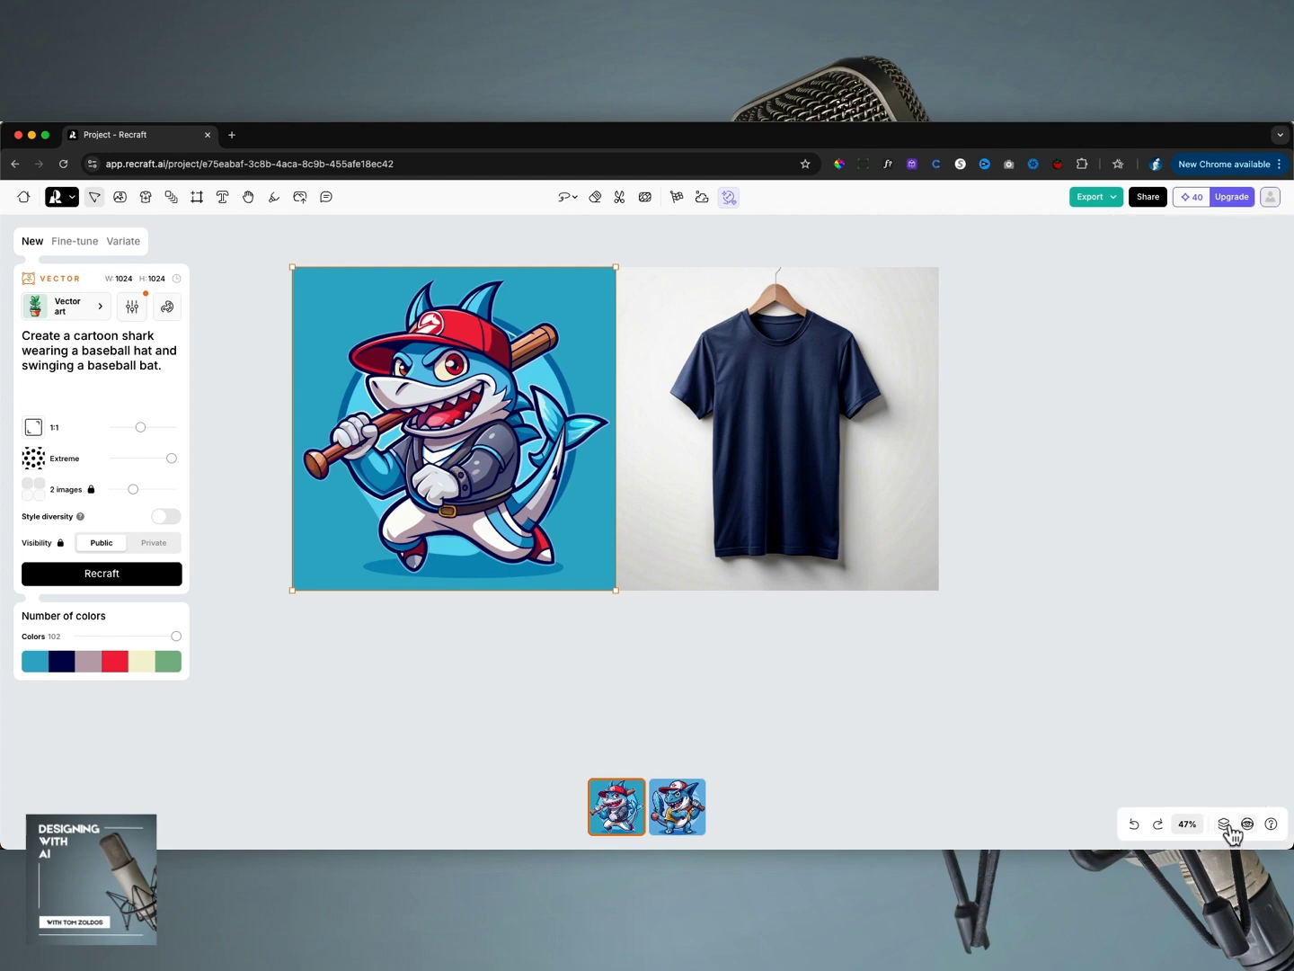
click(1224, 824)
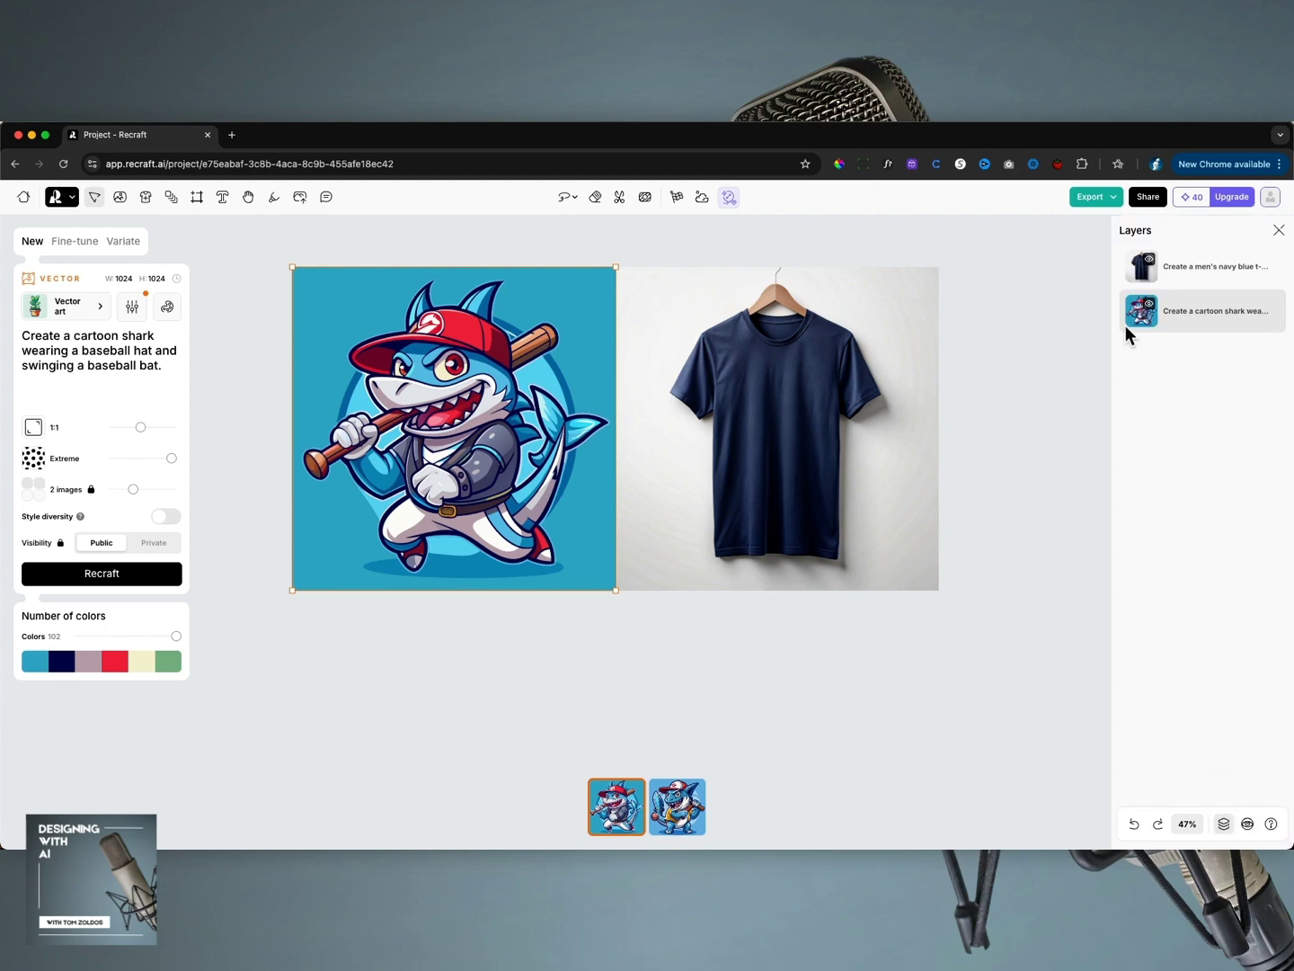
click(1193, 325)
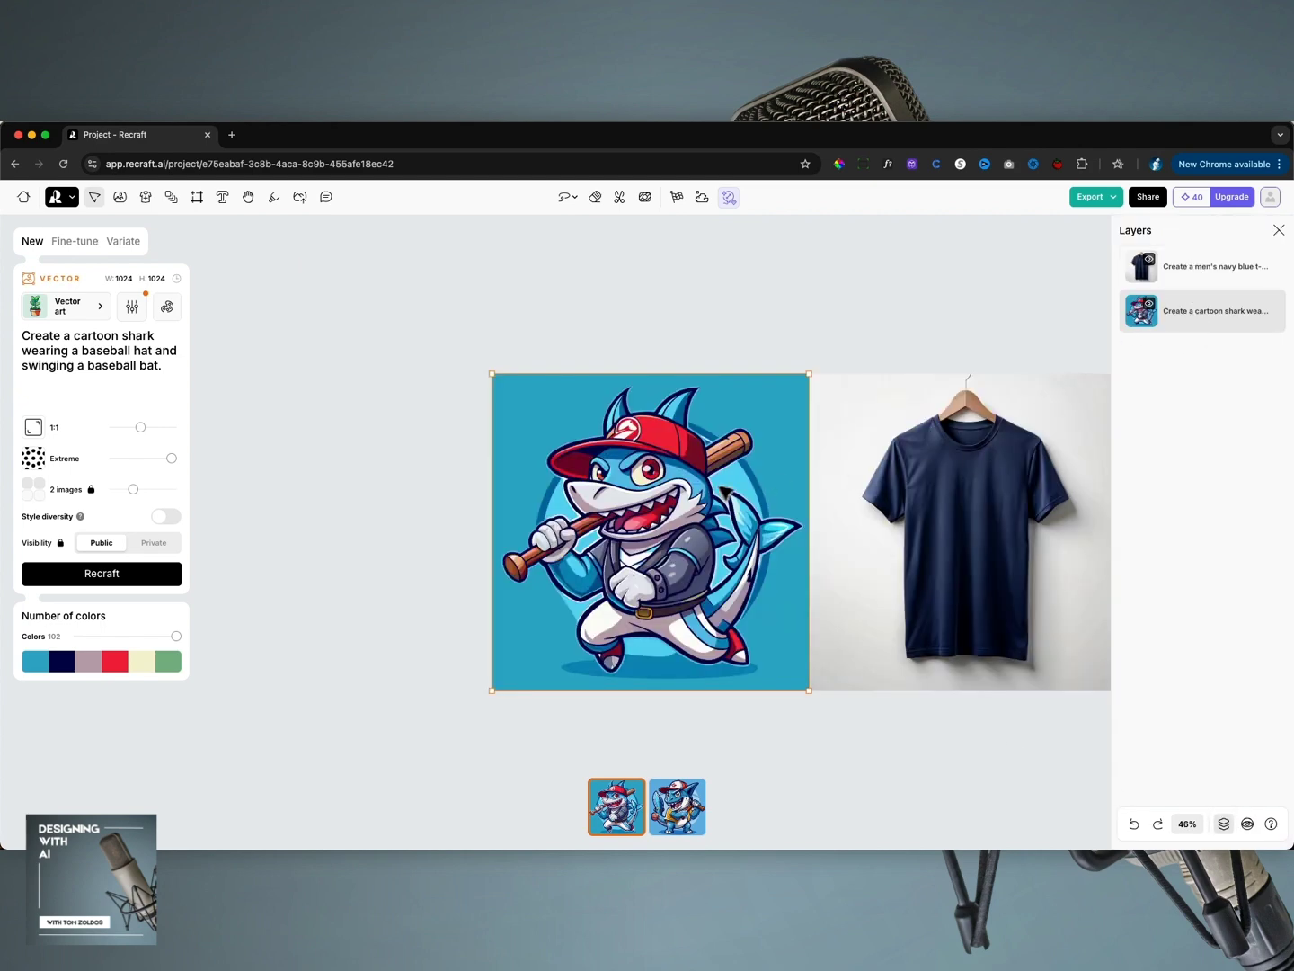
Place the cartoon shark on the navy T-shirt mockup, shrunk to about 369 by 375 on the upper chest.
drag(733, 497, 835, 504)
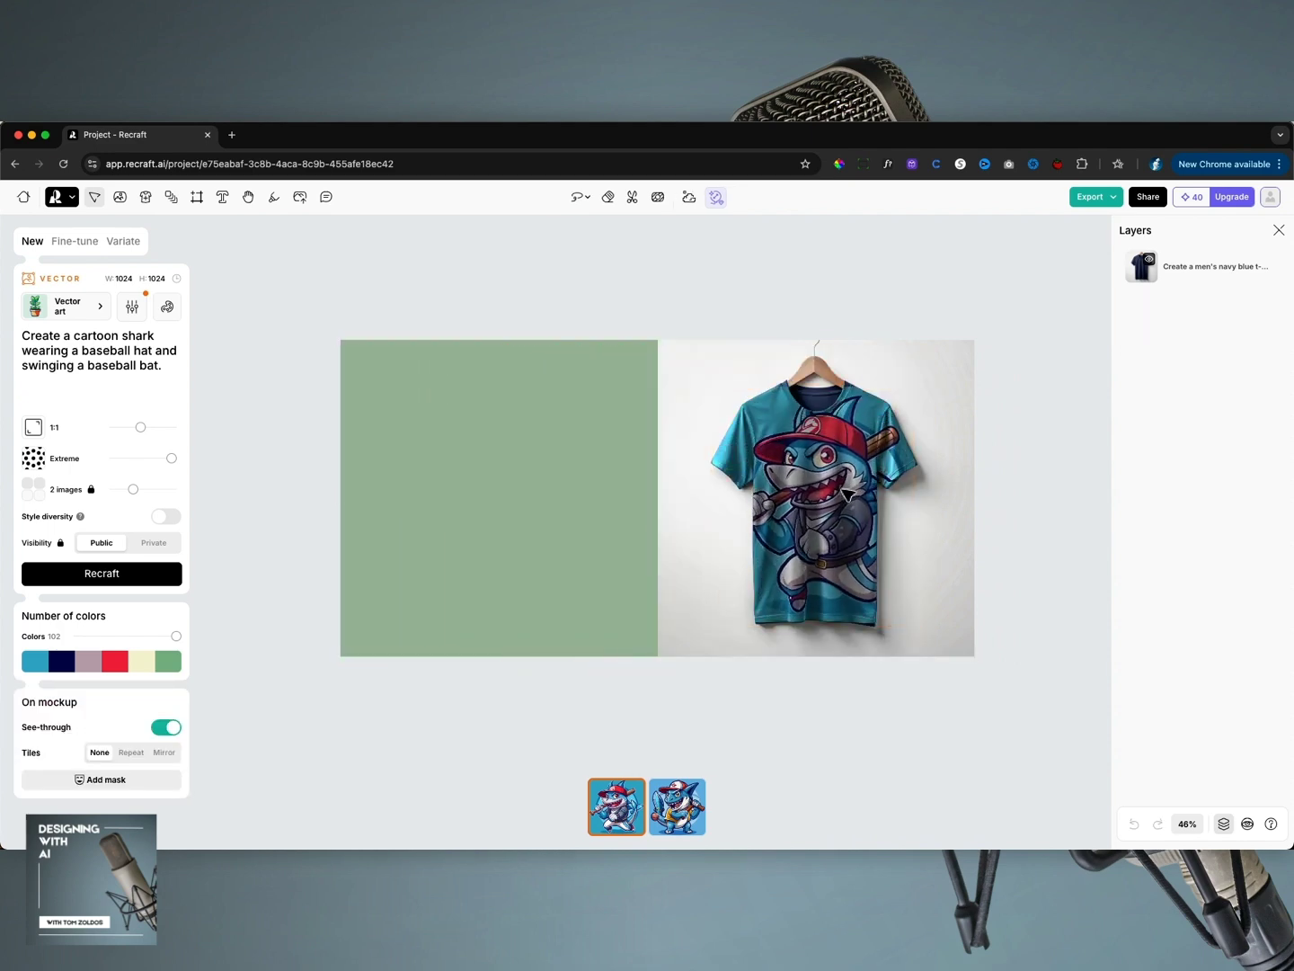
click(845, 486)
drag(712, 629, 825, 496)
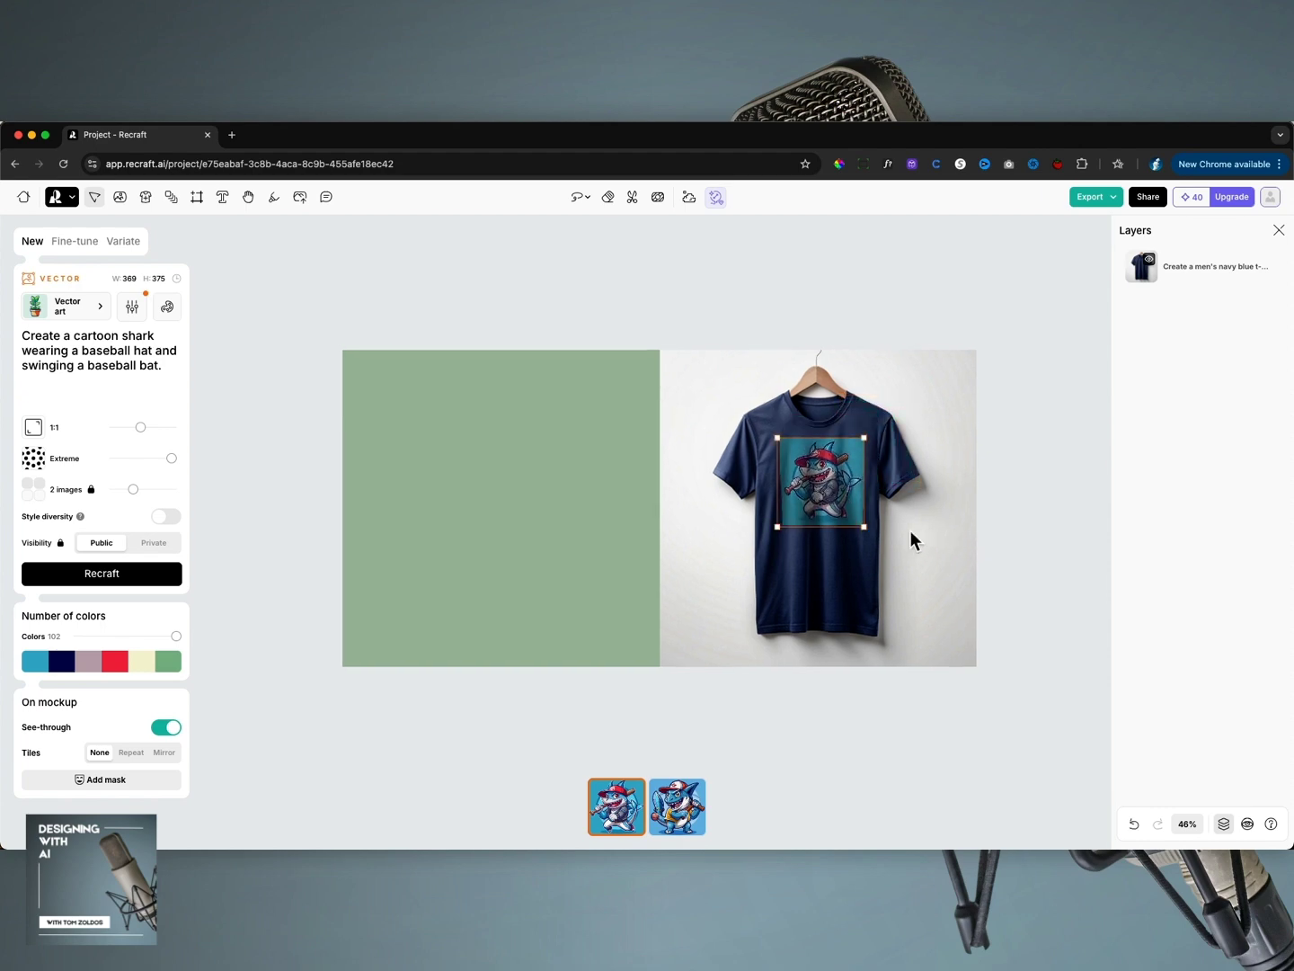
Examine the shark print up close on the T-shirt, and turn off its See-through option.
scroll(909, 532, up, 5)
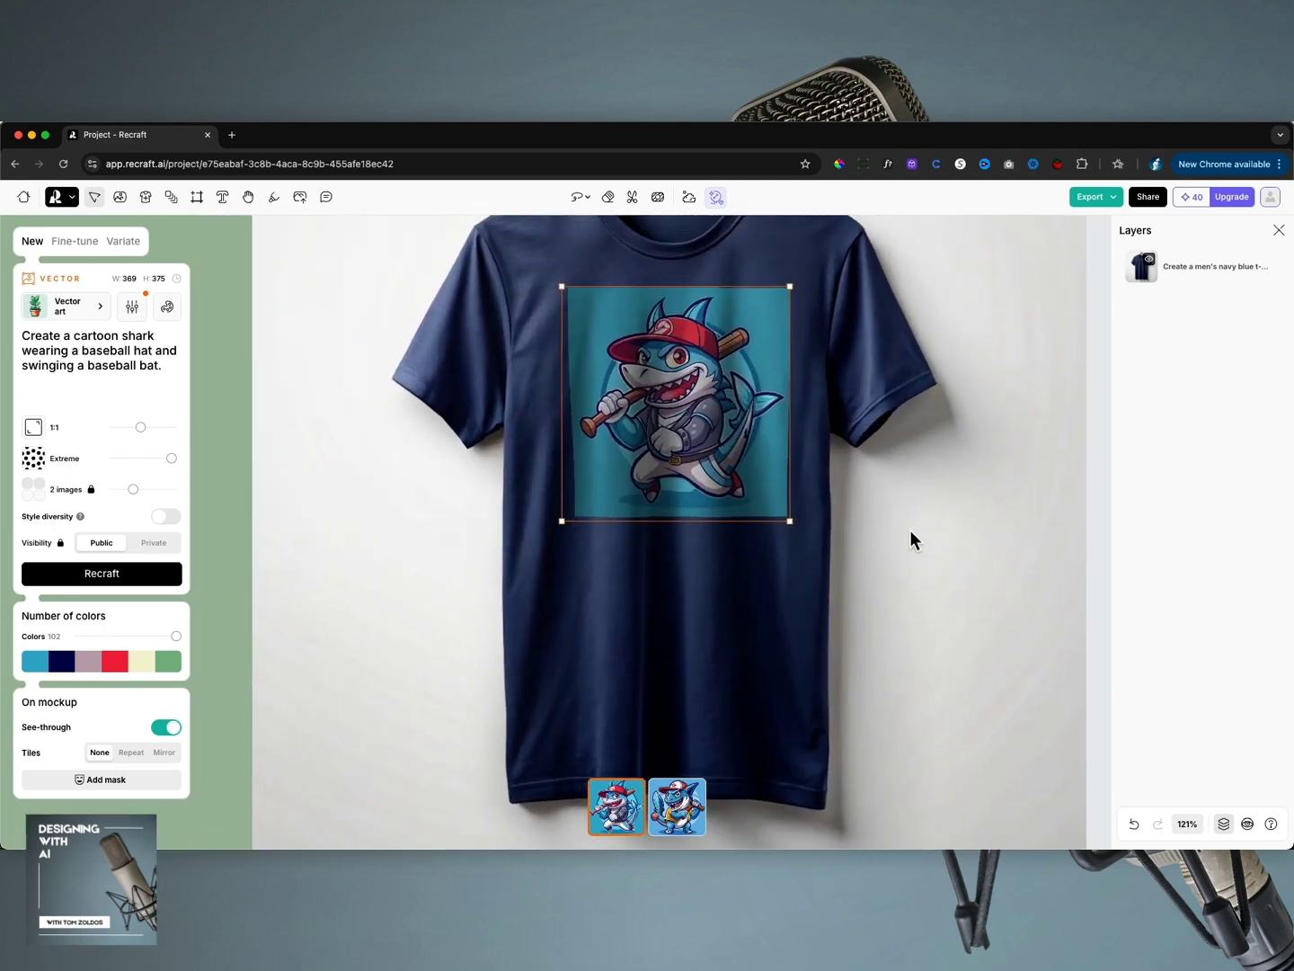
click(916, 503)
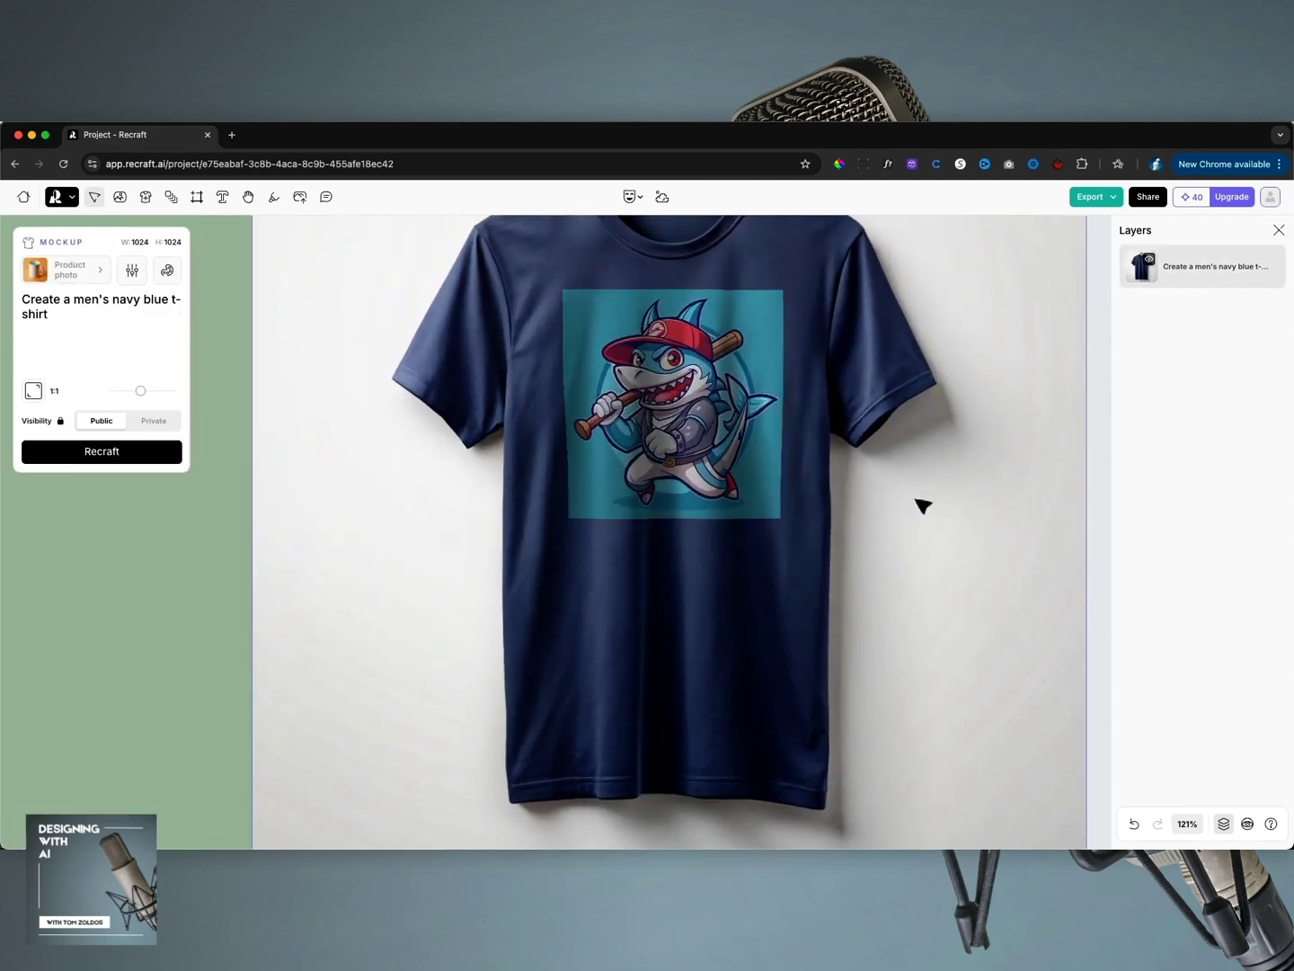
click(670, 431)
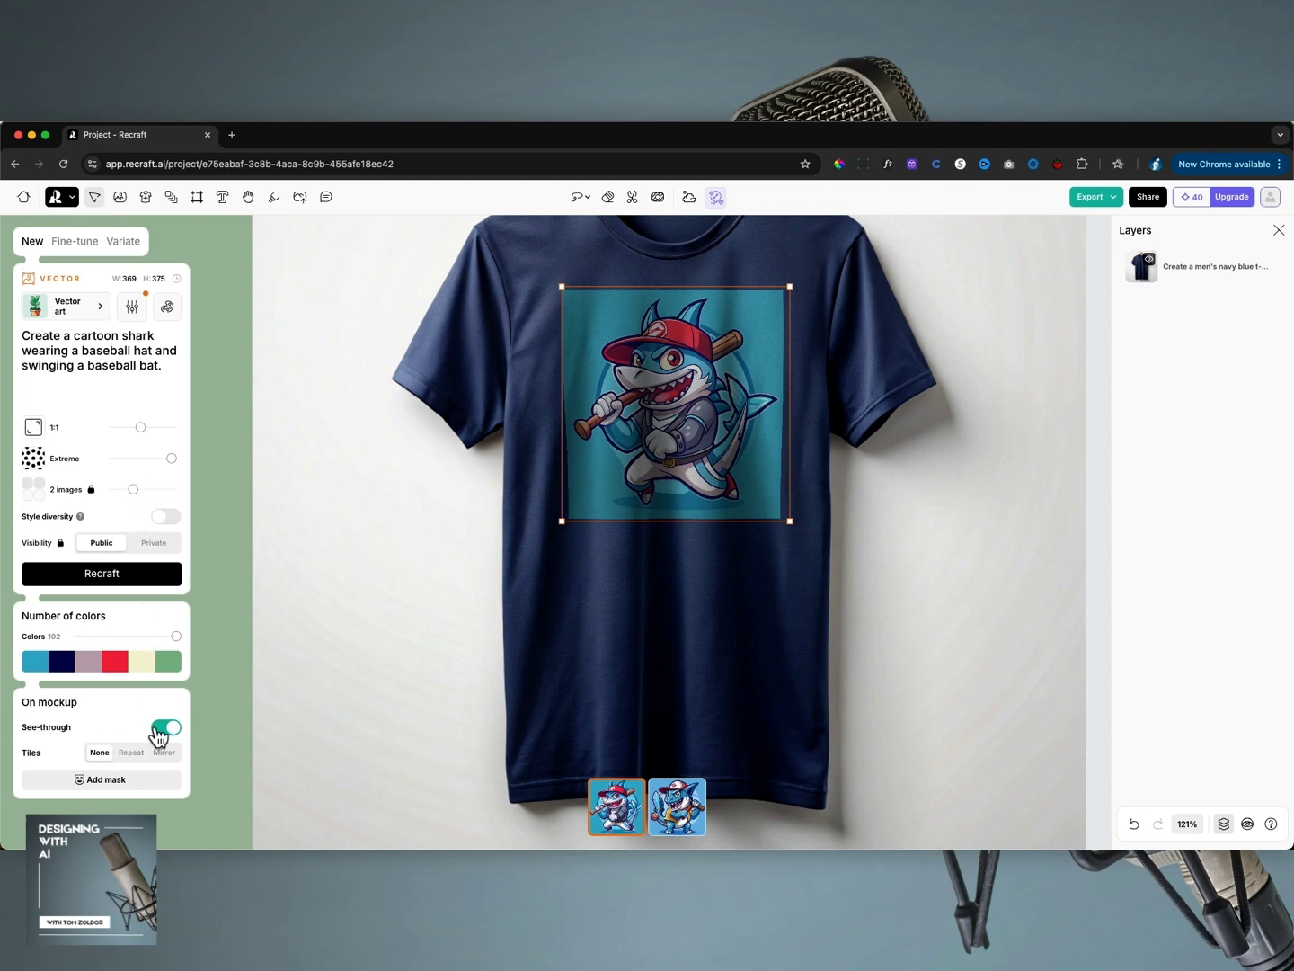
click(161, 729)
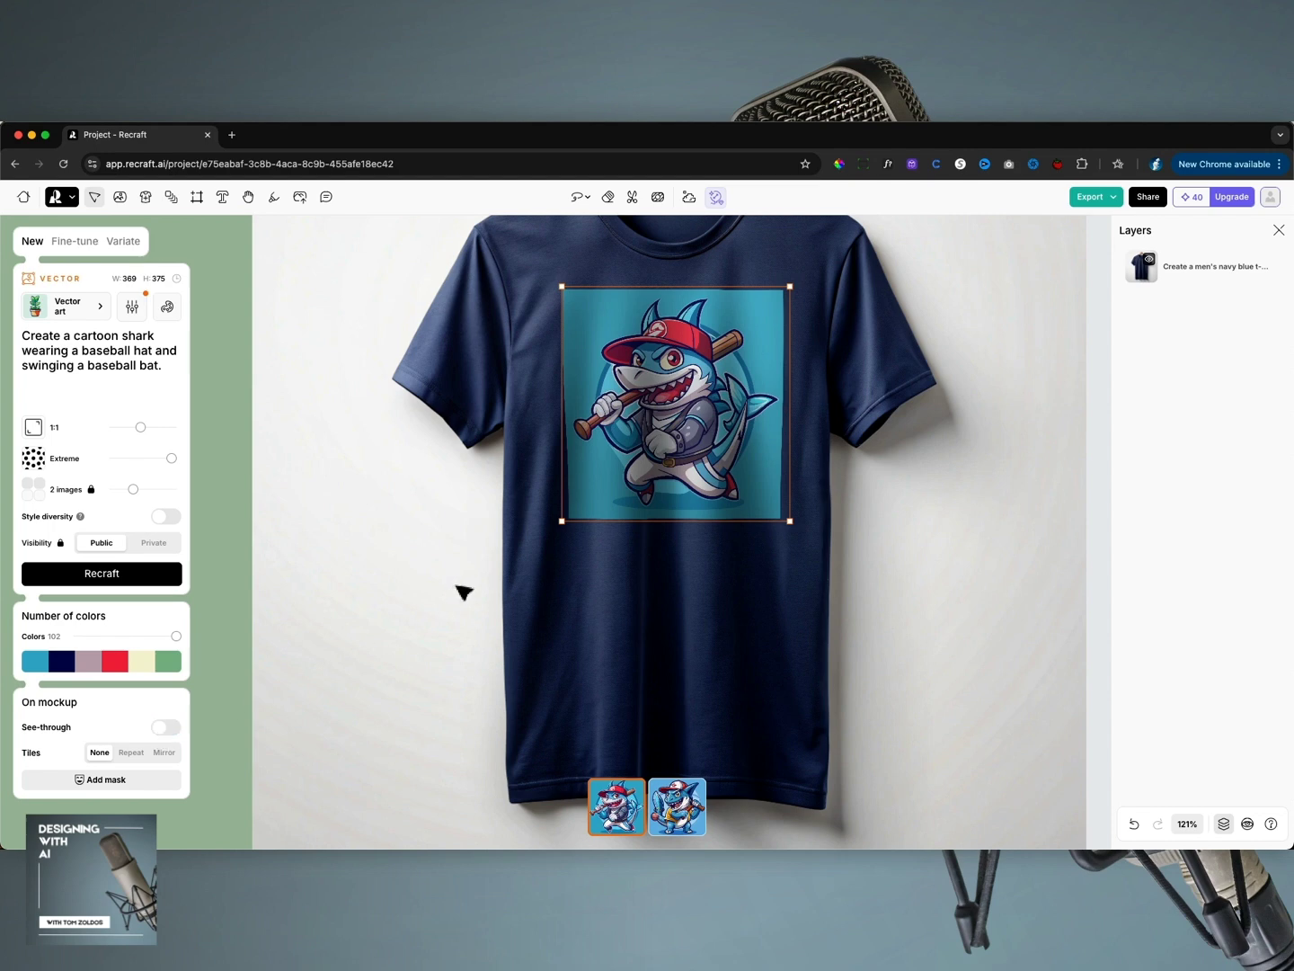
Try the Repeat and Mirror tile options on the T-shirt's shark print, and set its tiles back to None.
click(460, 592)
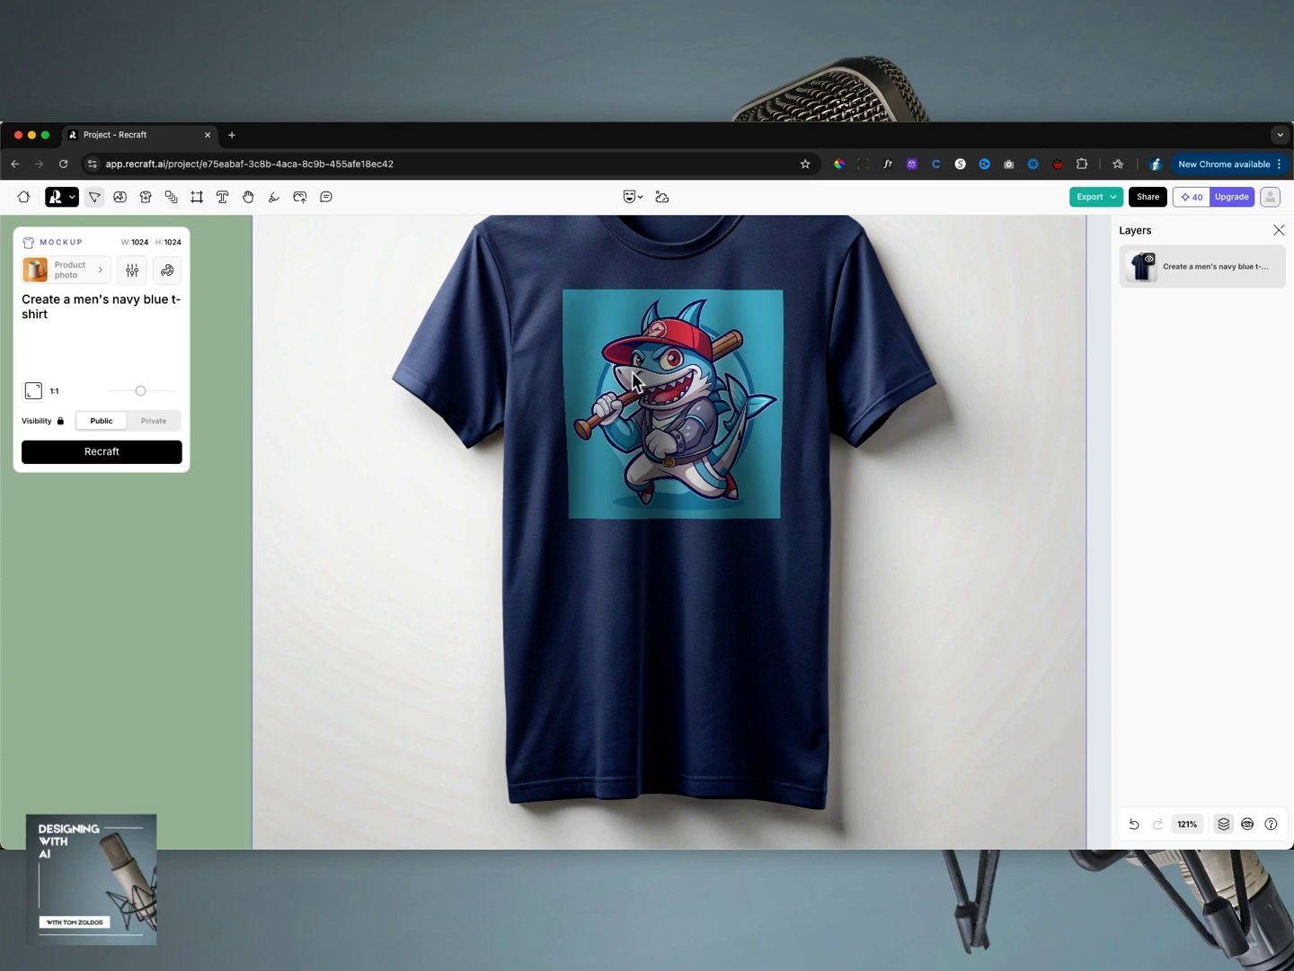
click(585, 397)
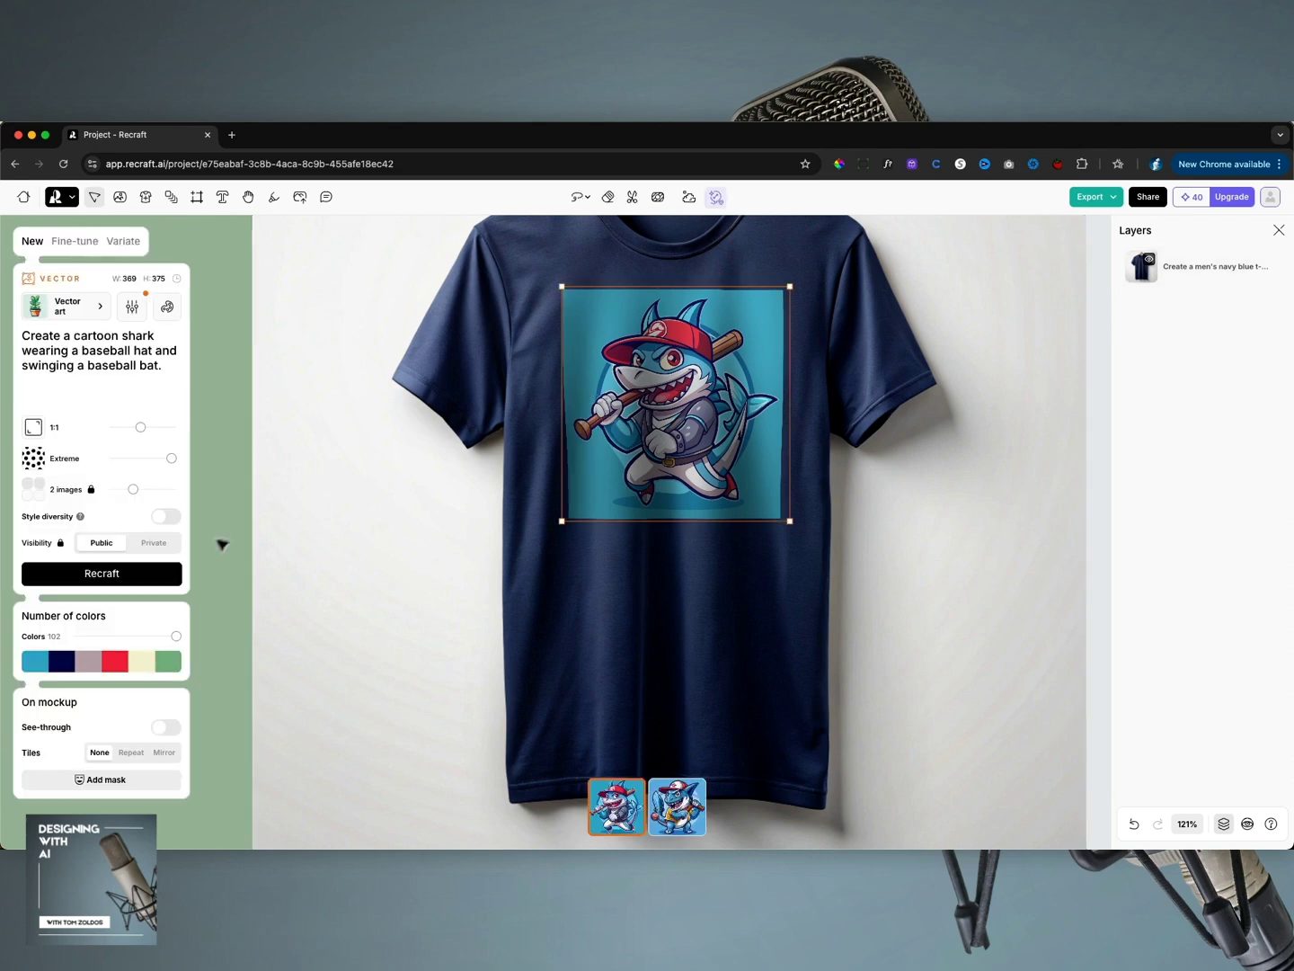
click(134, 756)
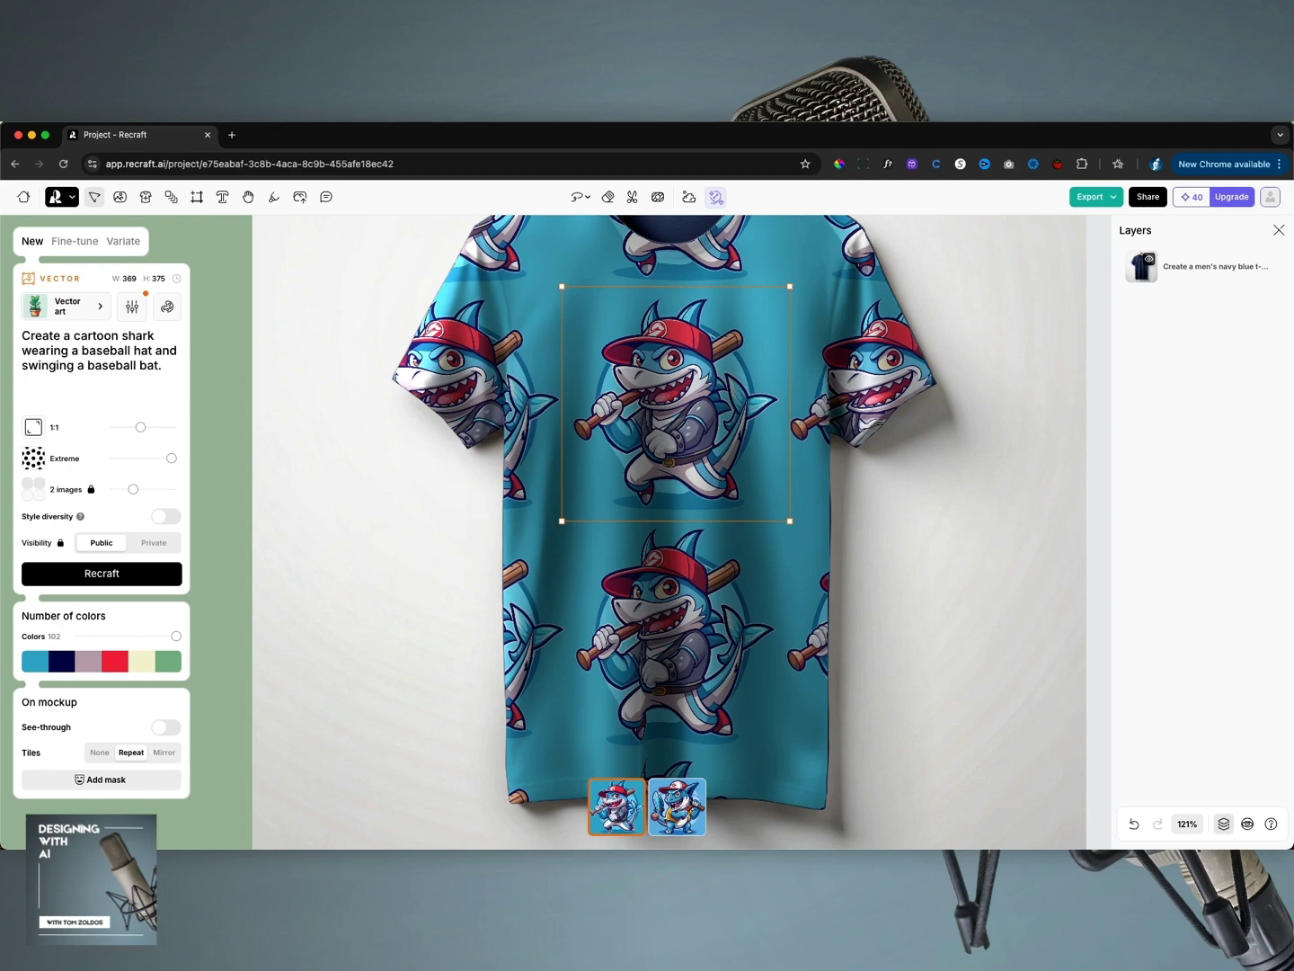
scroll(854, 566, up, 2)
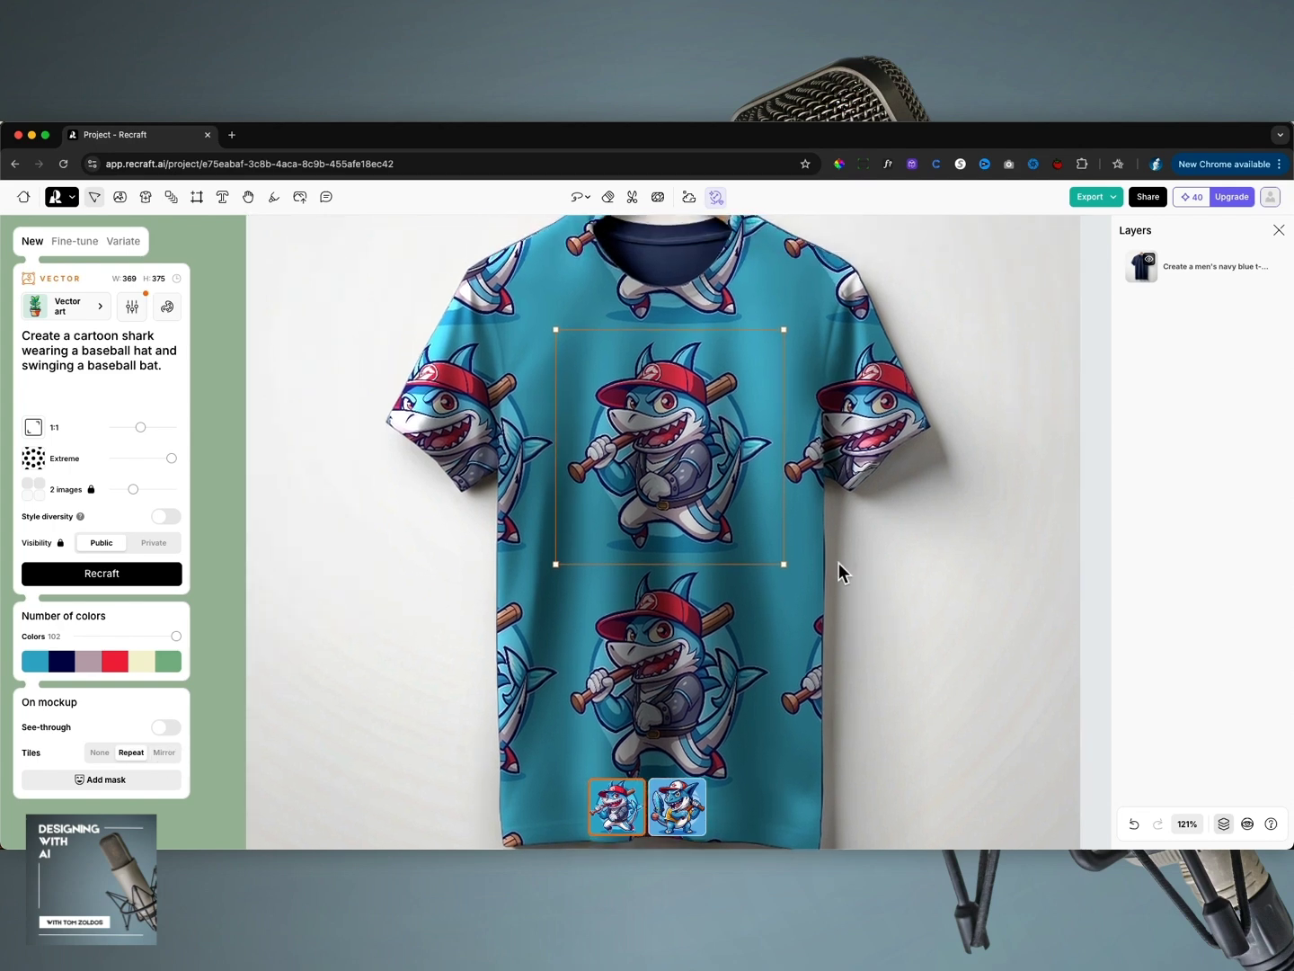
click(166, 753)
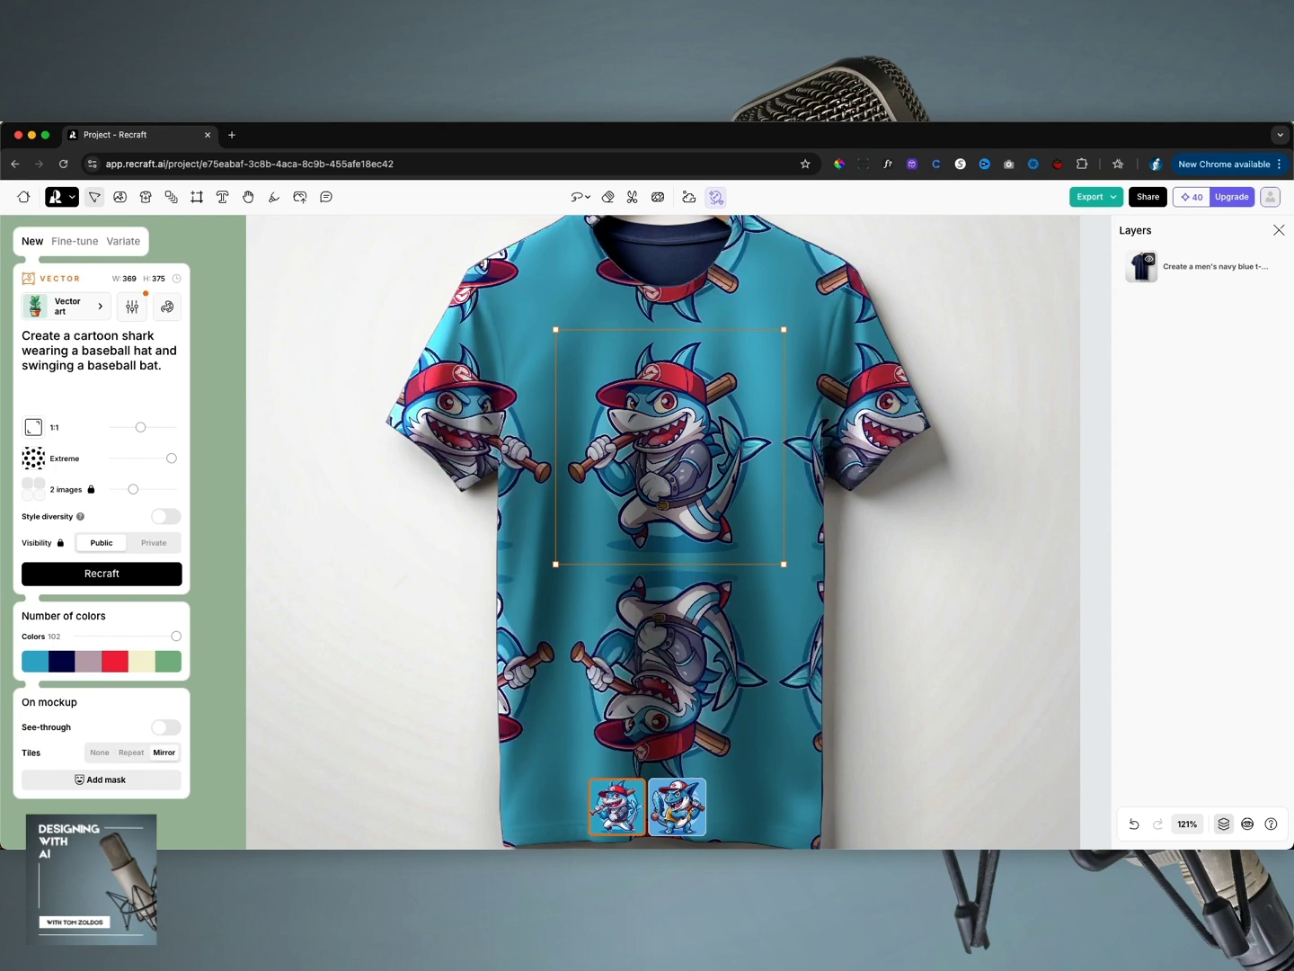
click(131, 753)
click(100, 753)
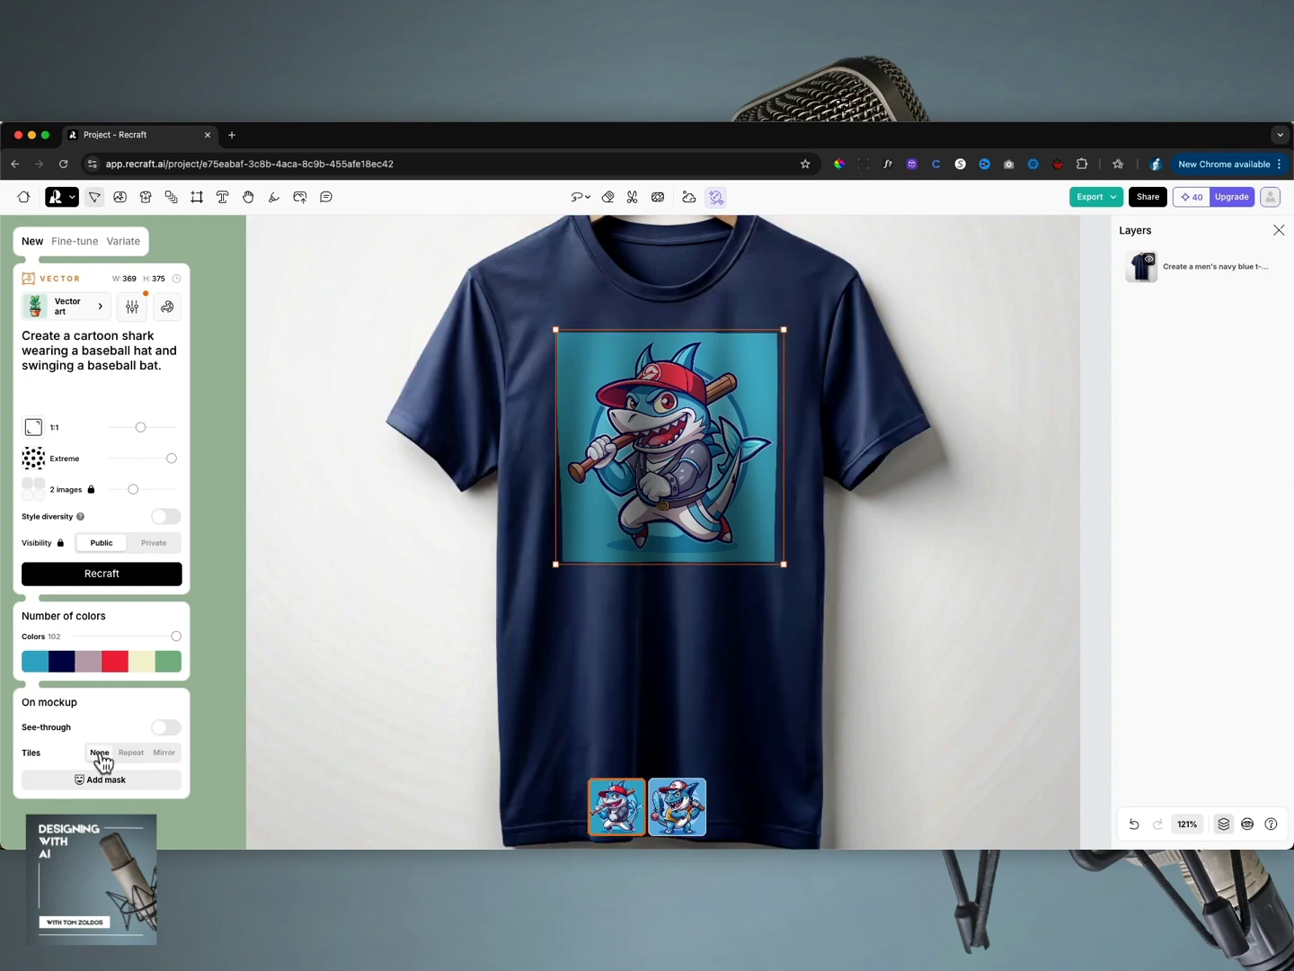
click(294, 718)
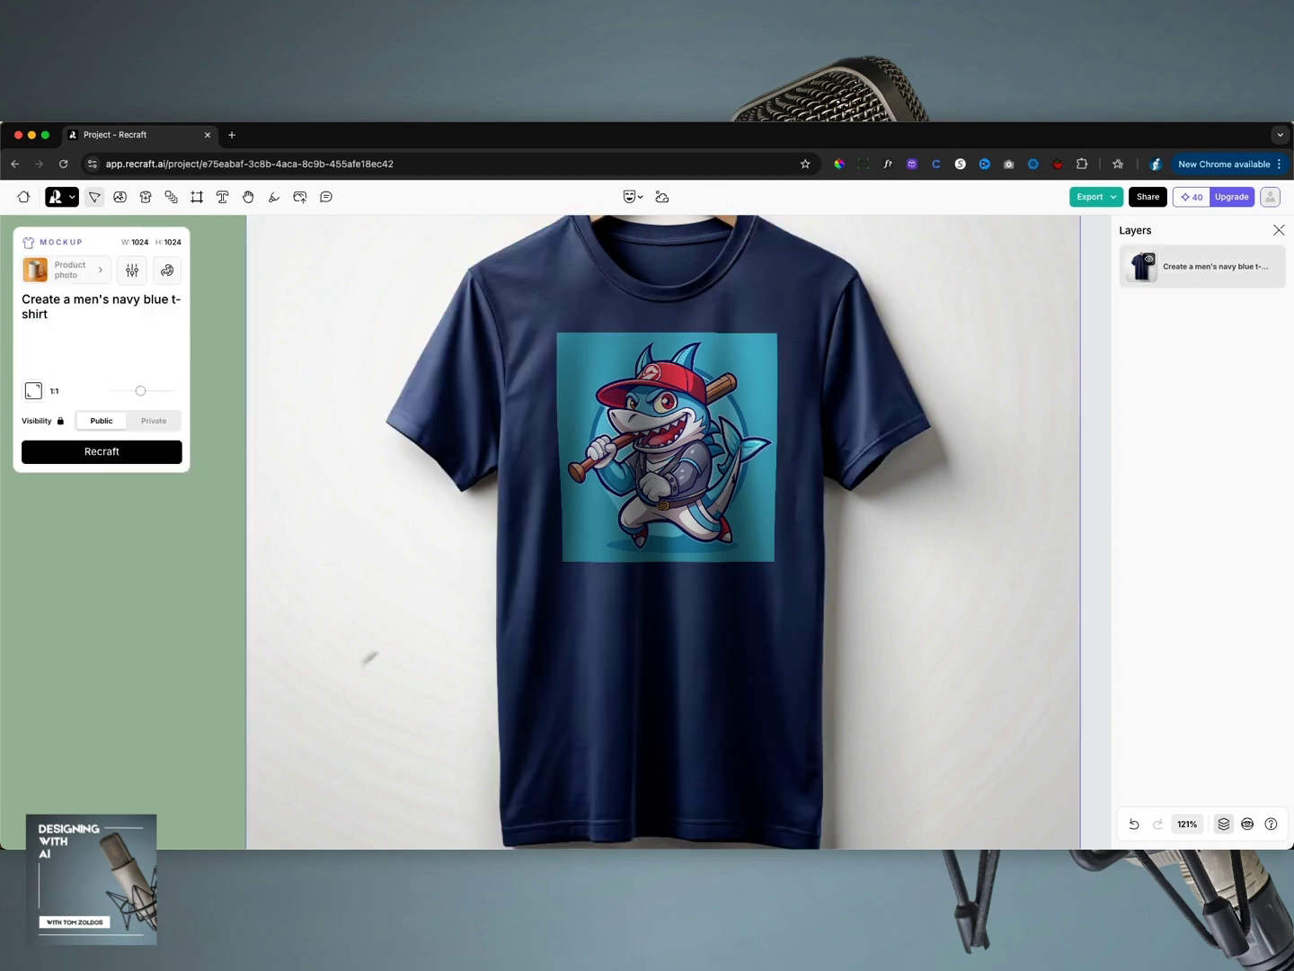
Start a mask on the T-shirt mockup, adjust the mask brush size, and undo the mockup's conversion to a plain image.
click(611, 493)
click(101, 778)
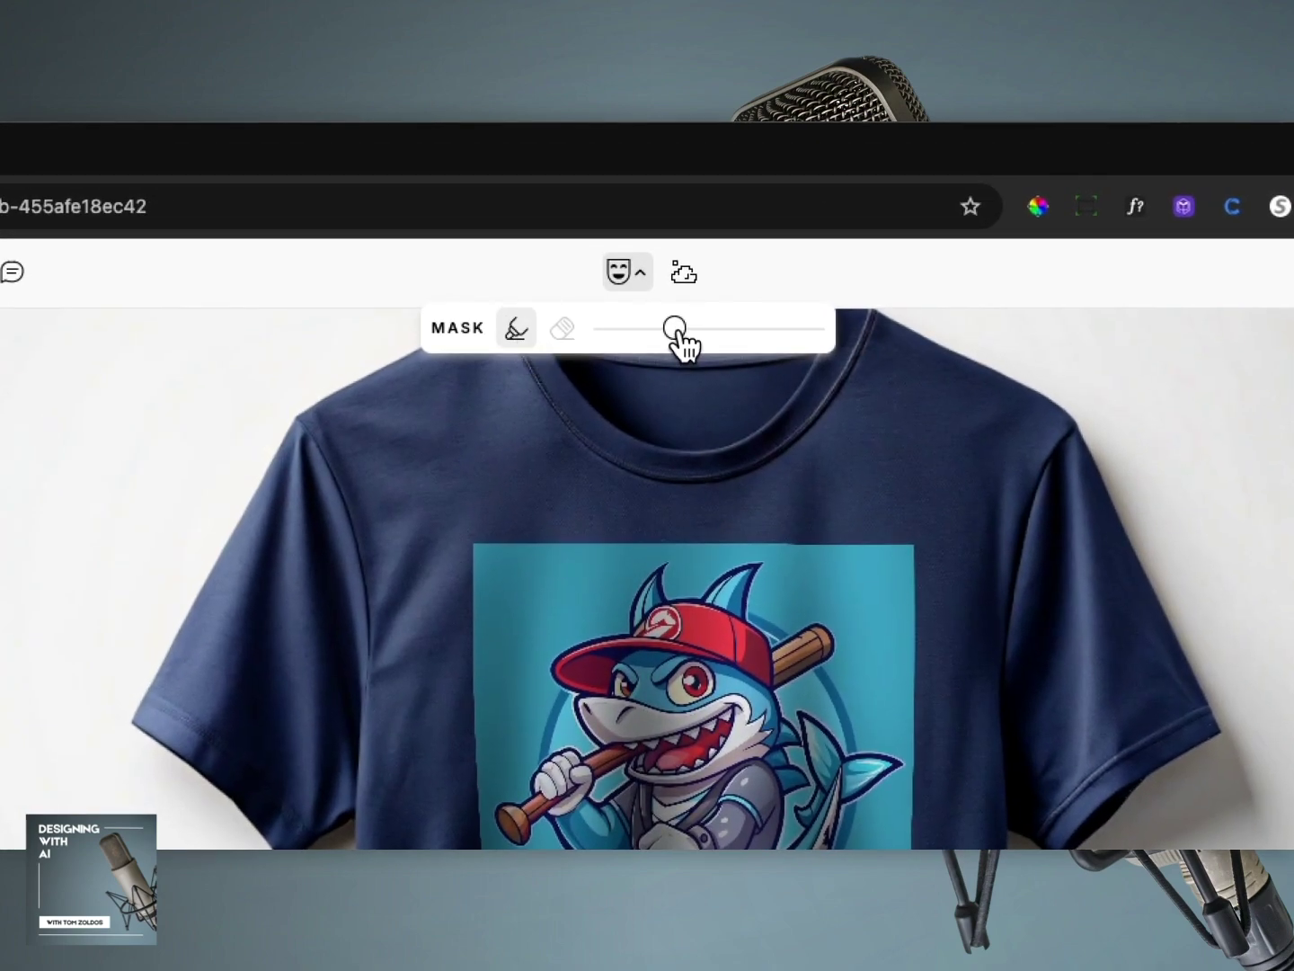
drag(656, 227, 694, 226)
mouse_move(749, 333)
mouse_down()
mouse_move(656, 331)
mouse_move(690, 328)
mouse_up()
click(685, 272)
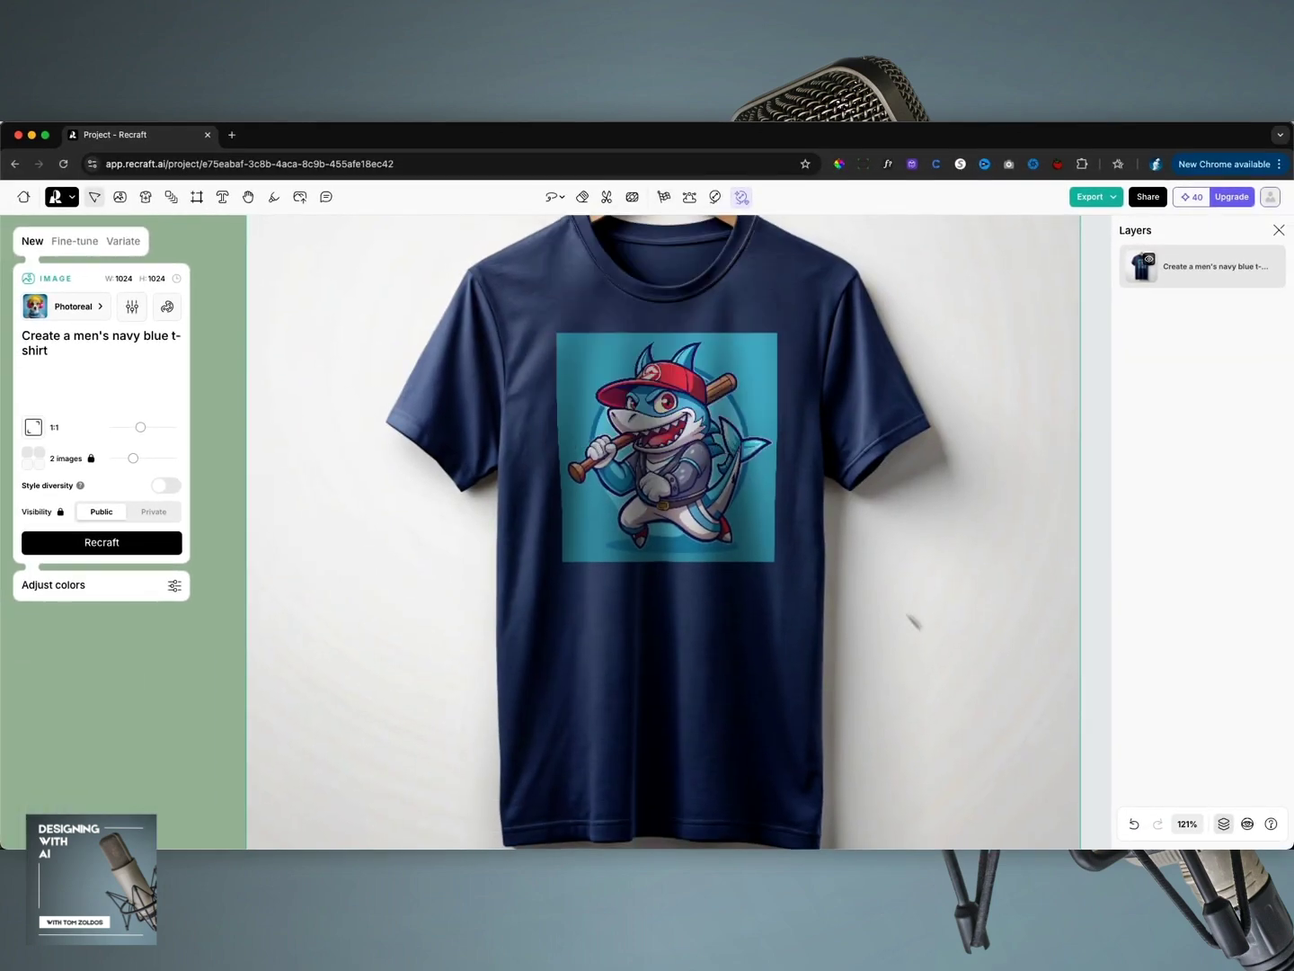
click(1134, 823)
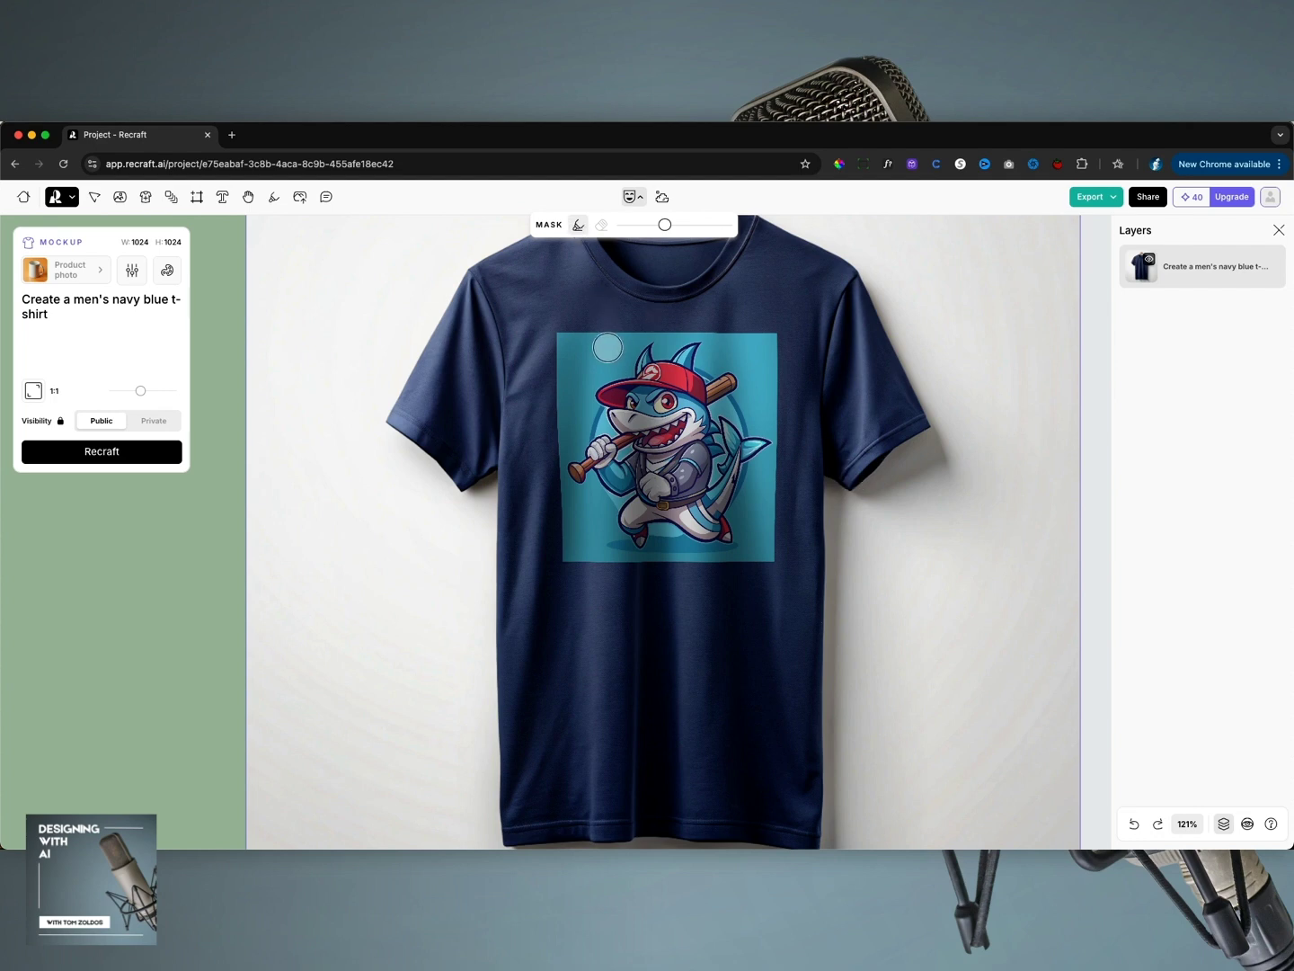
Paint a mask over the teal background at the shark print's upper-left corner and along its top edge up to the fins.
mouse_move(611, 344)
mouse_down()
mouse_move(565, 349)
mouse_move(620, 336)
mouse_move(611, 355)
mouse_move(579, 360)
mouse_move(569, 385)
mouse_move(579, 378)
mouse_up()
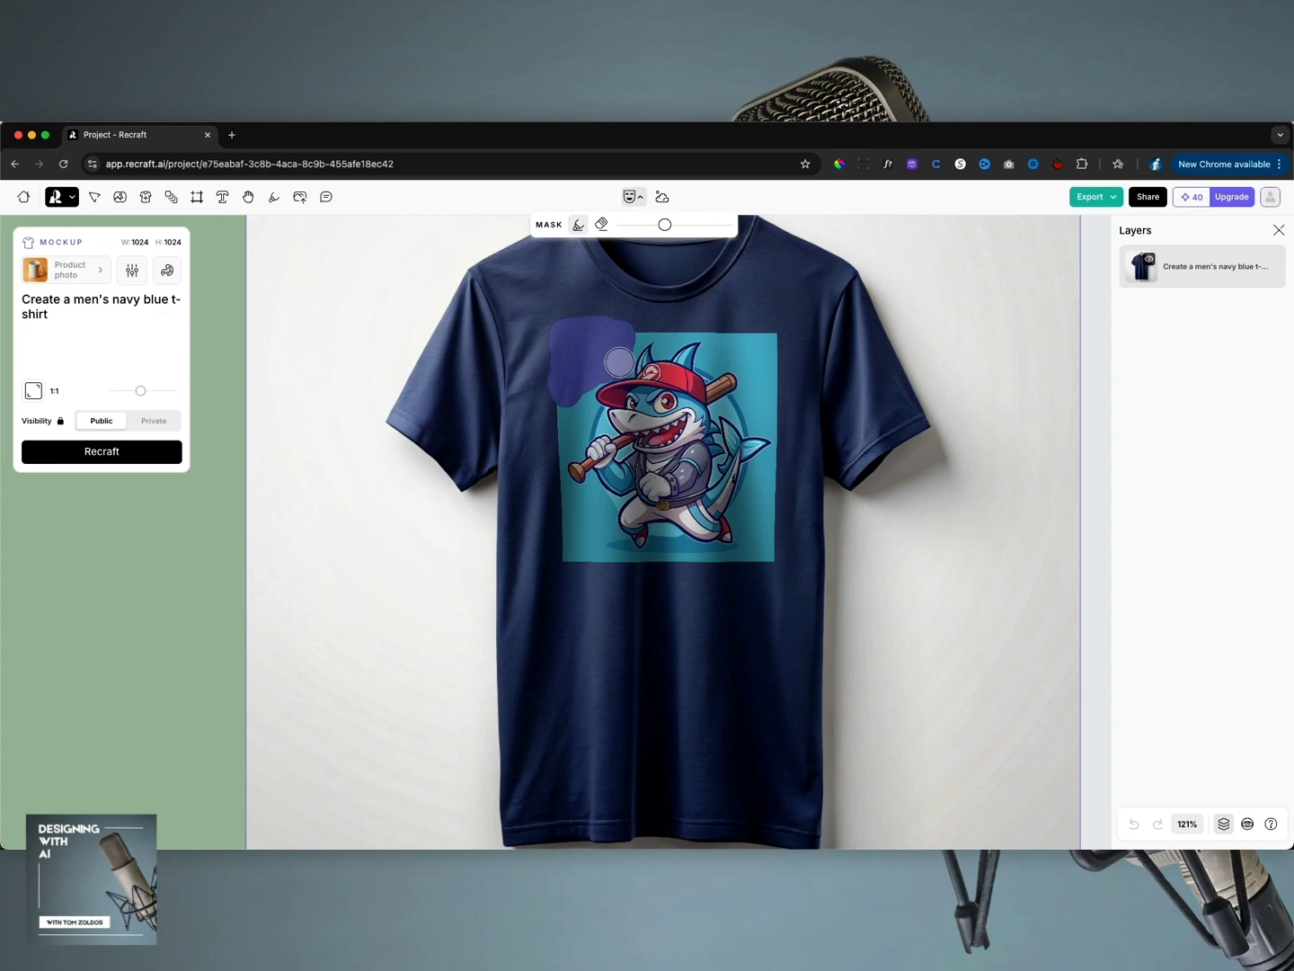
mouse_move(634, 328)
mouse_down()
mouse_move(616, 319)
mouse_move(667, 311)
mouse_up()
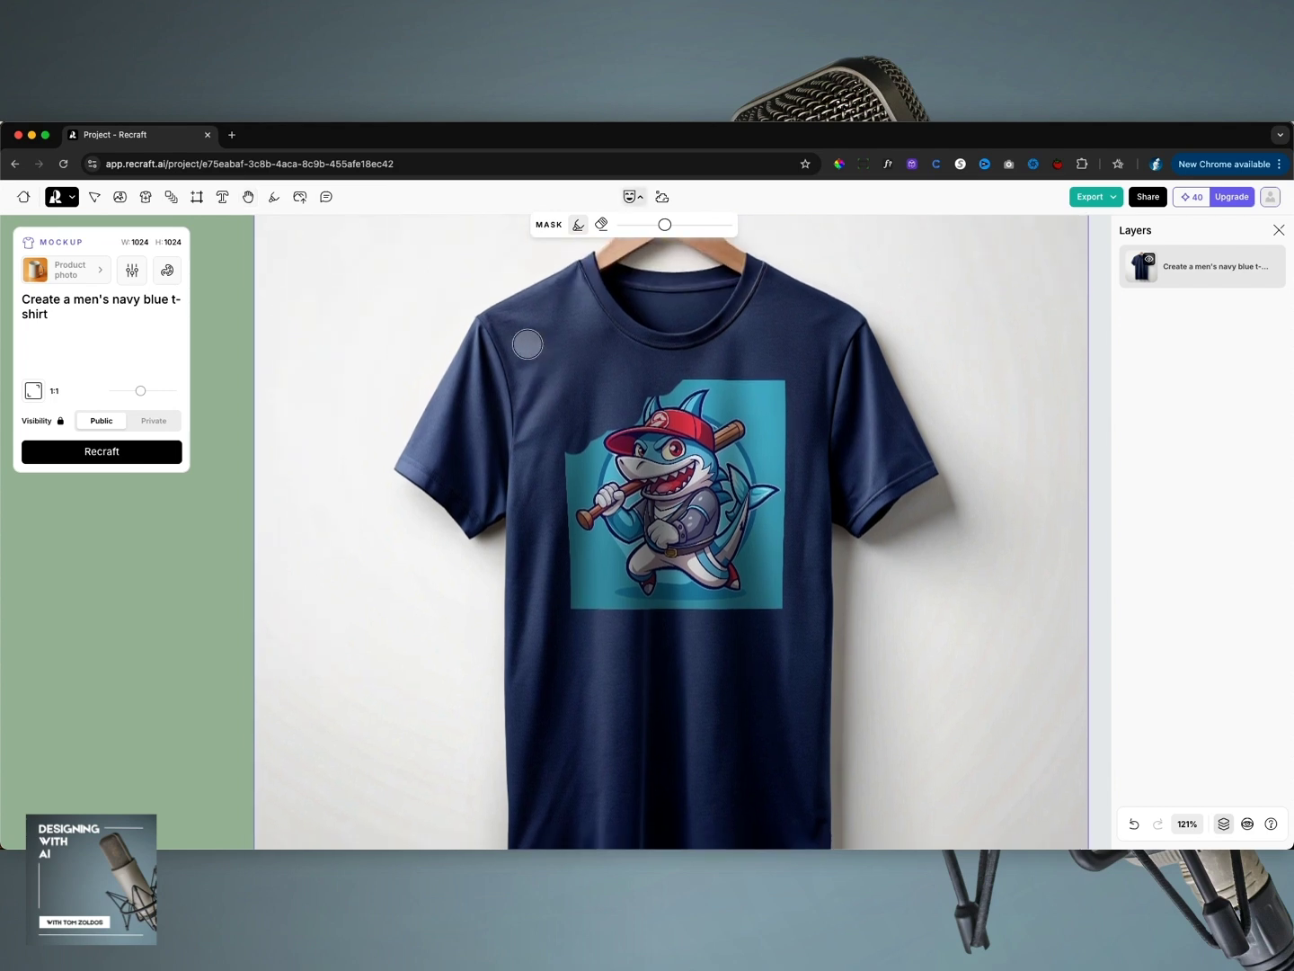
scroll(530, 344, down, 2)
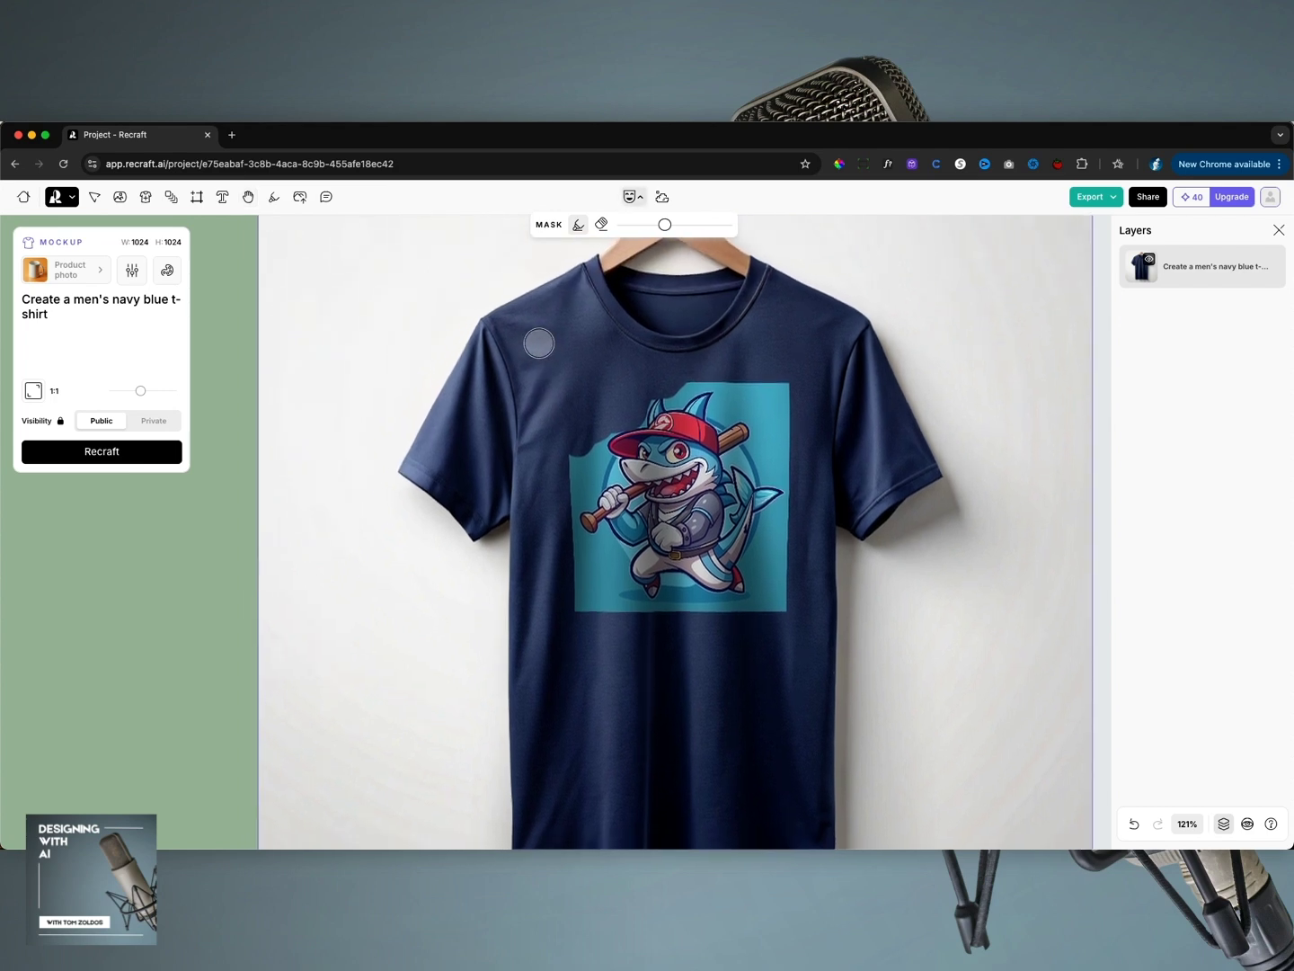
scroll(538, 343, down, 5)
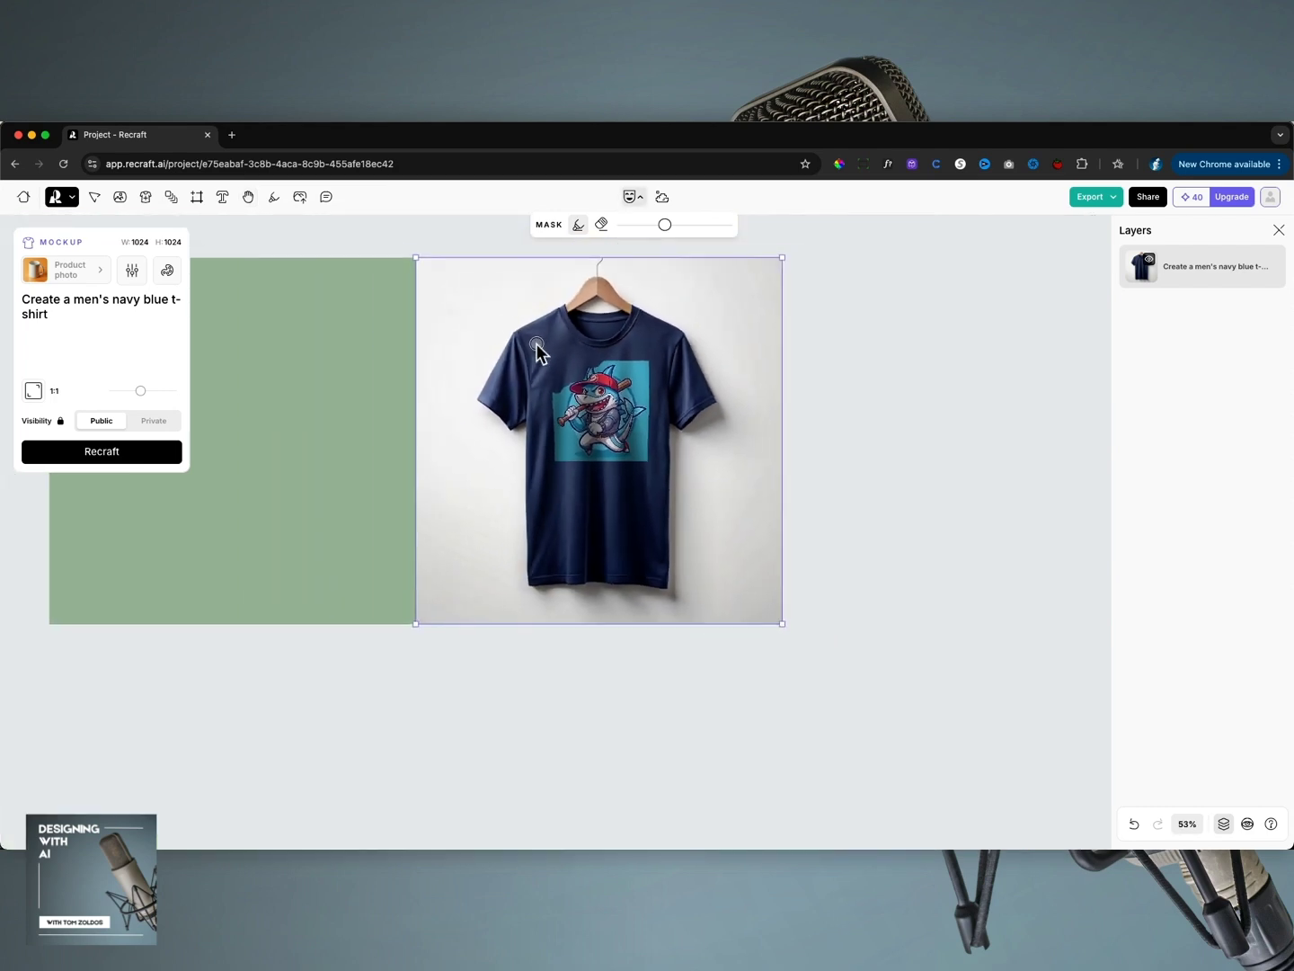
Remove the partly masked shark print from the navy T-shirt mockup.
key(space)
drag(637, 434, 838, 507)
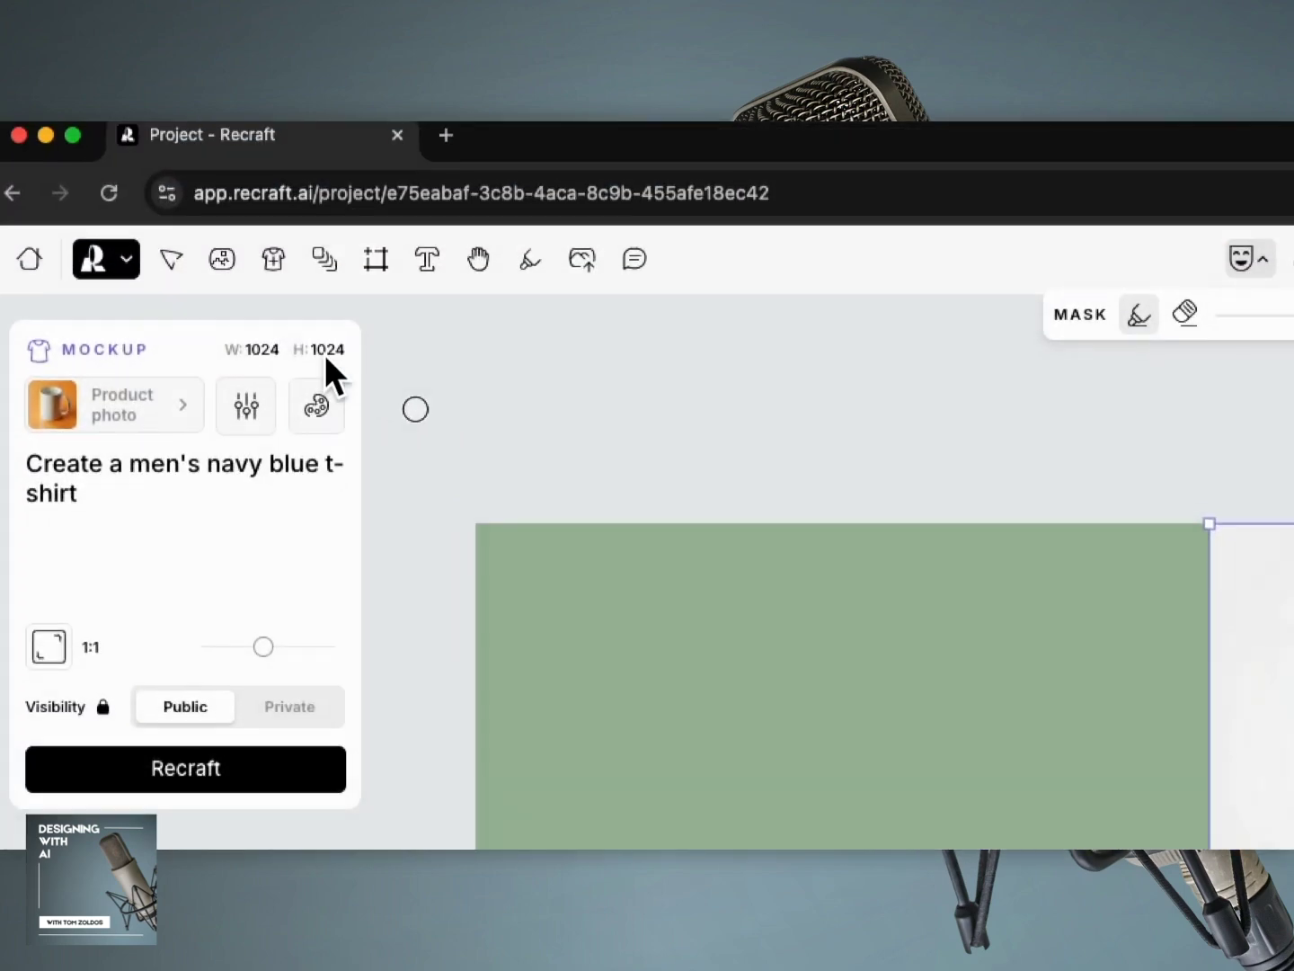
click(173, 262)
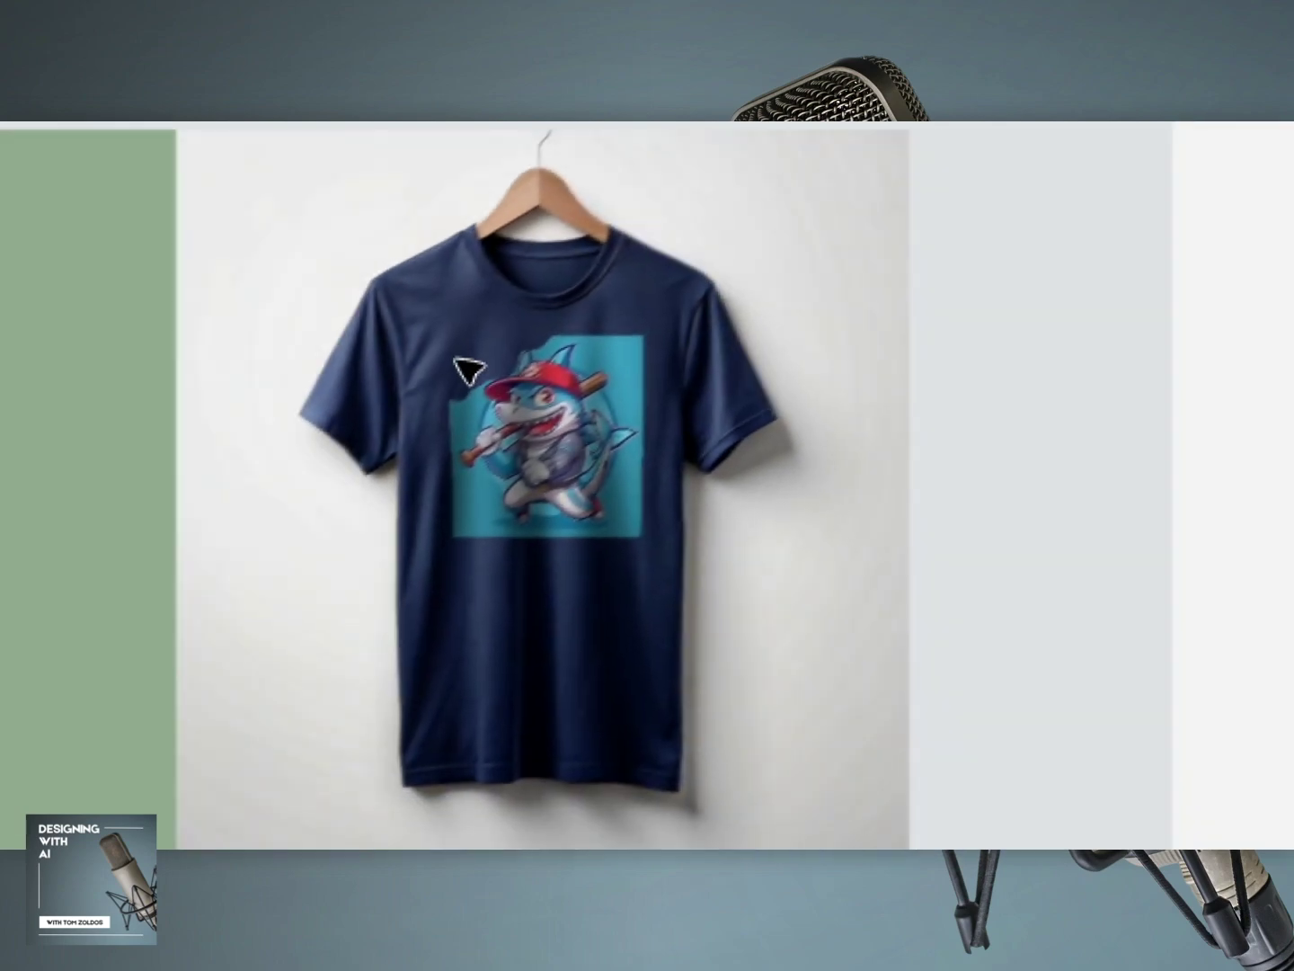
click(466, 367)
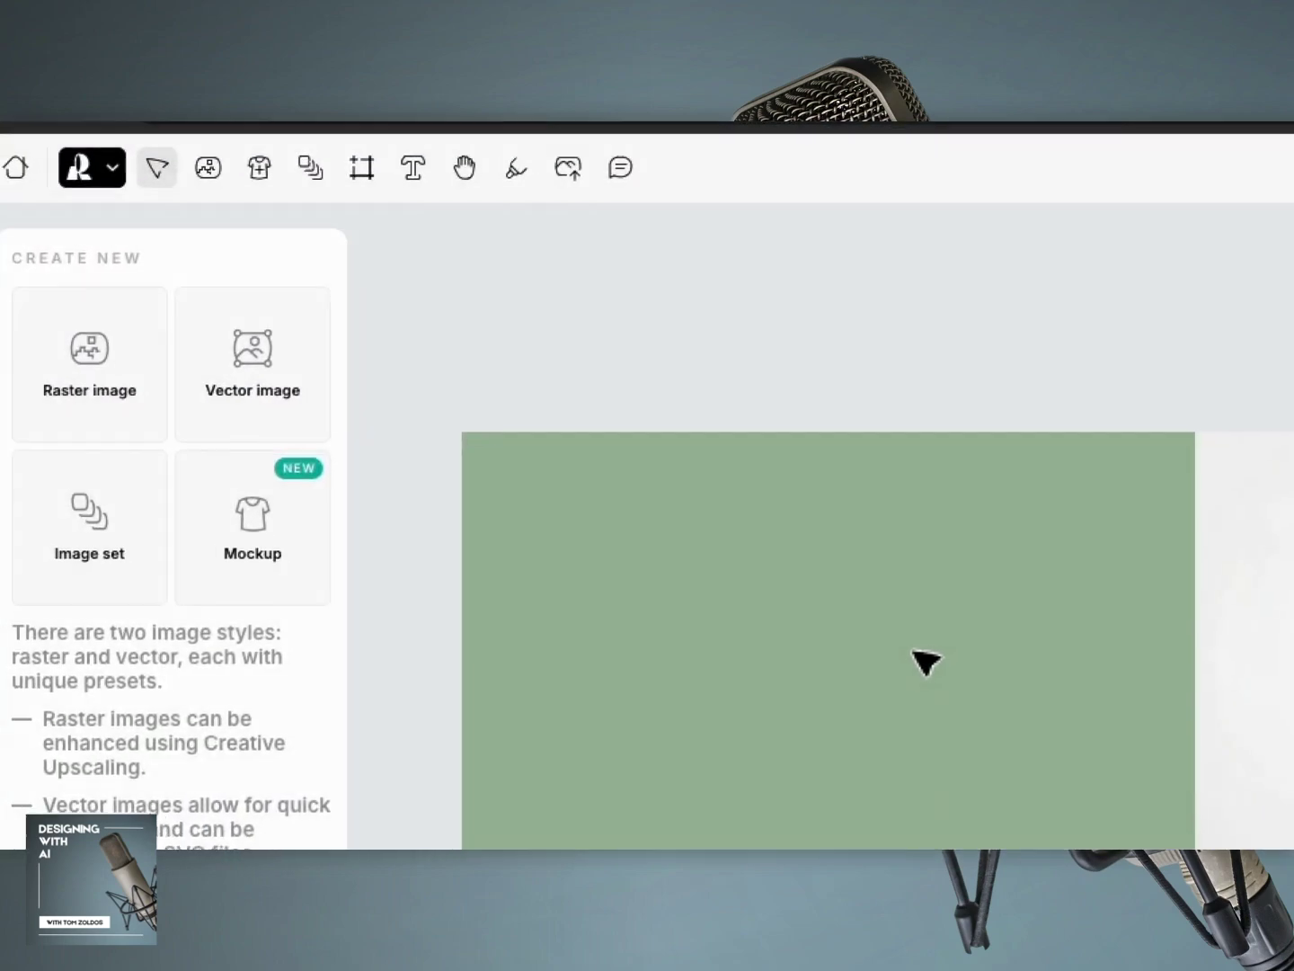
Set the style of the empty image frame beside the T-shirt to the vector style Vector art.
click(952, 667)
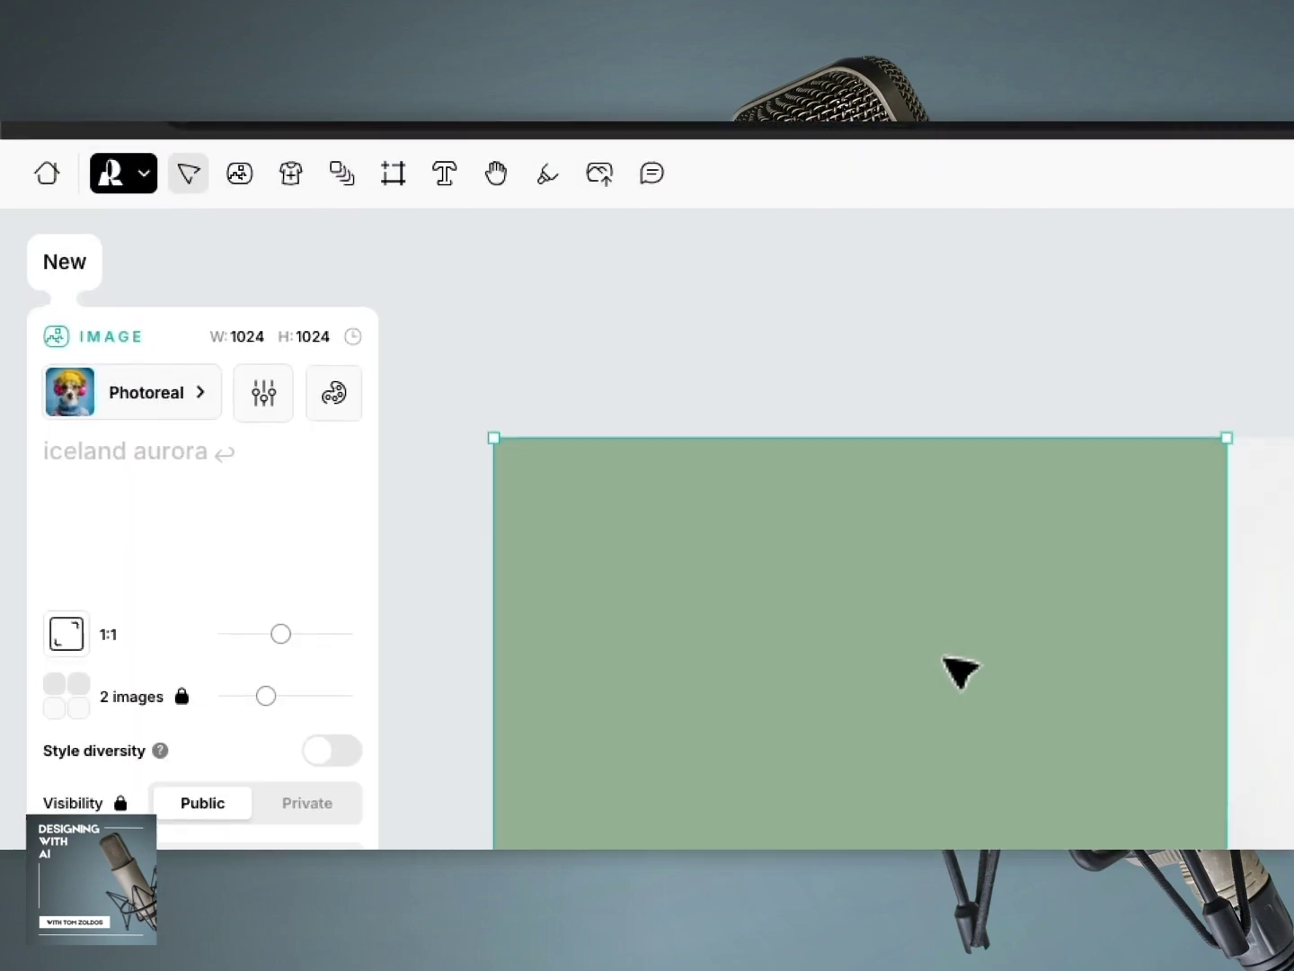
click(179, 413)
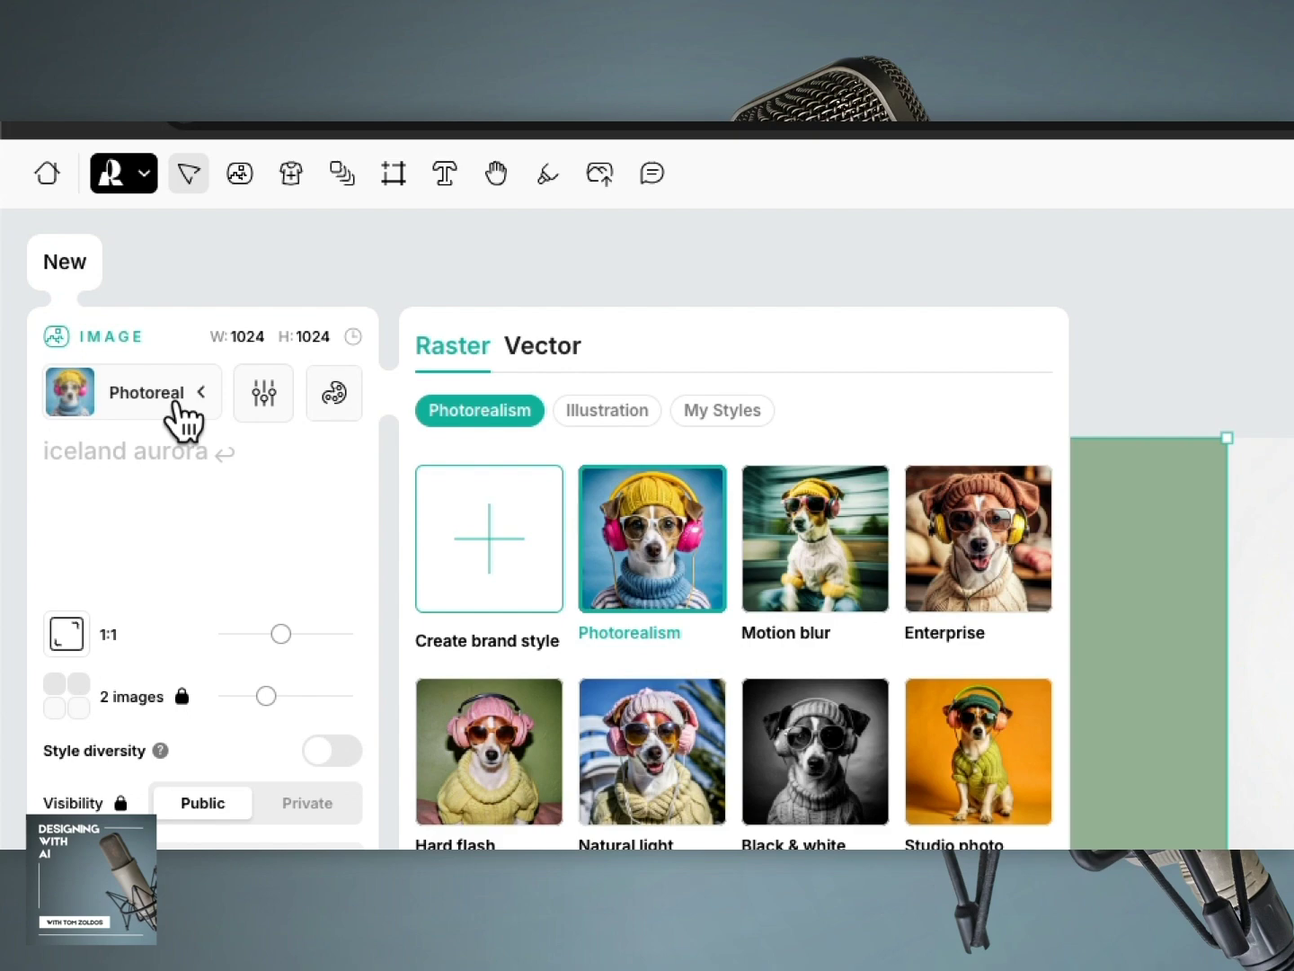
click(594, 422)
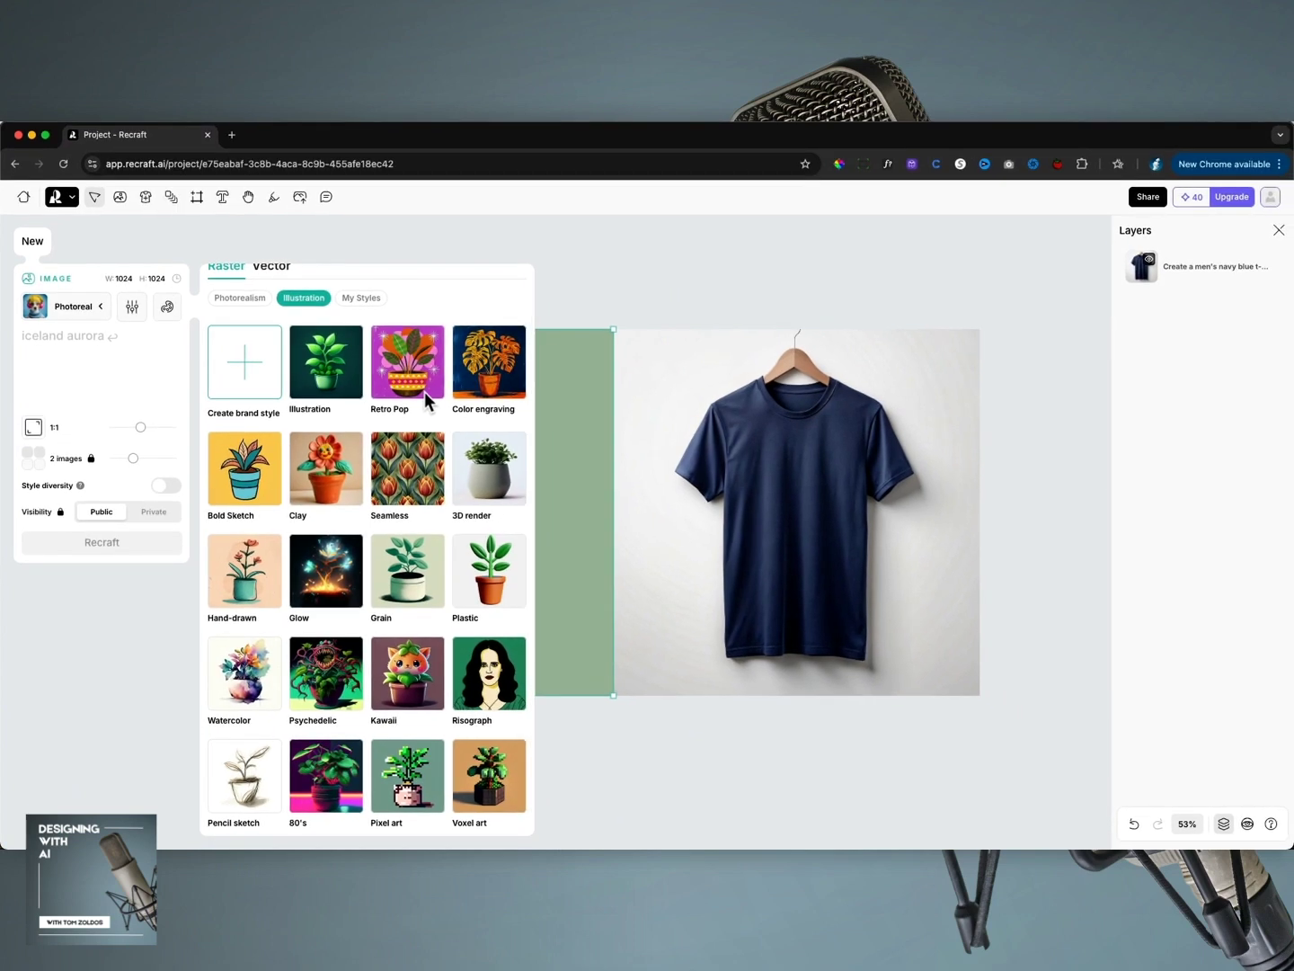
click(271, 266)
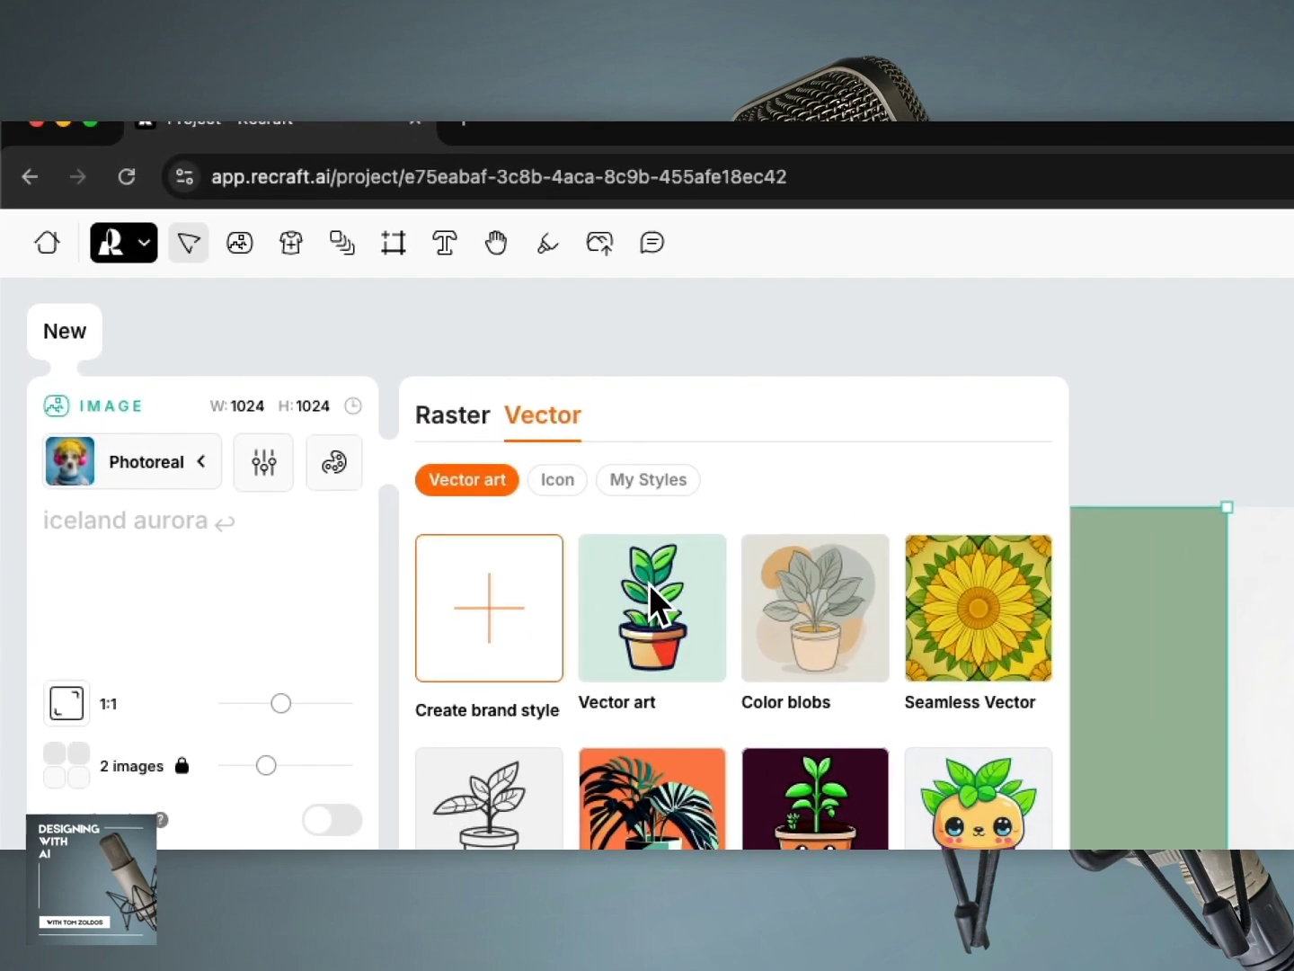
click(649, 583)
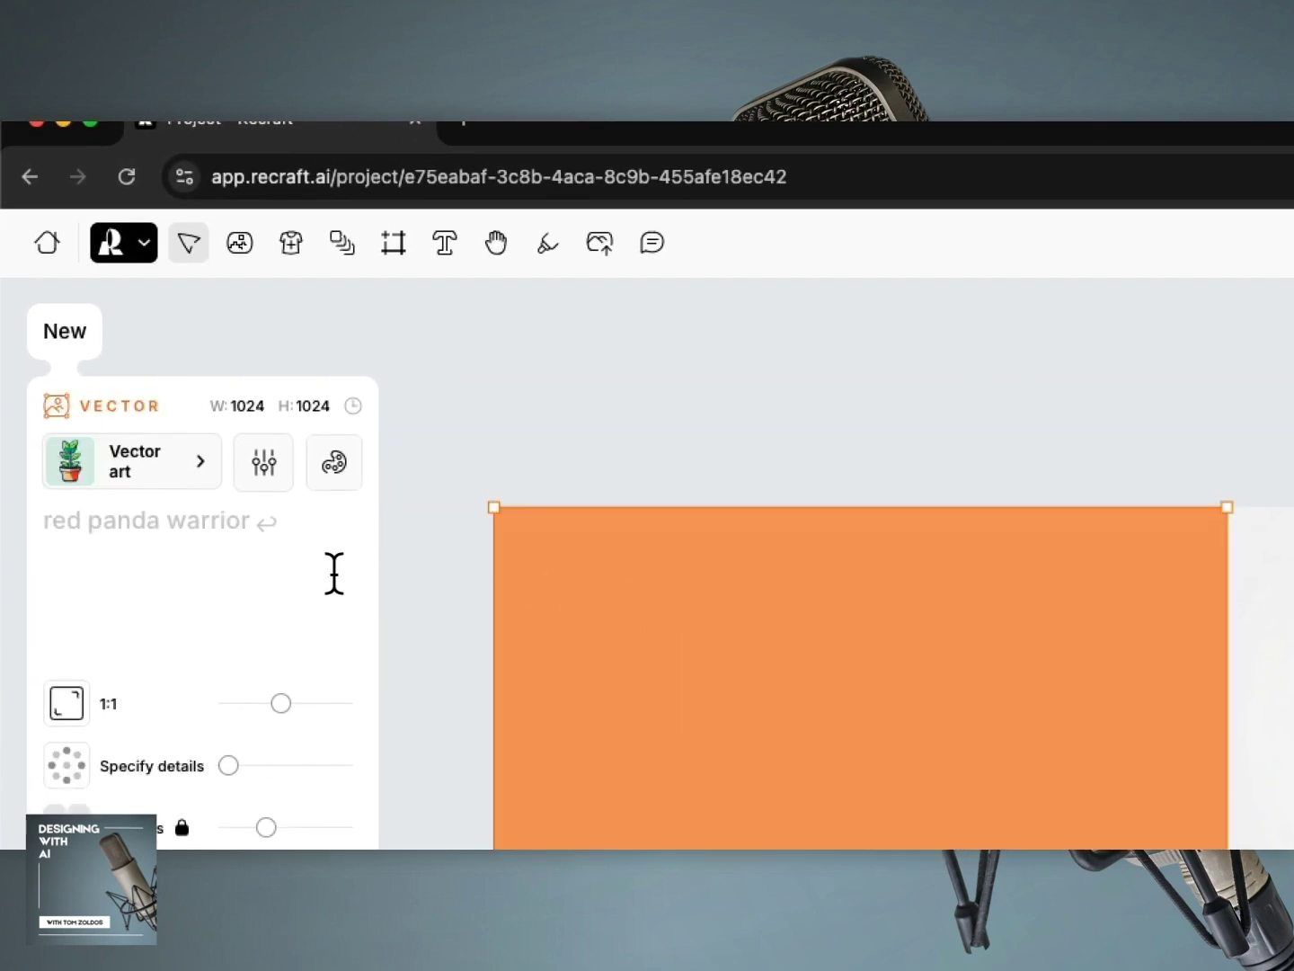
Generate a vector image with the prompt "A cartoon shark on a transparent background is wearing a baseball hat and carrying a baseball bat.".
click(170, 554)
text(A)
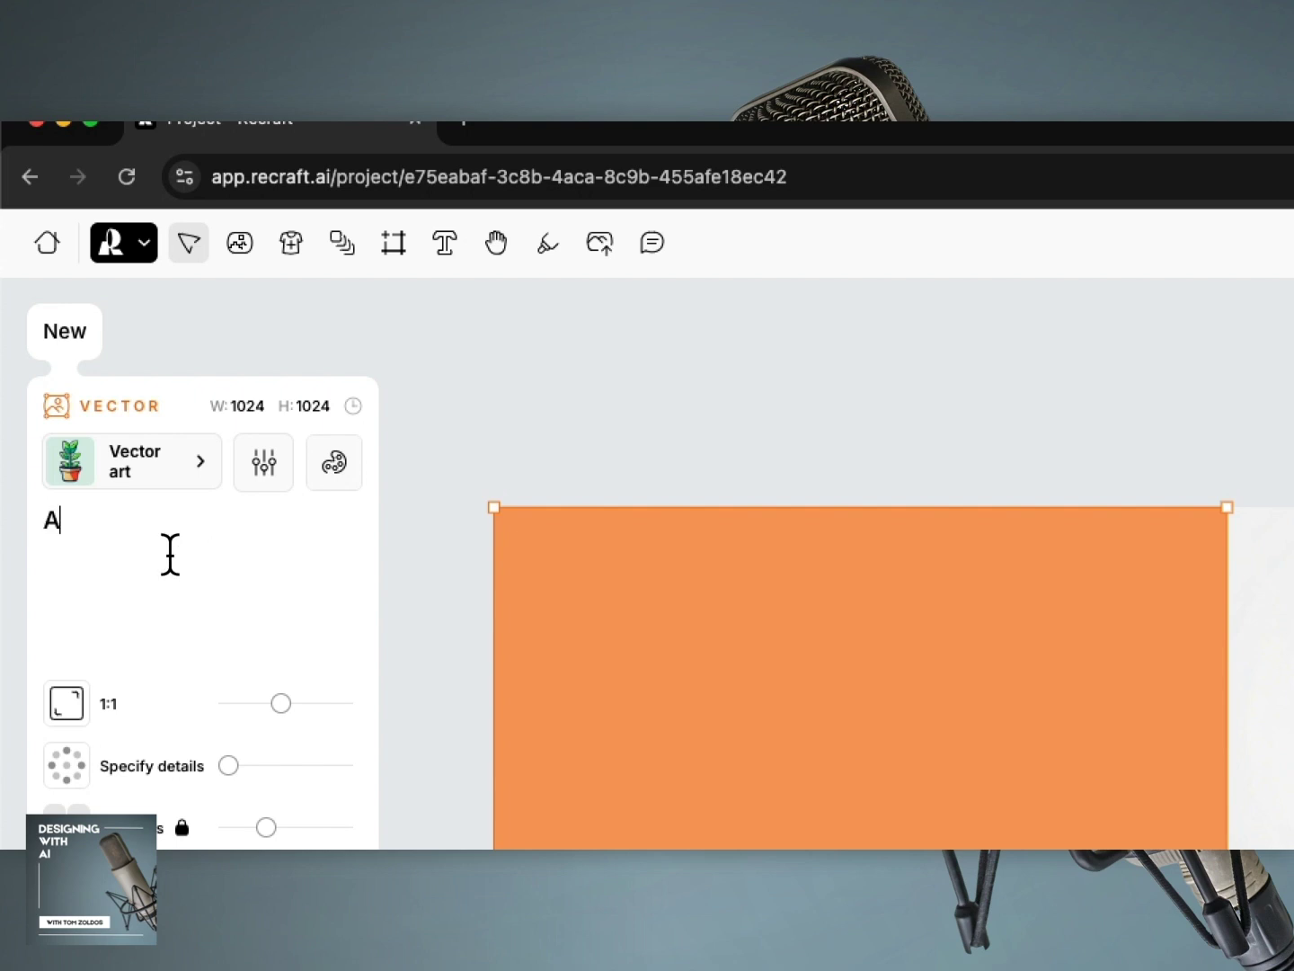
text( cartoon s)
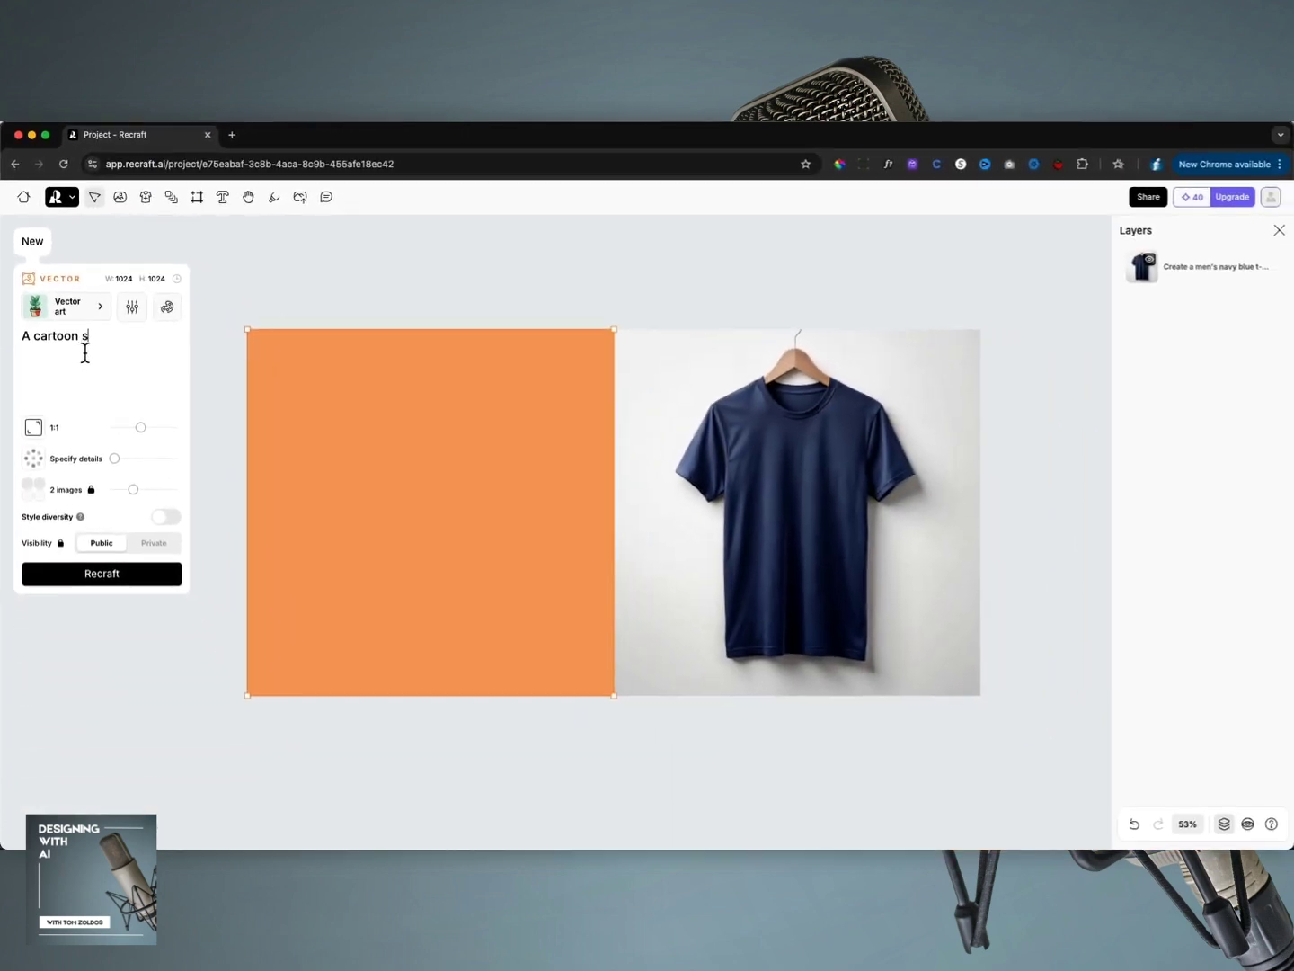
text(hark on a tran)
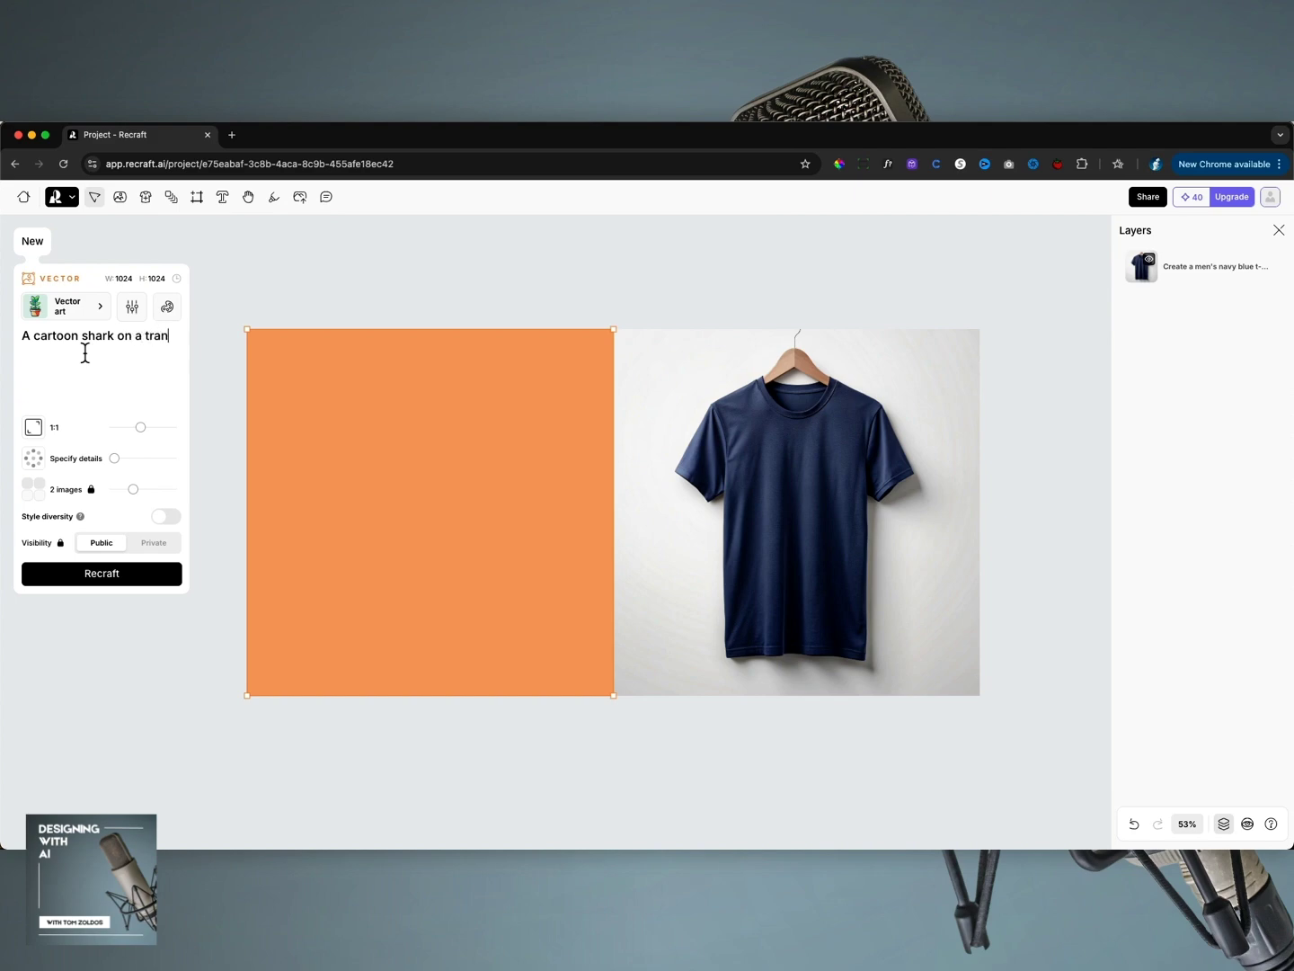
text(spa)
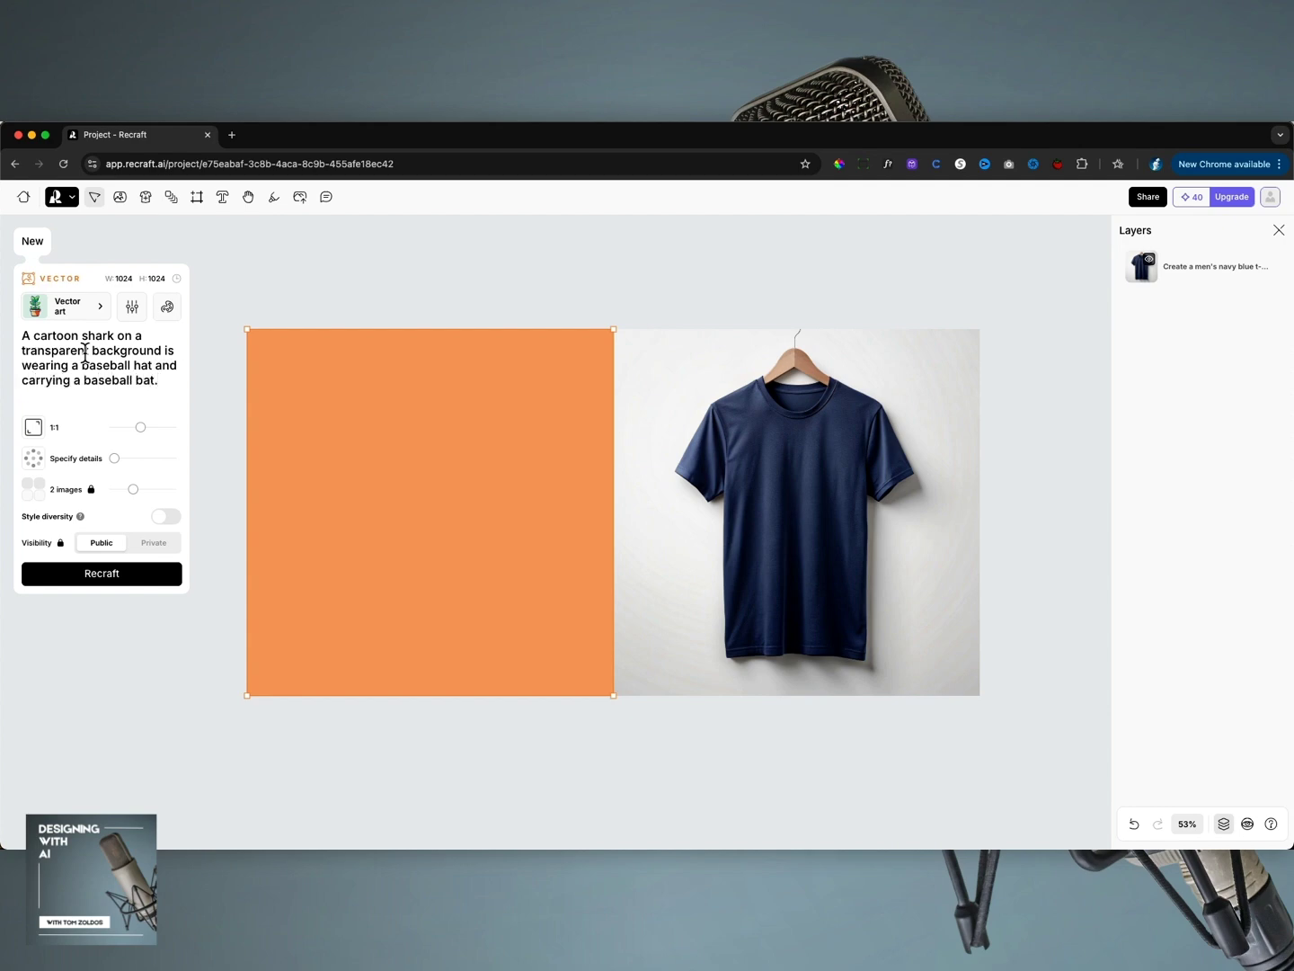
click(118, 576)
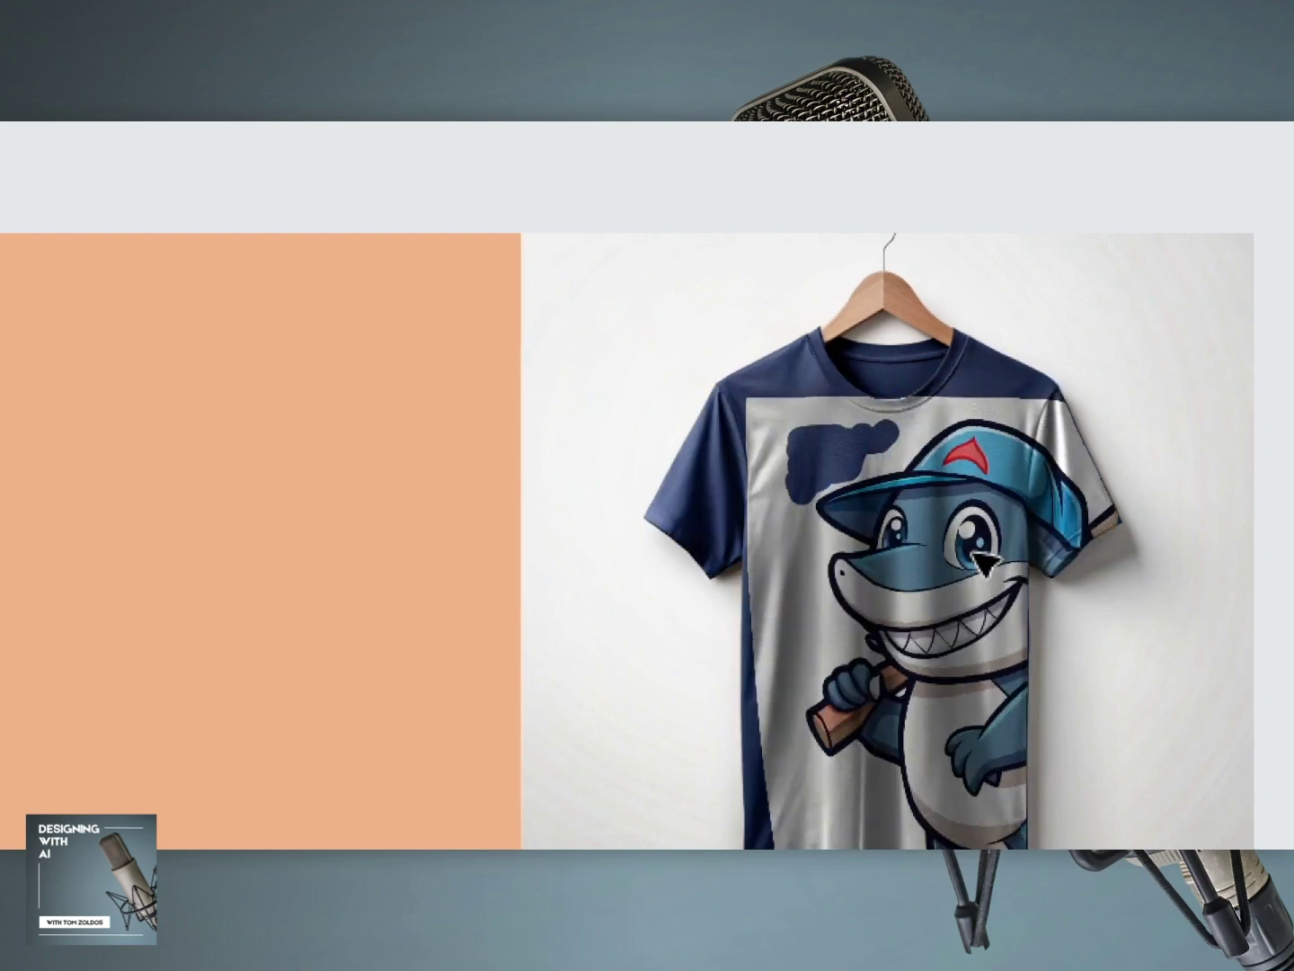
Try positioning and resizing the new cartoon shark on the navy T-shirt mockup, and remove it from the shirt.
click(894, 550)
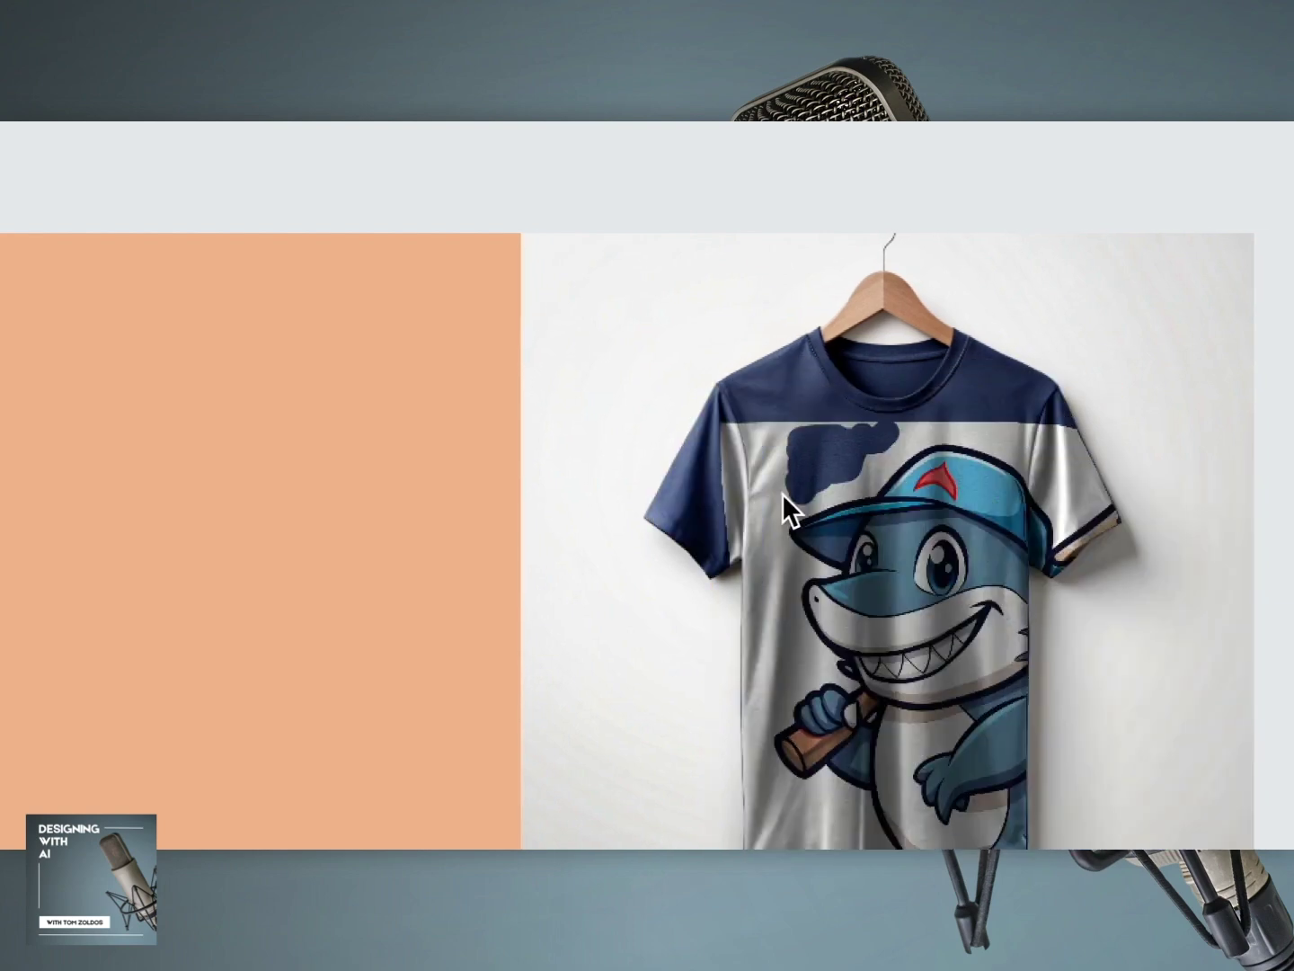
click(835, 456)
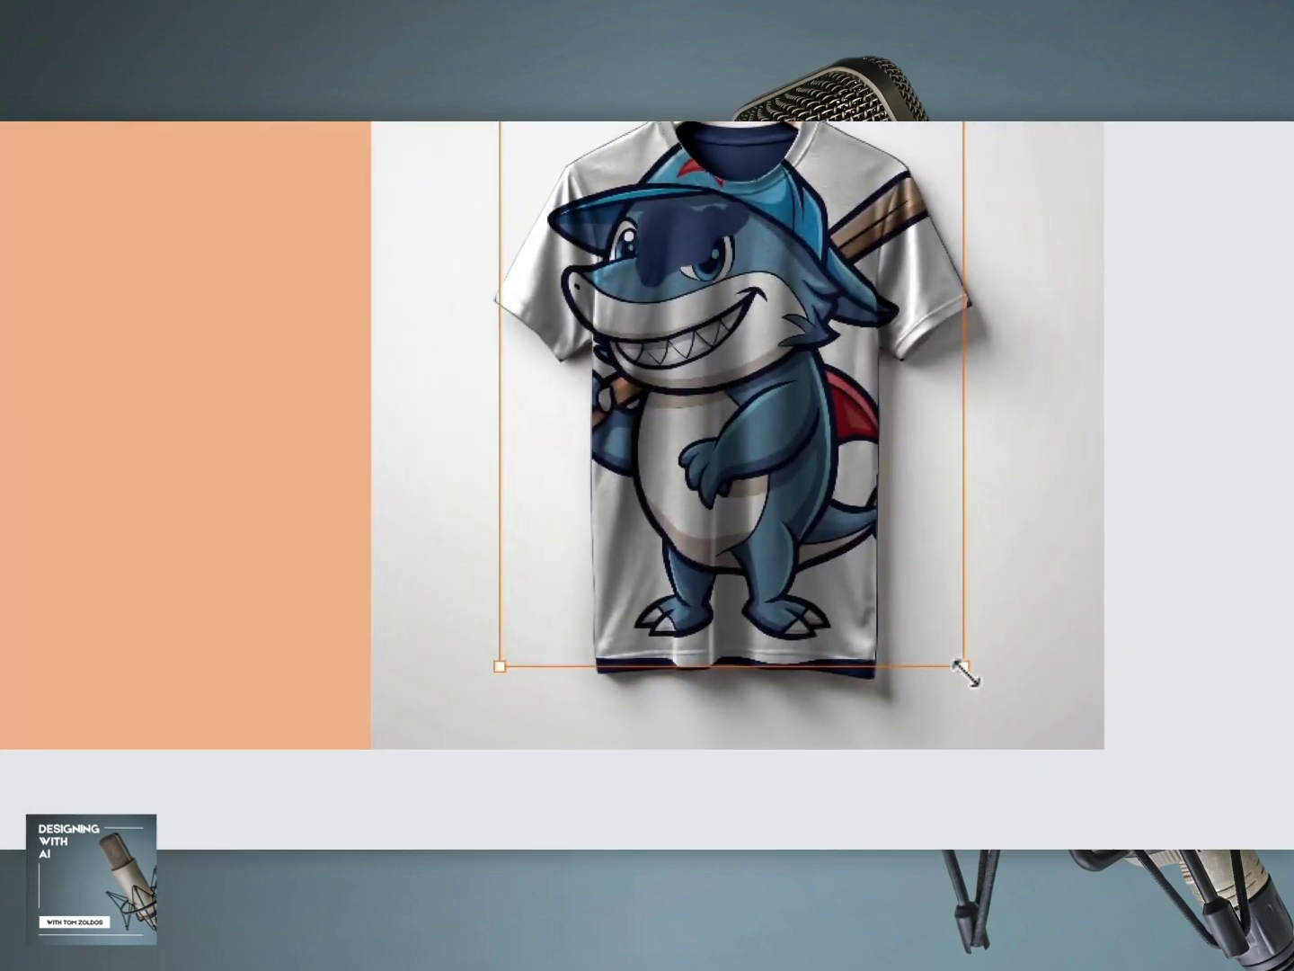
click(763, 462)
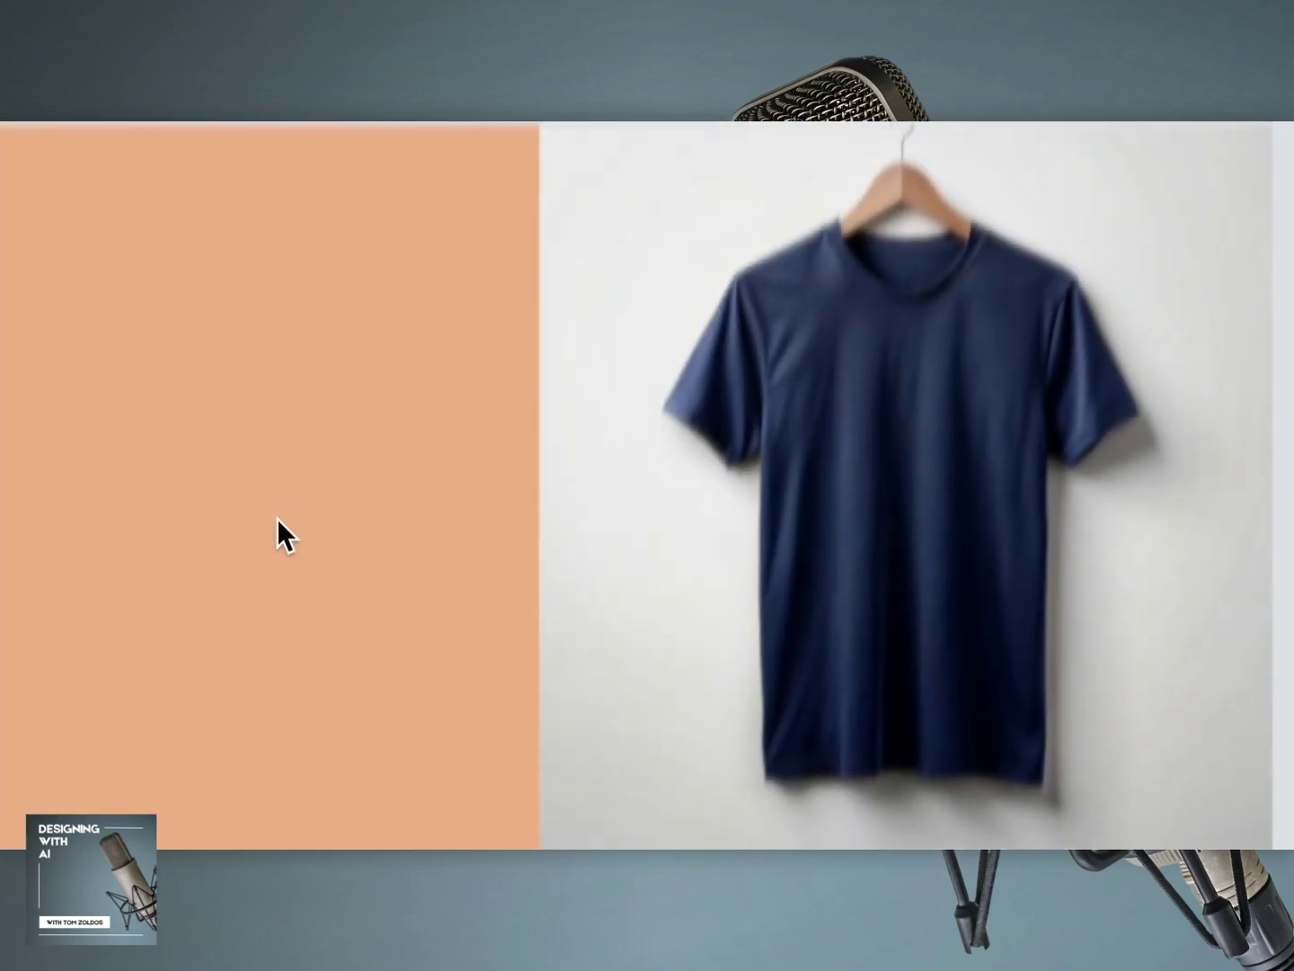
Clear the frame and the old T-shirt mockup from the canvas, and generate a new mockup from the prompt "a man's navy t-shirt".
key(Delete)
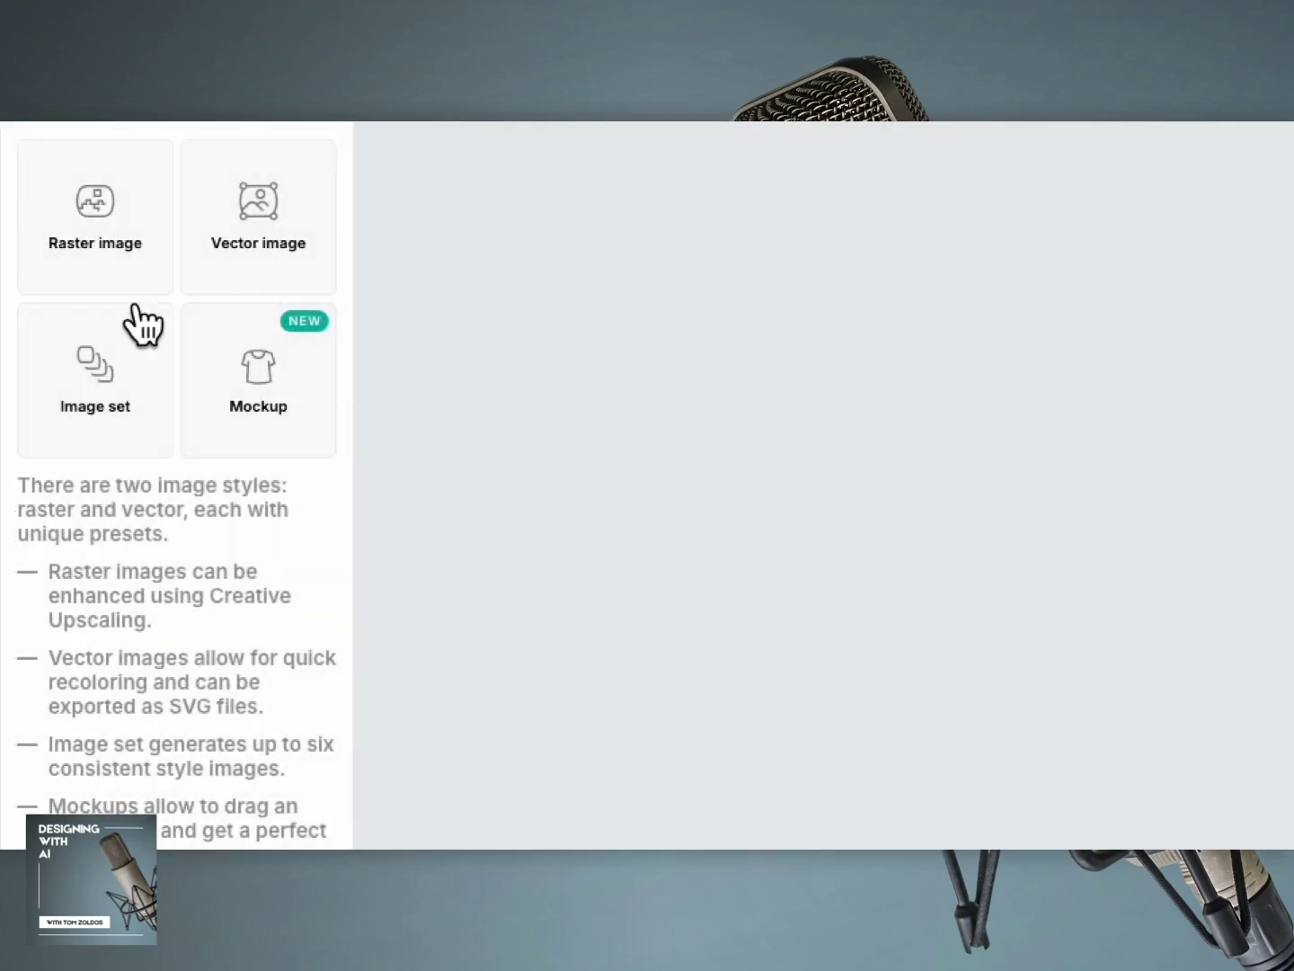
click(280, 393)
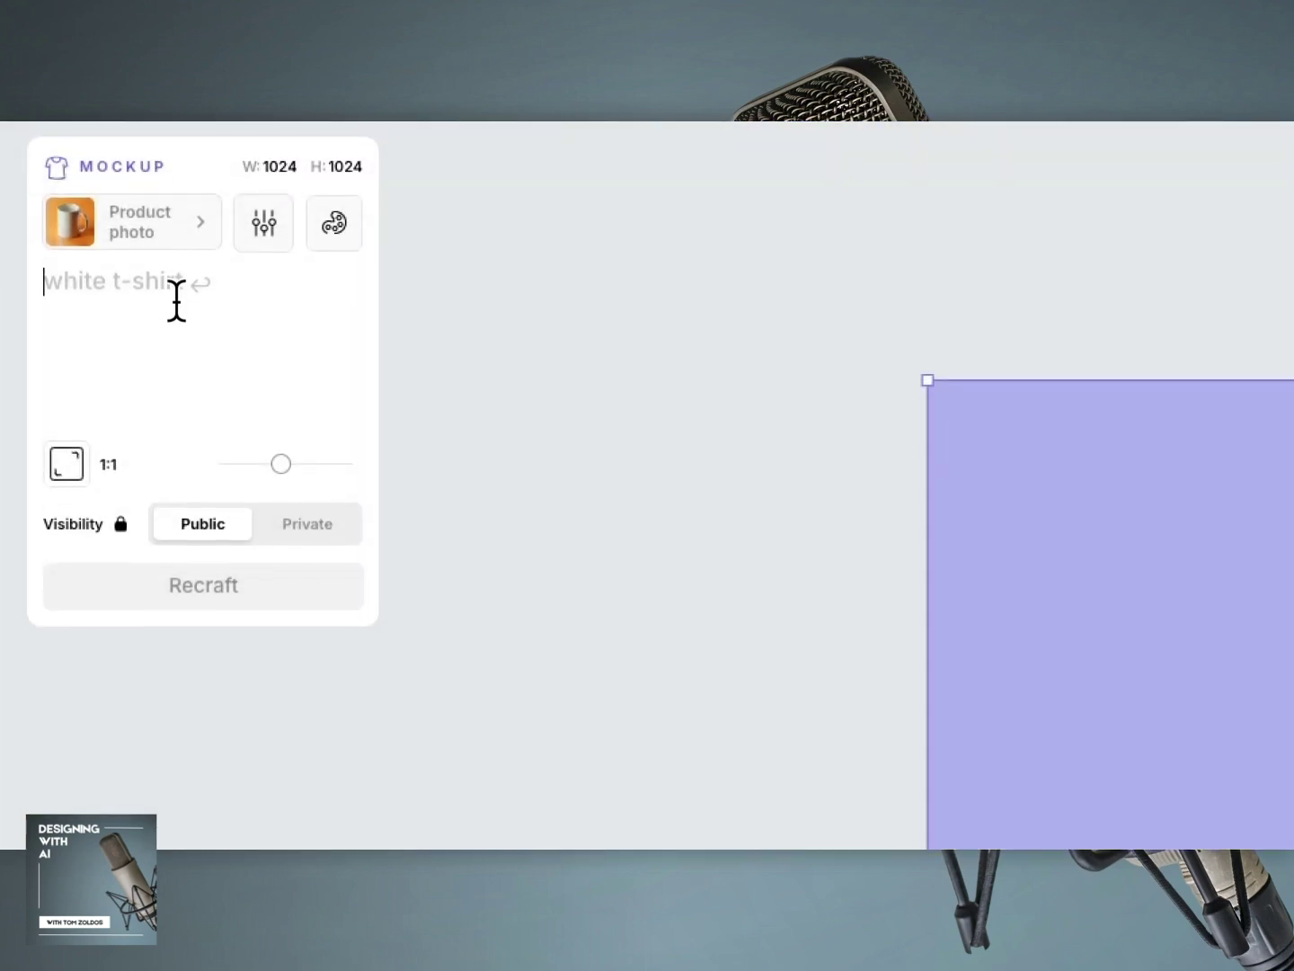
text(a man')
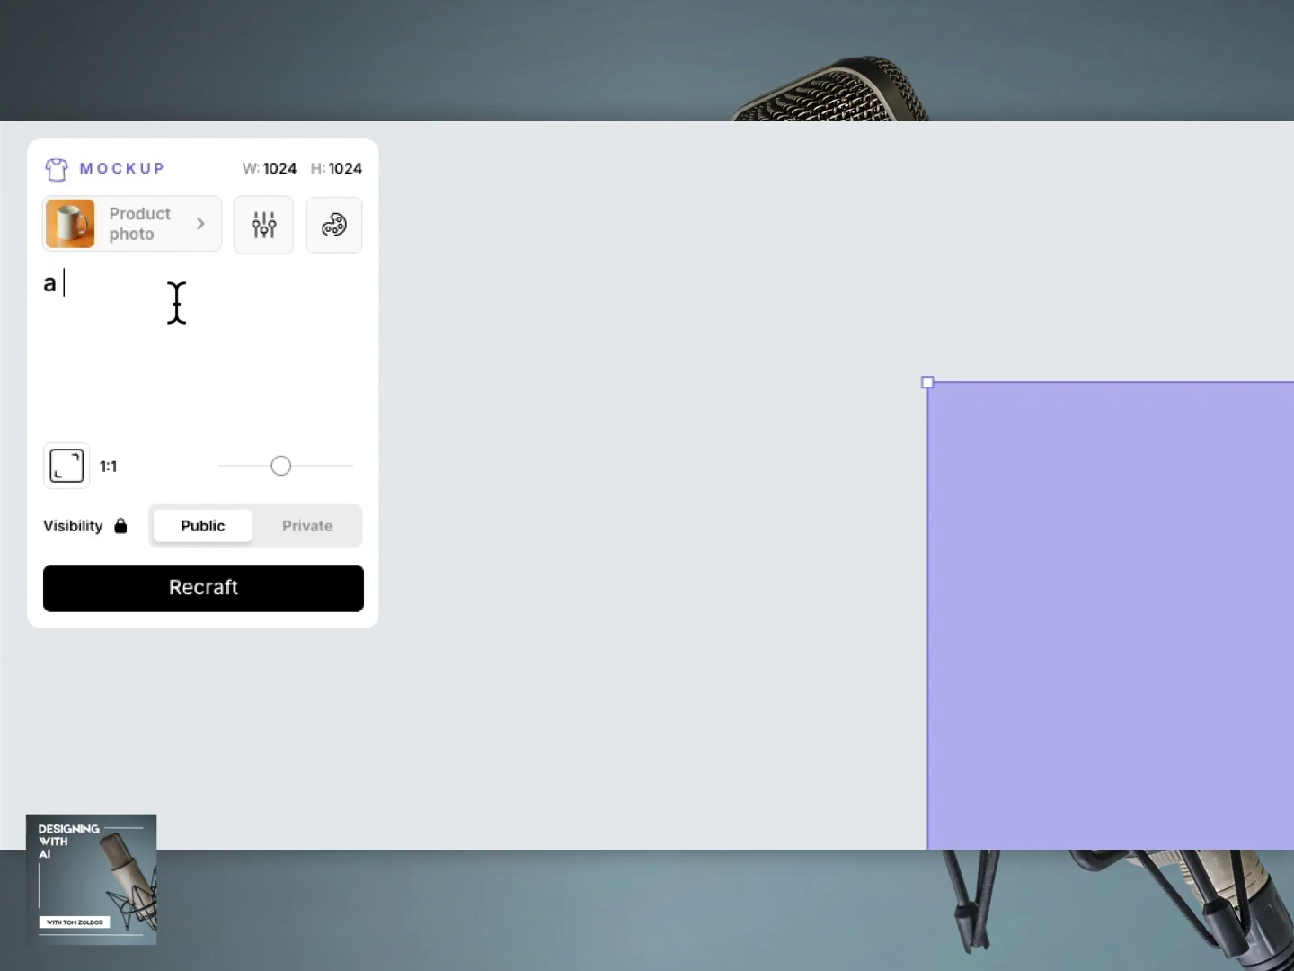
text(s white t-shi)
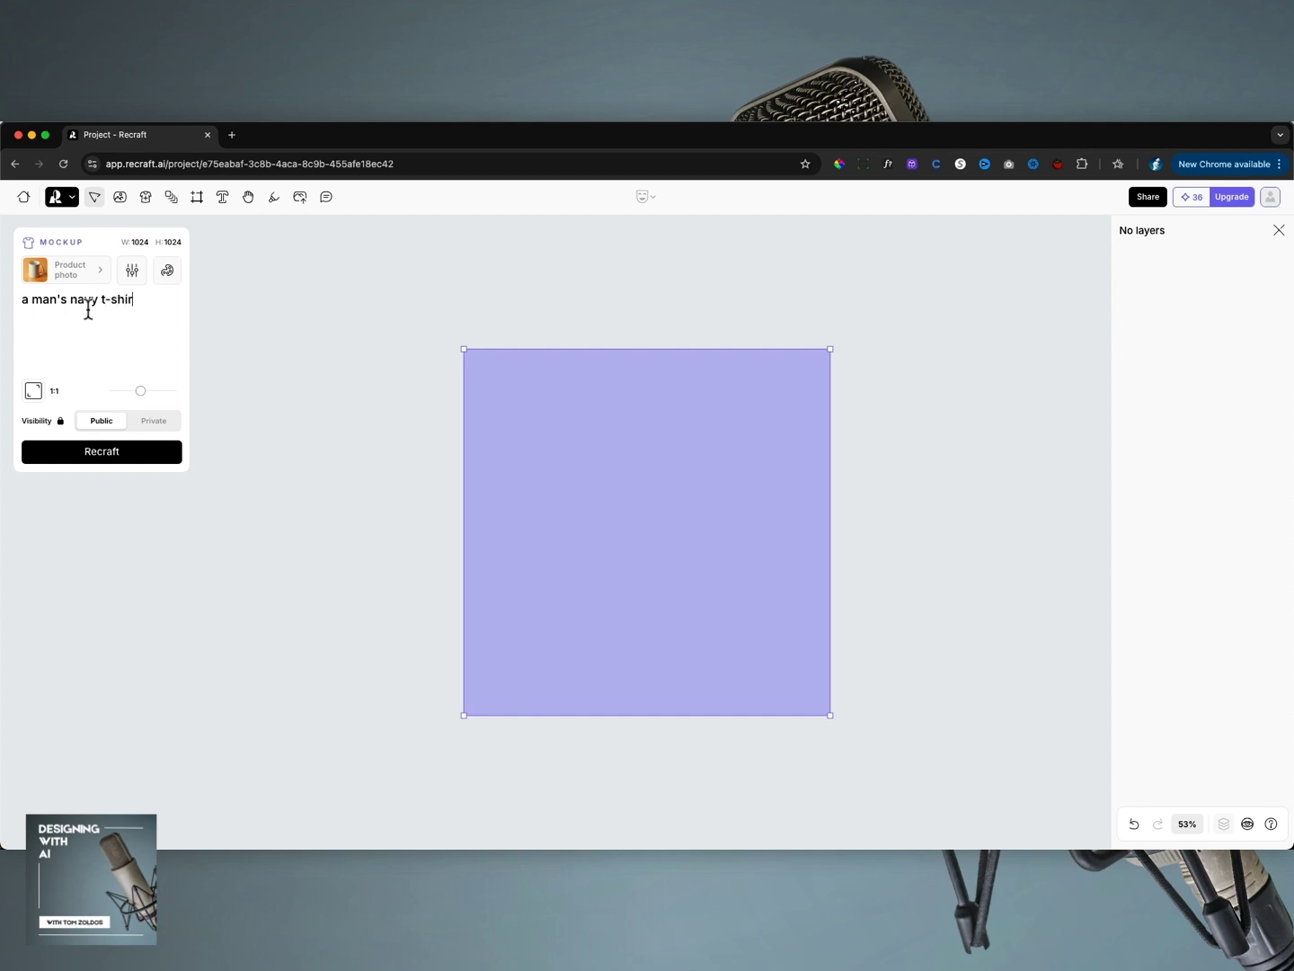
text(t)
key(Return)
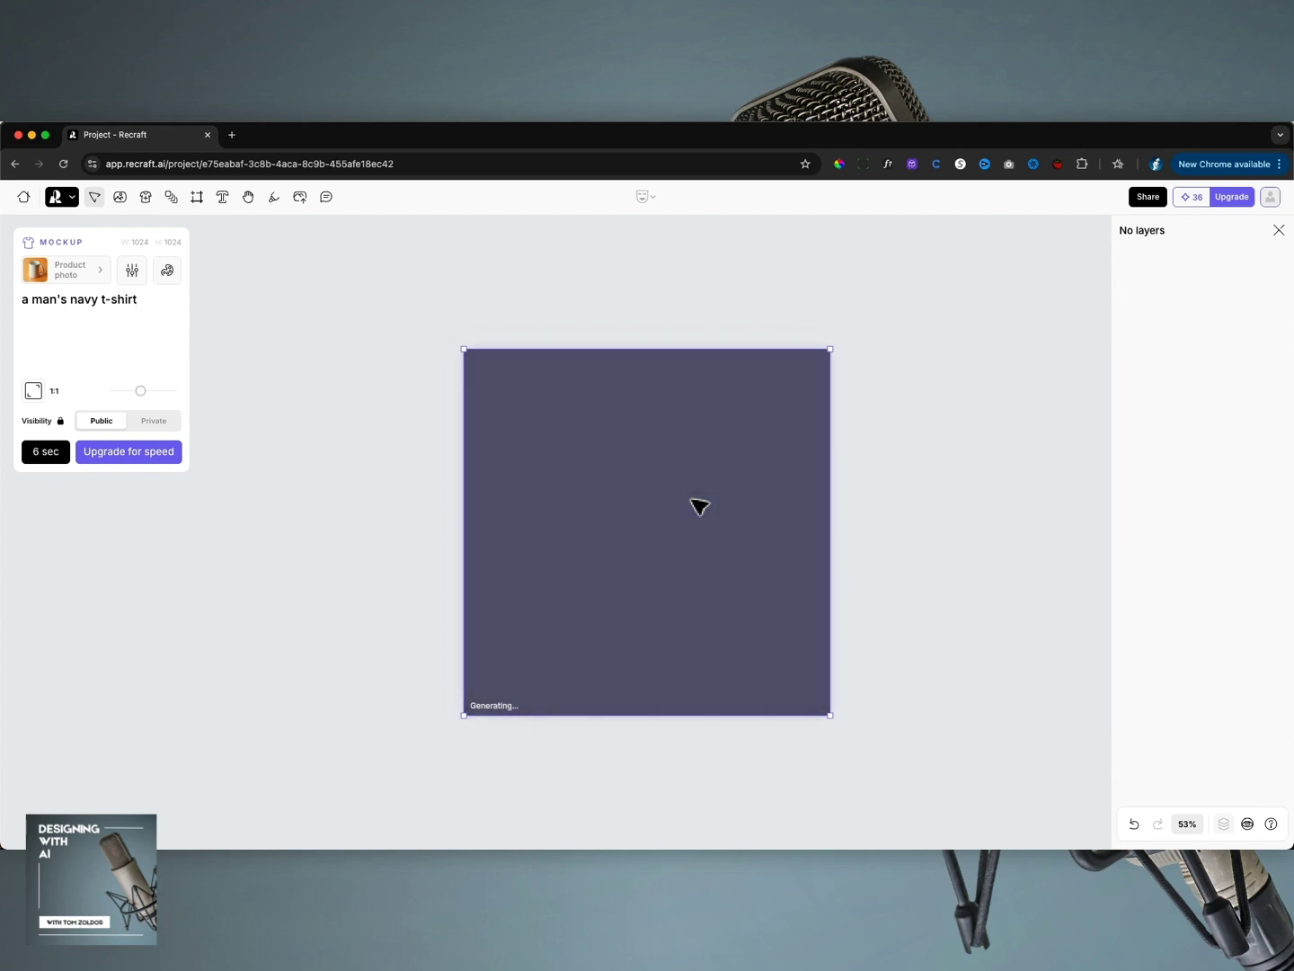
Generate the Vector art cartoon shark with baseball hat and bat inside the print frame on the new navy T-shirt mockup.
drag(674, 512, 668, 450)
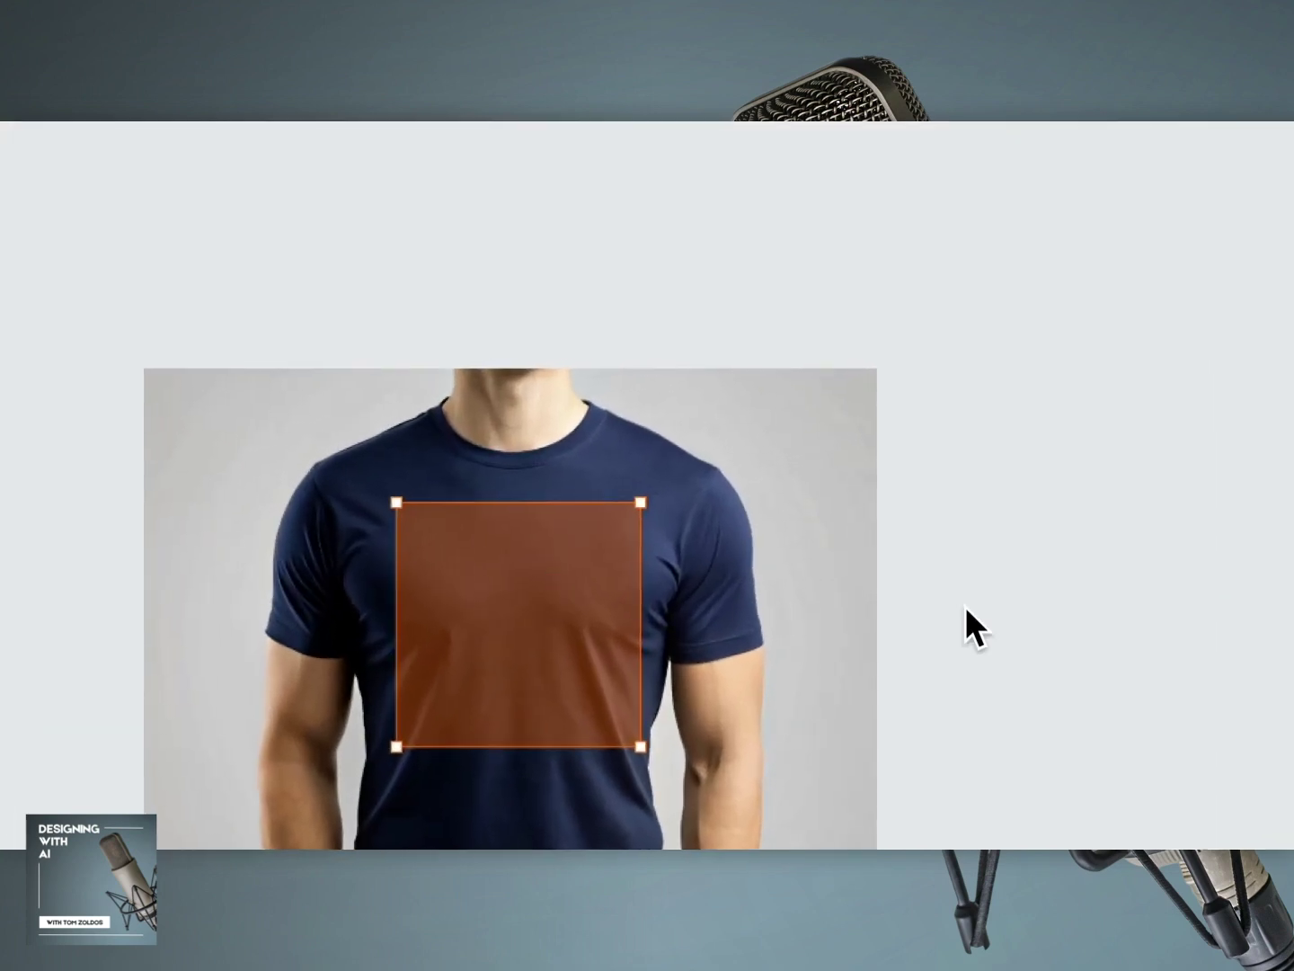
click(834, 621)
click(801, 611)
click(572, 616)
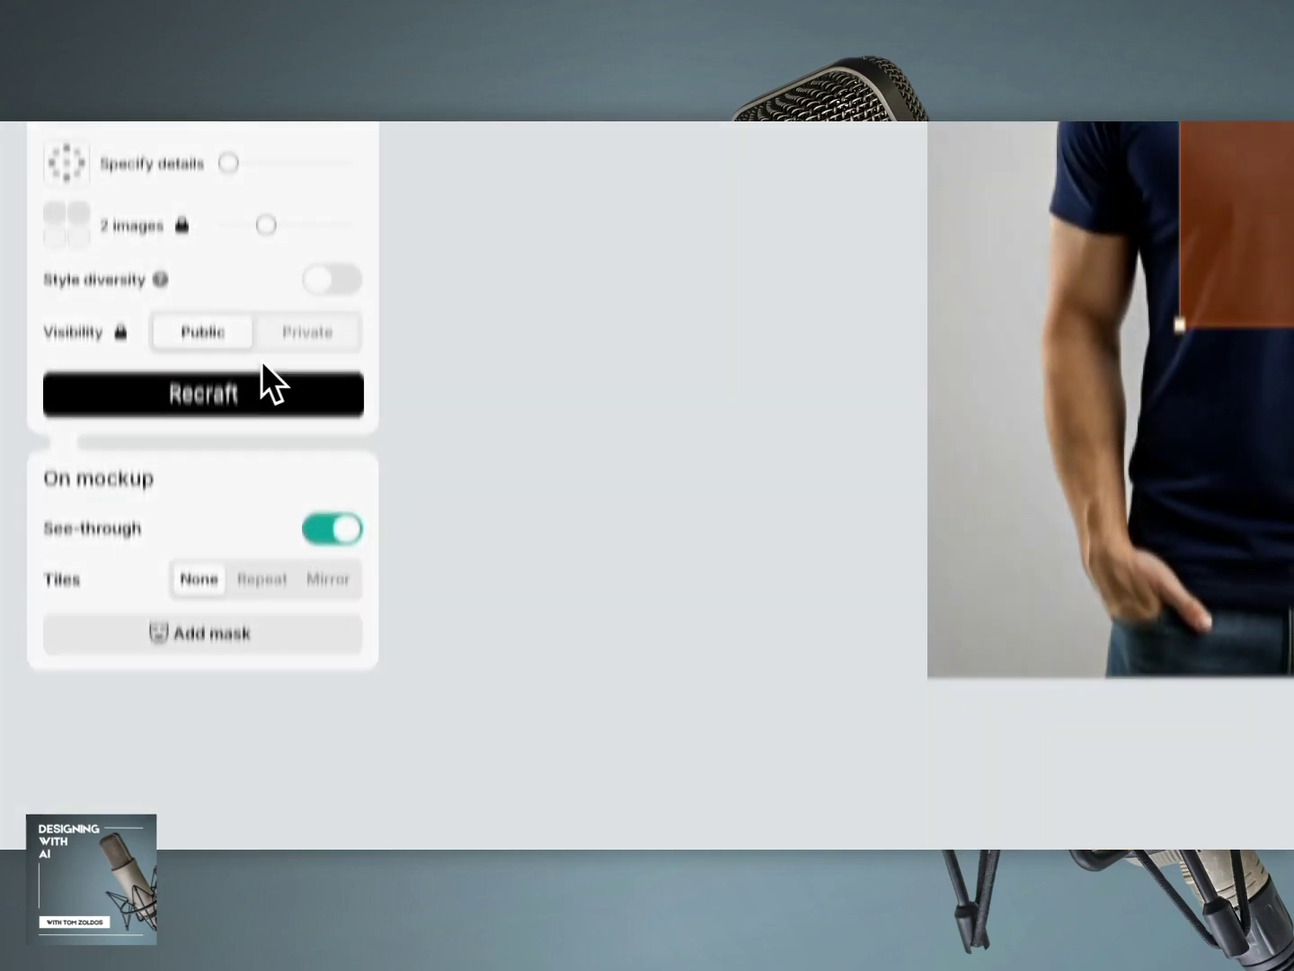
click(260, 321)
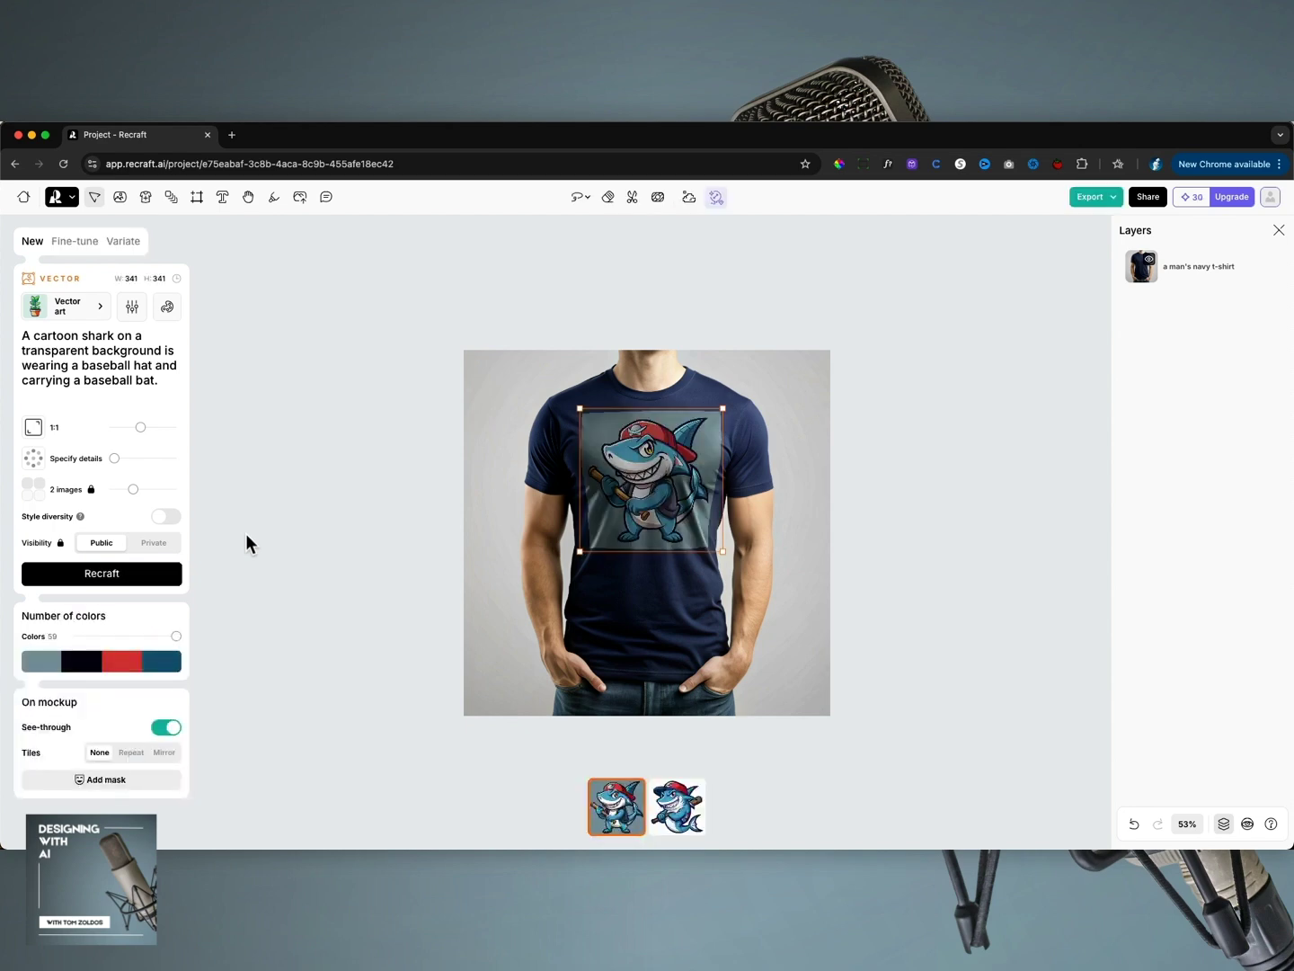
Switch the navy T-shirt's print to the second shark variation and turn off its see-through option.
click(835, 498)
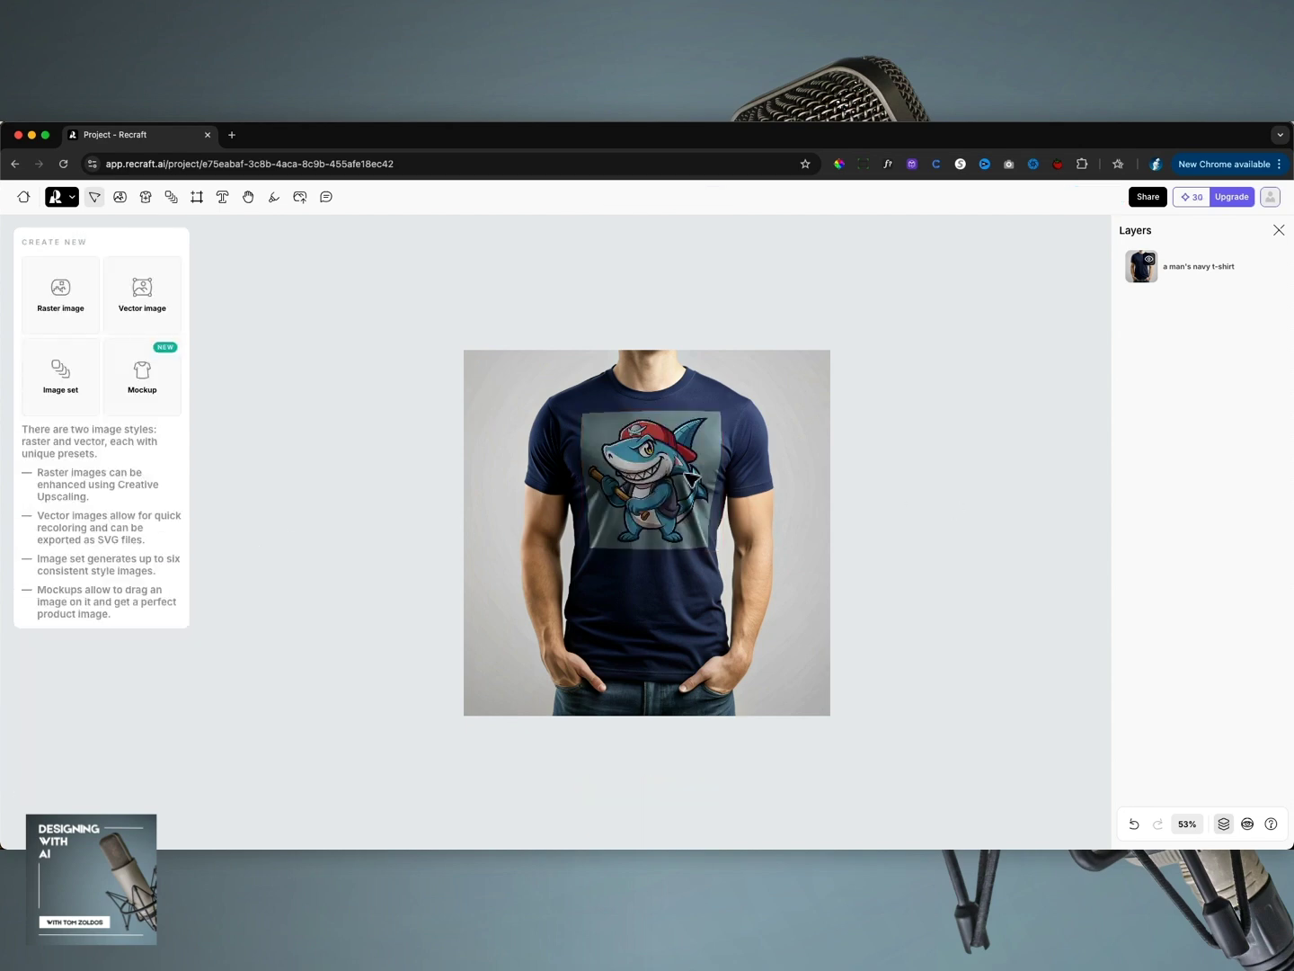
click(676, 482)
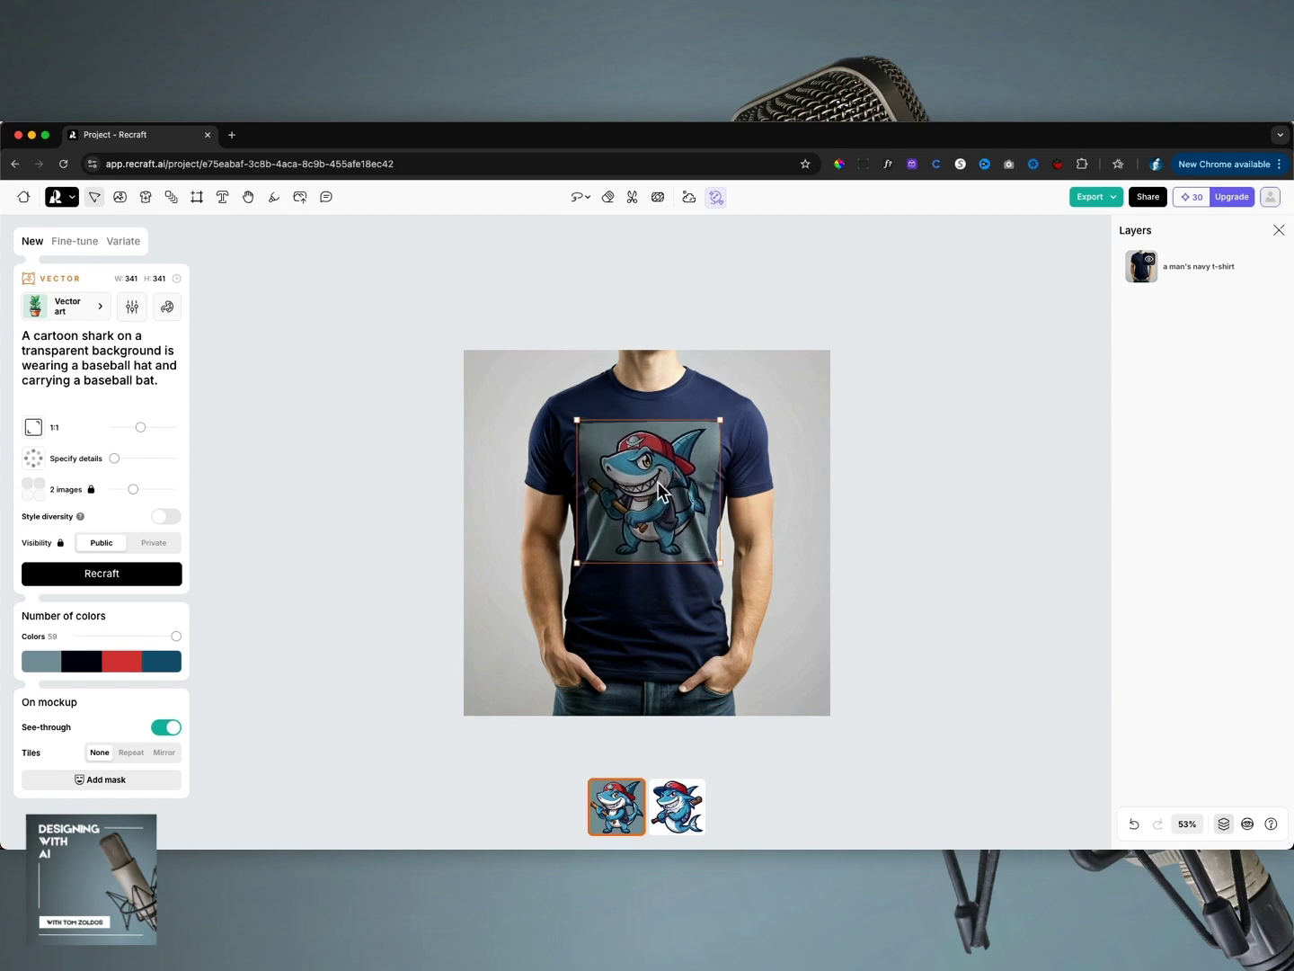
click(701, 799)
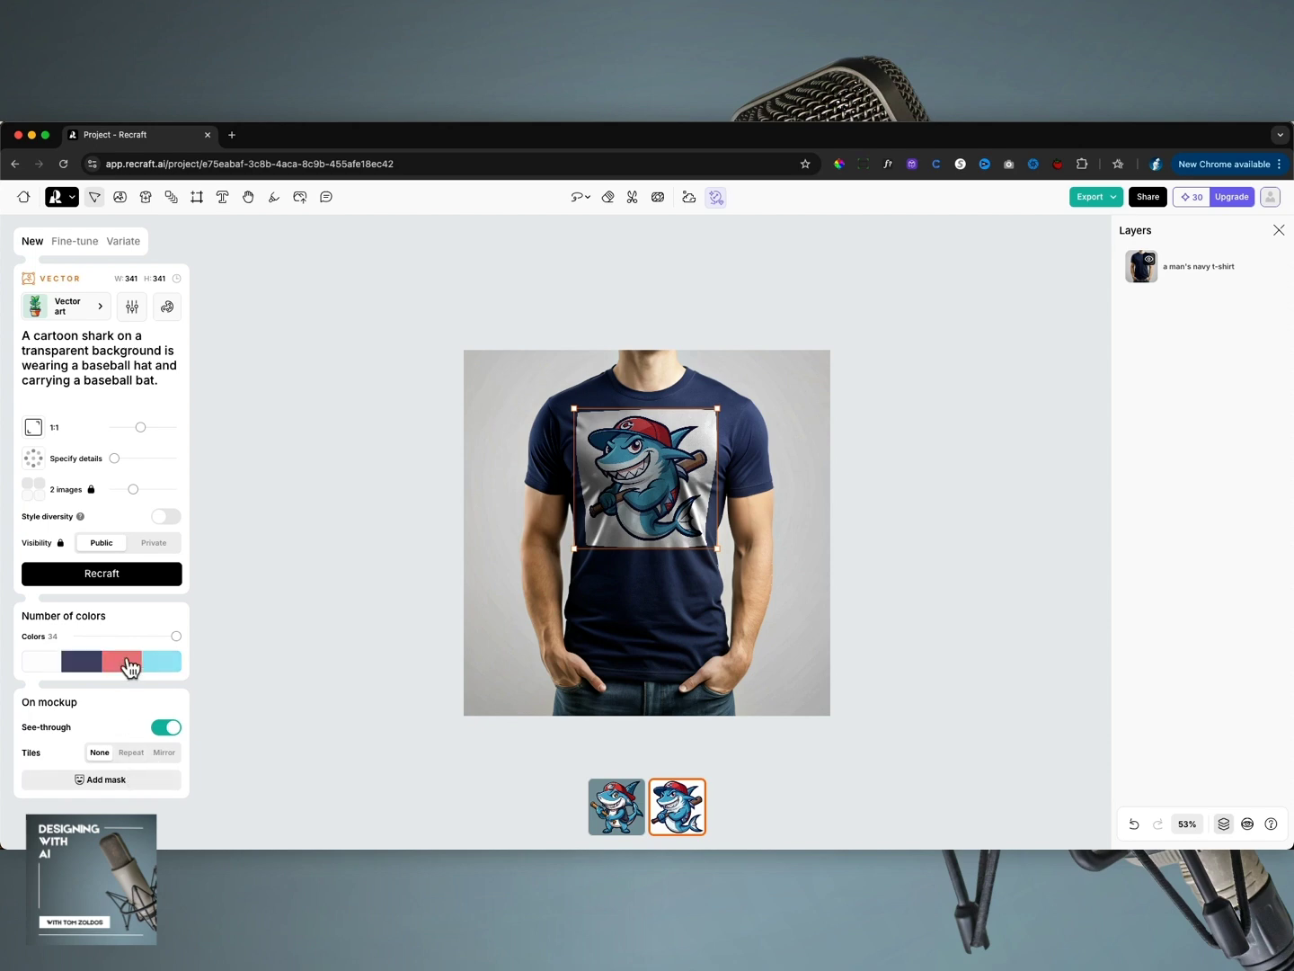
click(164, 734)
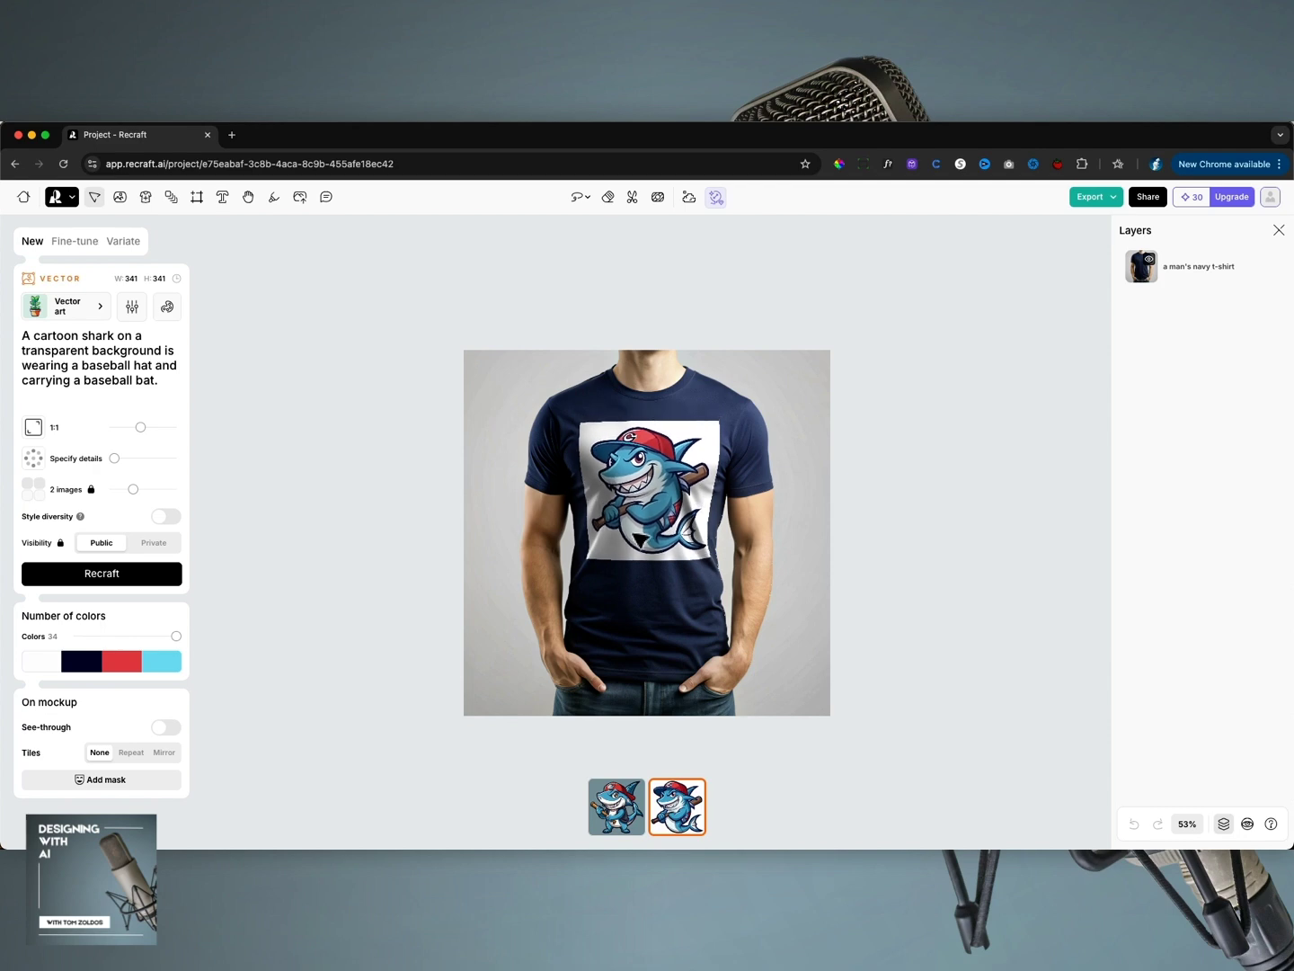
click(643, 542)
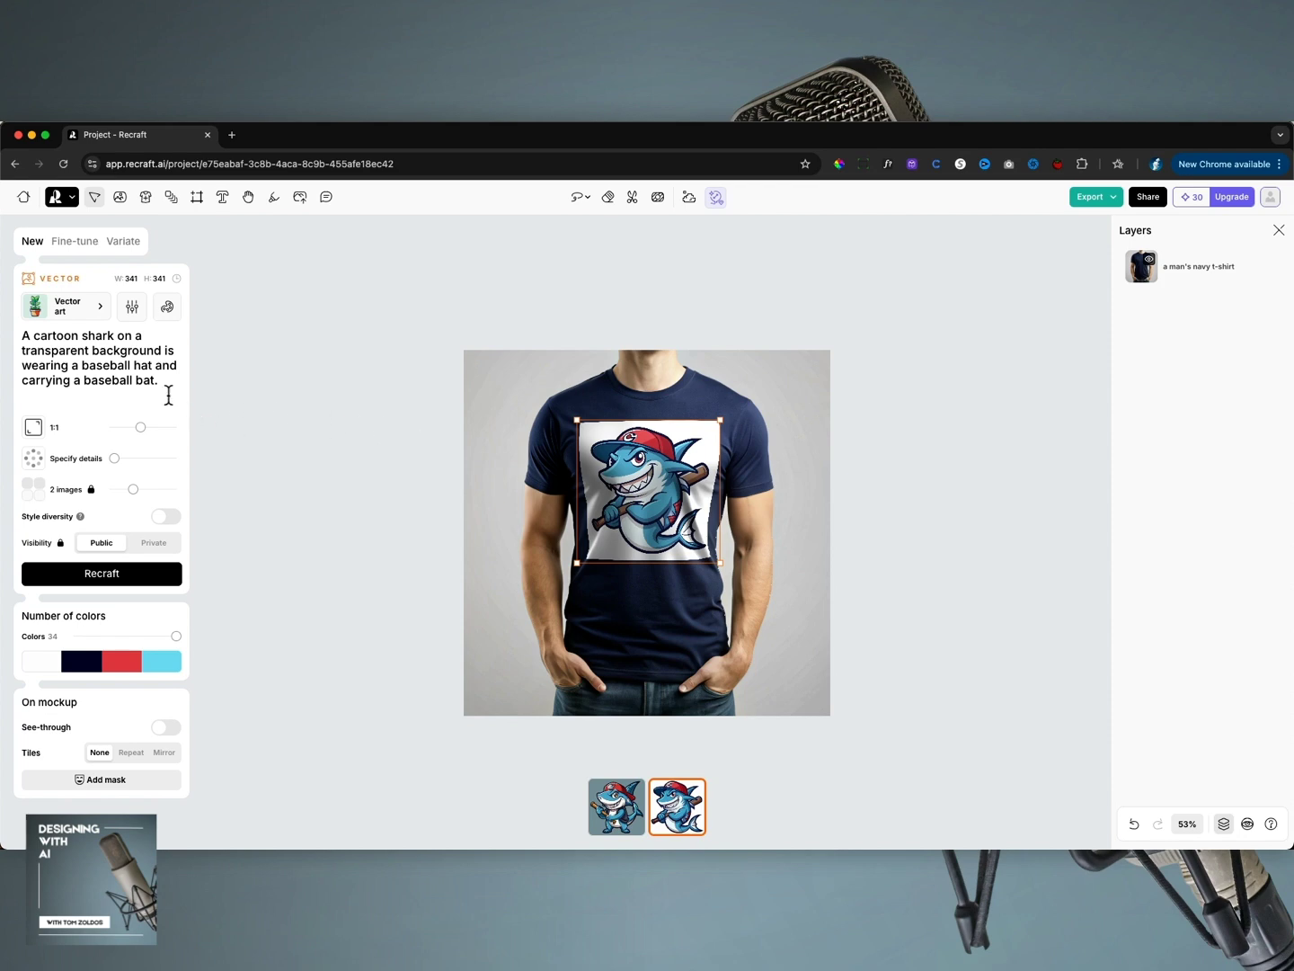
click(364, 413)
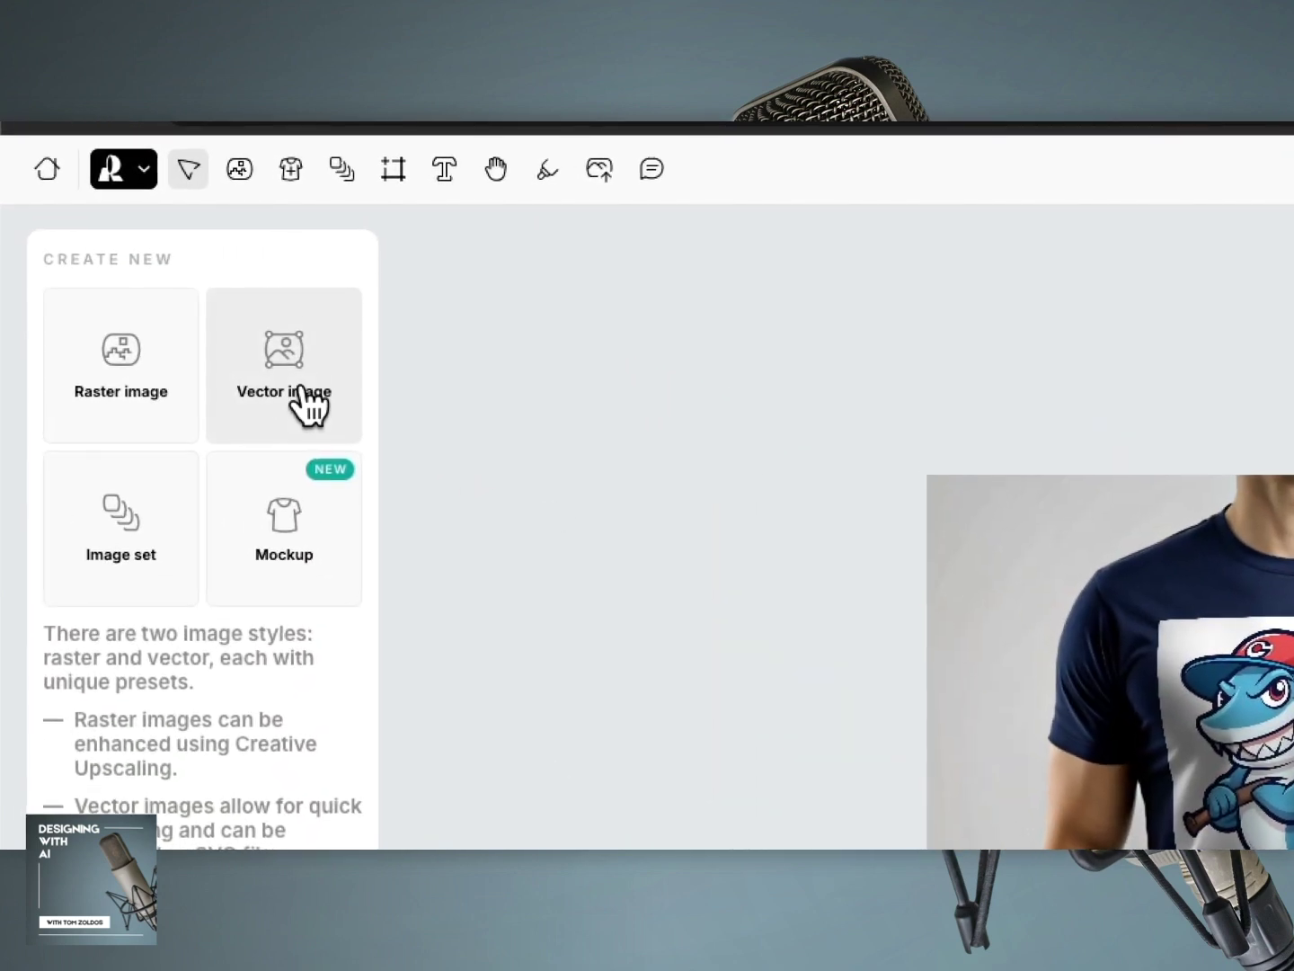
Generate a second mockup from the prompt "white t-shirt" and place it beside the navy T-shirt.
click(303, 549)
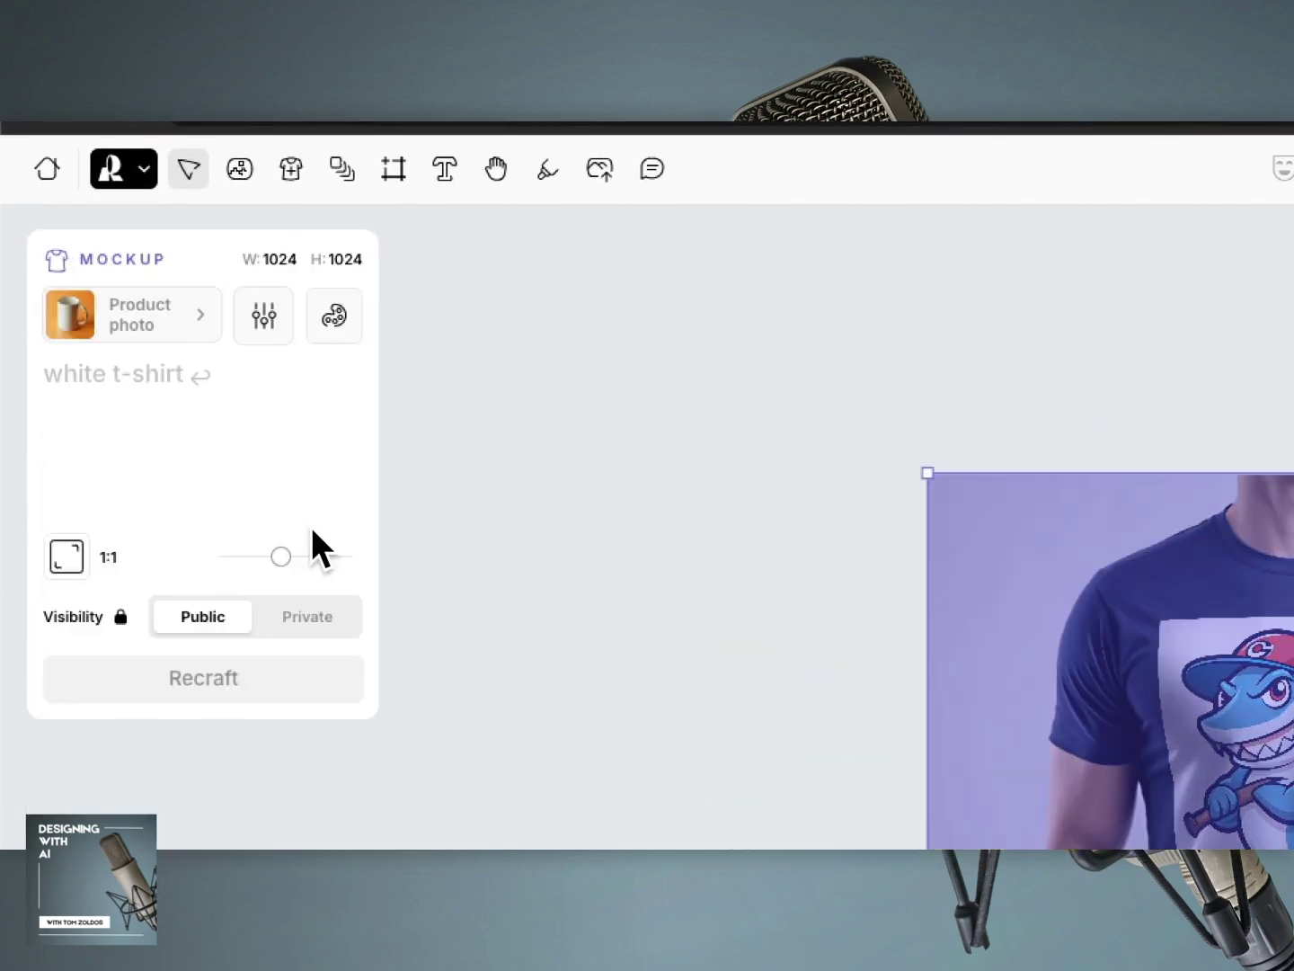
click(146, 392)
text(white t-shirt)
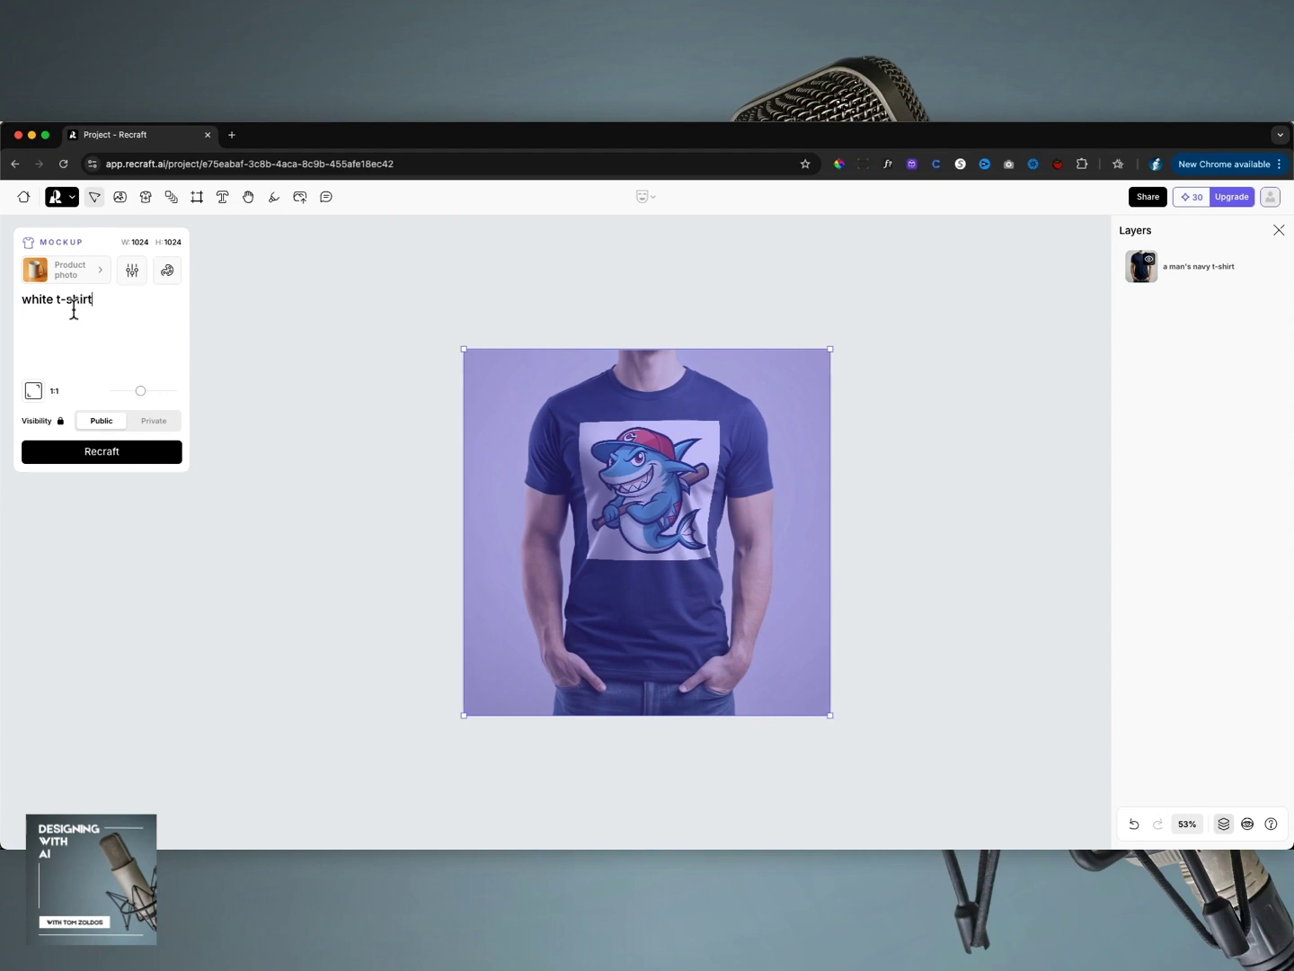
key(Return)
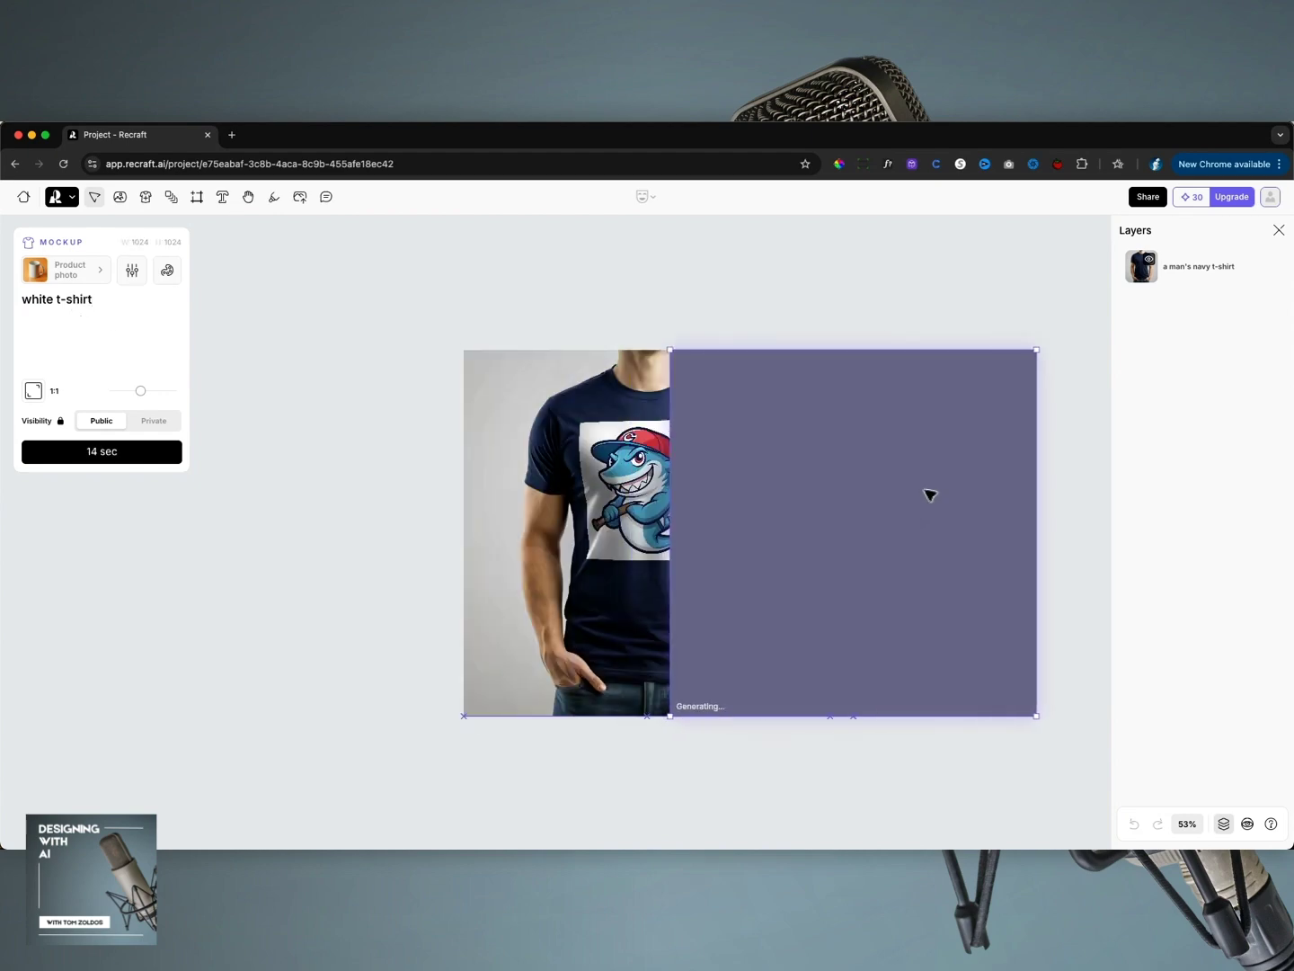
scroll(546, 606, right, 5)
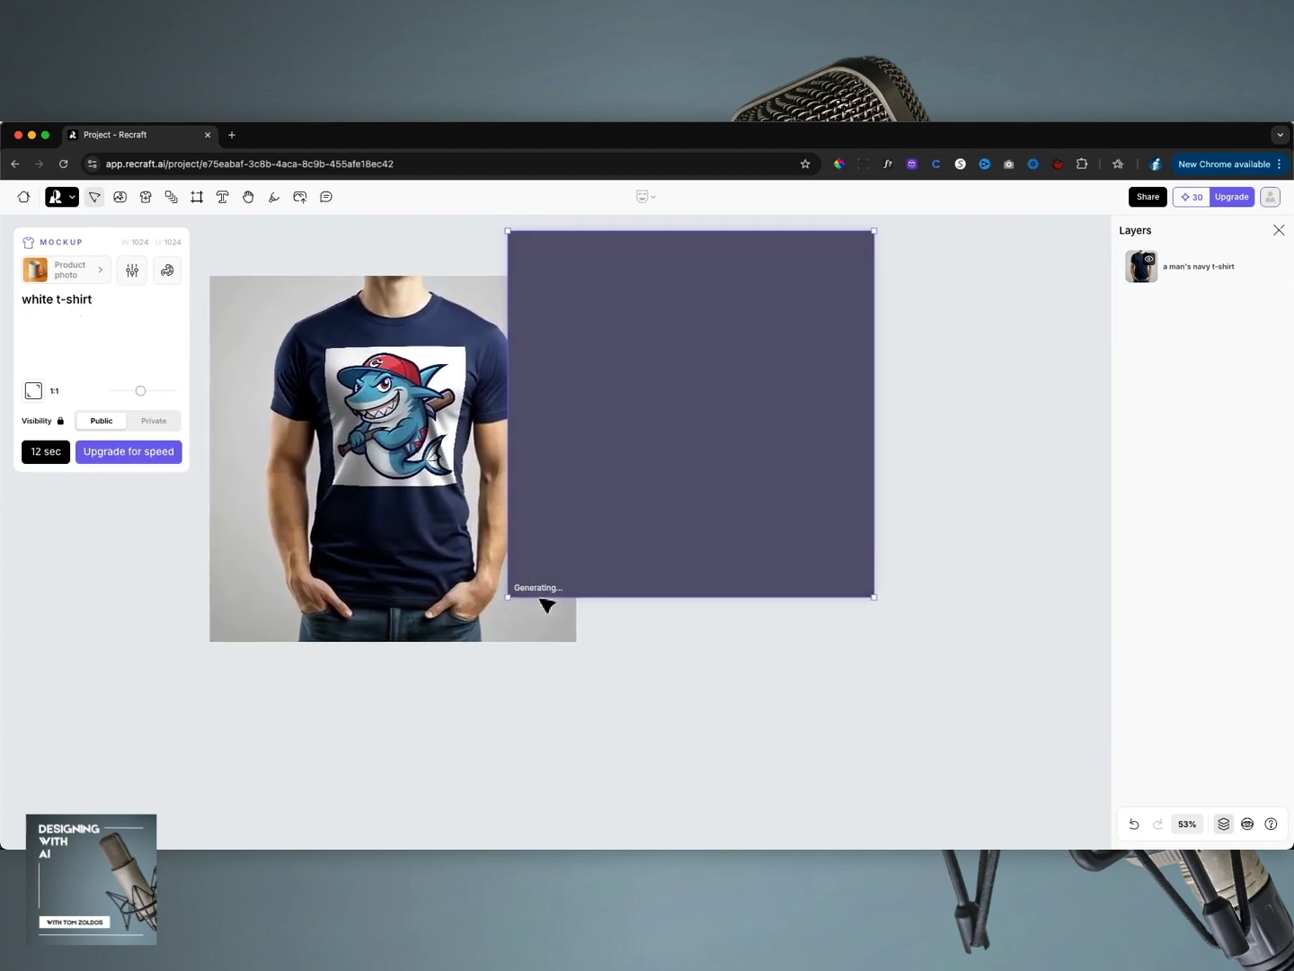
click(696, 687)
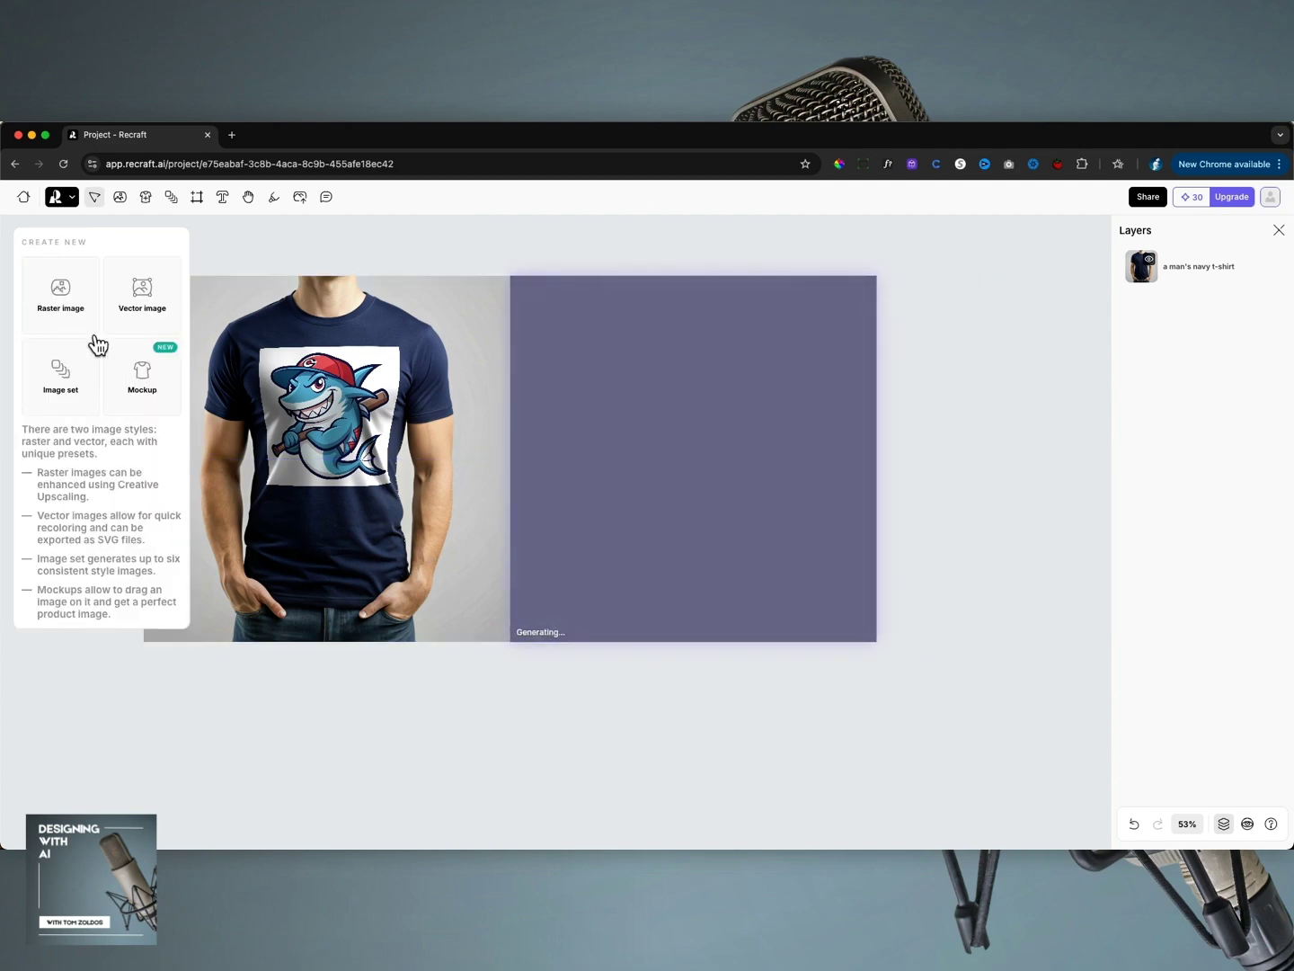
Delete the placeholder frame from the white T-shirt, and move the shark print from the navy T-shirt onto its chest.
click(604, 337)
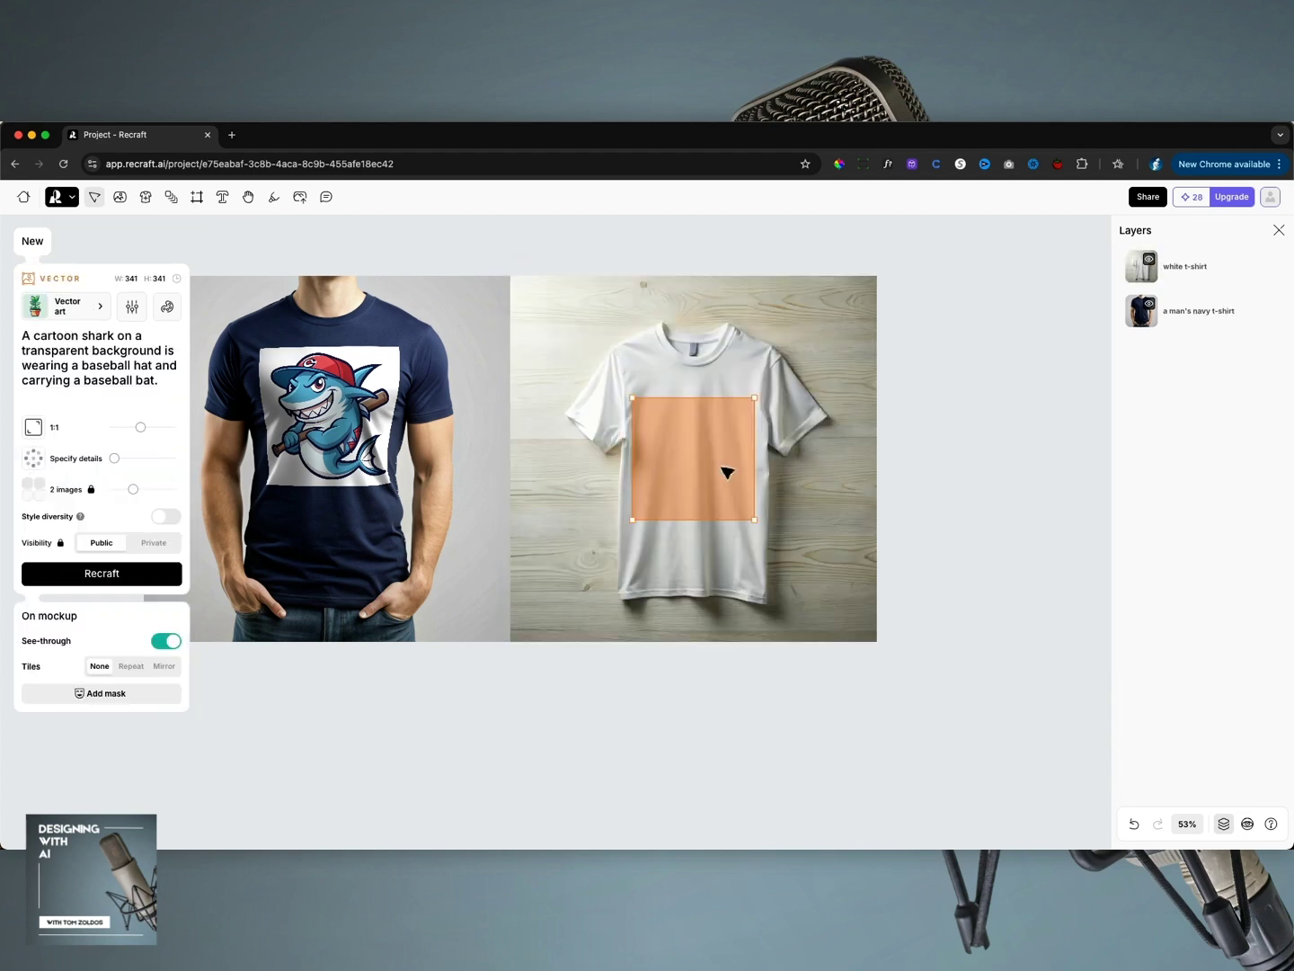
drag(727, 472, 1029, 529)
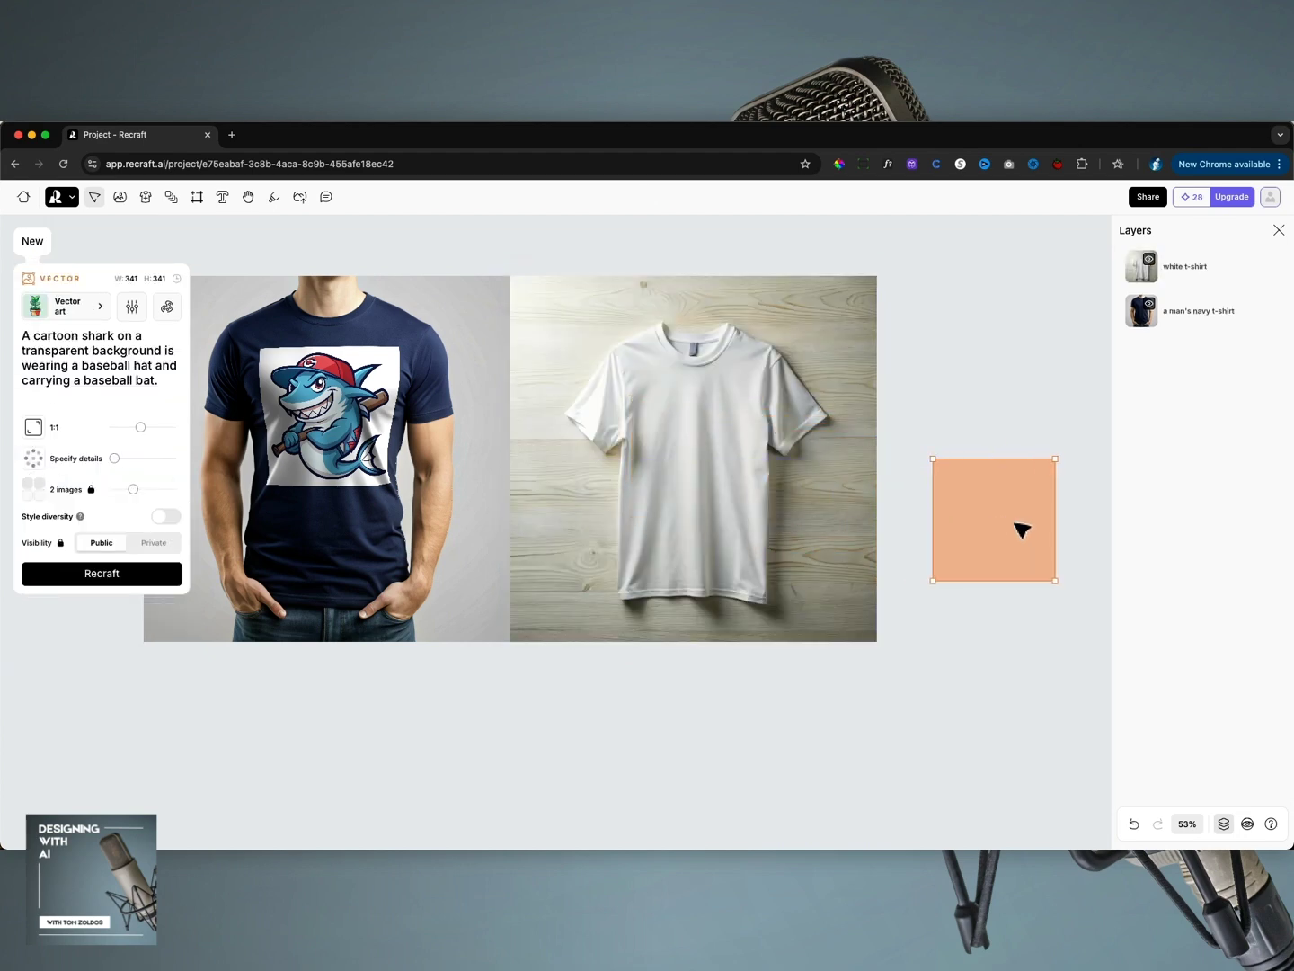
key(BackSpace)
drag(329, 416, 785, 456)
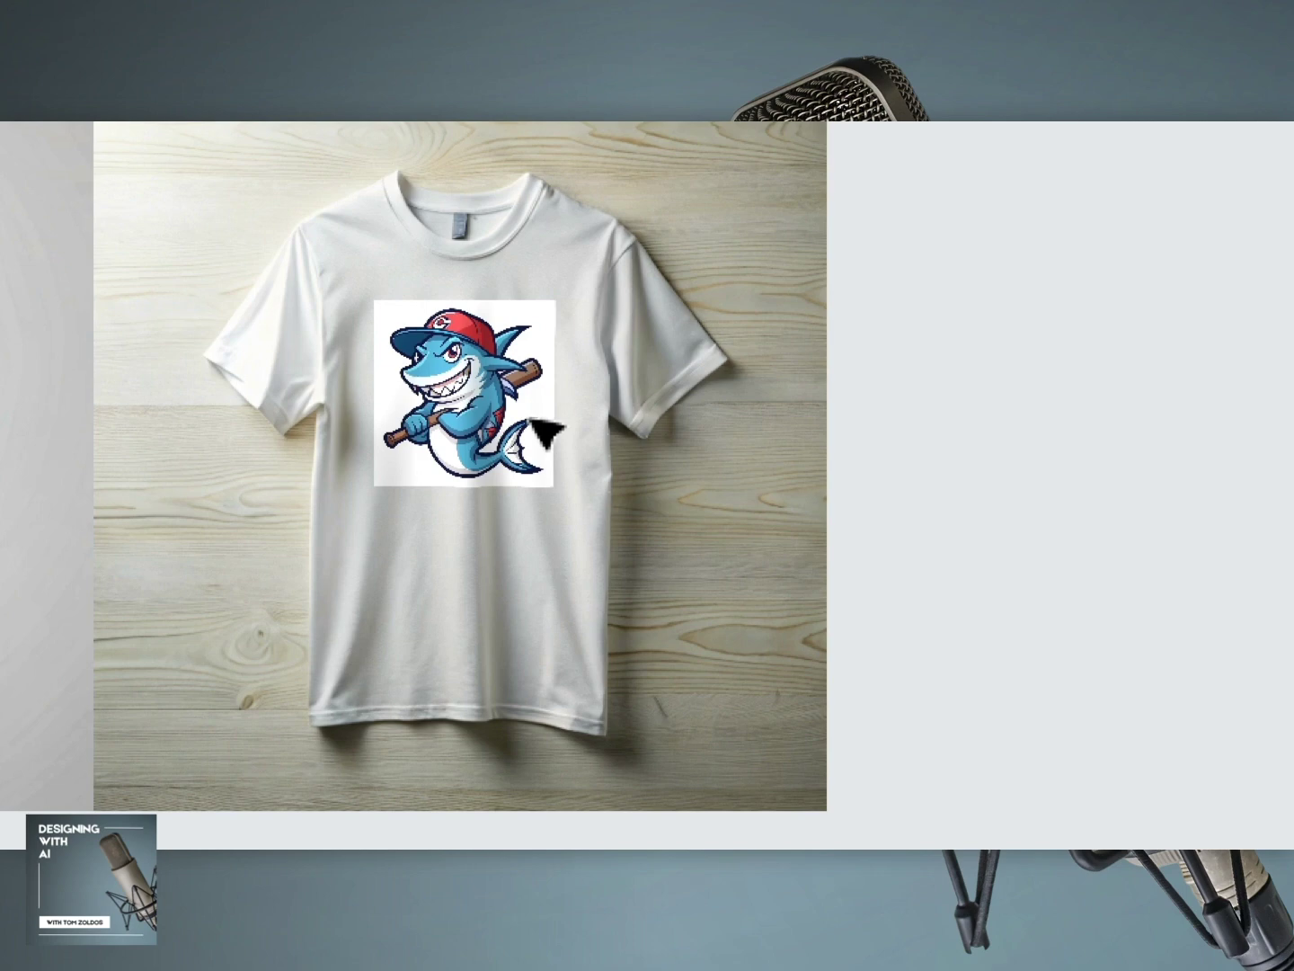
drag(548, 433, 504, 436)
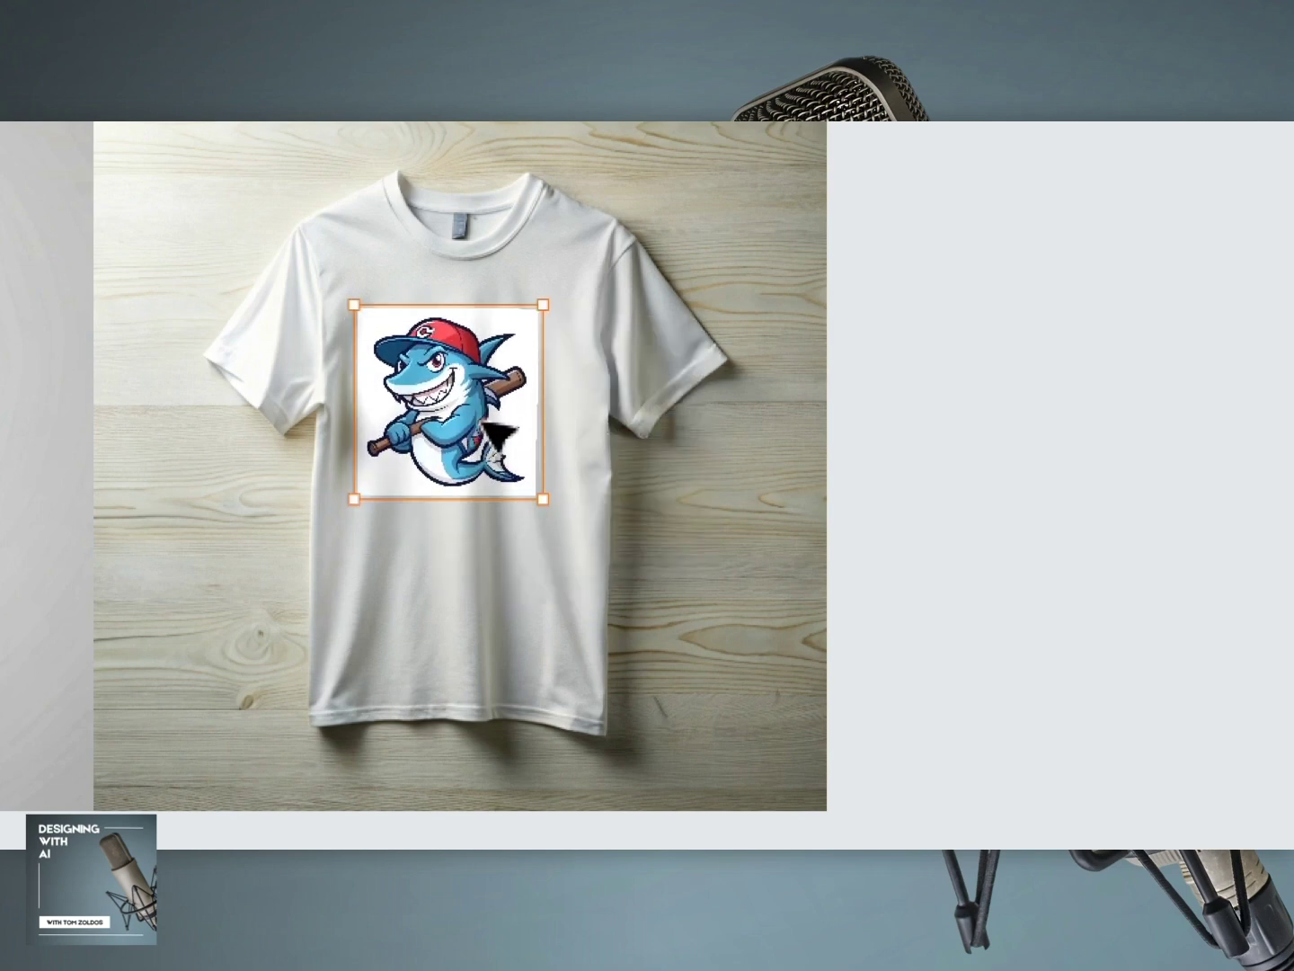
key(Delete)
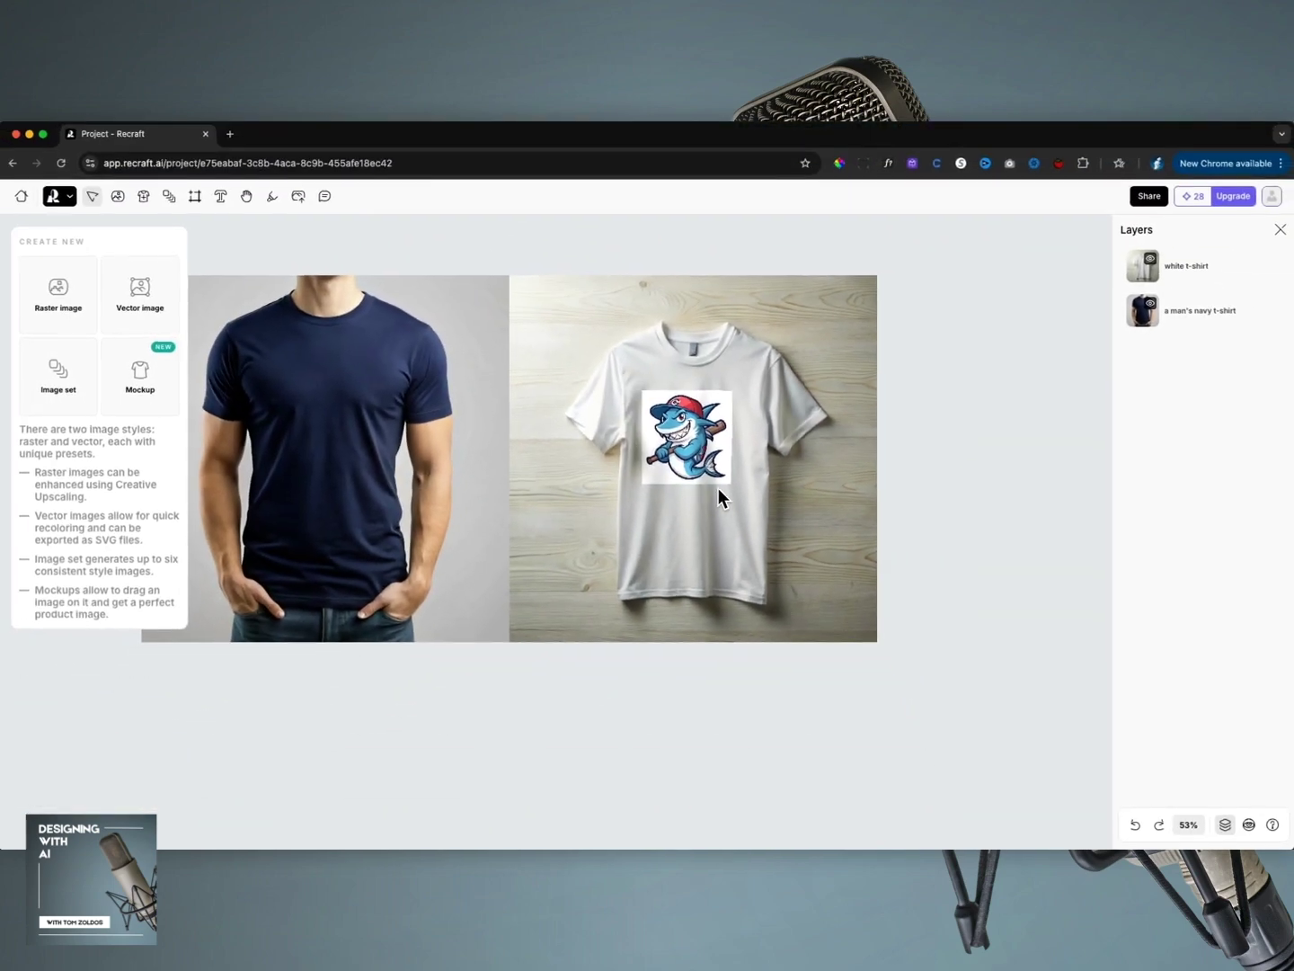
Try deleting the white T-shirt mockup, and undo the deletion.
click(814, 502)
key(Delete)
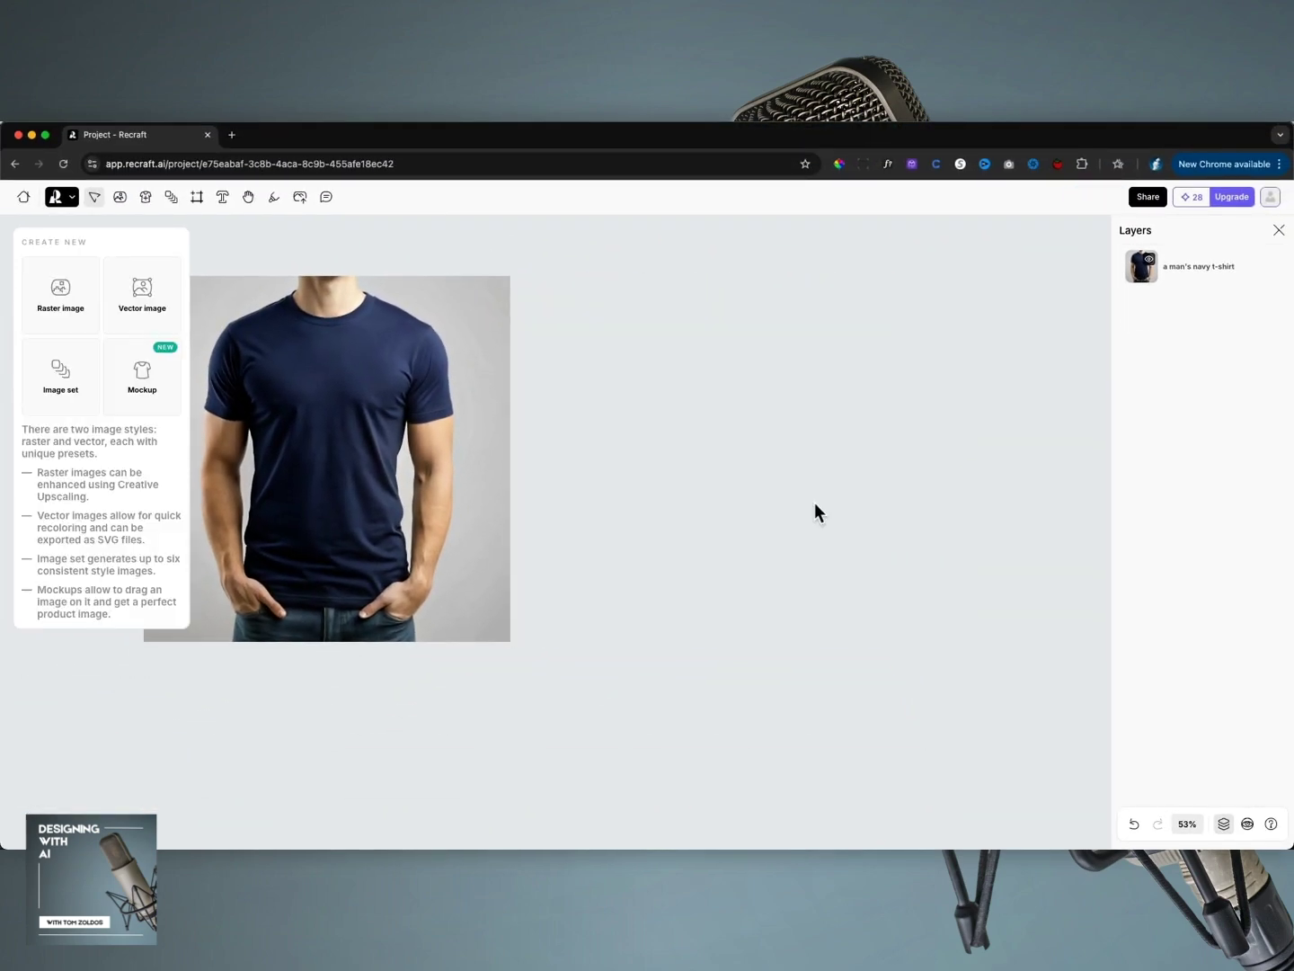
key(super+z)
key(super+z)
key(super+z)
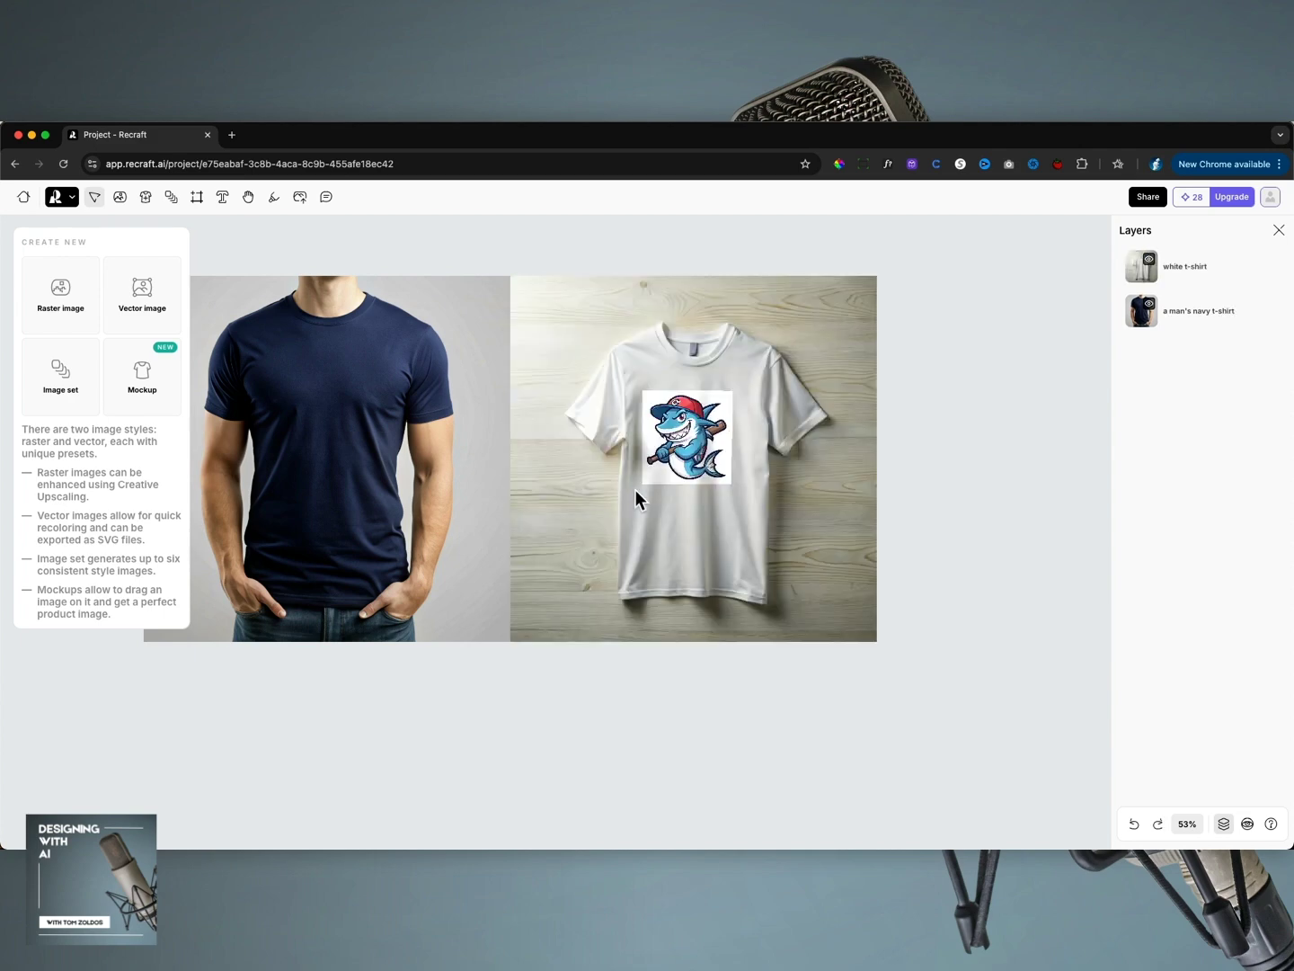
Move the shark print back onto the navy T-shirt and delete the white T-shirt mockup.
drag(955, 535, 340, 419)
click(757, 524)
key(Delete)
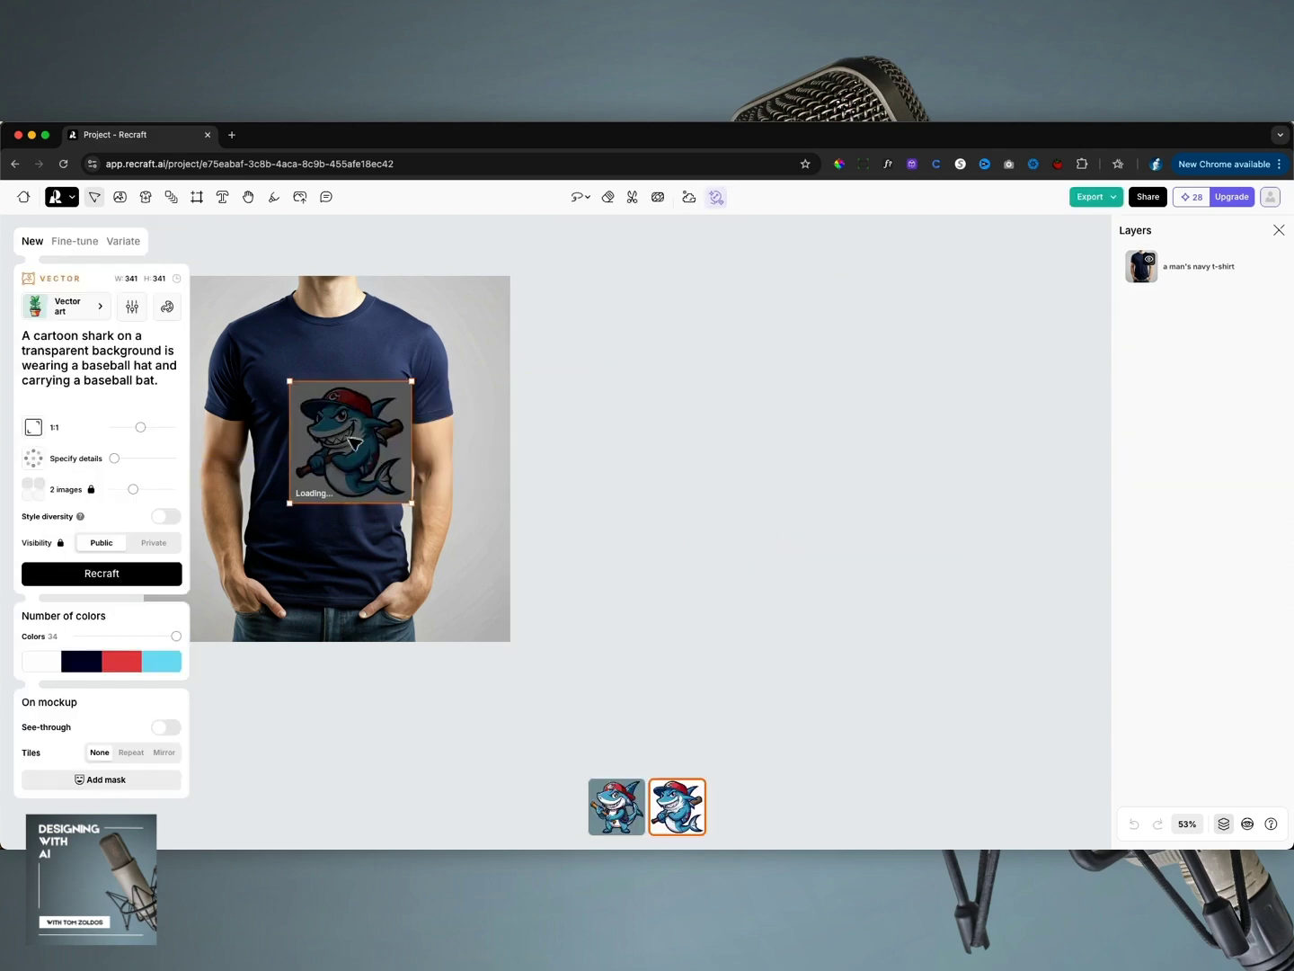
click(699, 462)
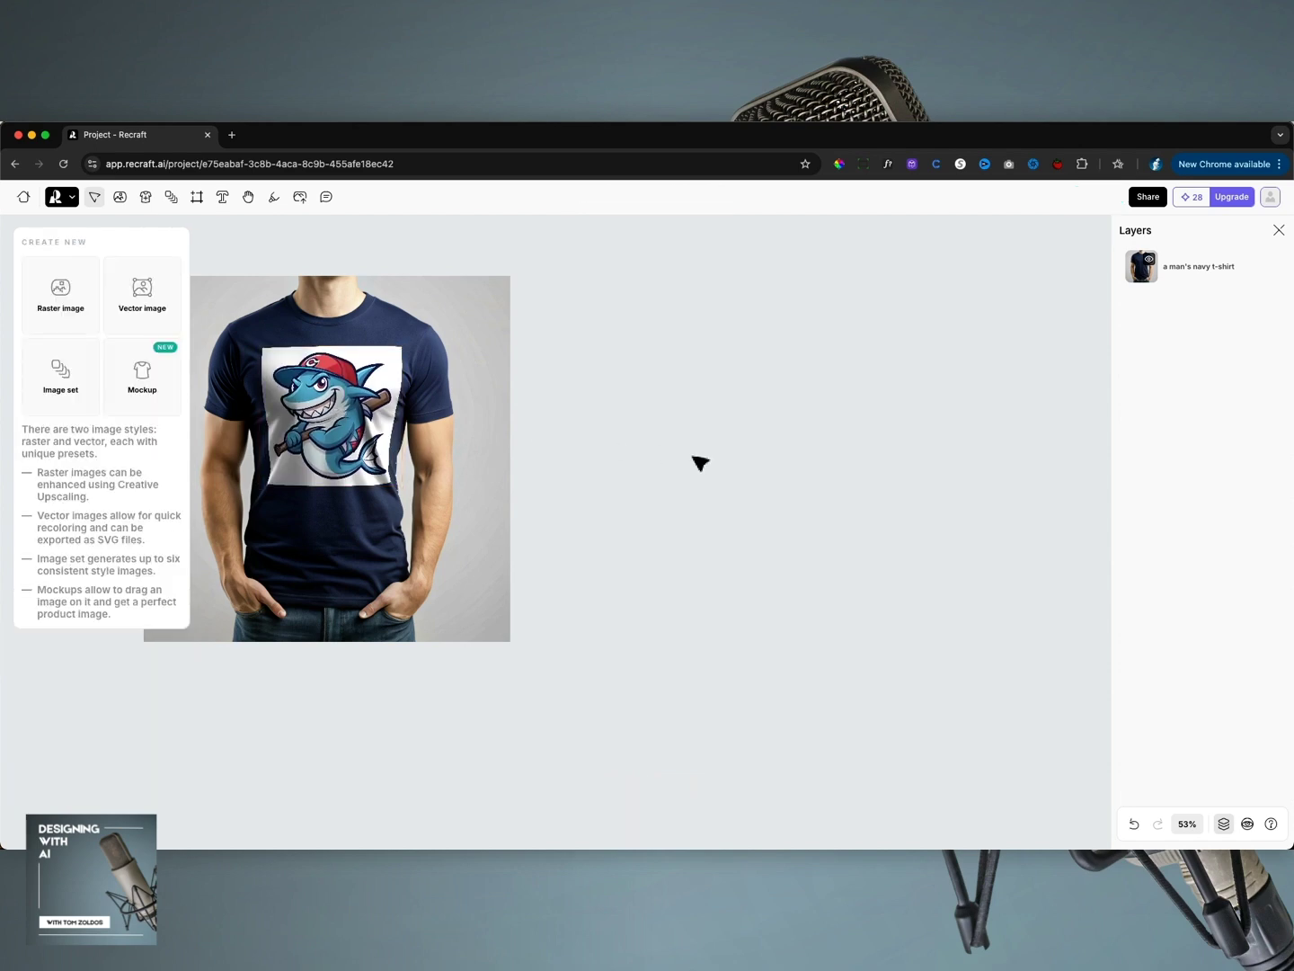
Generate a mockup from the prompt "a white coffee mug" beside the navy T-shirt, and delete the mug's placeholder frame.
click(137, 373)
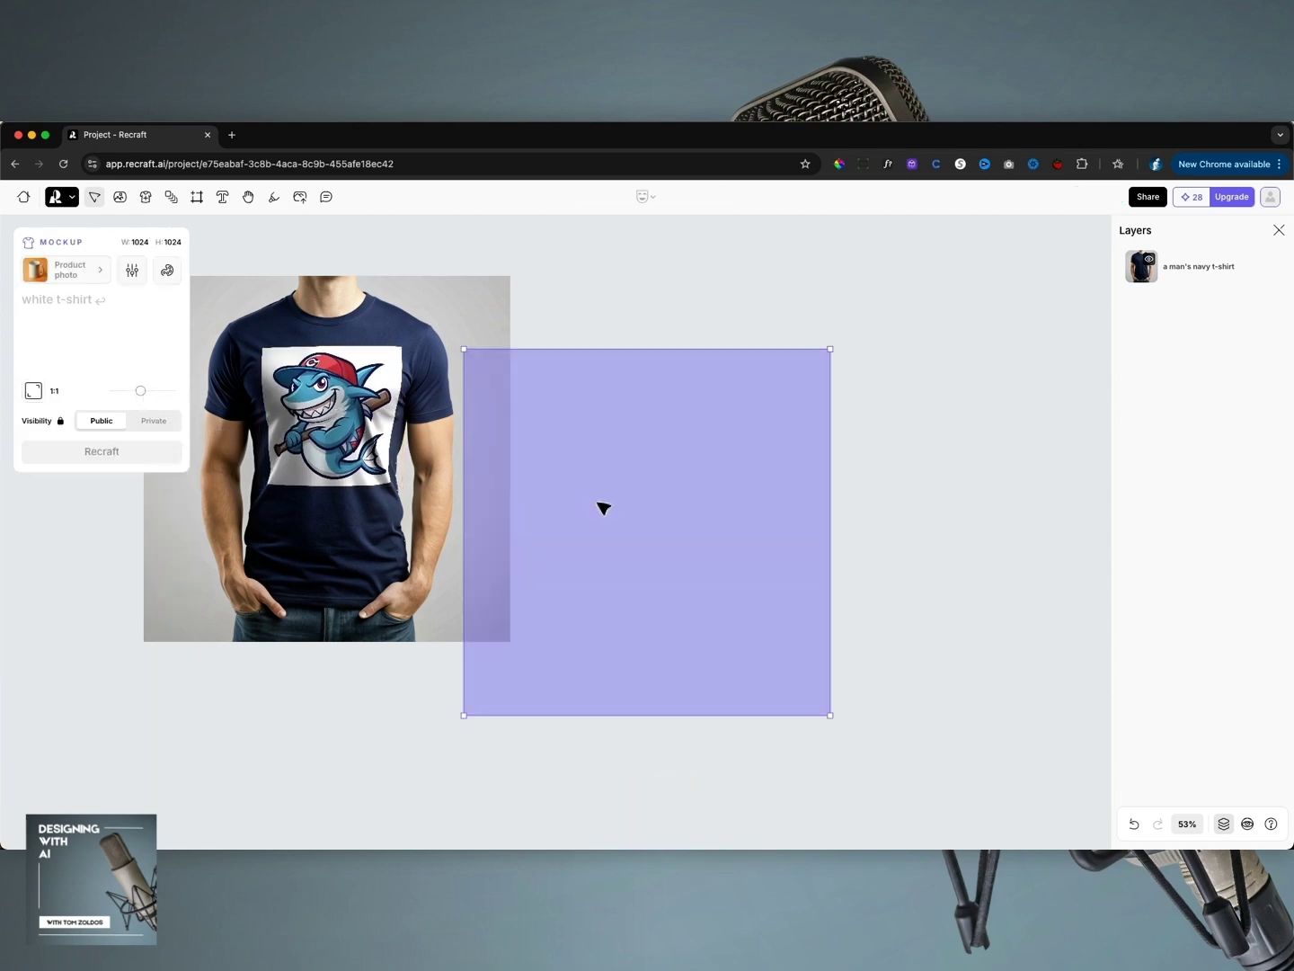
drag(603, 507, 661, 432)
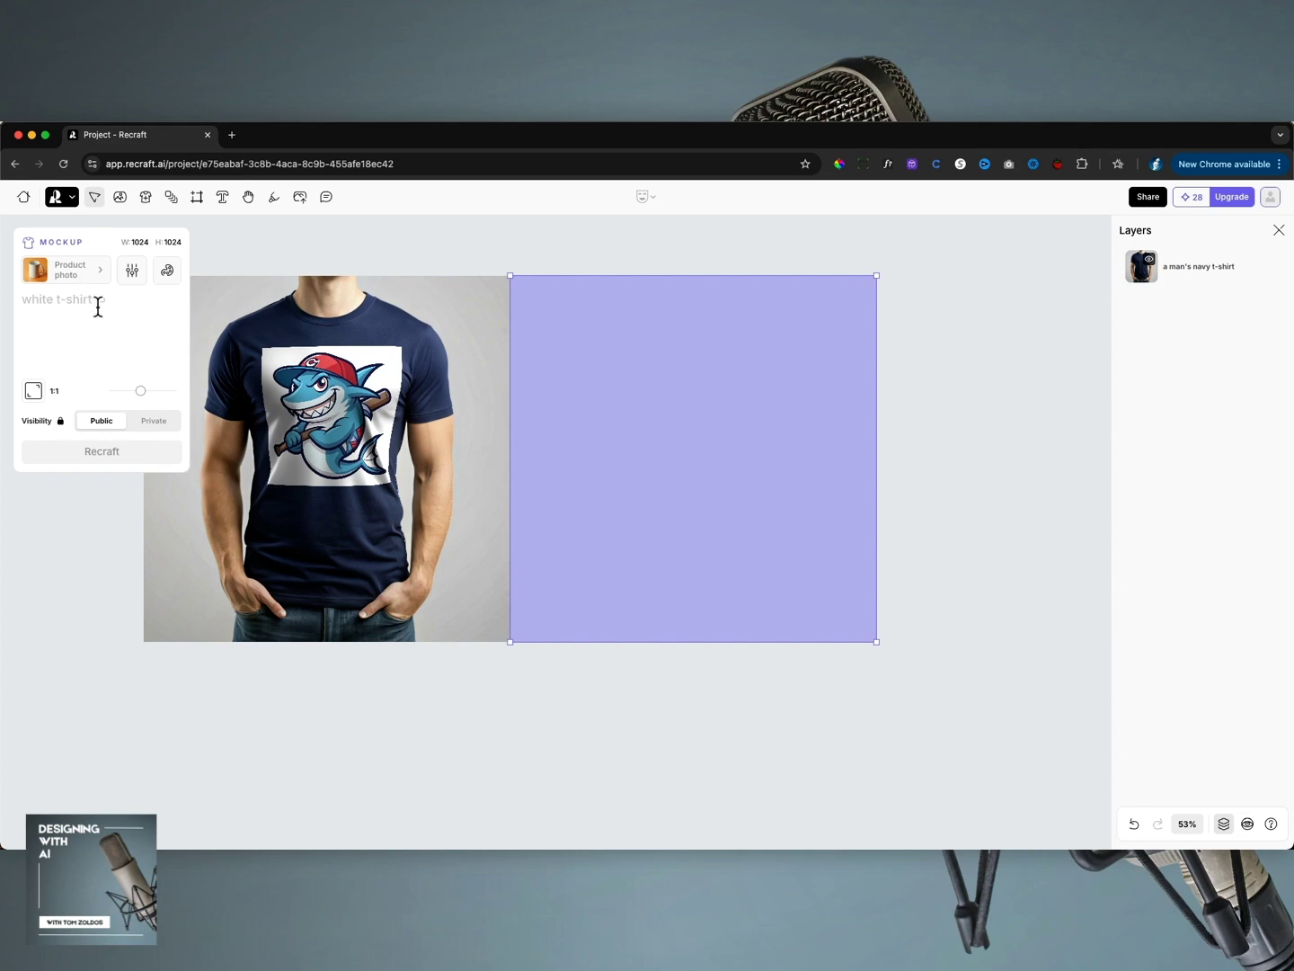
click(98, 307)
text(a eh)
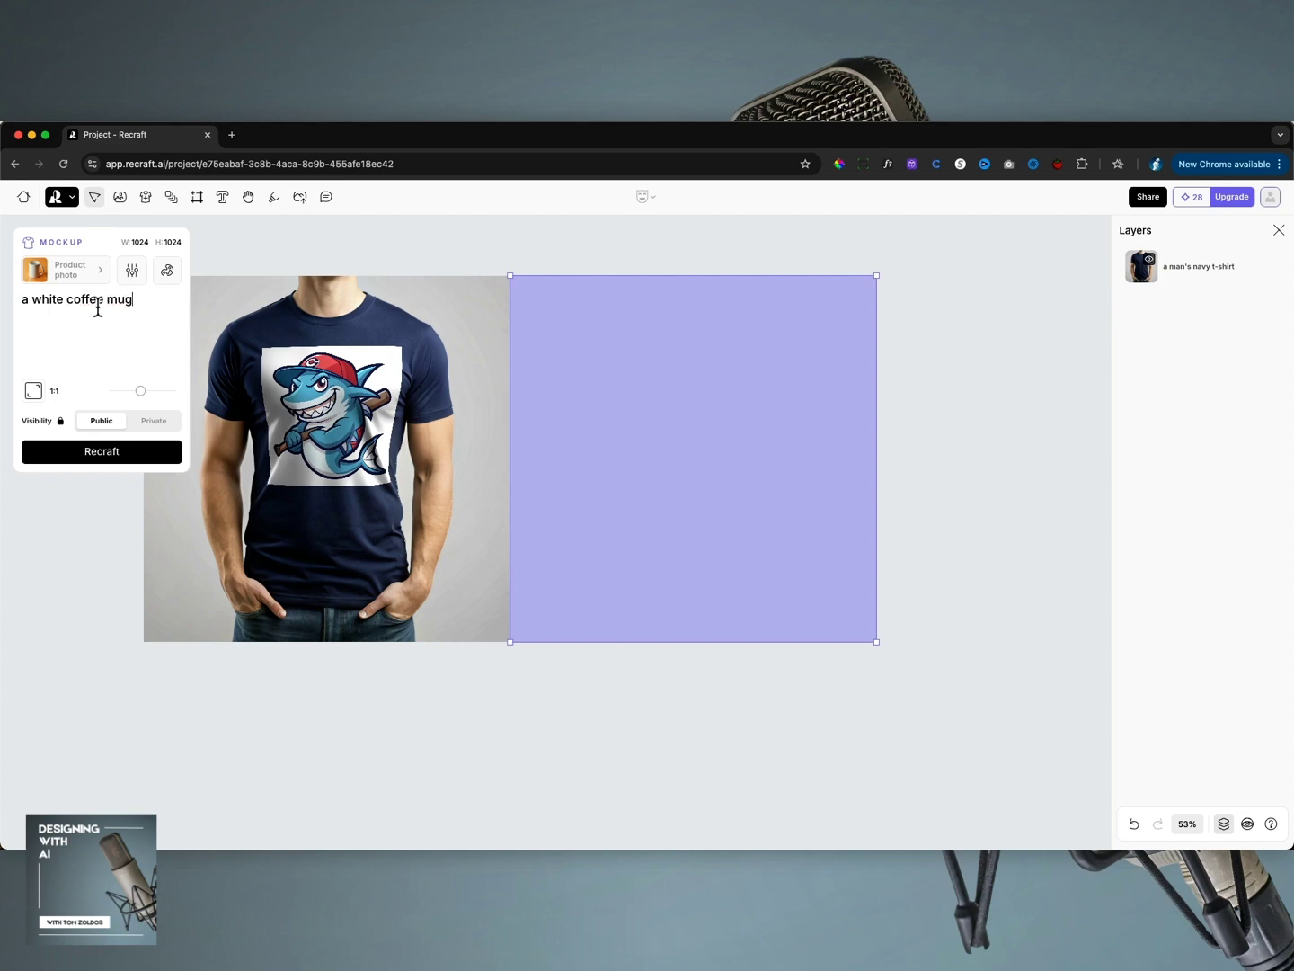
key(Return)
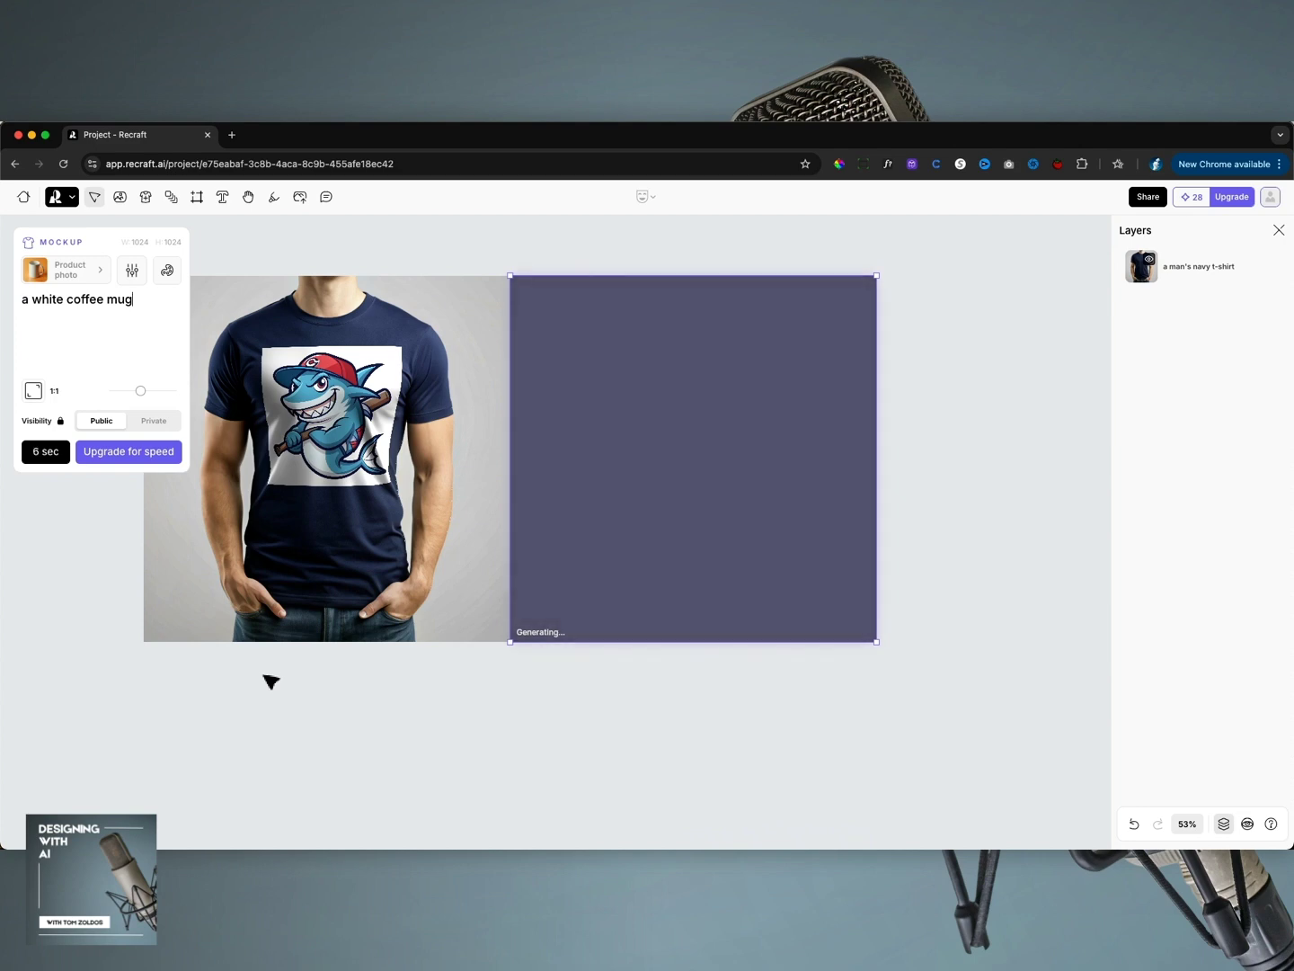
drag(683, 495, 1016, 550)
key(Delete)
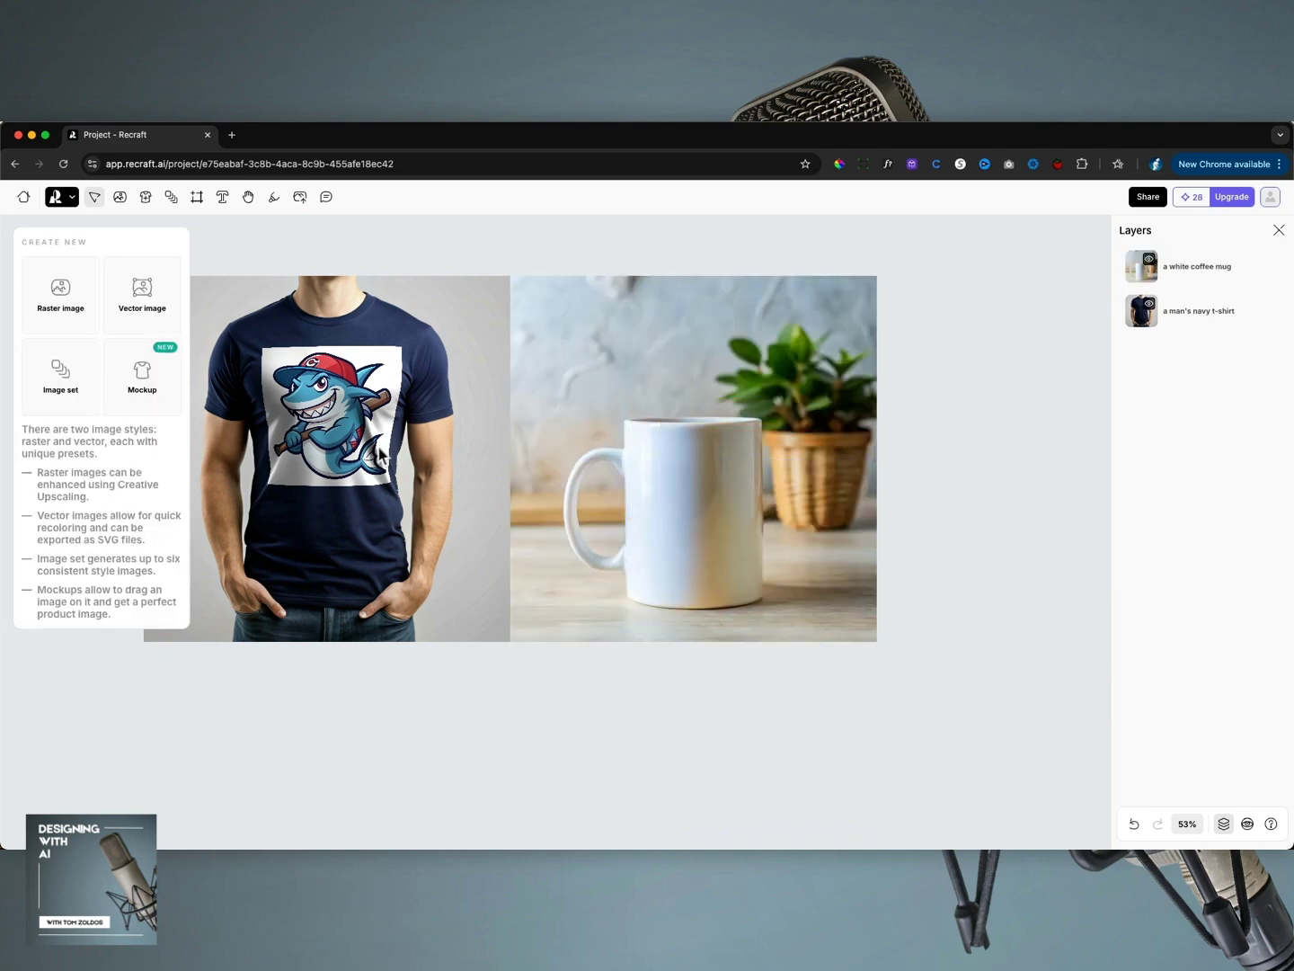
Place a copy of the shark image on the white coffee mug, keeping the original print on the navy T-shirt.
click(305, 410)
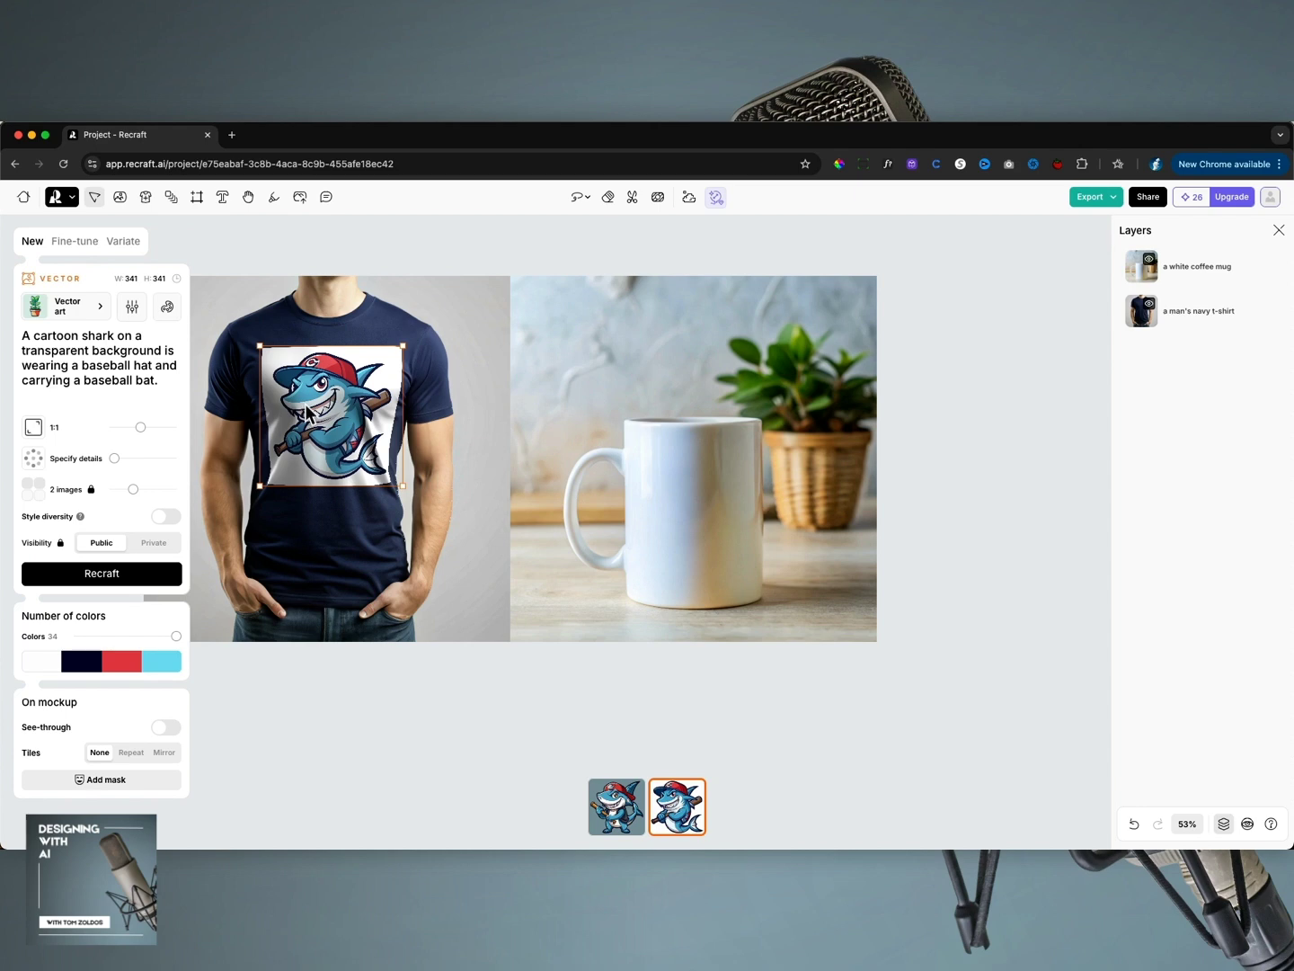
drag(320, 416, 819, 731)
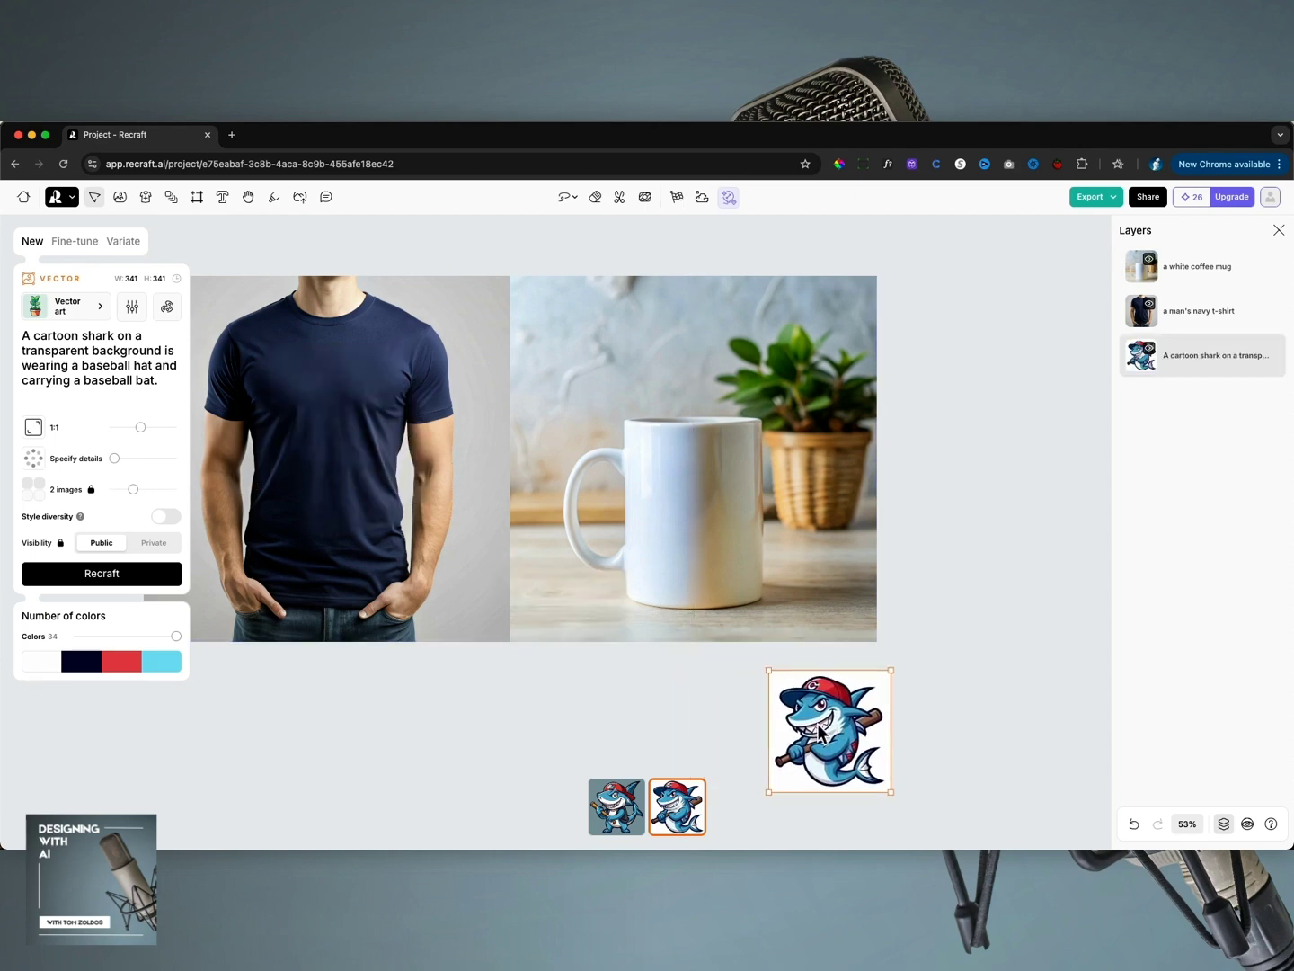
key(super+z)
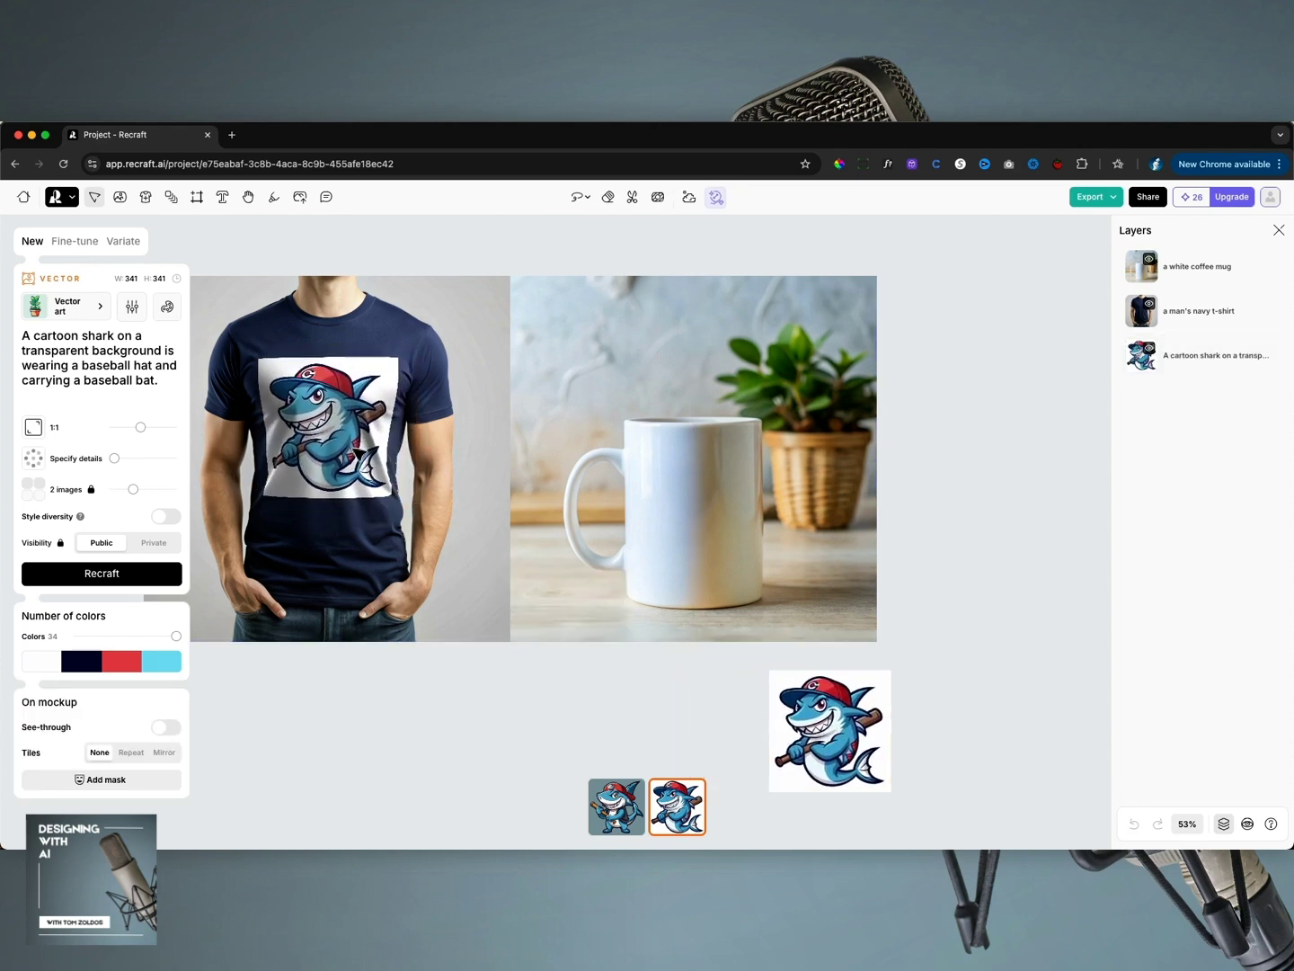
drag(810, 705, 665, 512)
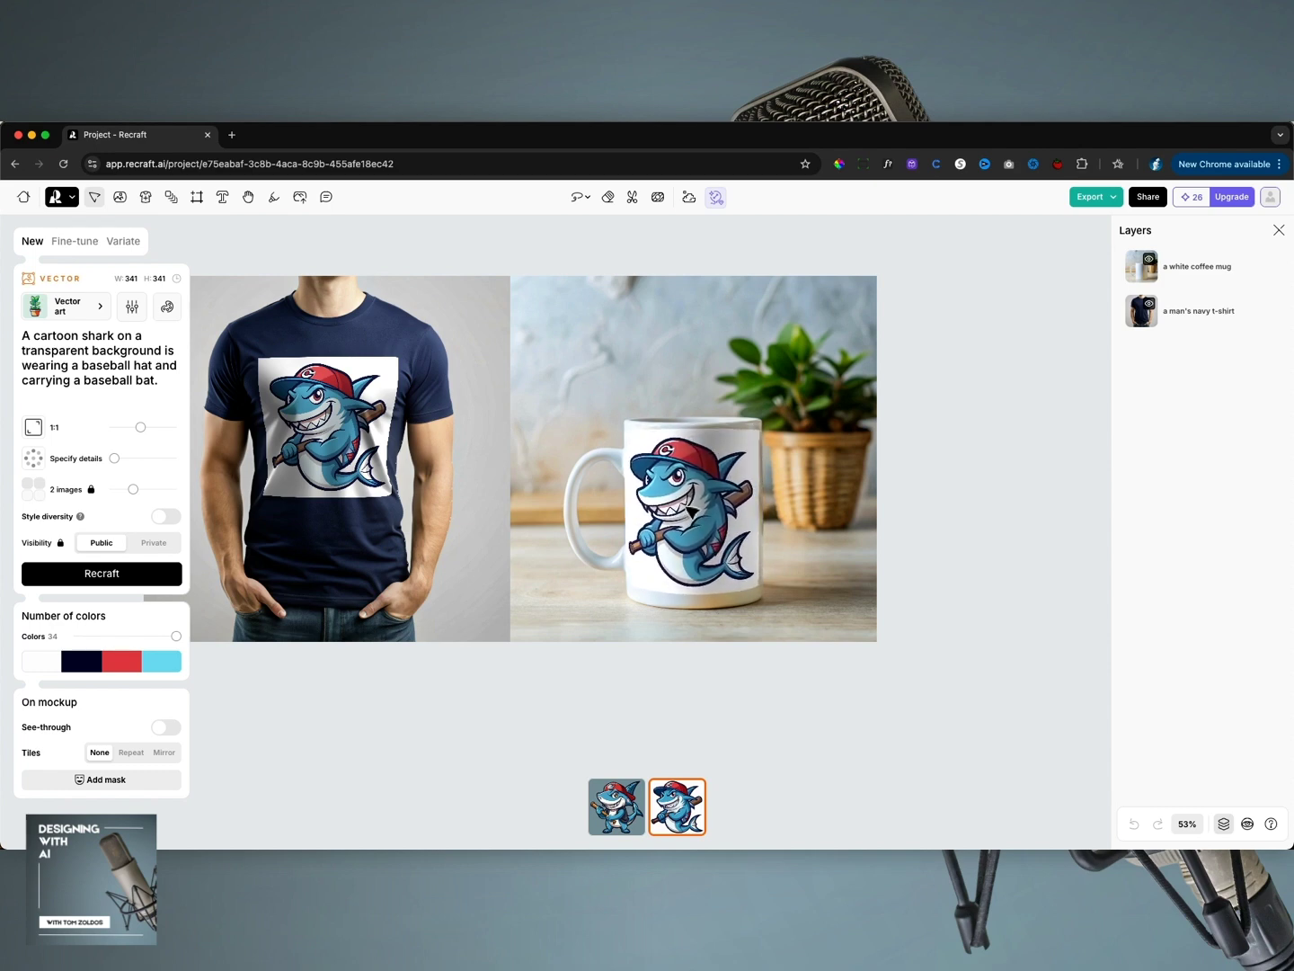
Enlarge the shark print on the coffee mug and reposition it so it covers the mug from rim to base.
drag(691, 514, 695, 521)
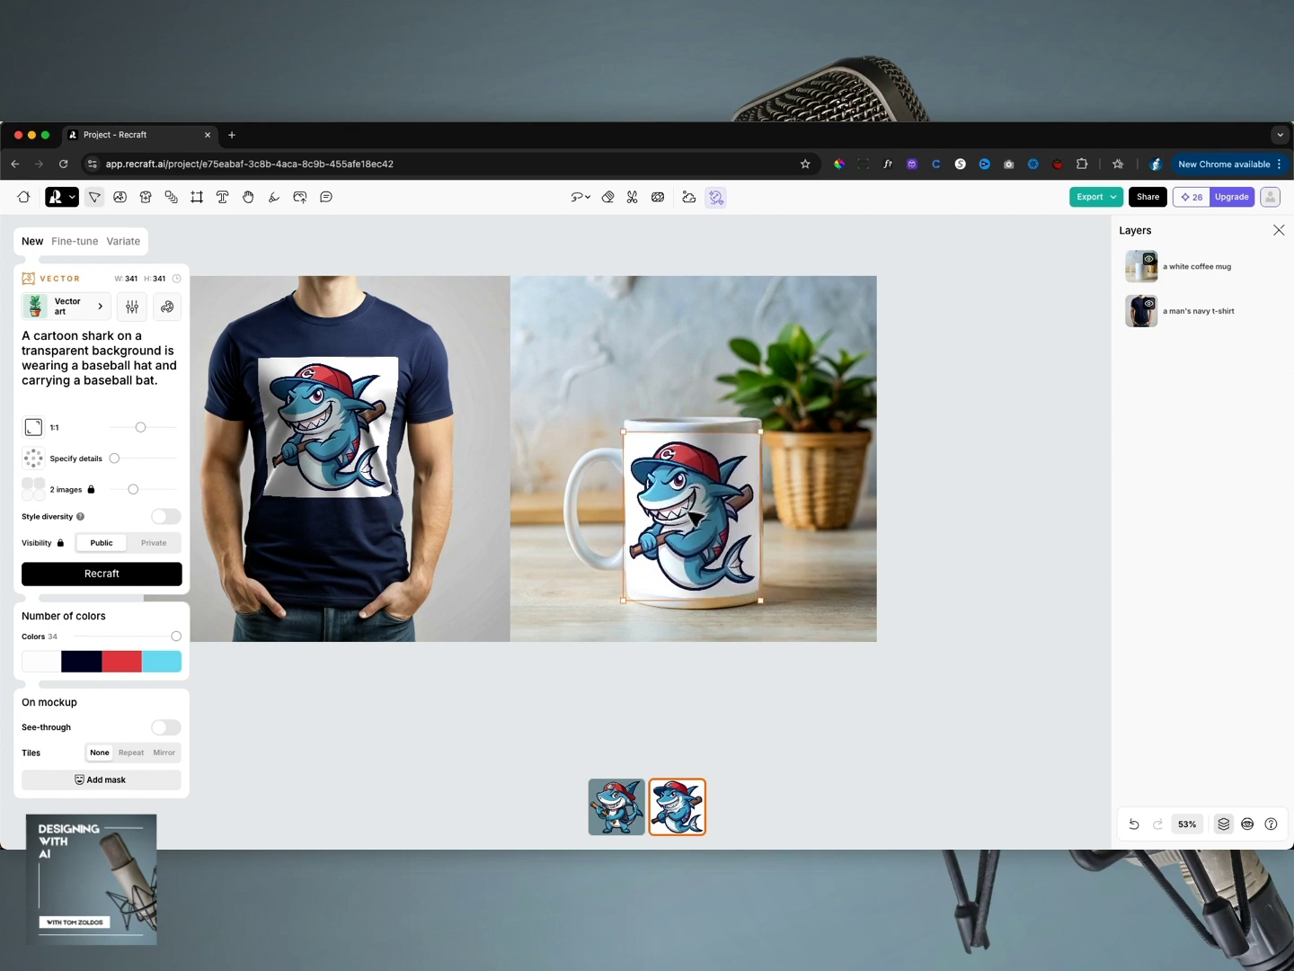
drag(762, 605, 788, 639)
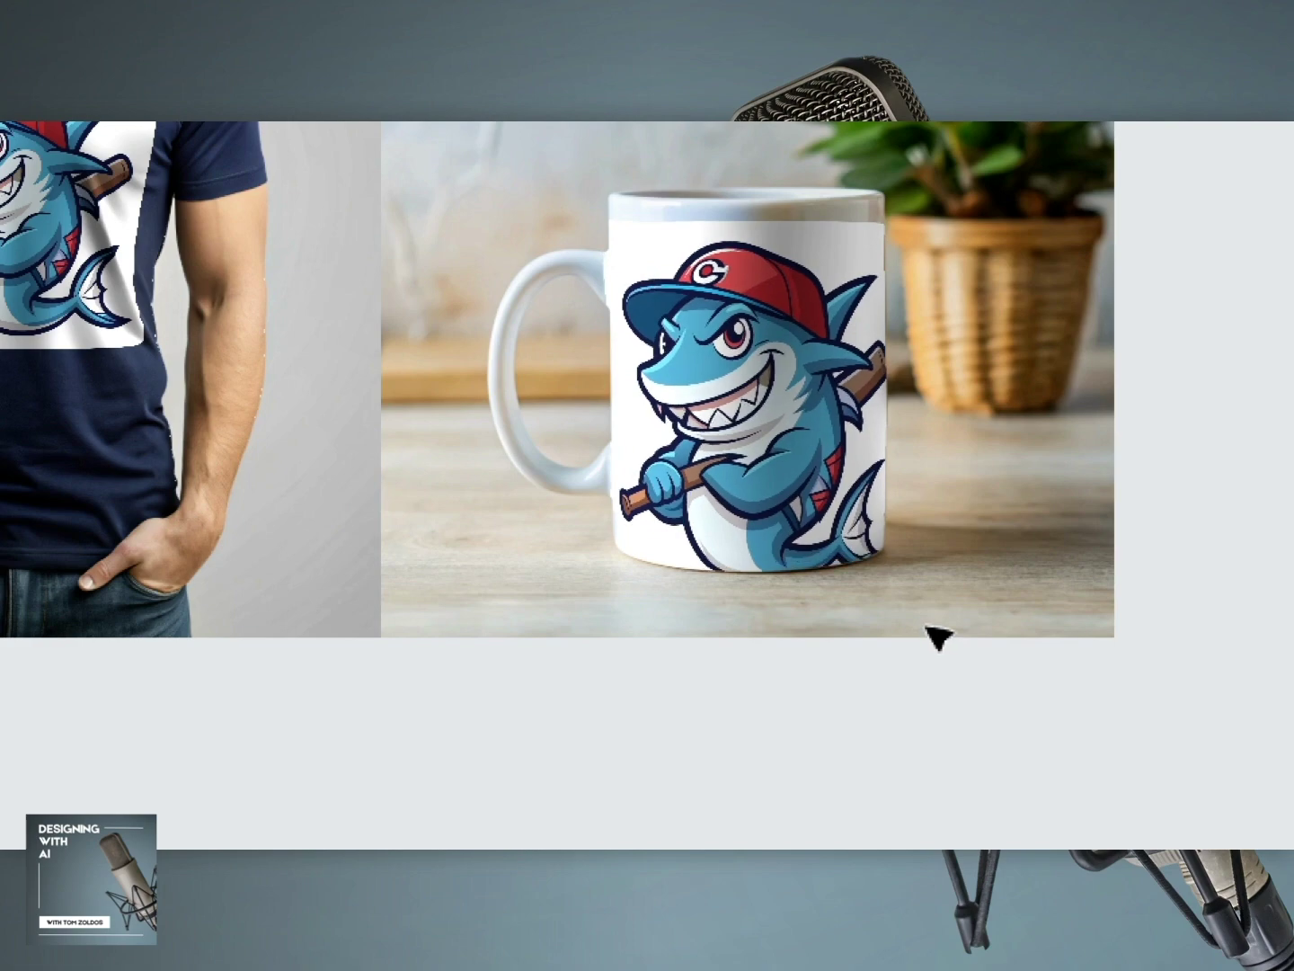
drag(831, 506, 825, 463)
scroll(983, 708, down, 2)
click(988, 685)
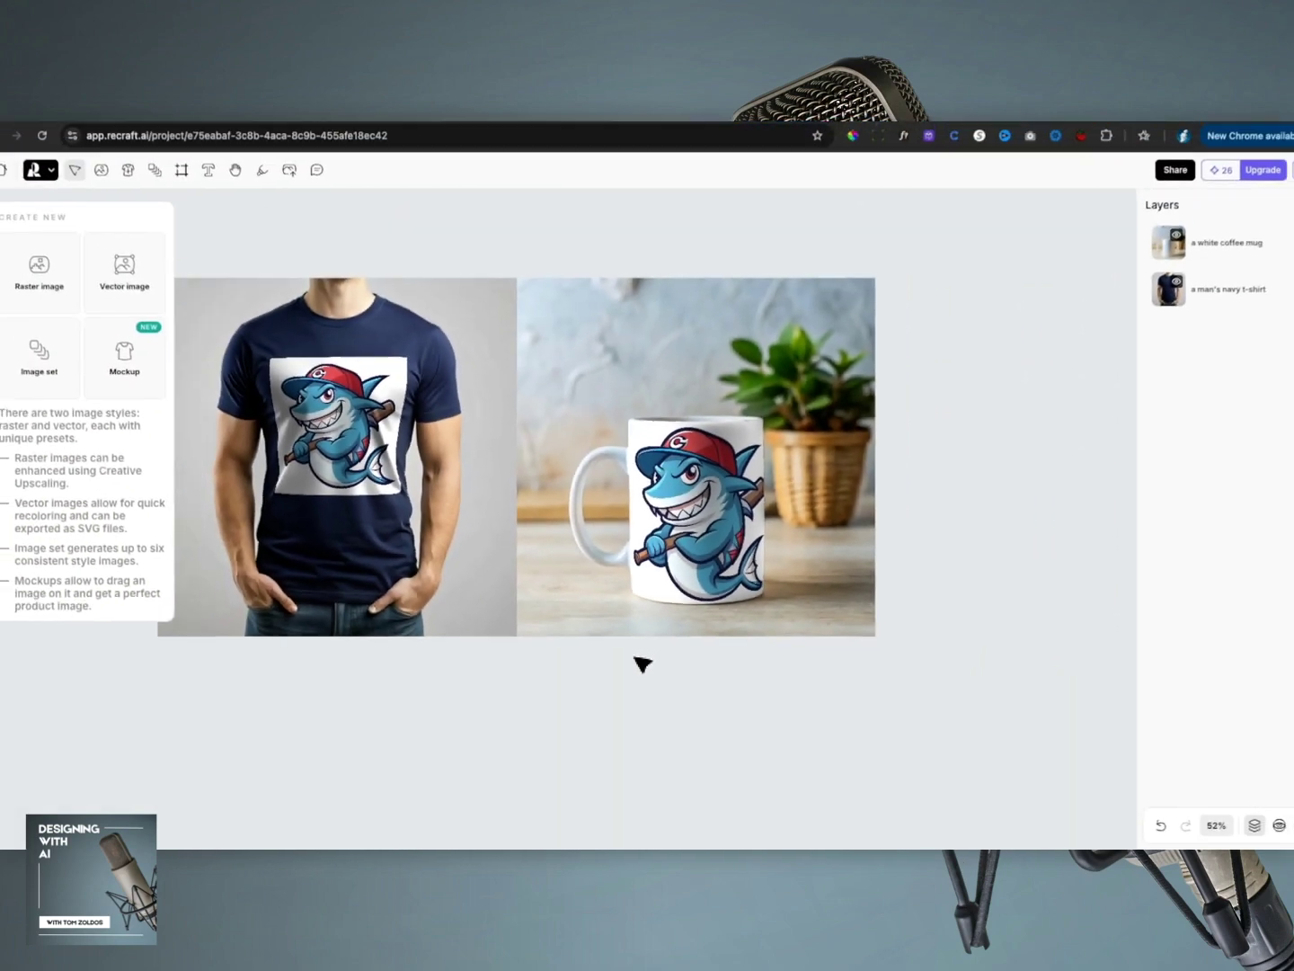
Review the selection, new image, new mockup, new image set and frame tools and their previews.
scroll(709, 578, down, 3)
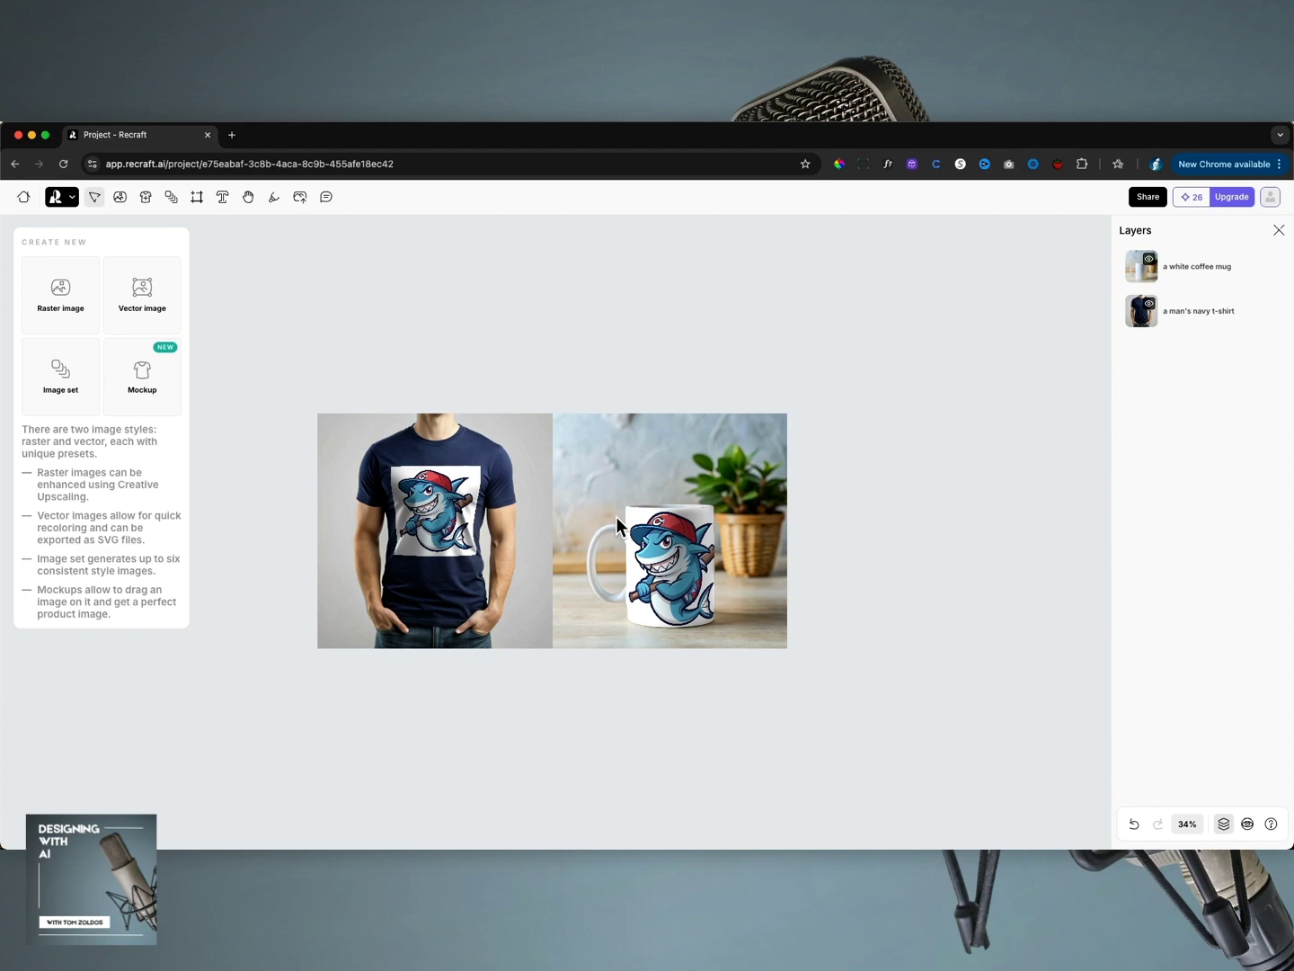
scroll(575, 503, up, 3)
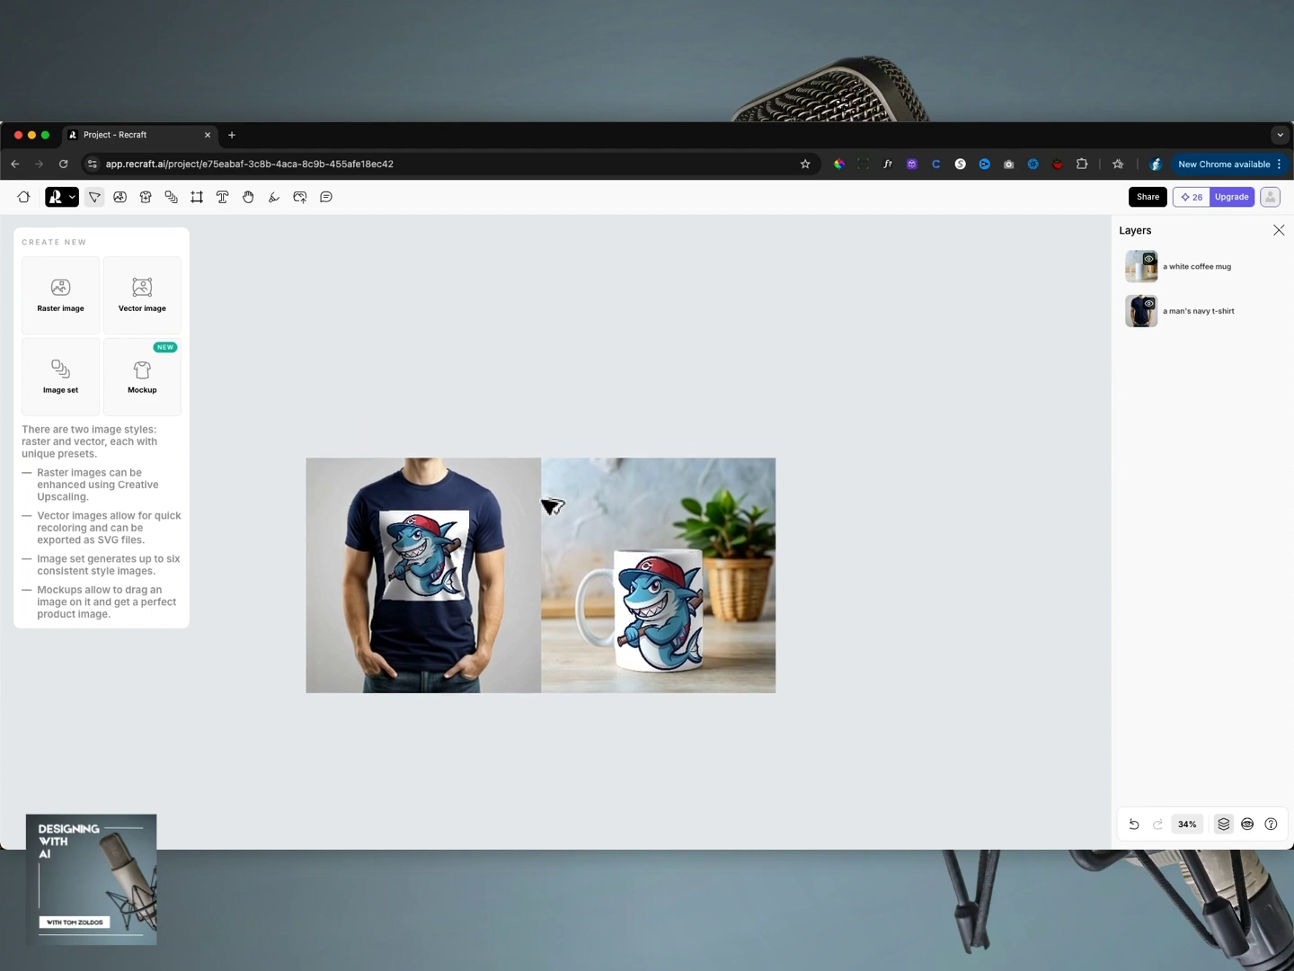
scroll(551, 506, up, 5)
scroll(554, 513, left, 3)
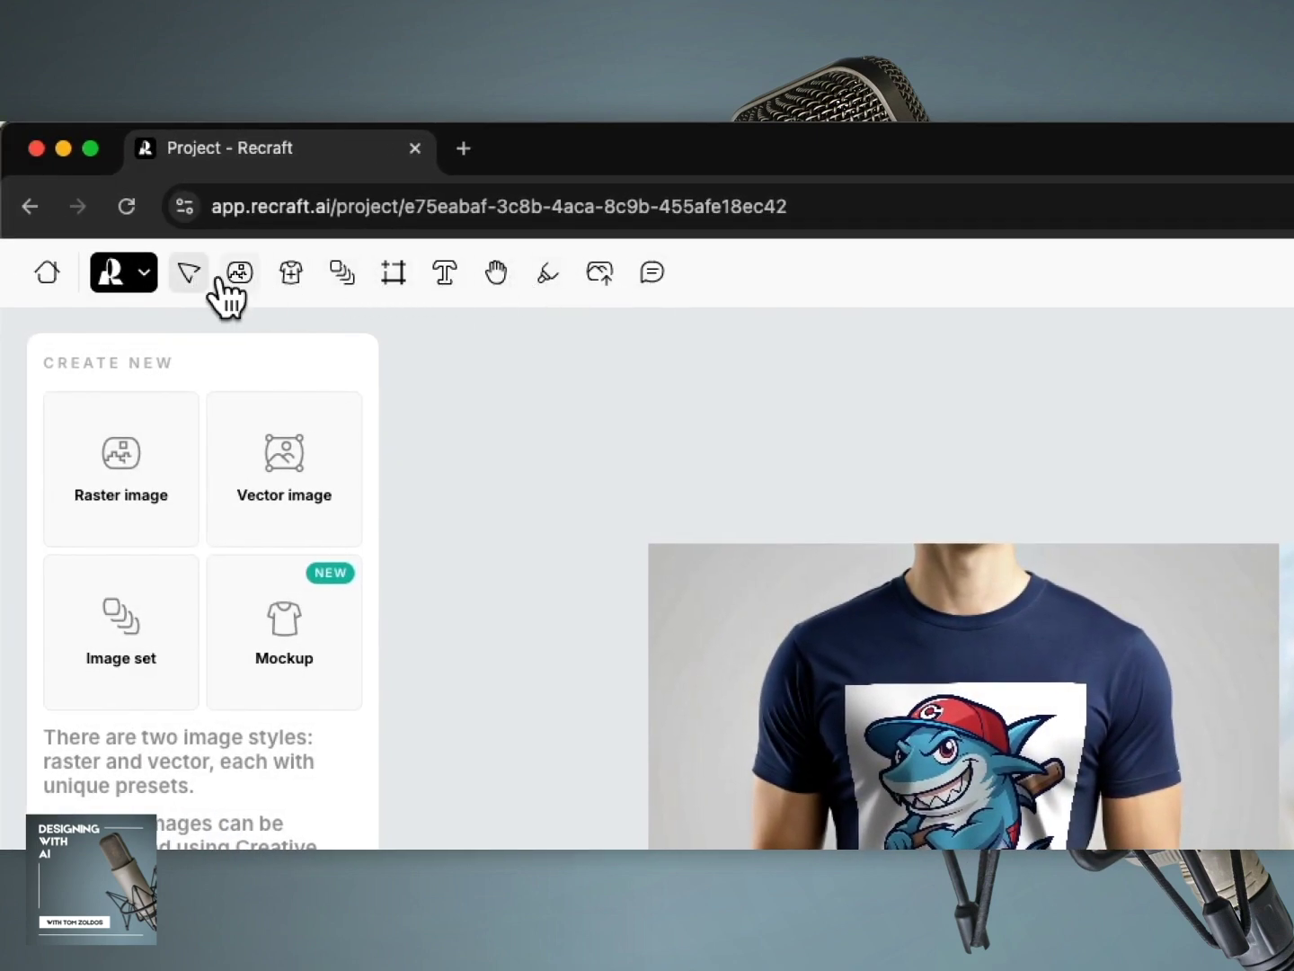
click(190, 277)
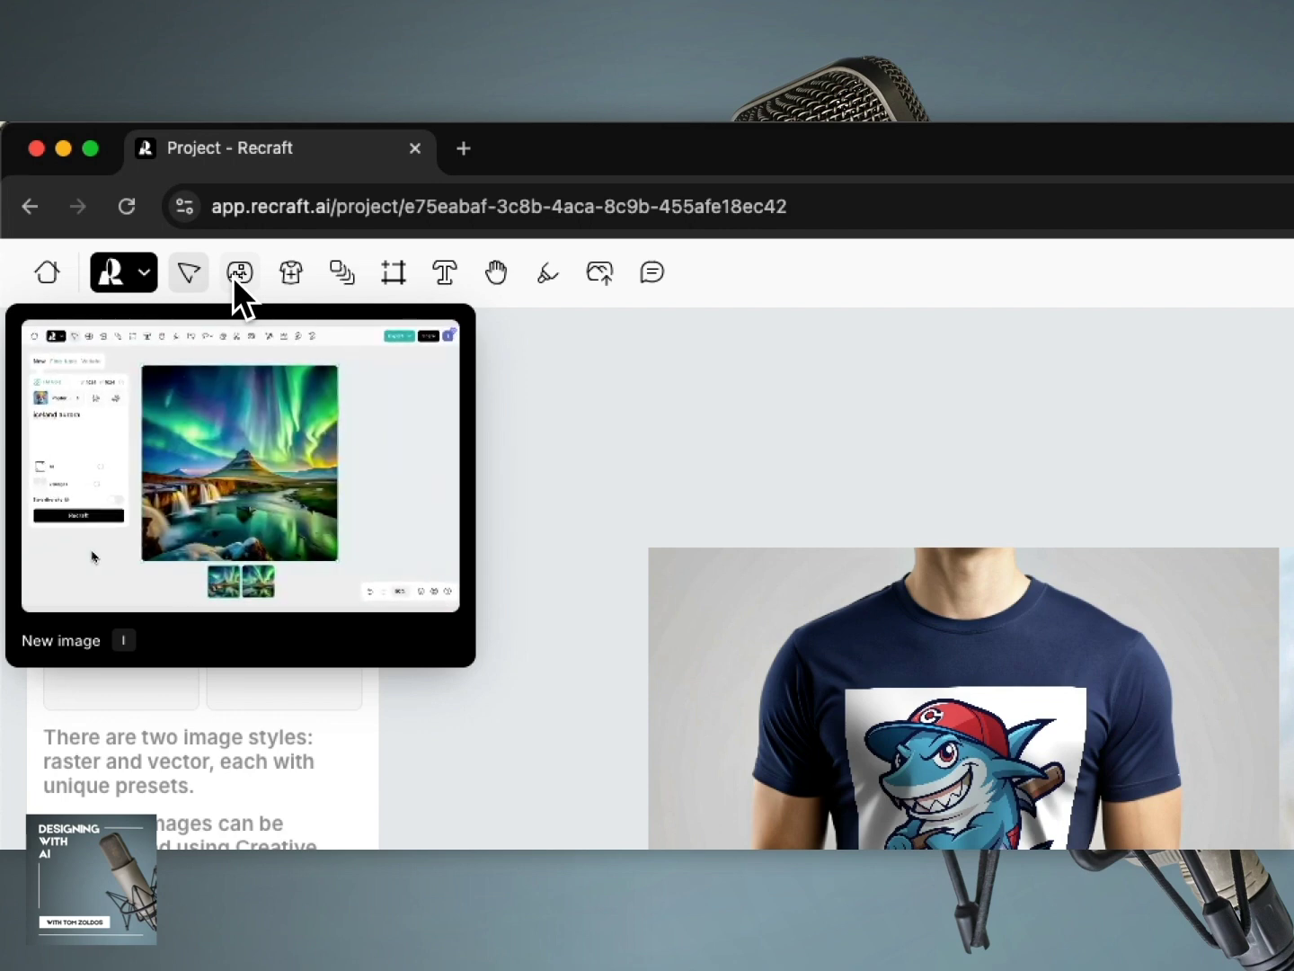
click(236, 274)
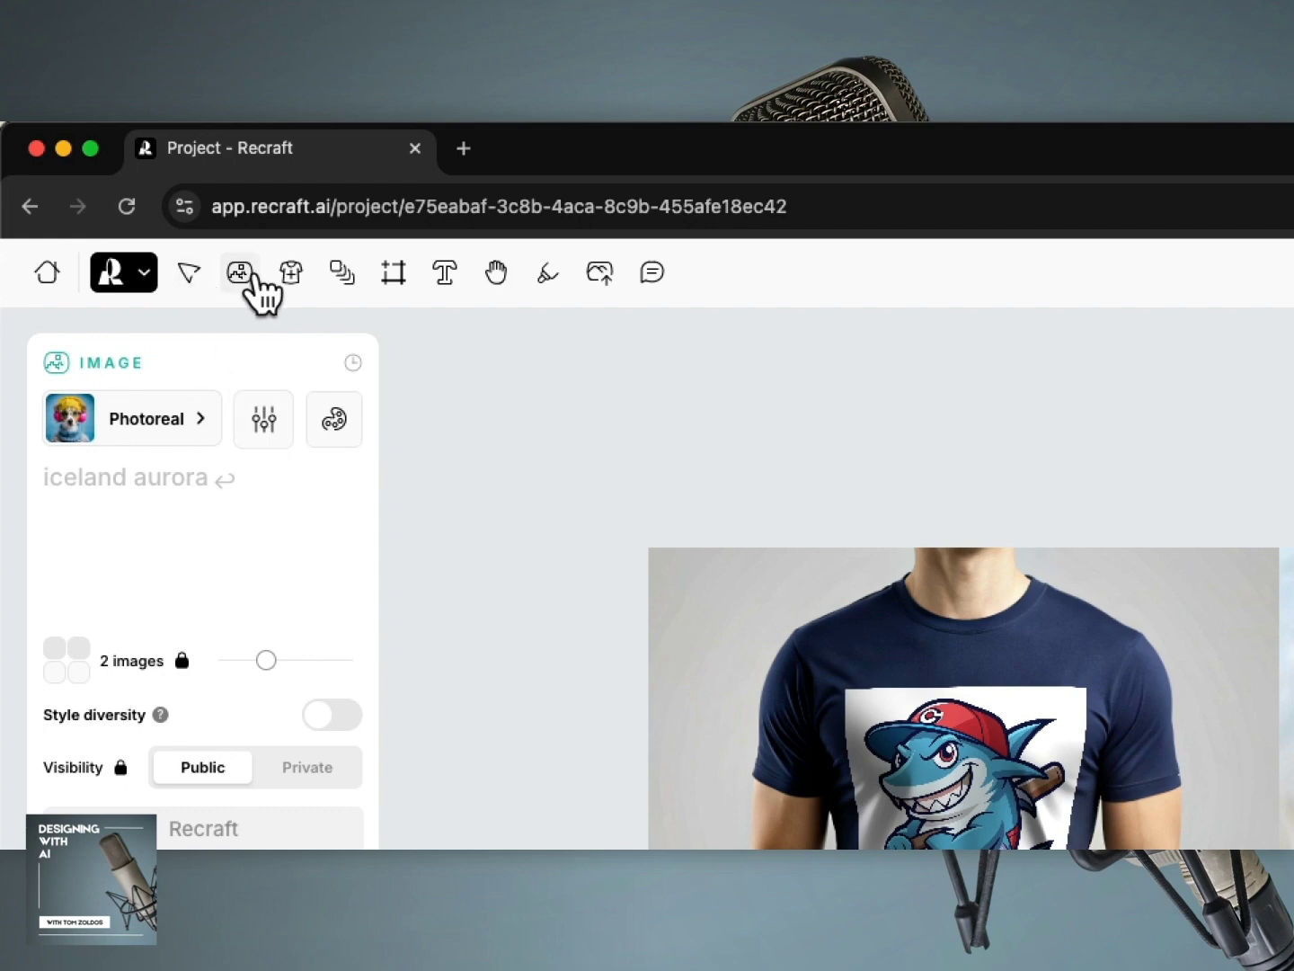
mouse_move(299, 289)
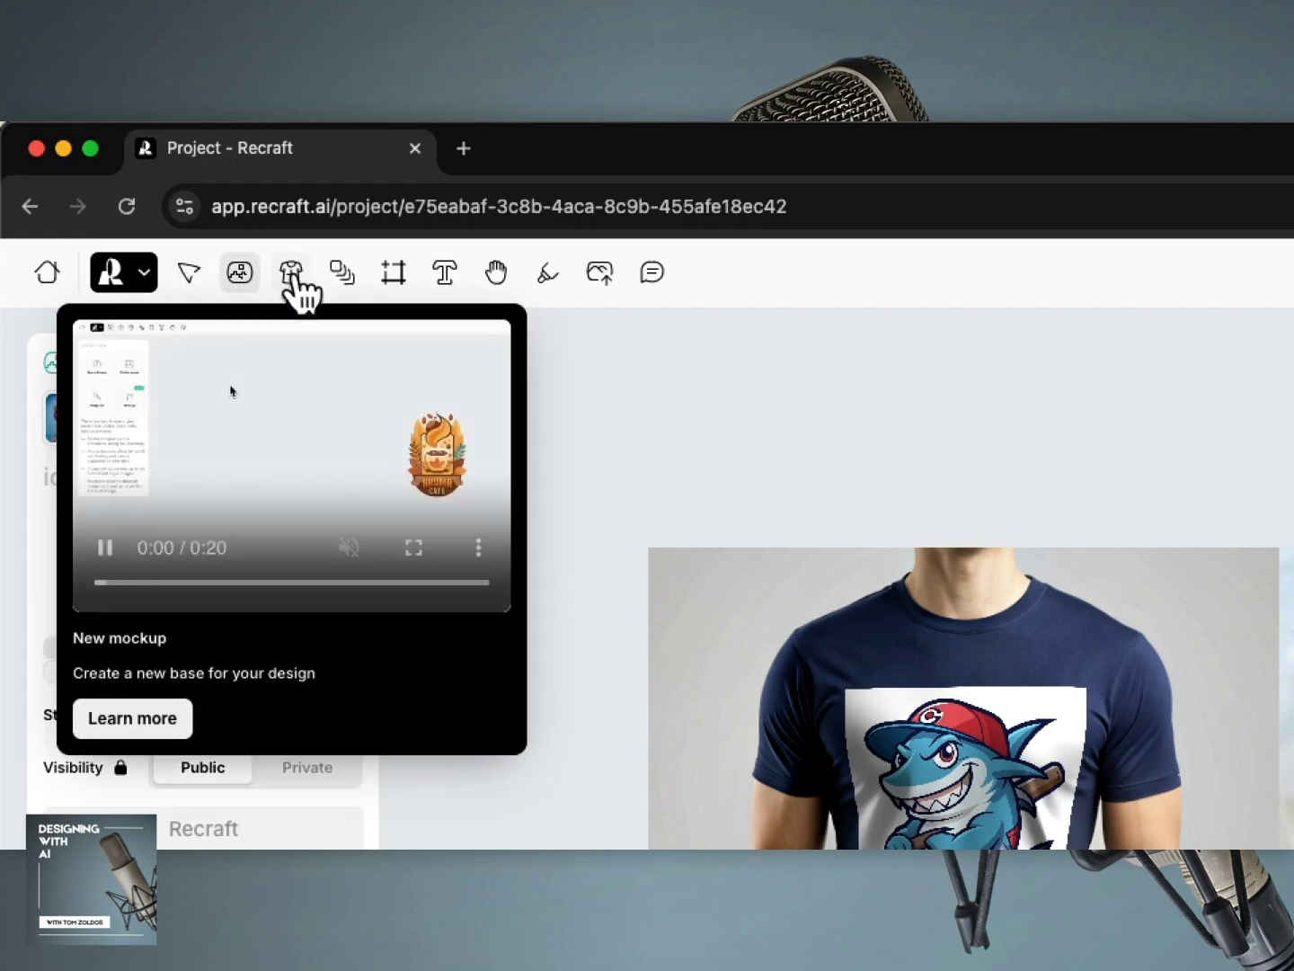
click(299, 288)
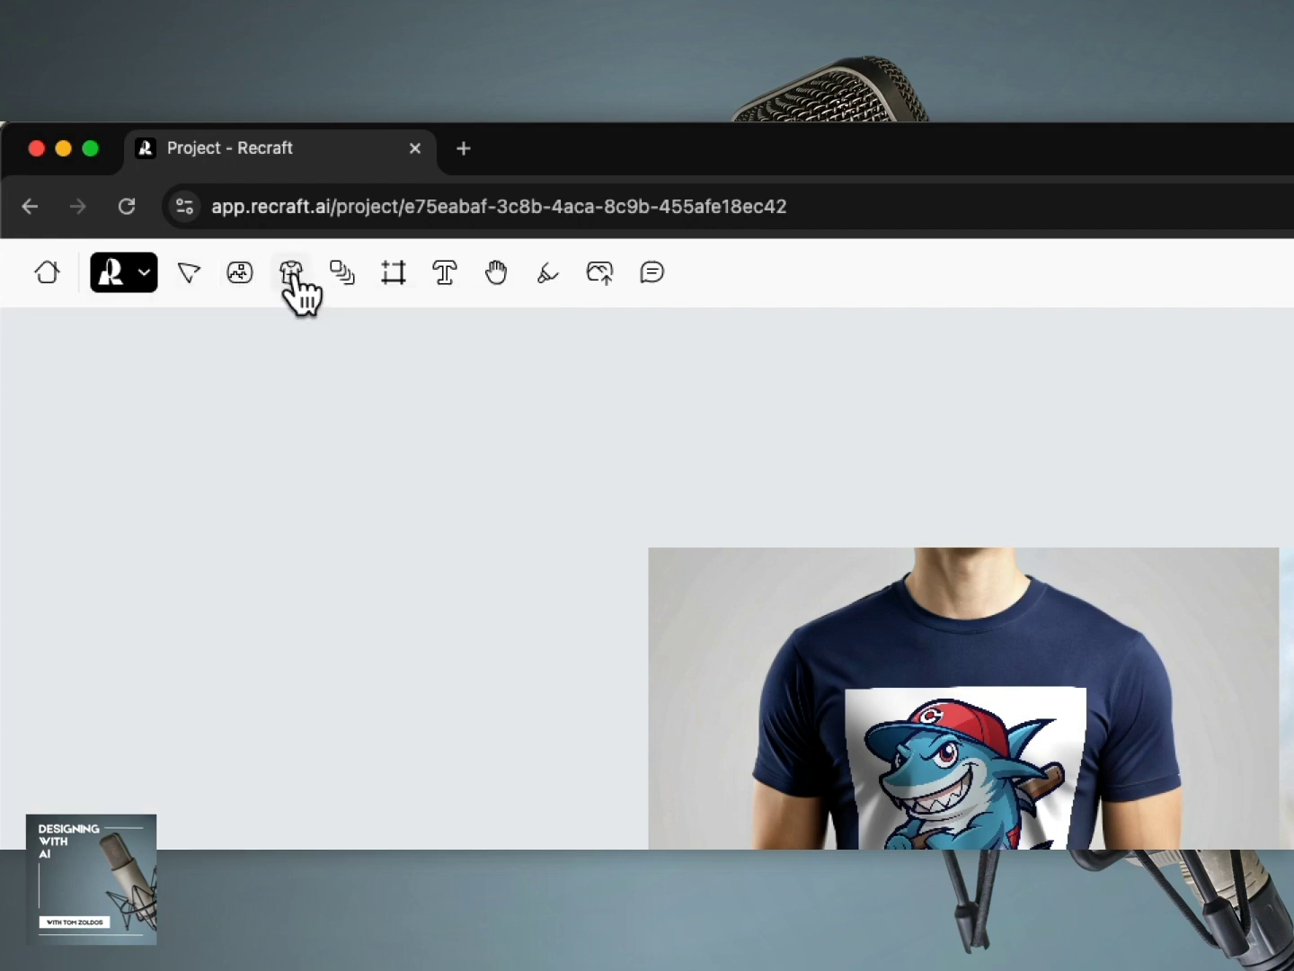
mouse_move(344, 281)
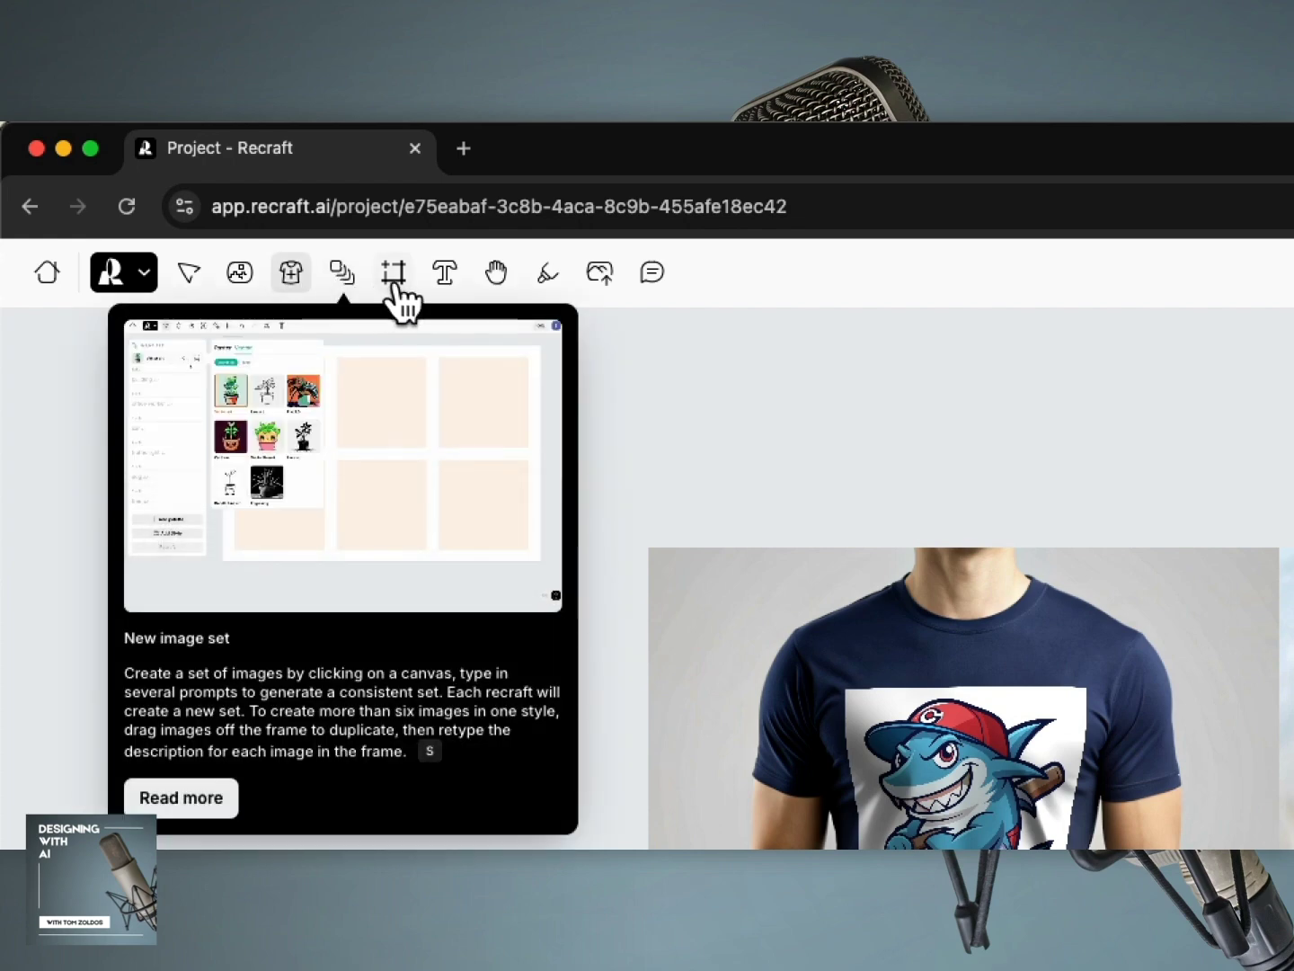
mouse_move(396, 289)
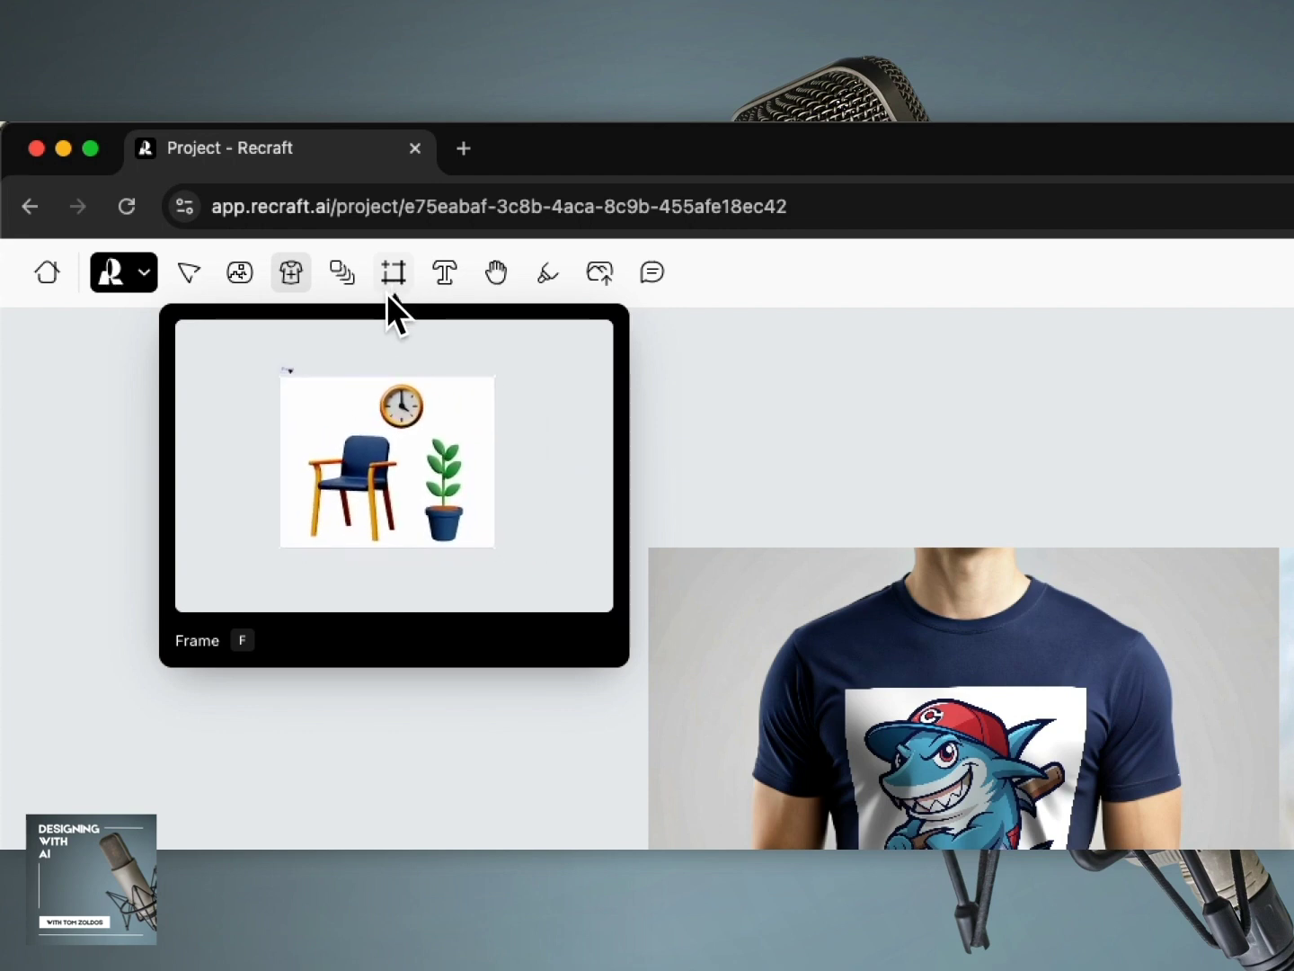
mouse_move(409, 461)
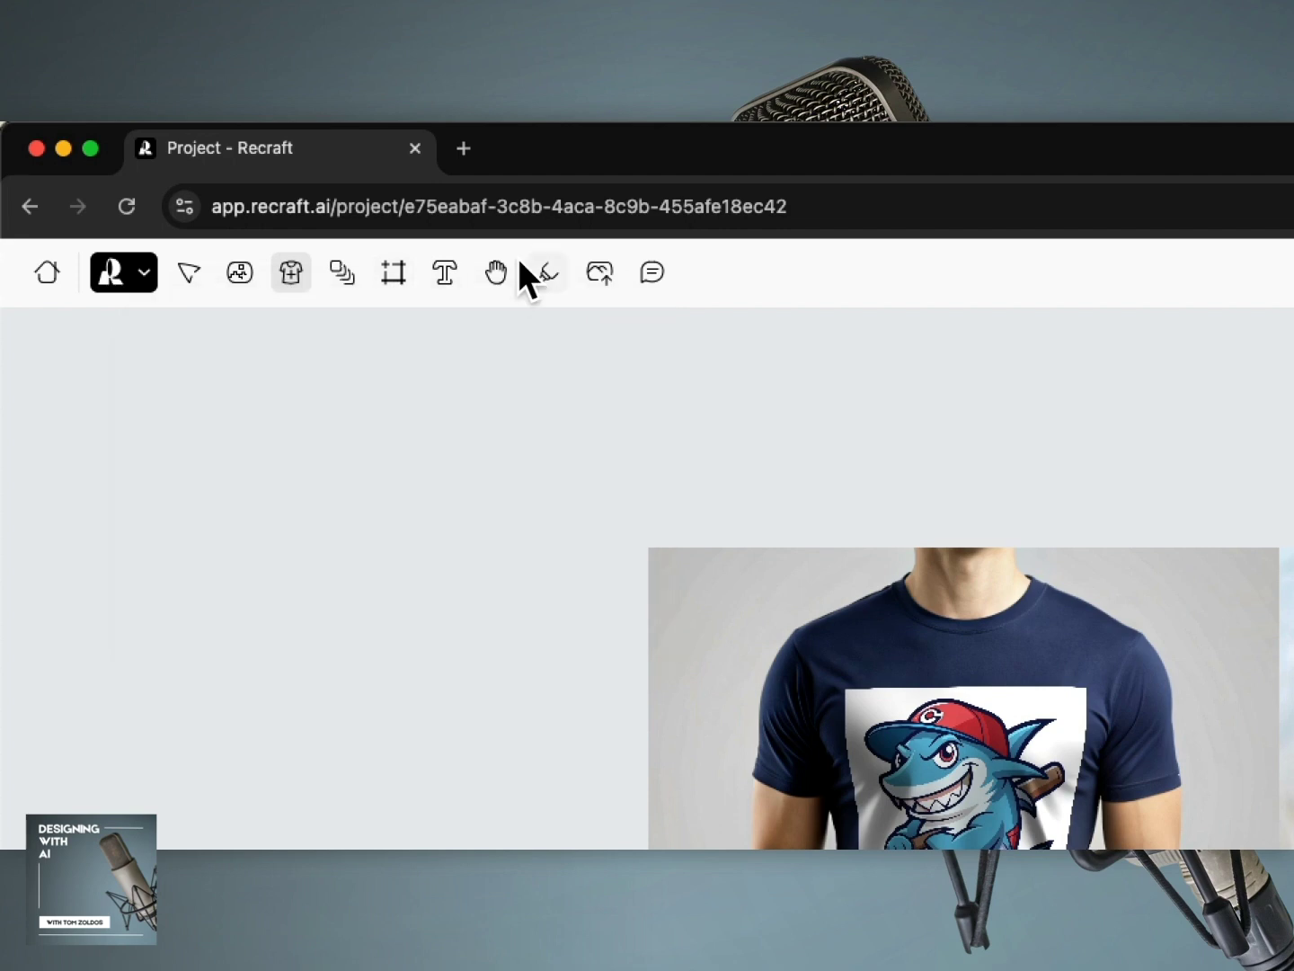
Look at the text tool's font and colour options, and try panning the canvas with the hand tool.
click(443, 282)
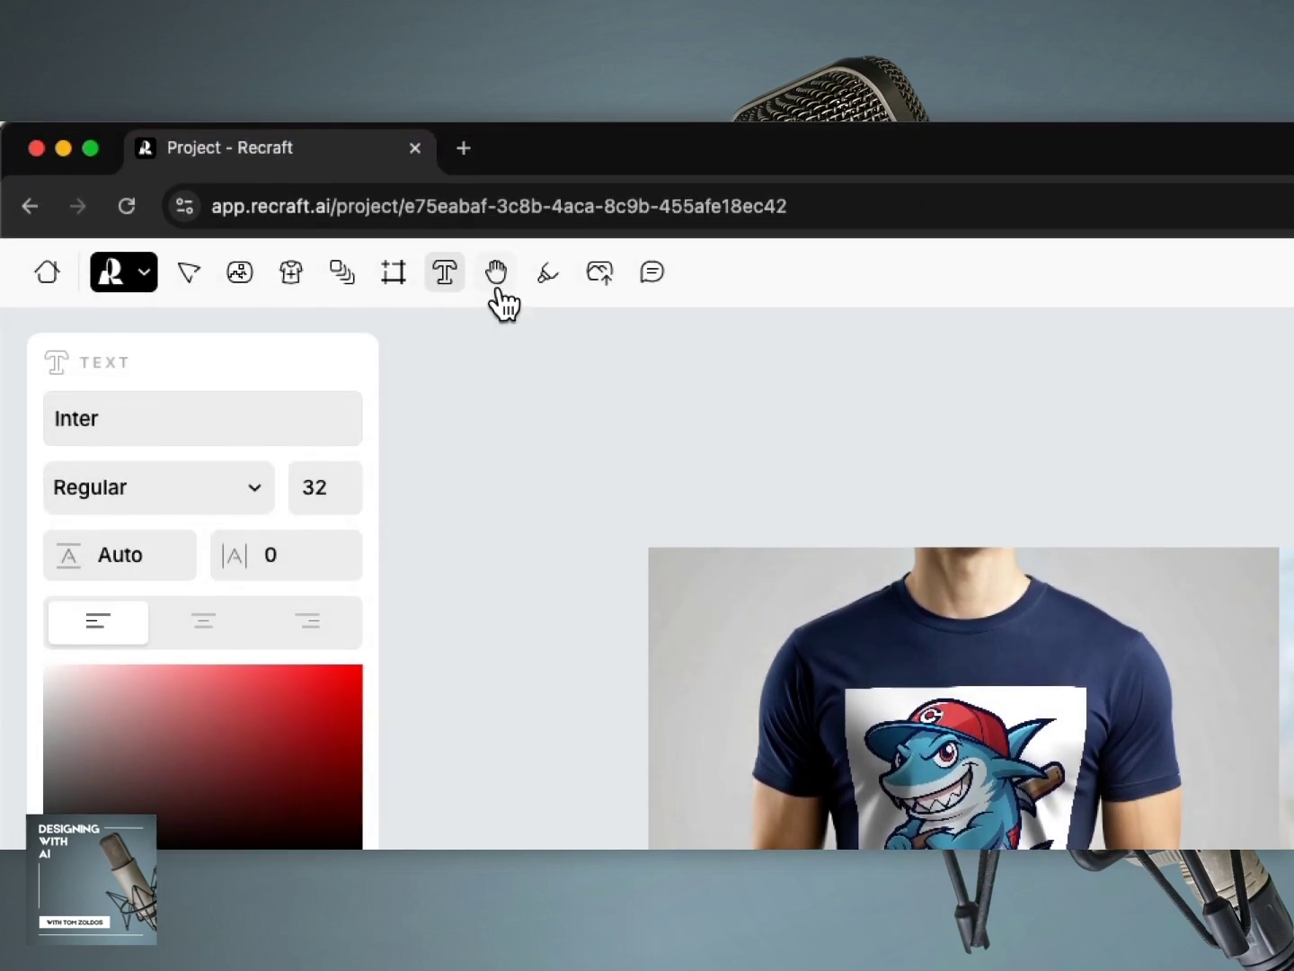
click(497, 286)
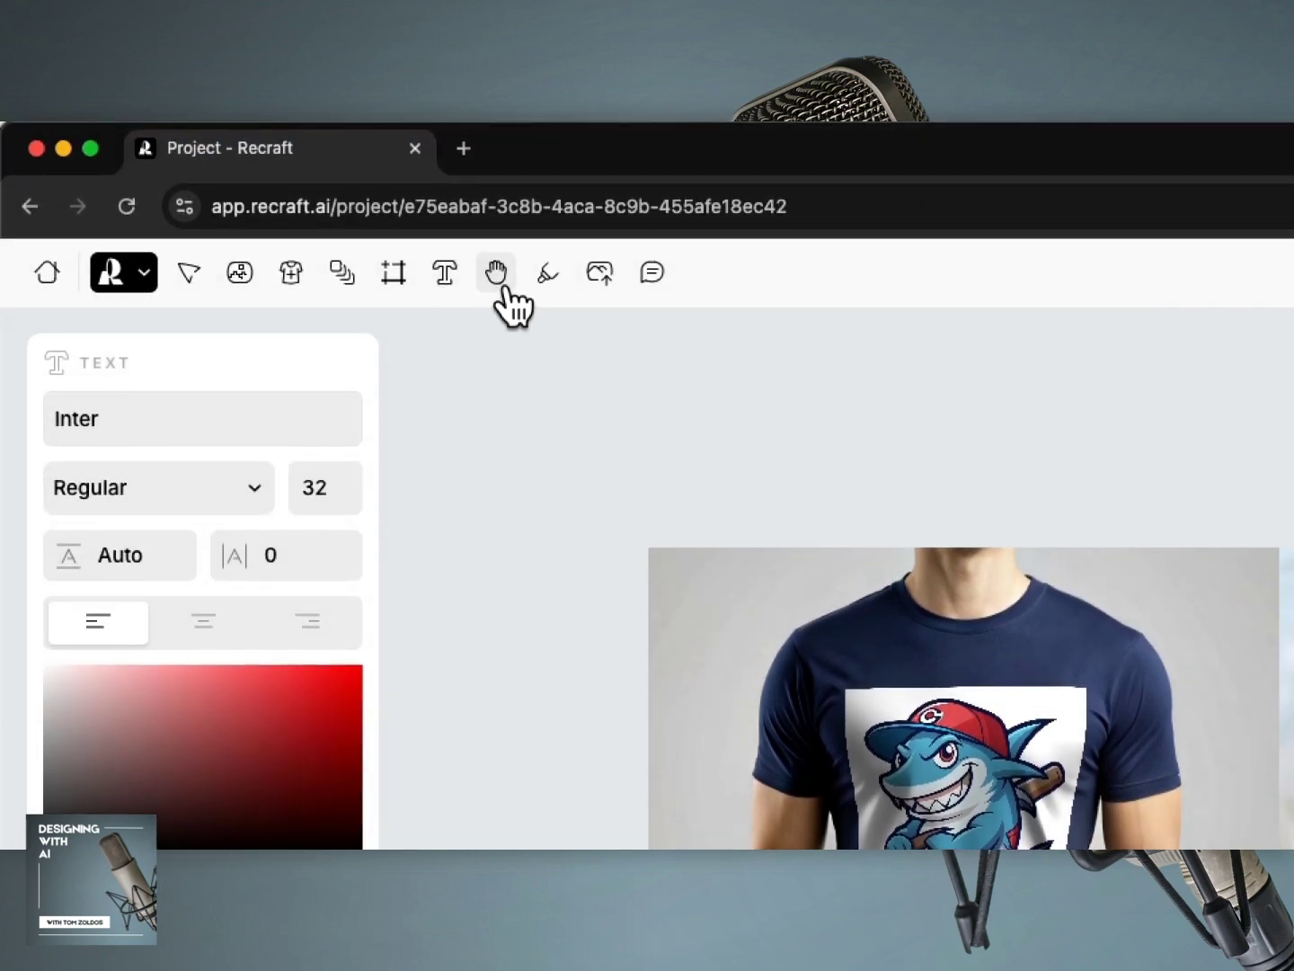
scroll(569, 506, up, 3)
scroll(524, 396, down, 3)
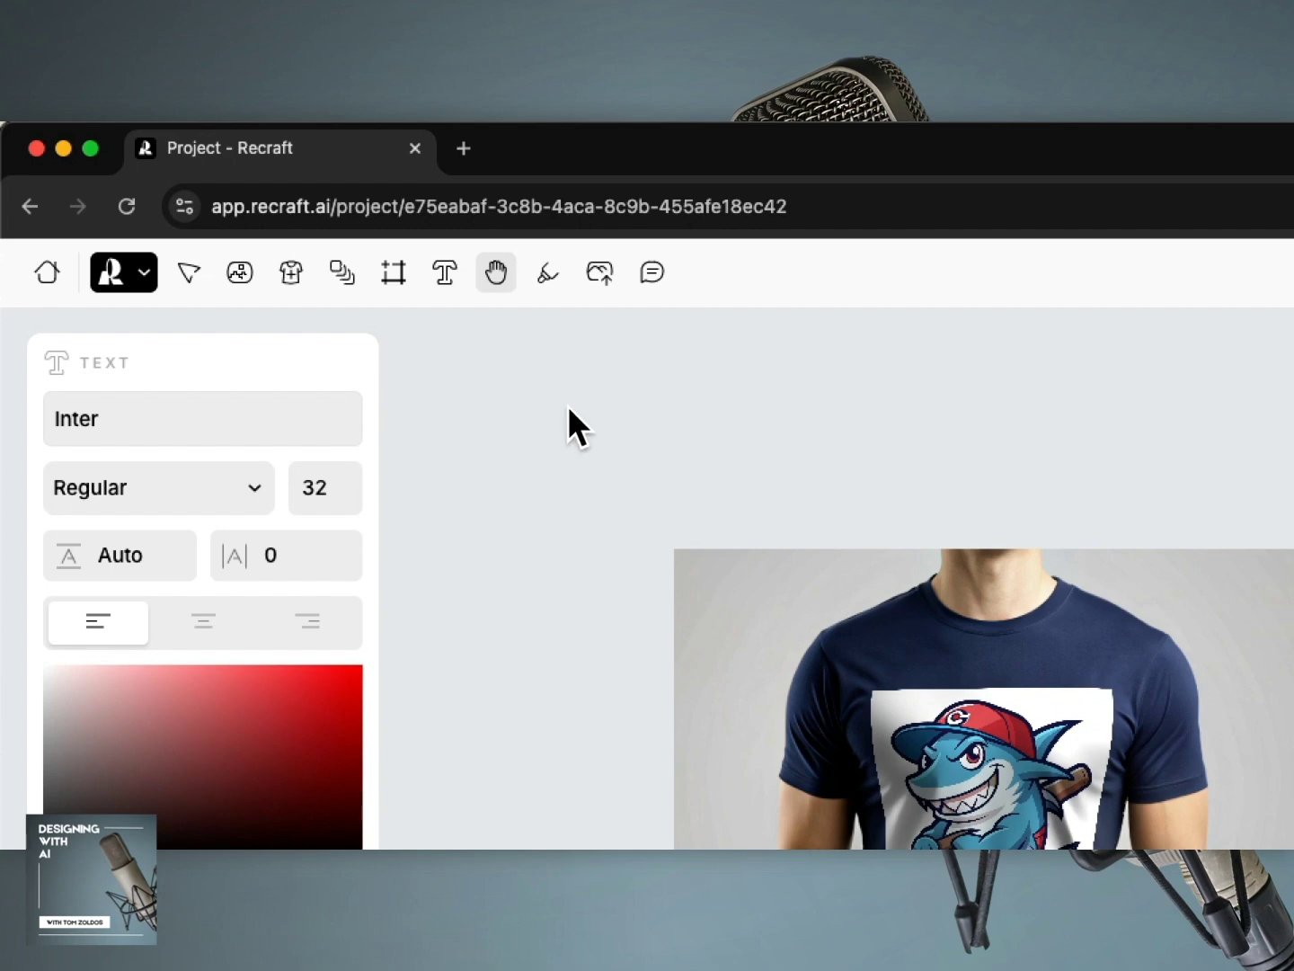
drag(635, 421, 665, 426)
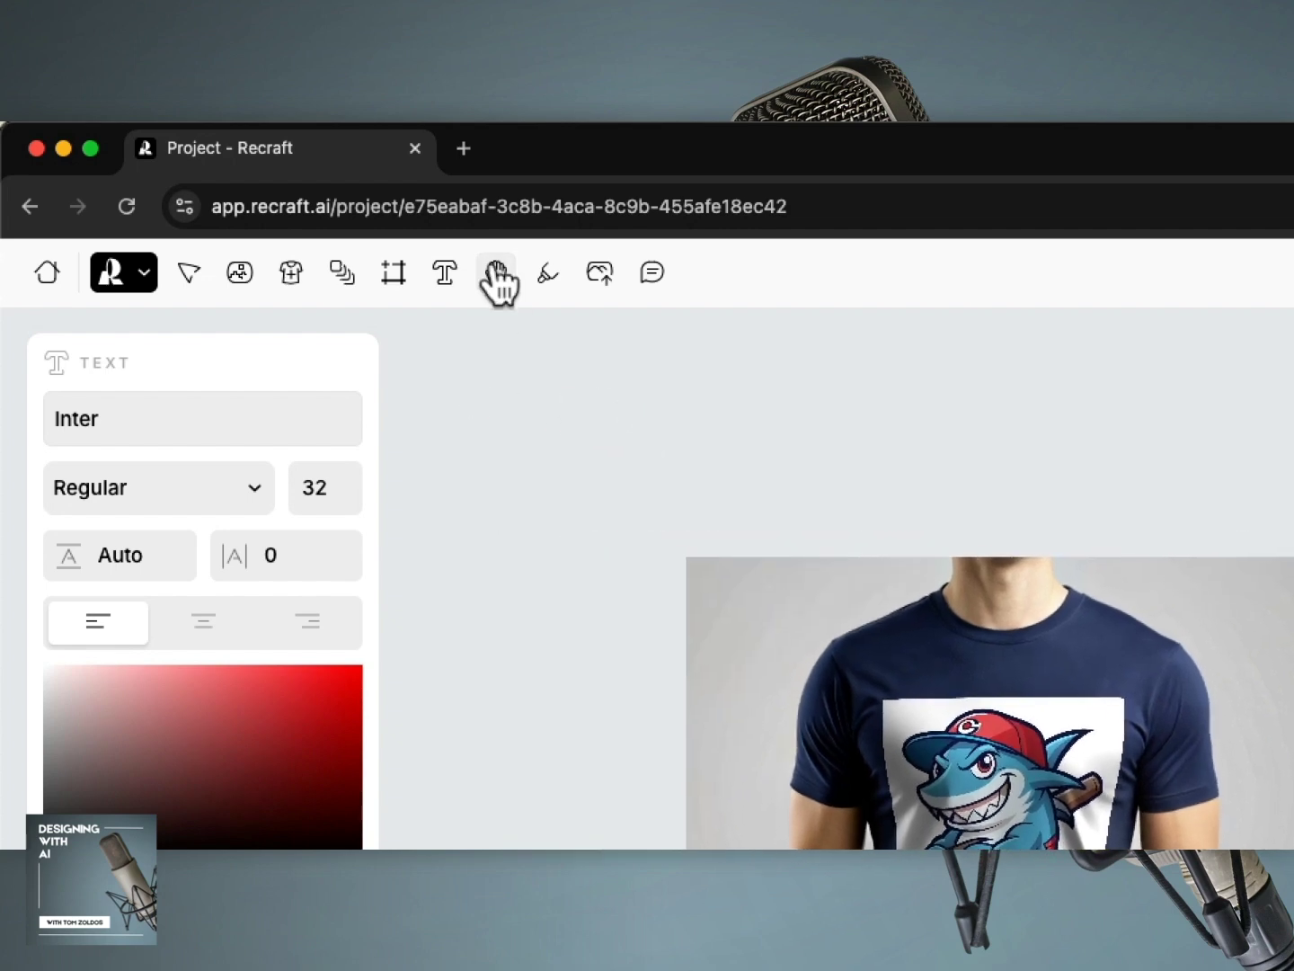
Scribble a black freehand brush stroke over the navy T-shirt's shark print, and undo it.
click(549, 280)
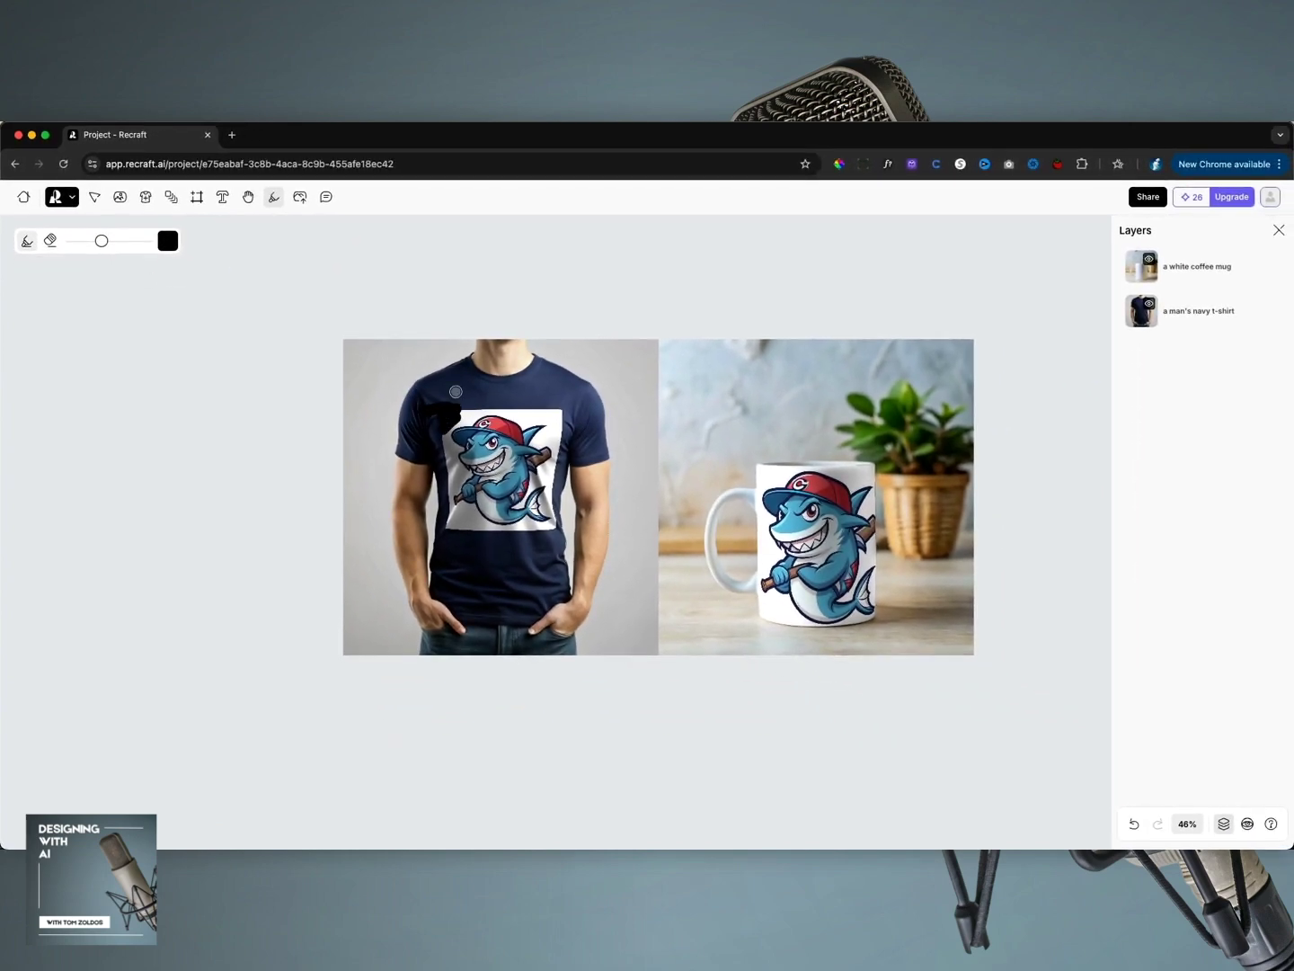
mouse_move(457, 391)
mouse_down()
mouse_move(511, 392)
mouse_move(457, 571)
mouse_move(402, 429)
mouse_up()
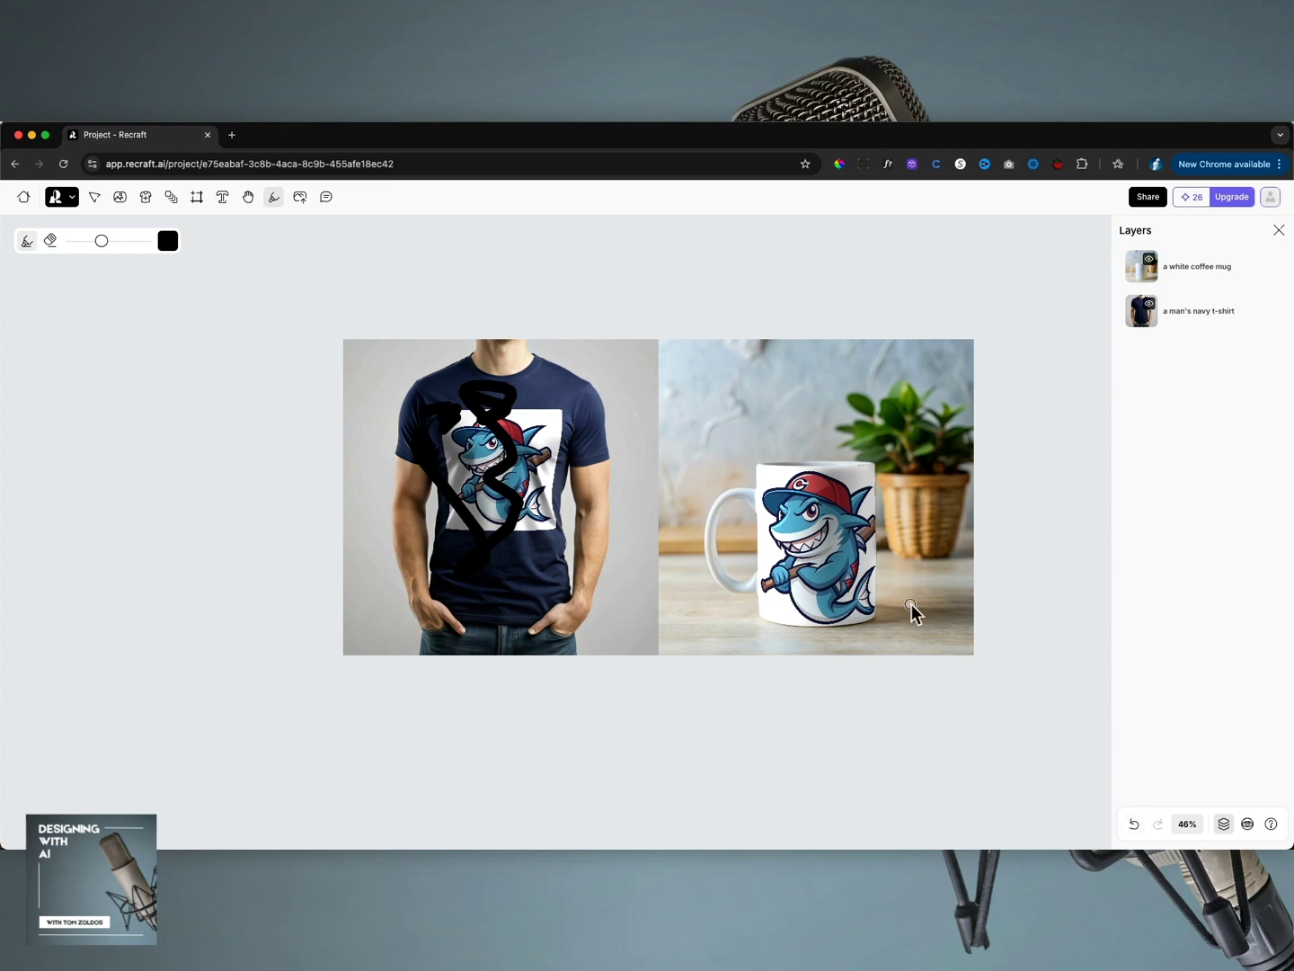
key(super+z)
key(super+z)
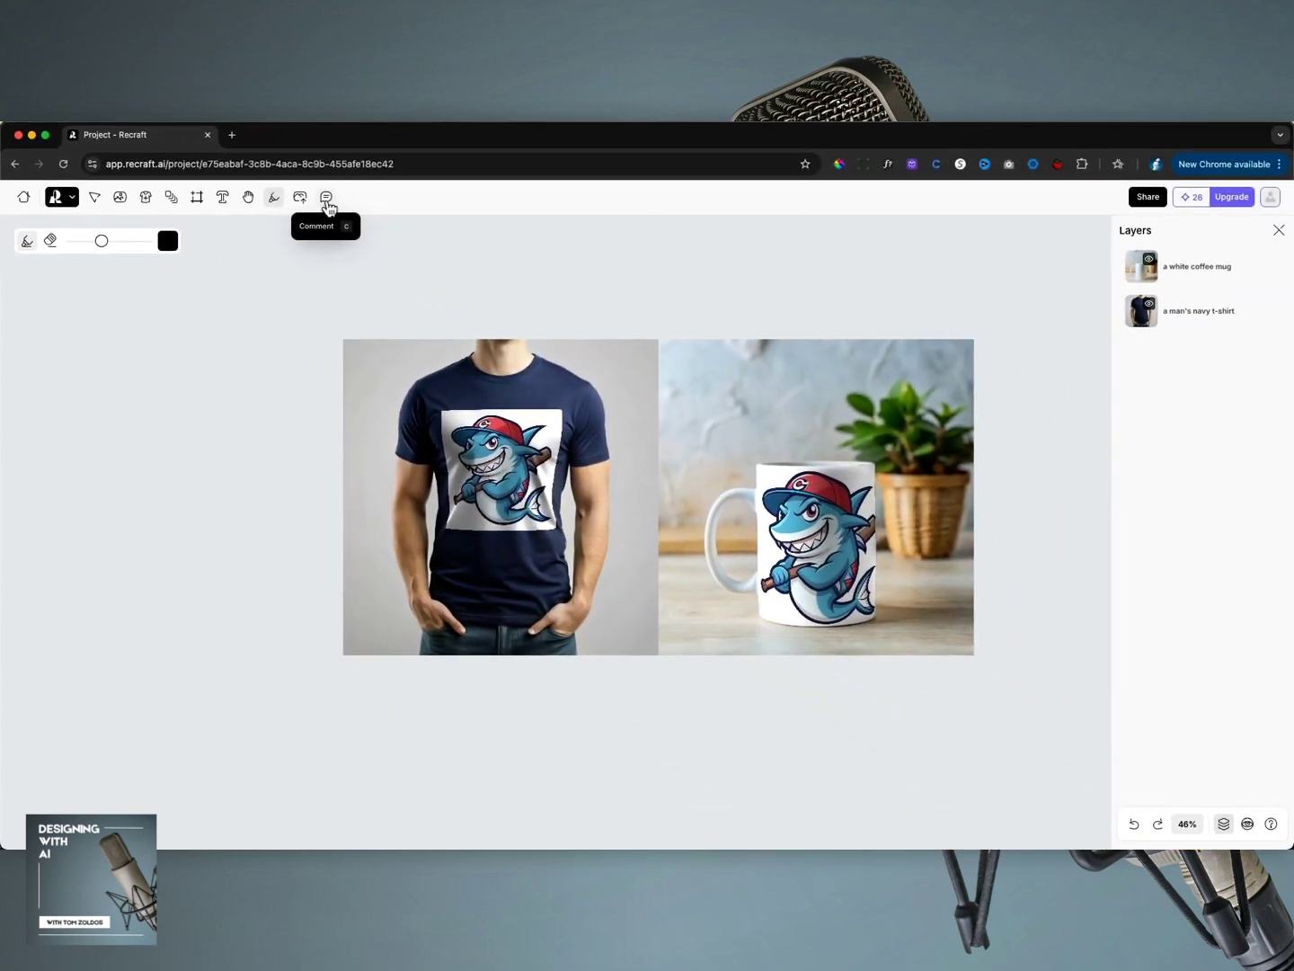
Try to add a comment at the T-shirt mockup's neckline describing it as a mockup of the T-shirt design.
click(327, 206)
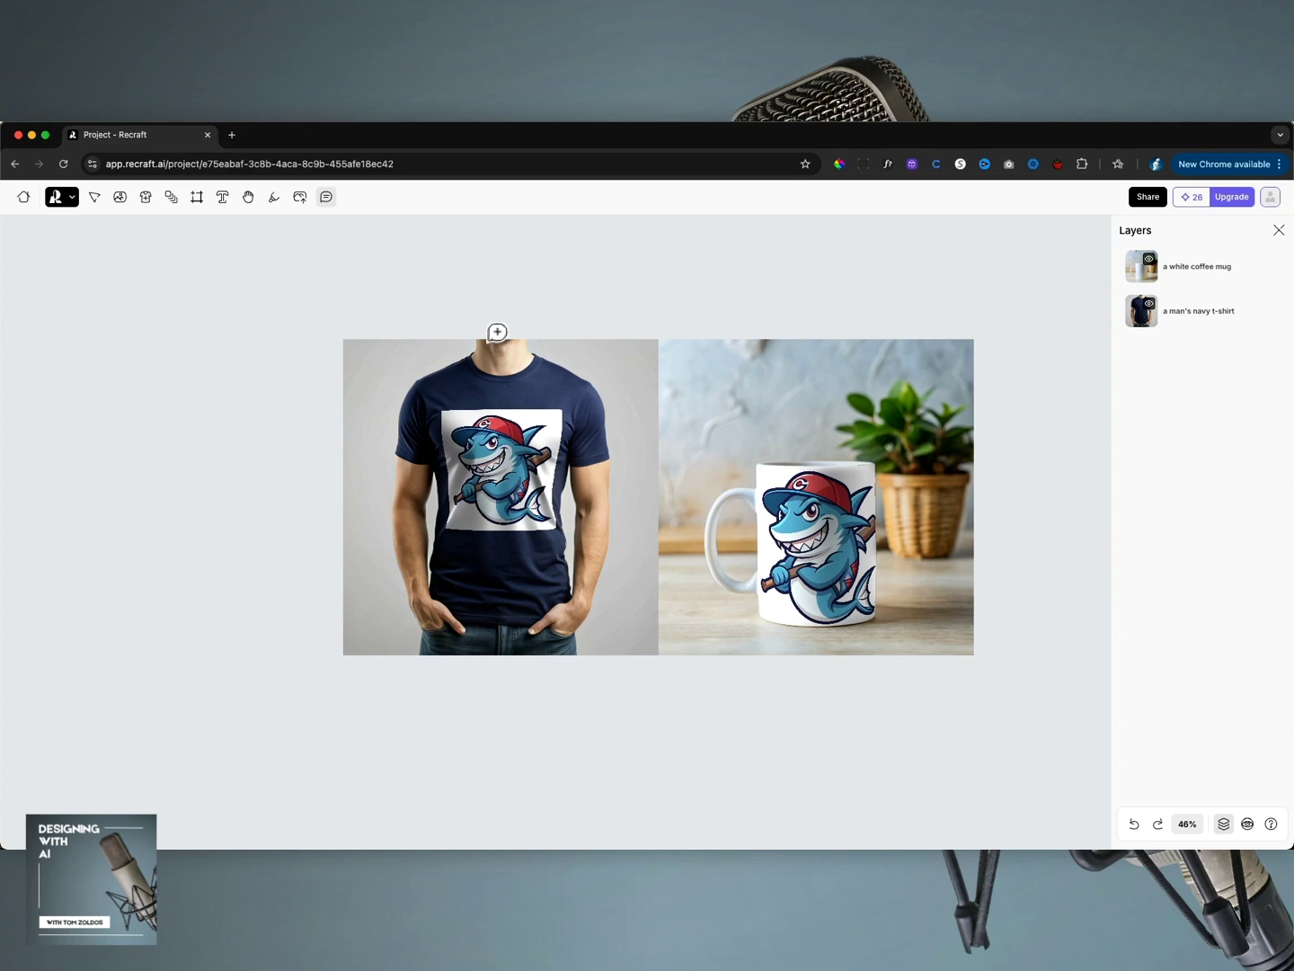
click(488, 341)
text(This is a mockup of the t)
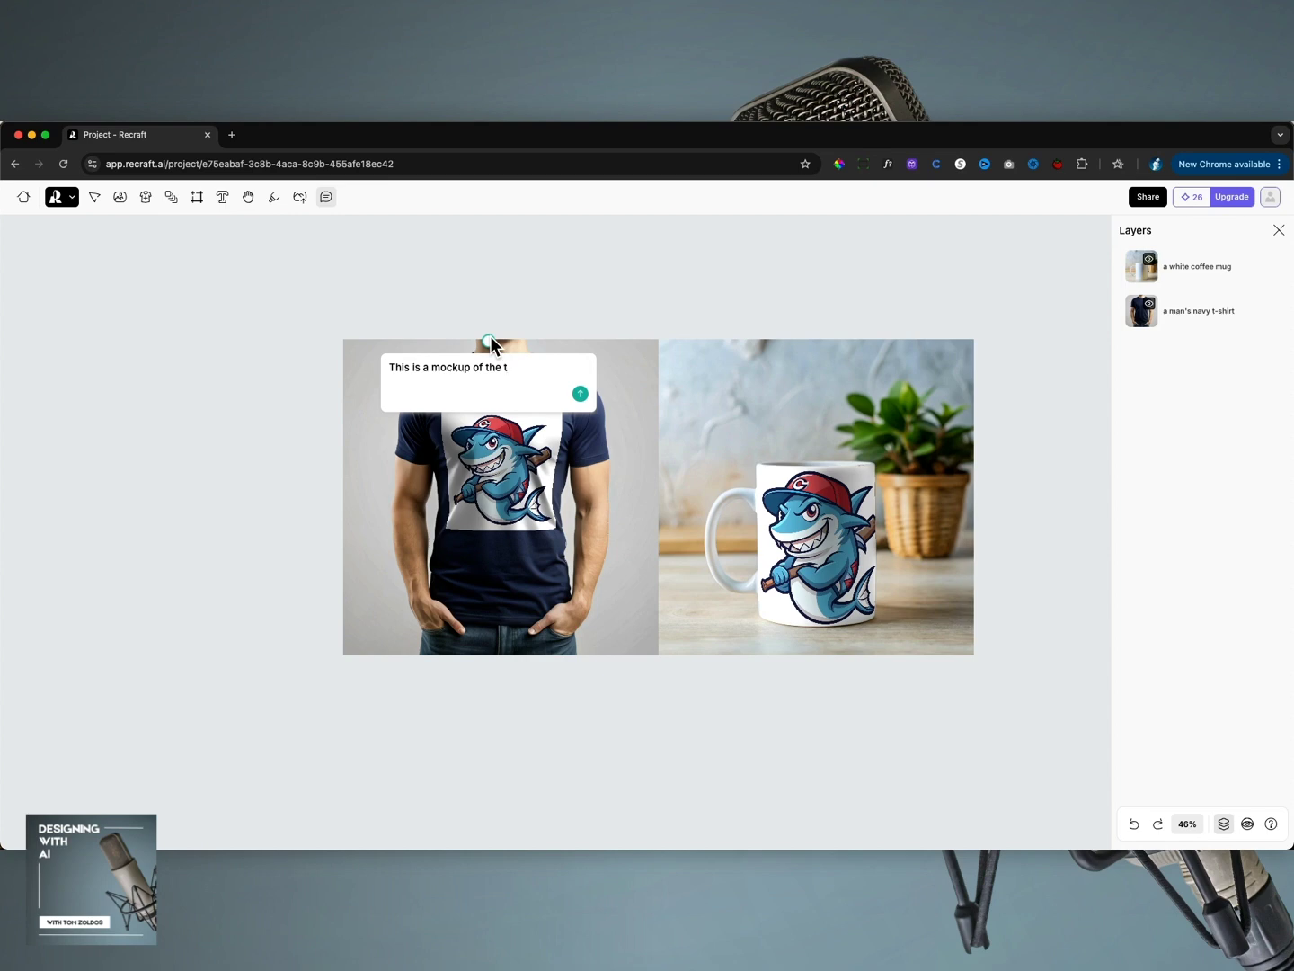
text(irt design)
click(100, 202)
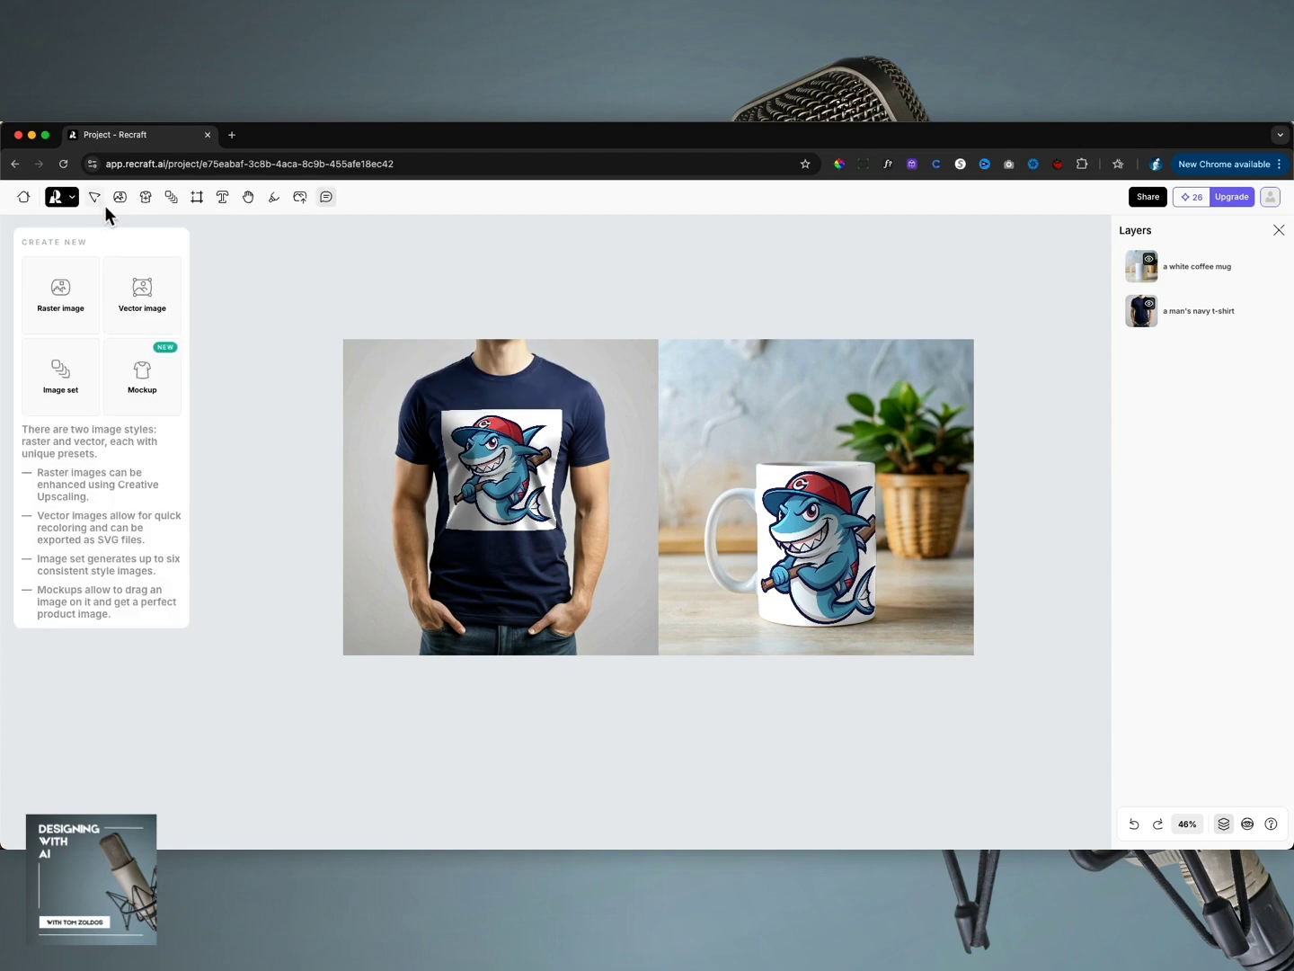
Post the comment "blah blah blah" just above the navy T-shirt mockup.
click(542, 435)
click(502, 369)
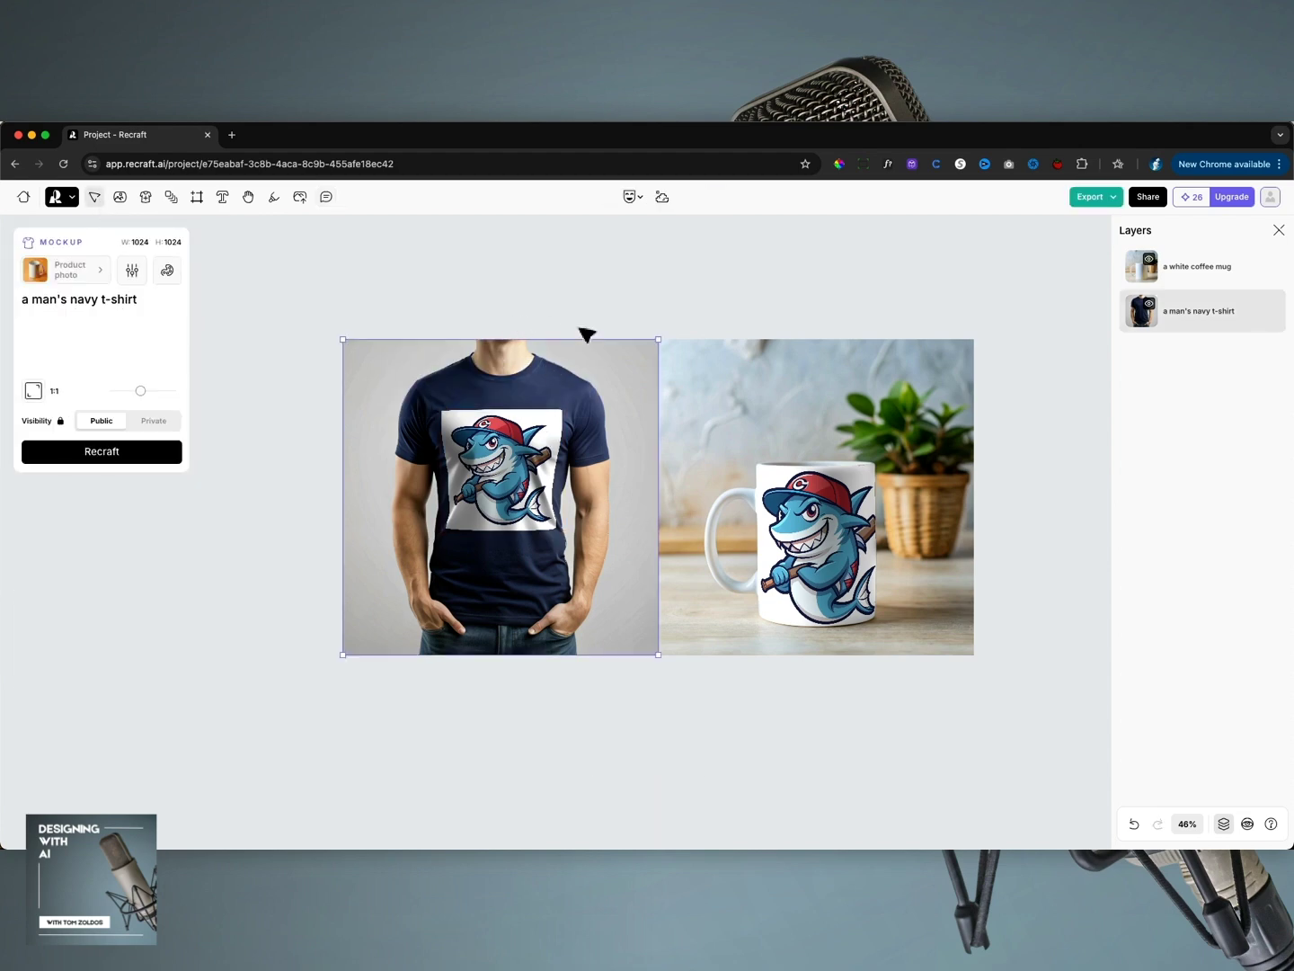
click(328, 198)
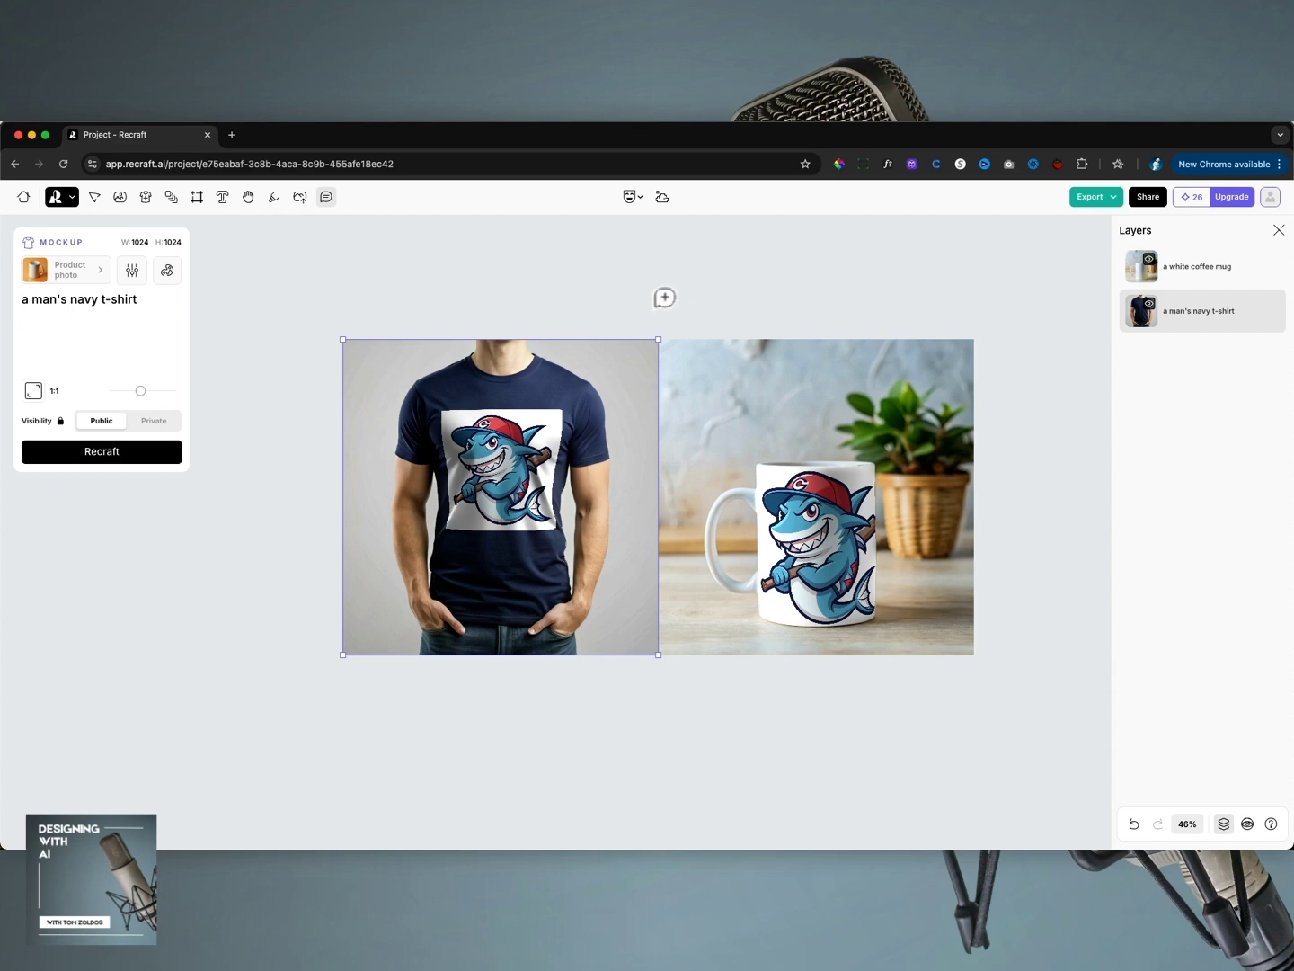
click(570, 317)
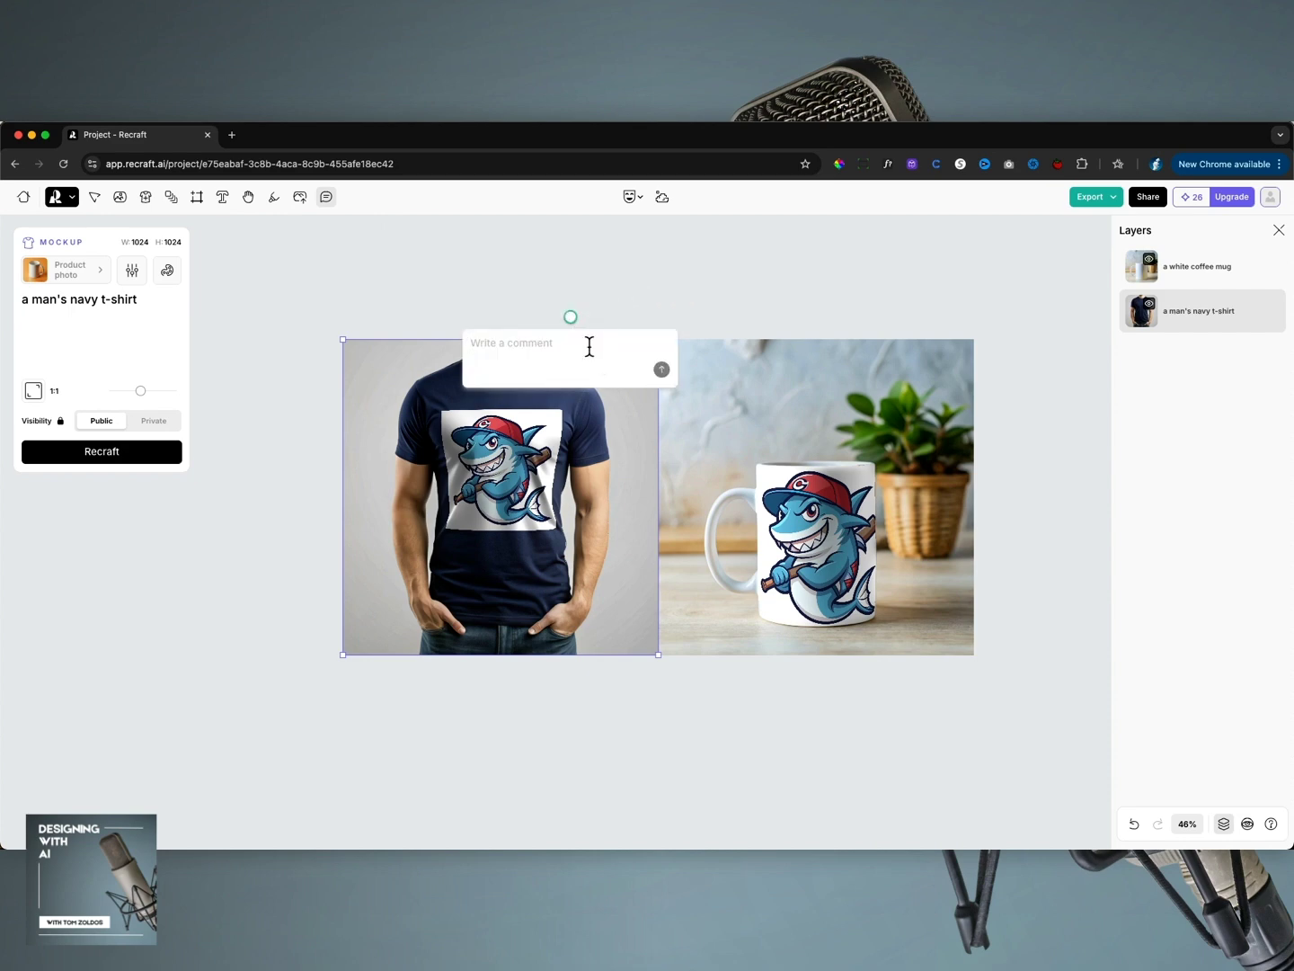
text(blah blah blah)
key(Return)
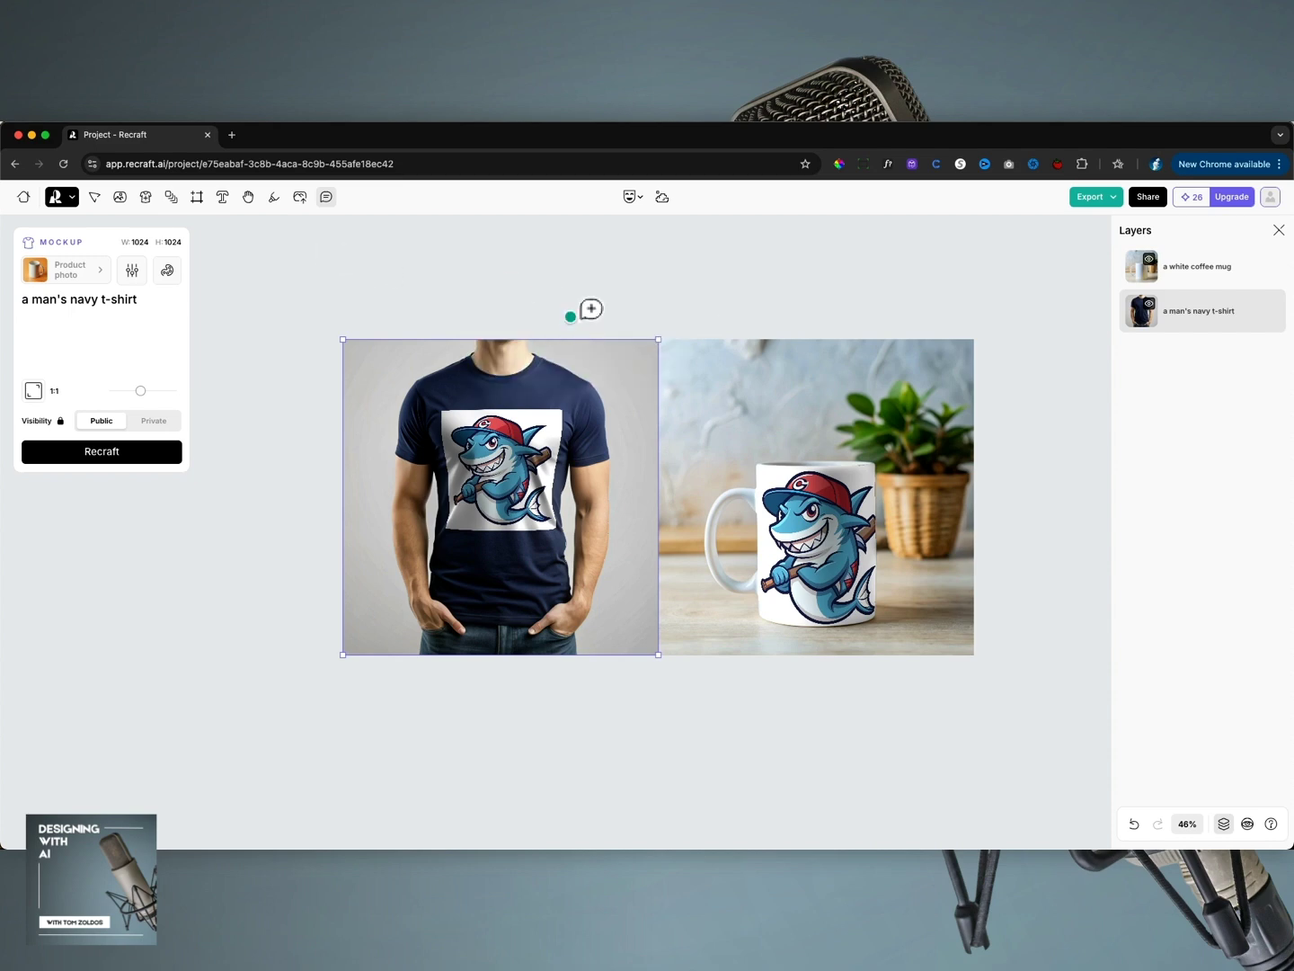
Open the posted comment's thread to read it, close it, and deselect the T-shirt mockup.
click(570, 317)
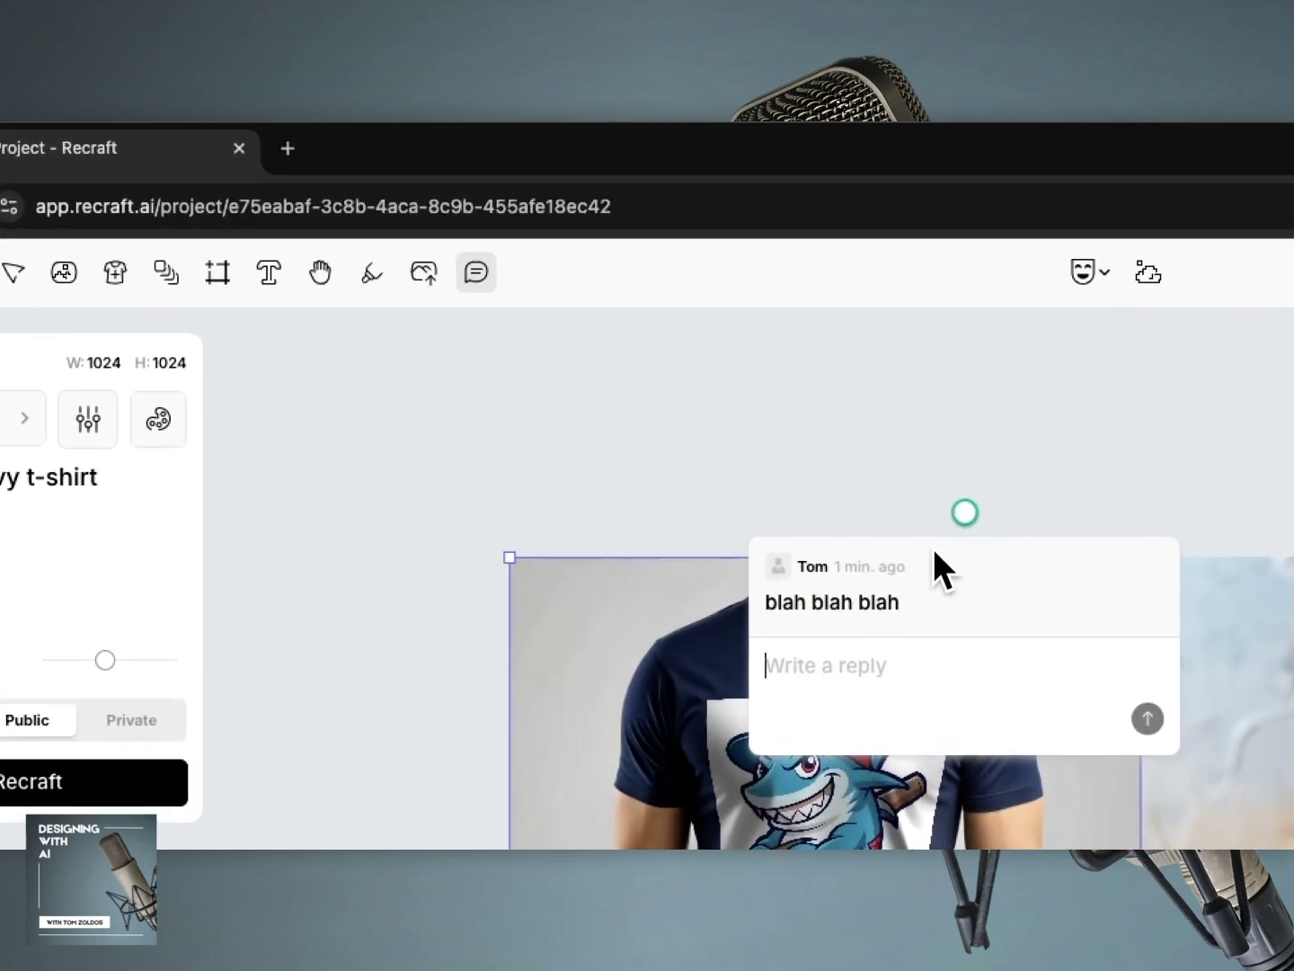
click(942, 461)
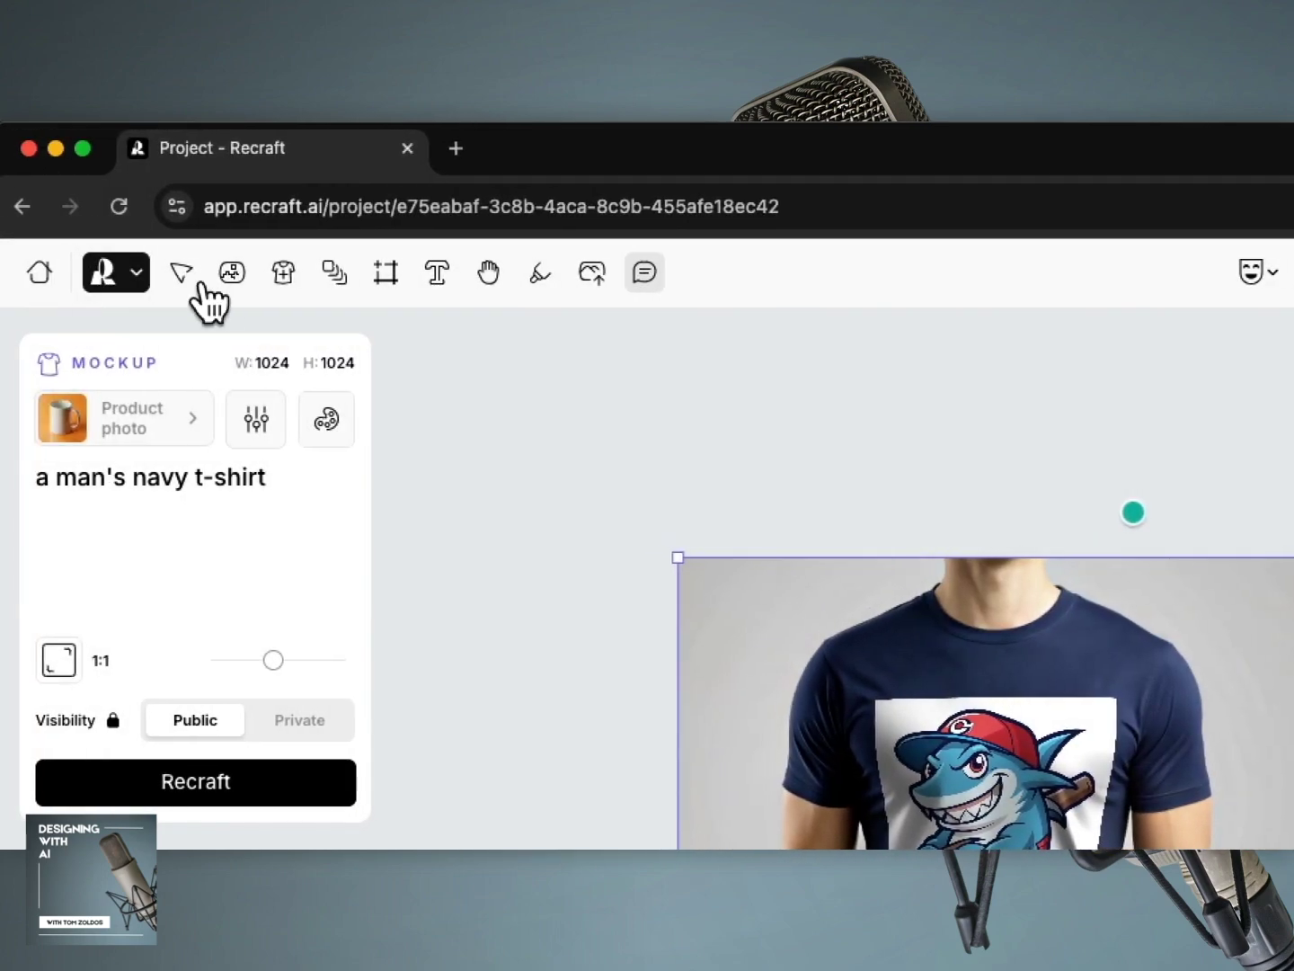
click(45, 272)
click(555, 432)
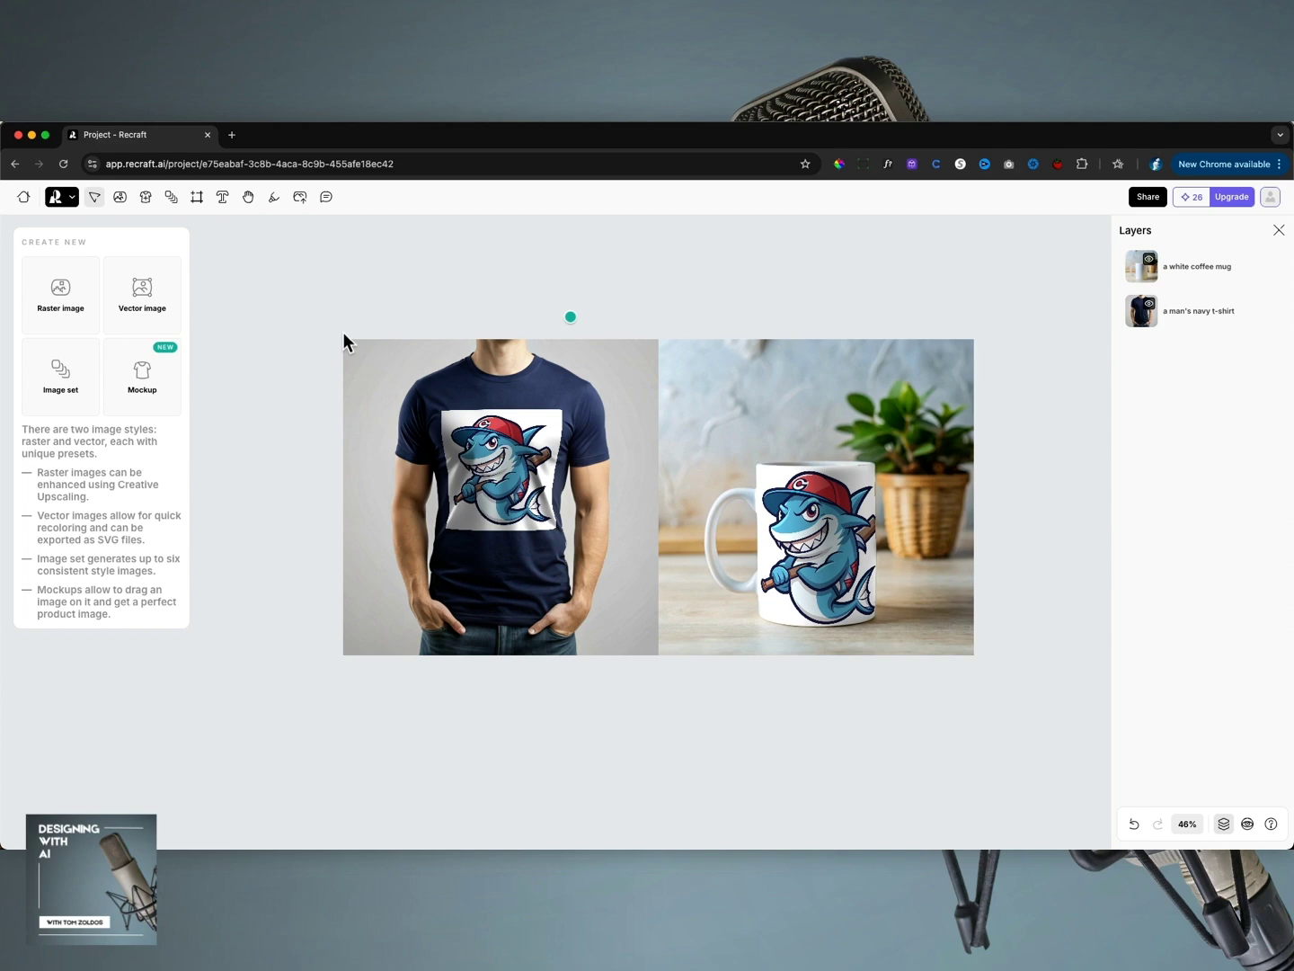
Add a new six-image set and move its frame directly below the T-shirt and mug mockups.
click(79, 369)
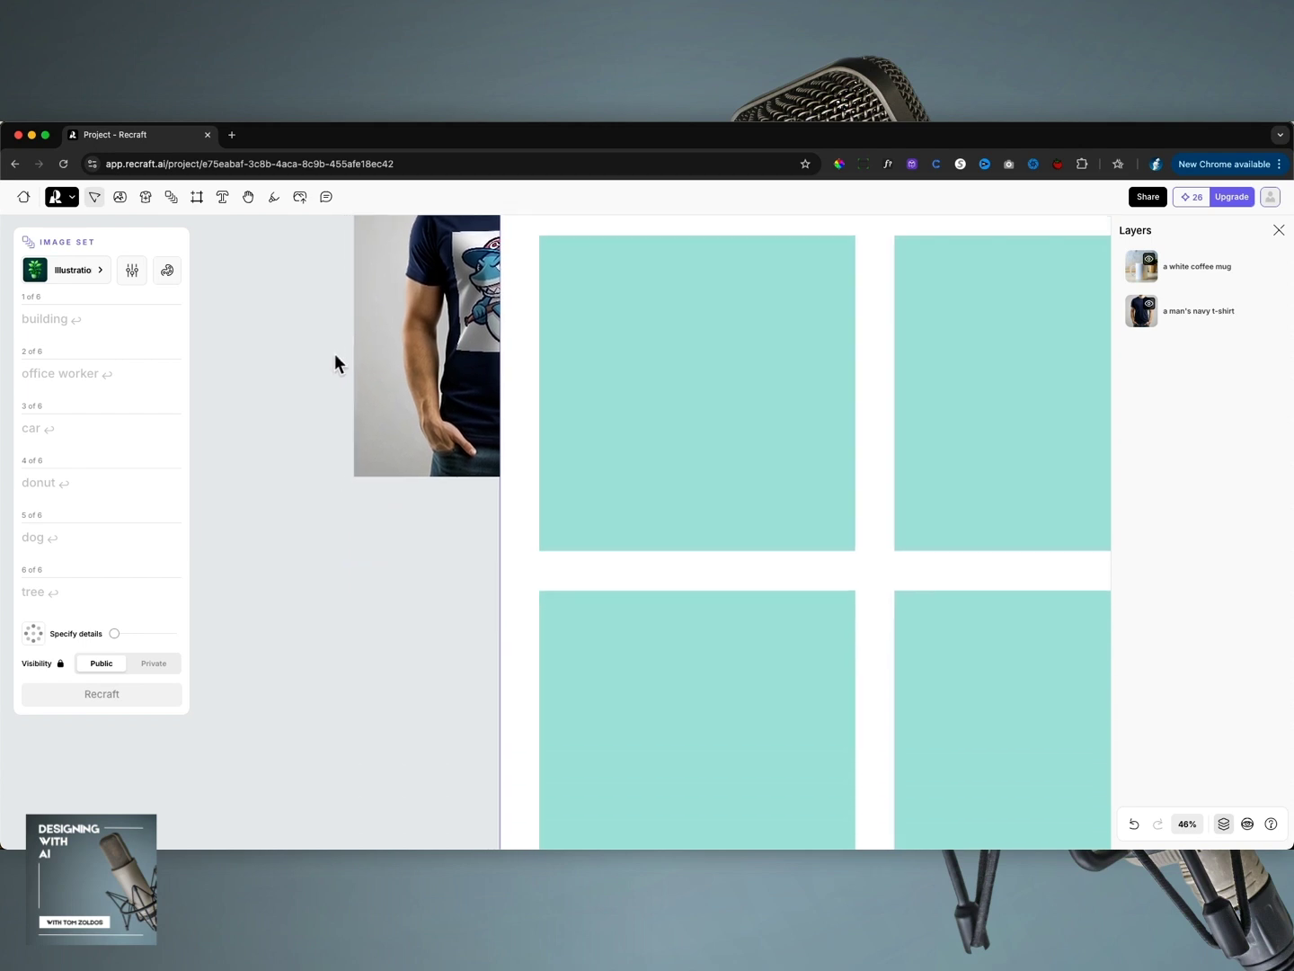
scroll(337, 361, down, 1)
scroll(341, 362, up, 5)
scroll(345, 359, up, 3)
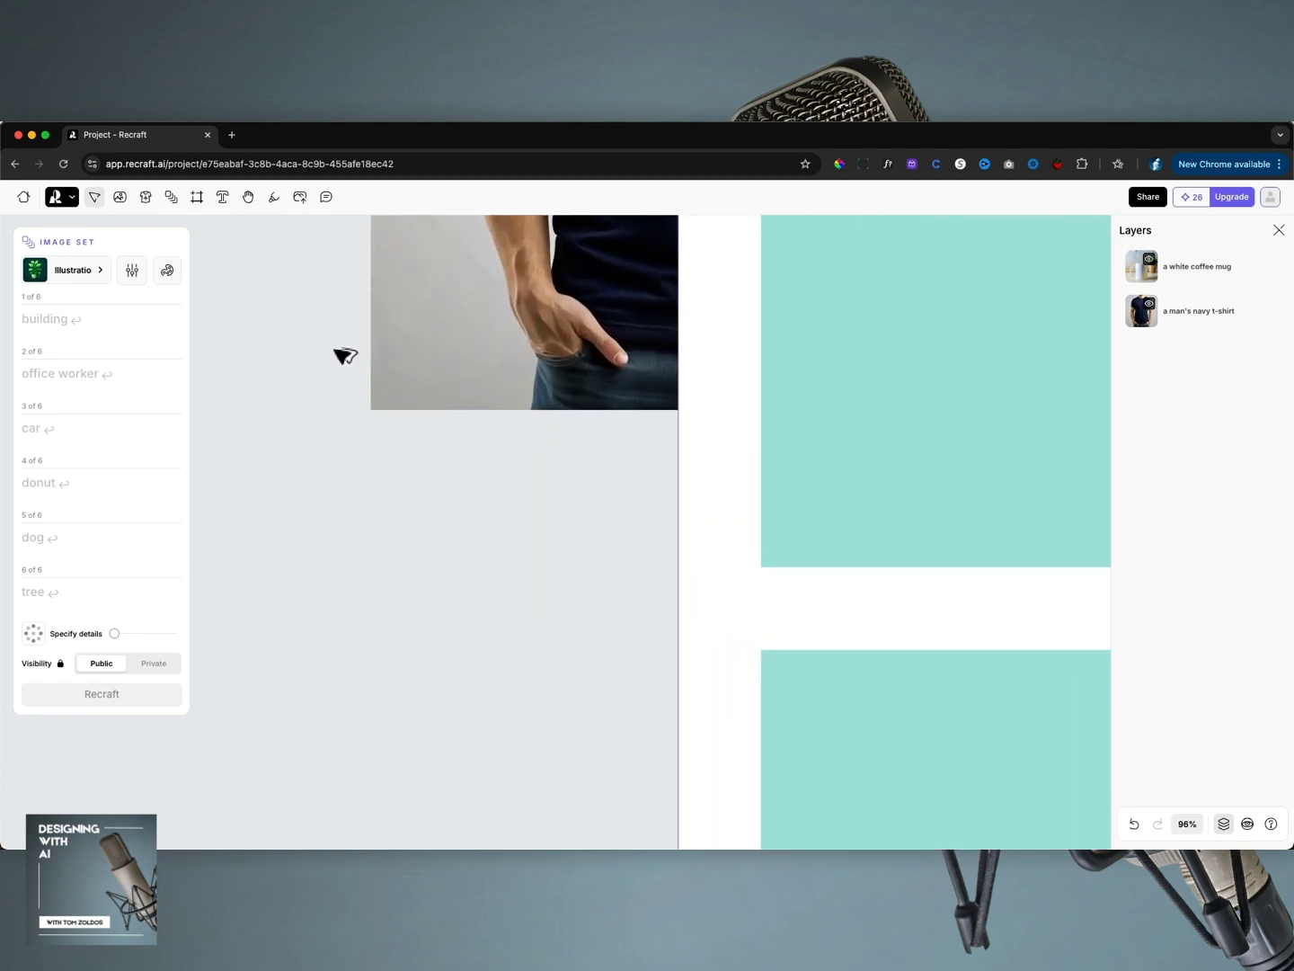
scroll(341, 361, down, 10)
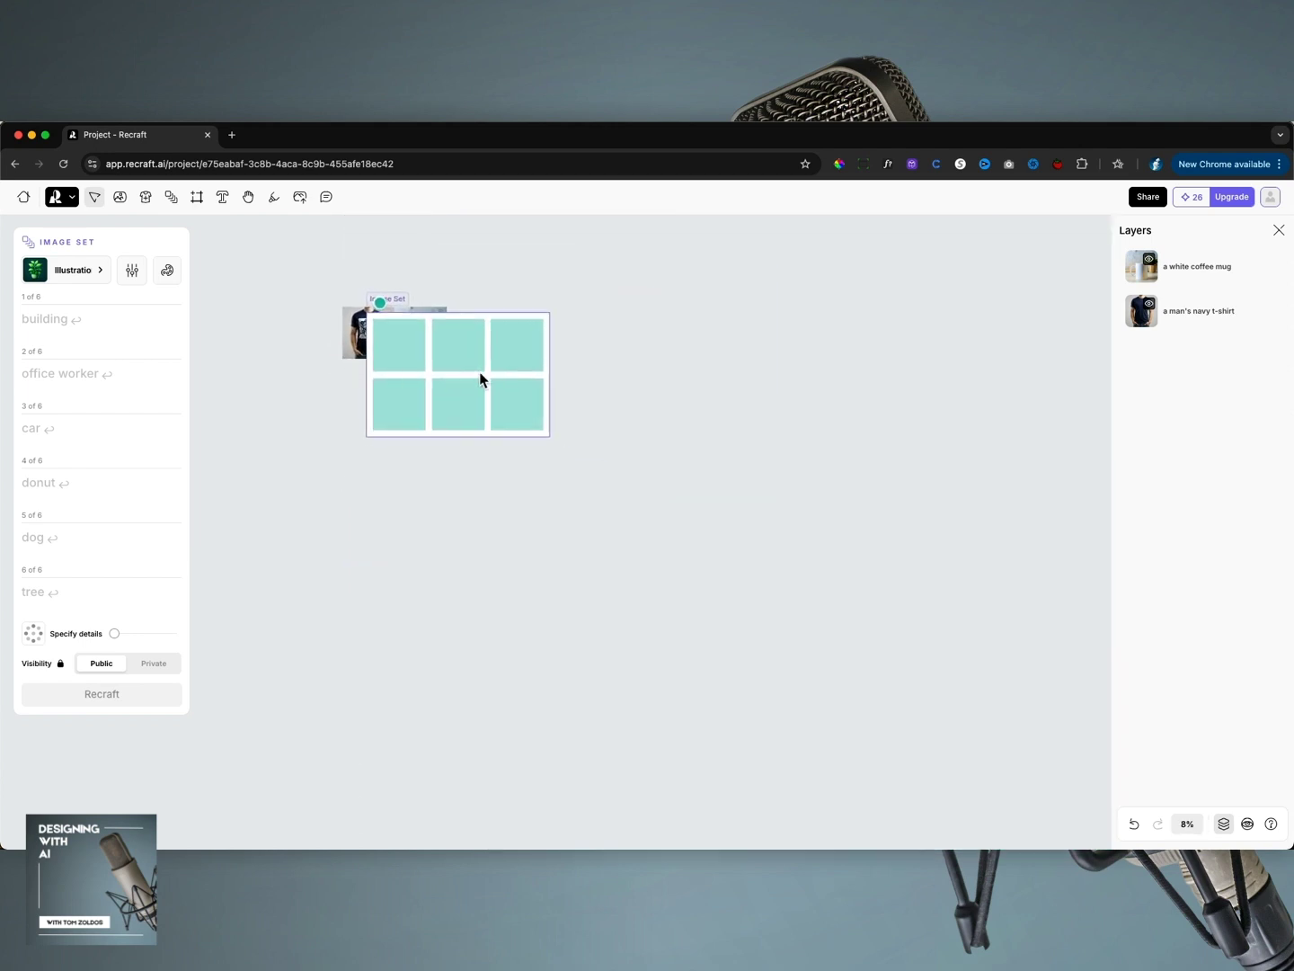
drag(479, 371, 480, 419)
drag(660, 538, 679, 545)
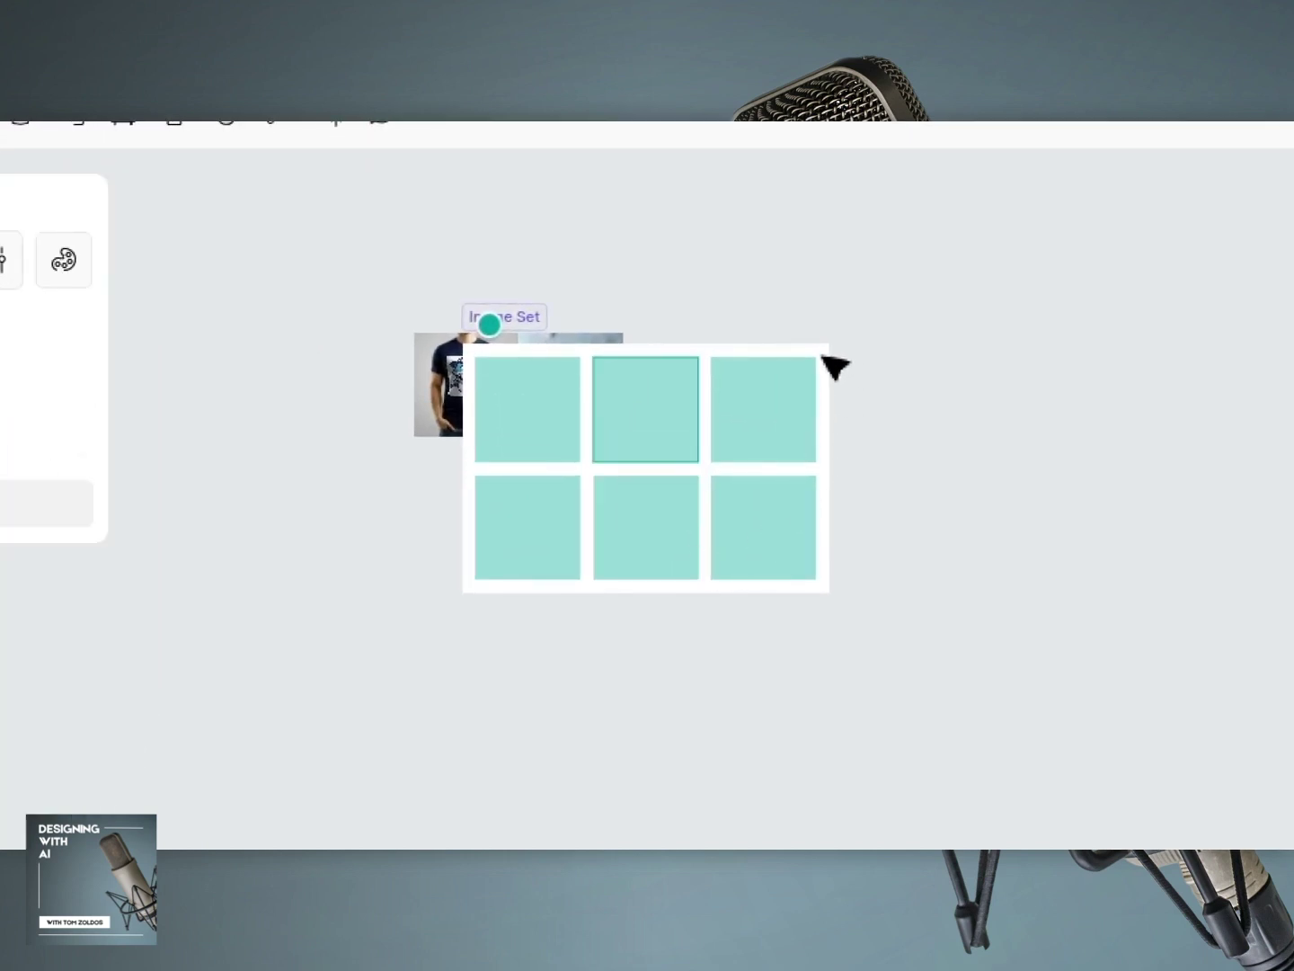
drag(834, 365, 745, 499)
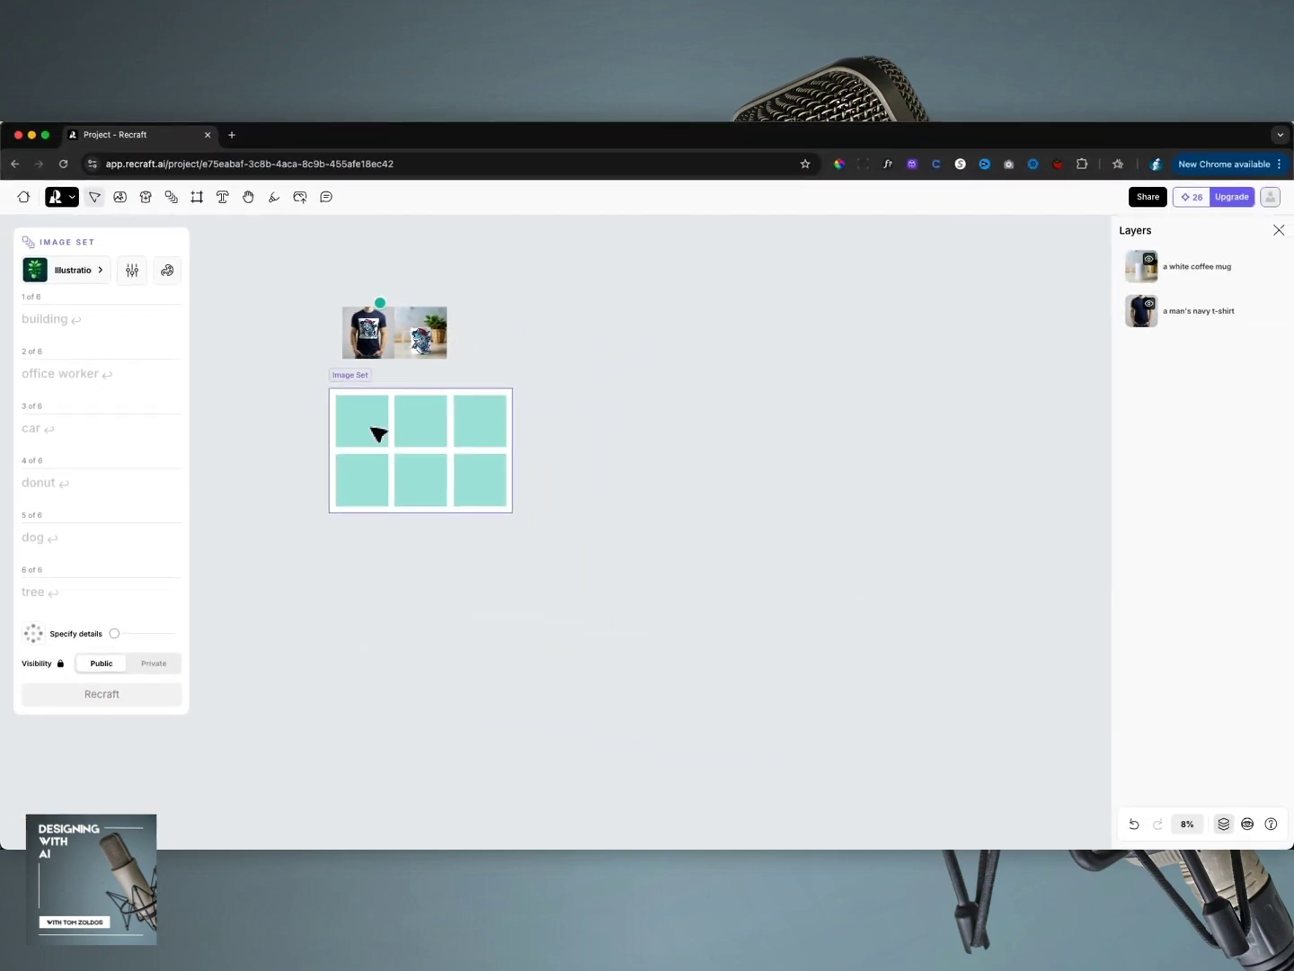
Enter "building icon" as the first of the six prompts for the whole image set.
click(377, 434)
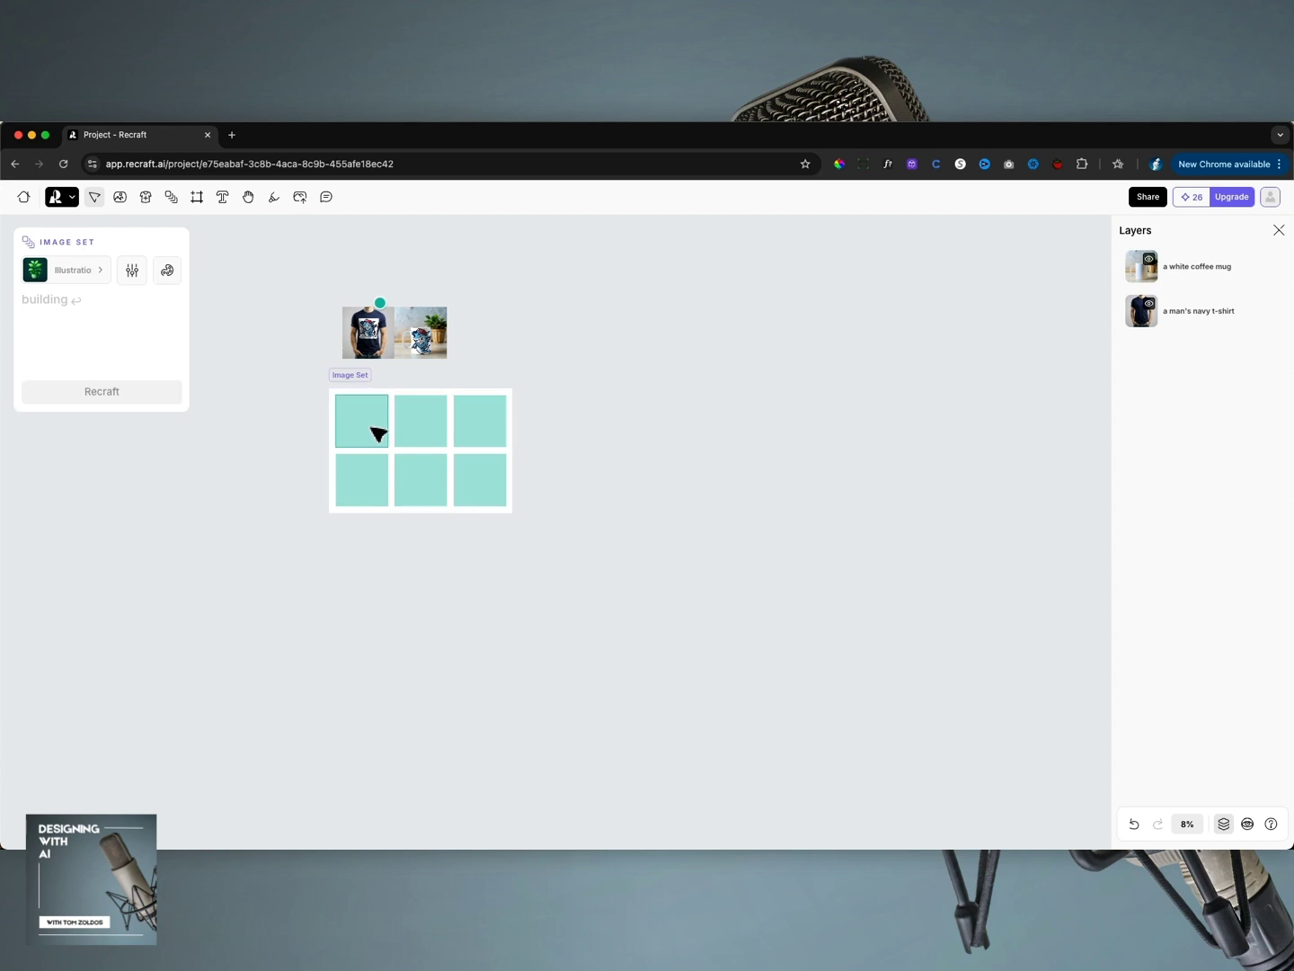
click(545, 409)
click(507, 393)
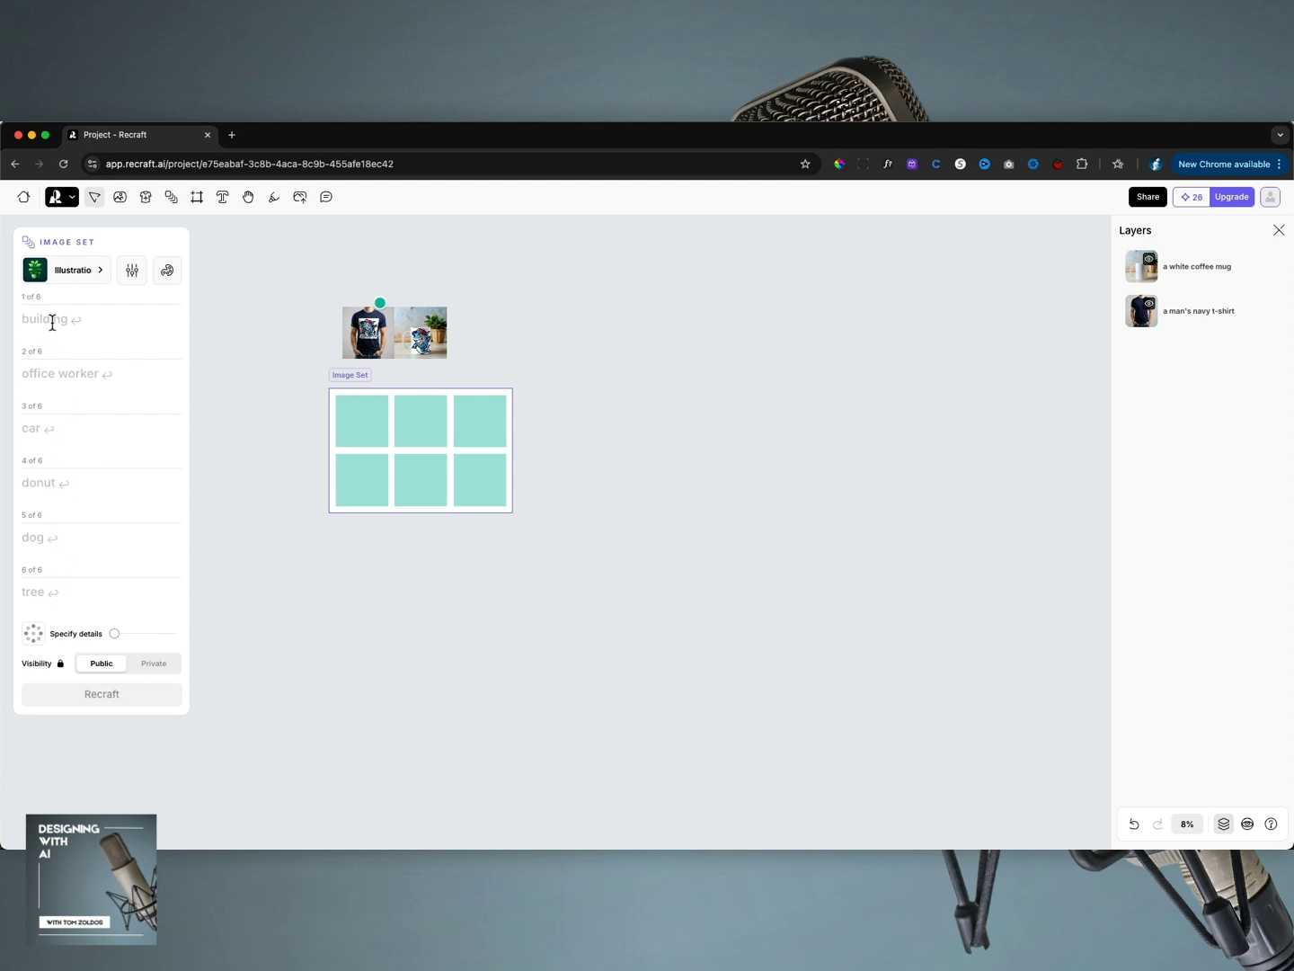
click(52, 321)
text(building icon)
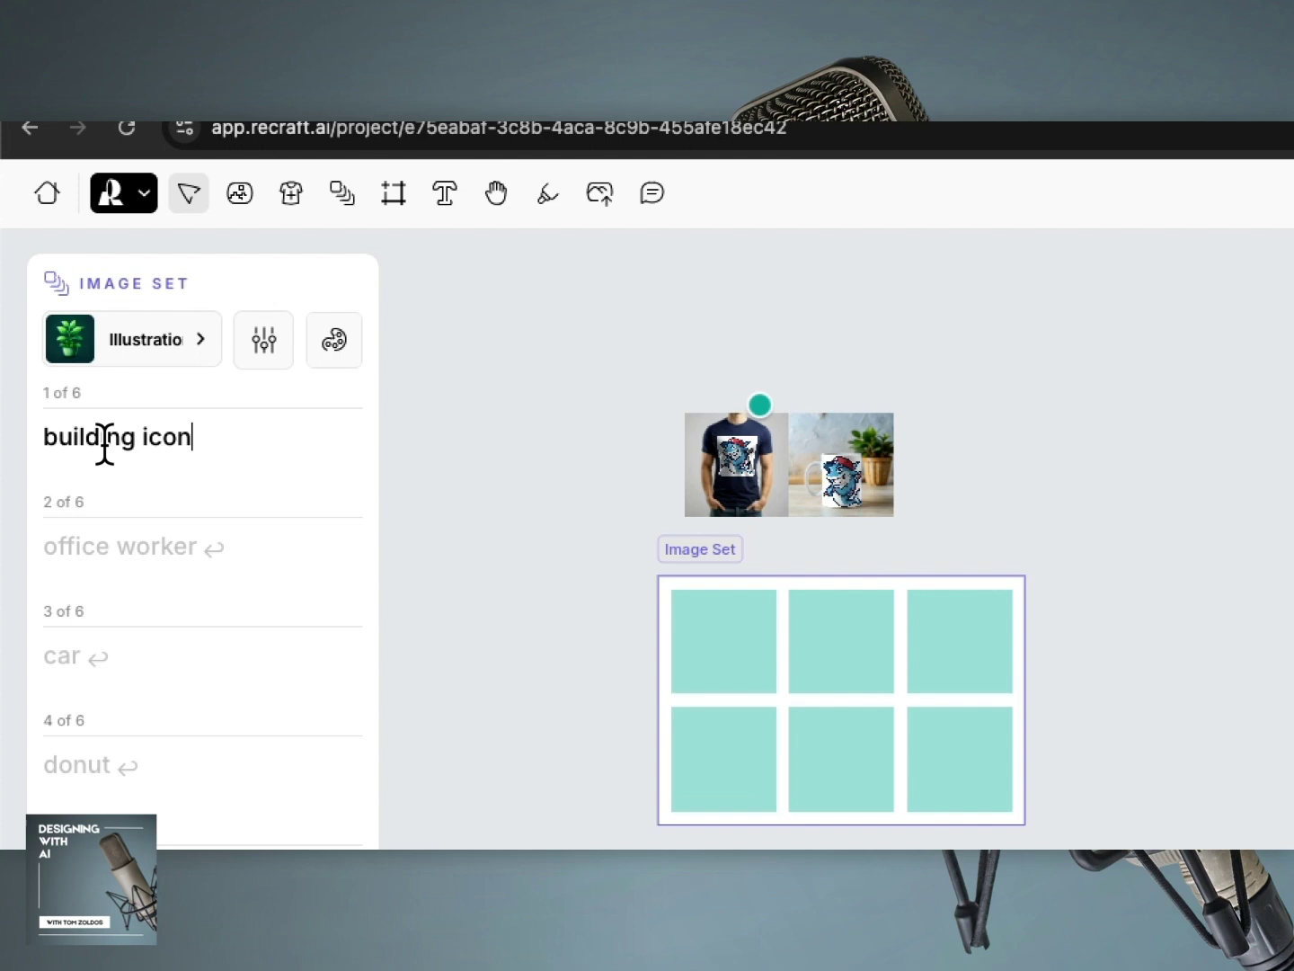
Enter "worker icon", "car icon" and "donut icon" as the second, third and fourth prompts of the image set.
click(109, 546)
text(work)
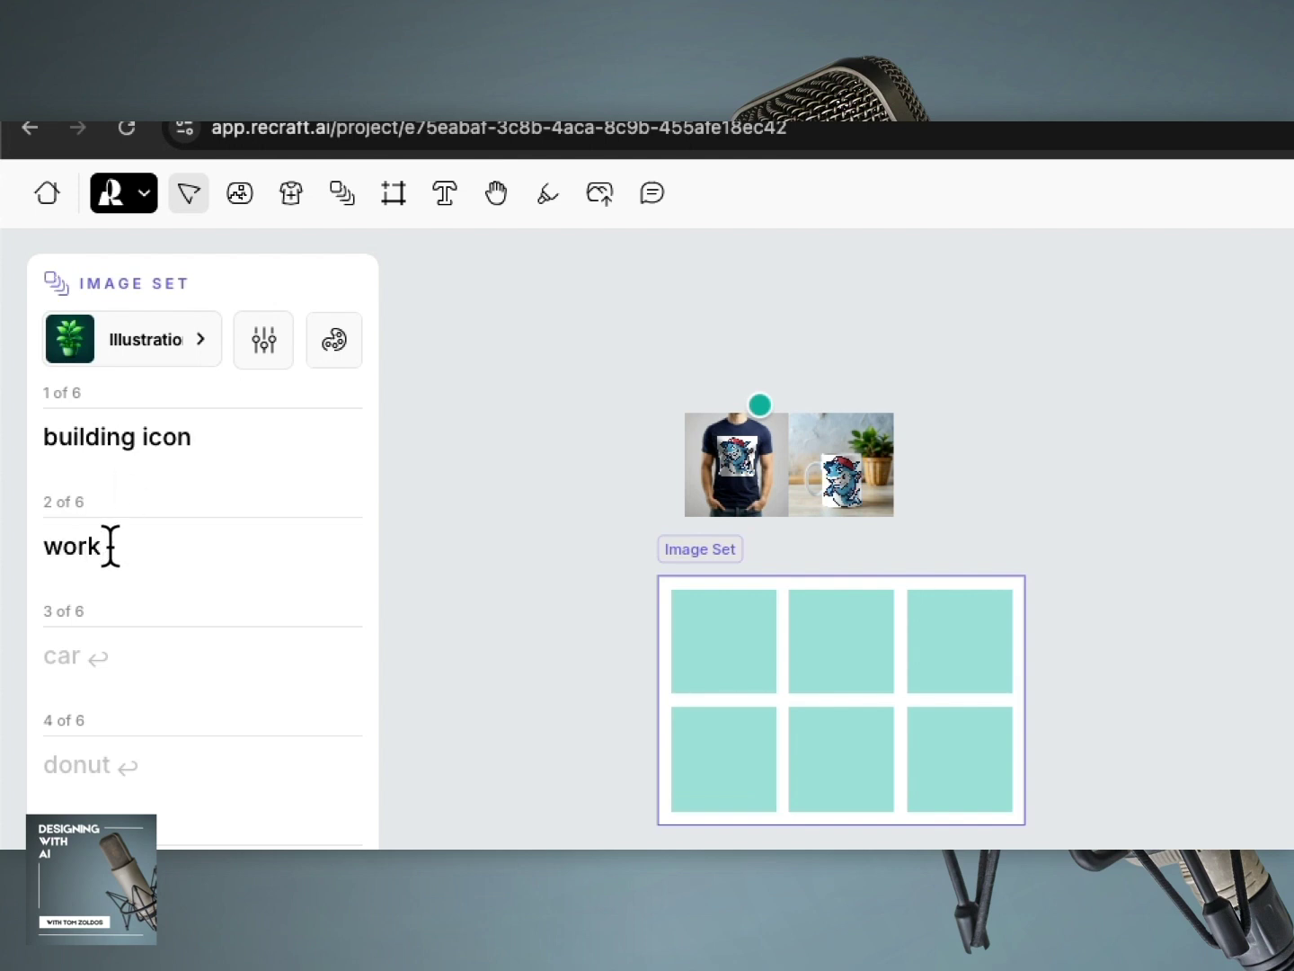
text(er icon)
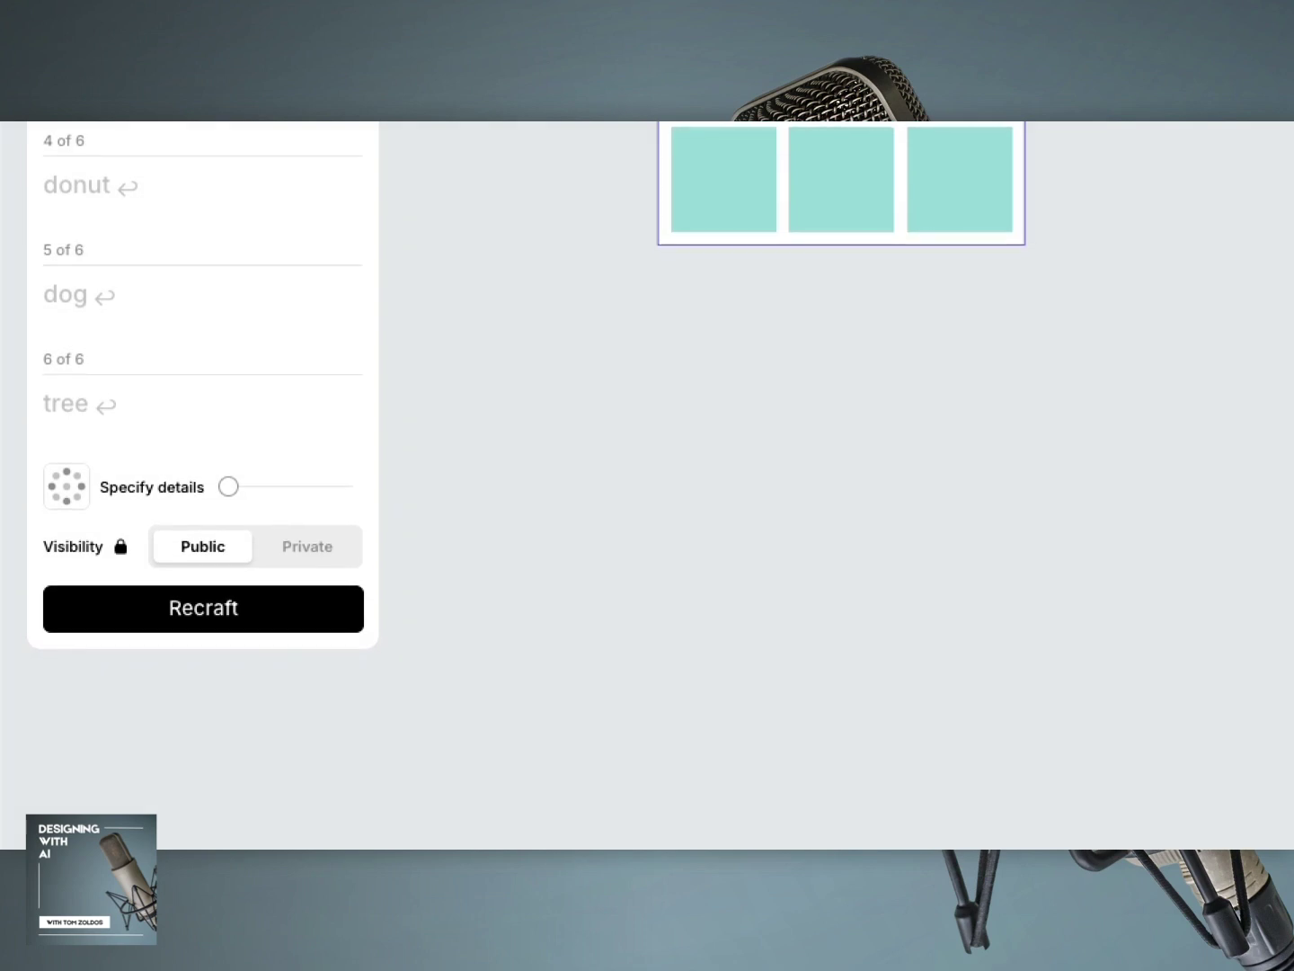
click(90, 179)
text(donut icon)
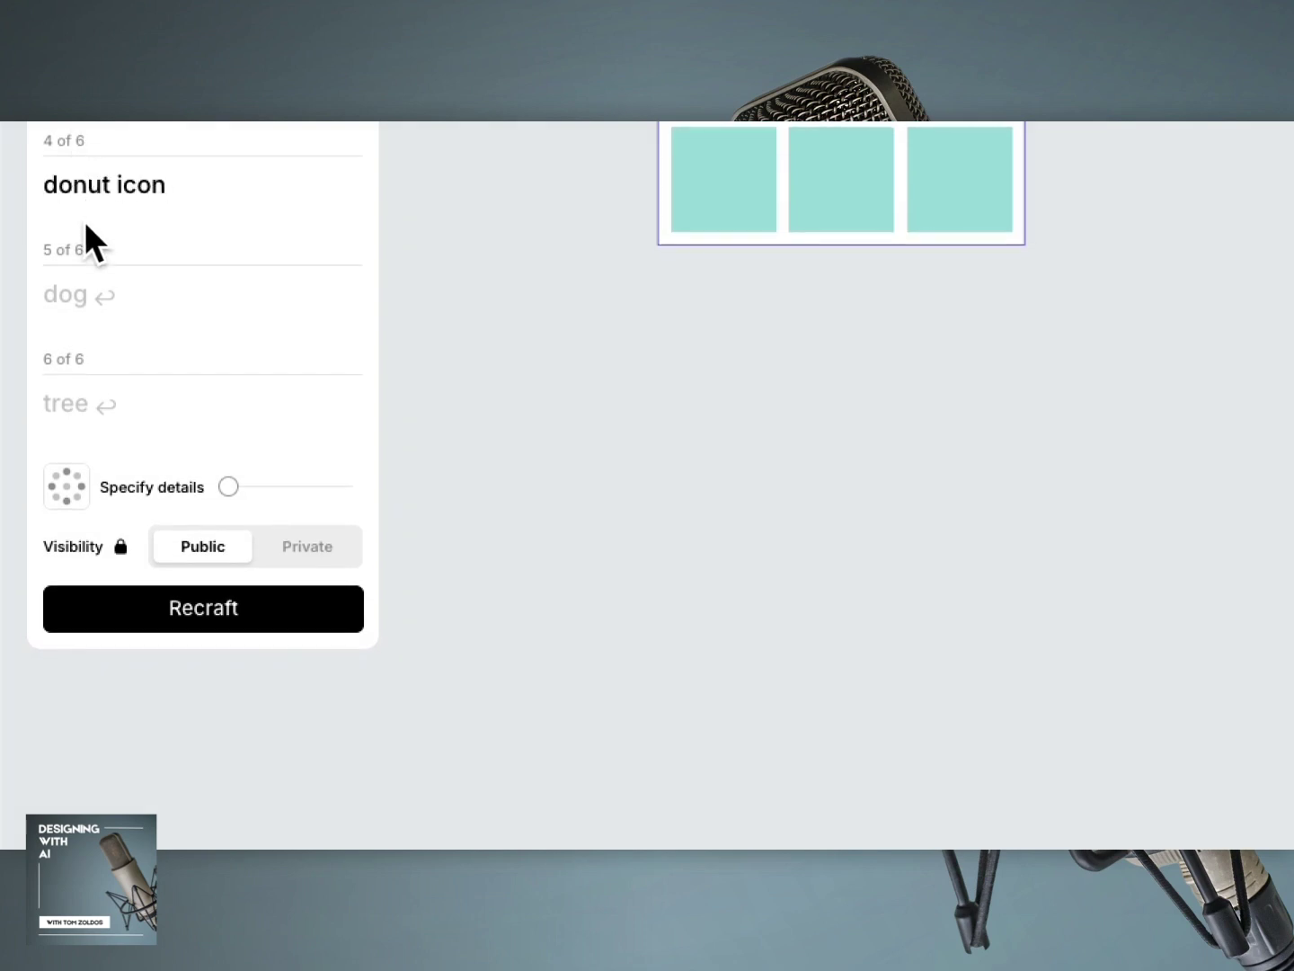
Enter "dog icon" and "tree icon" as the fifth and sixth prompts of the image set.
click(81, 297)
text(dog)
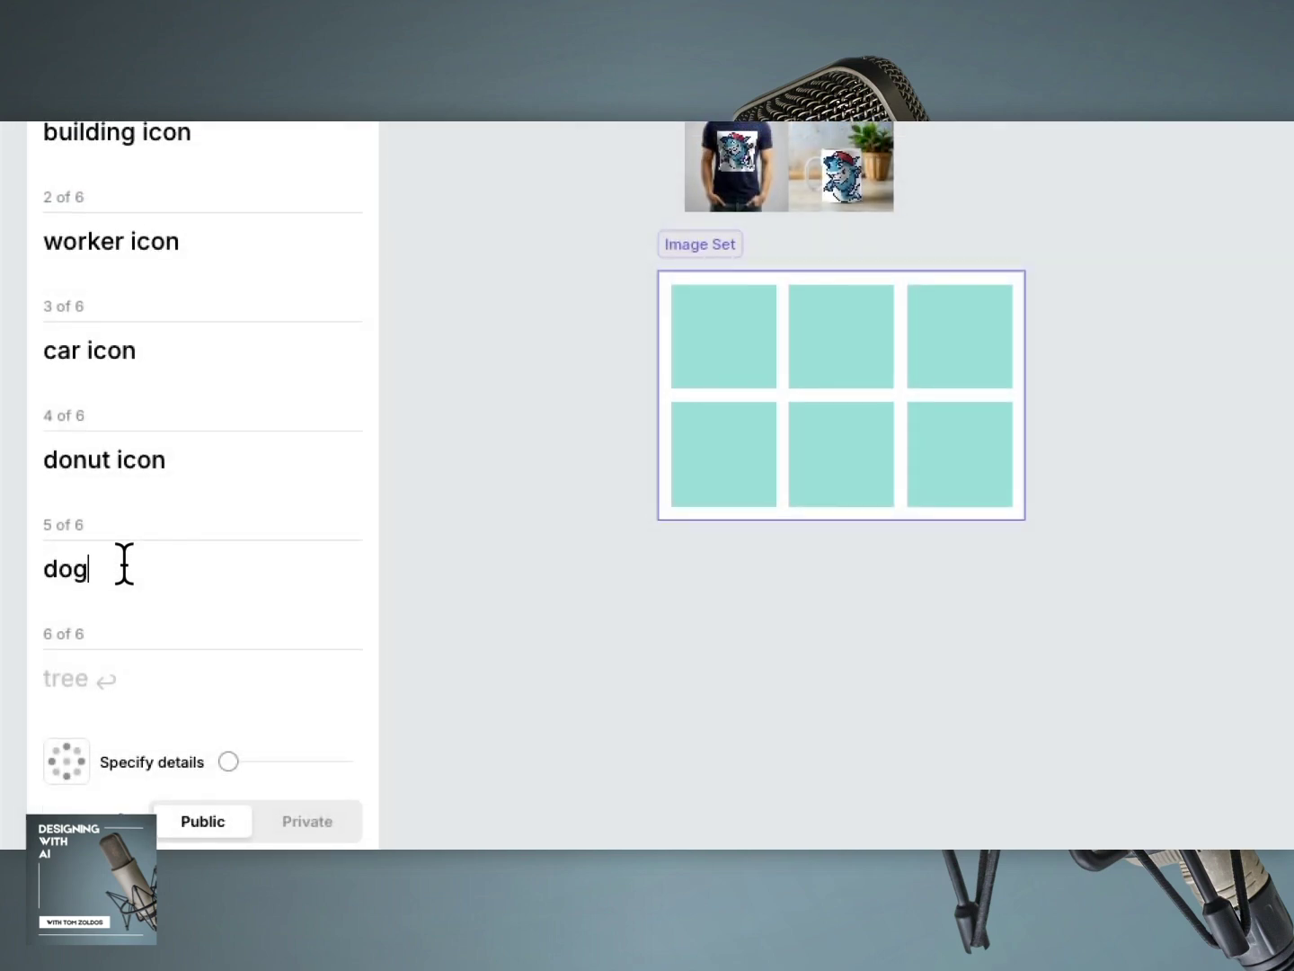
text( icon)
click(81, 674)
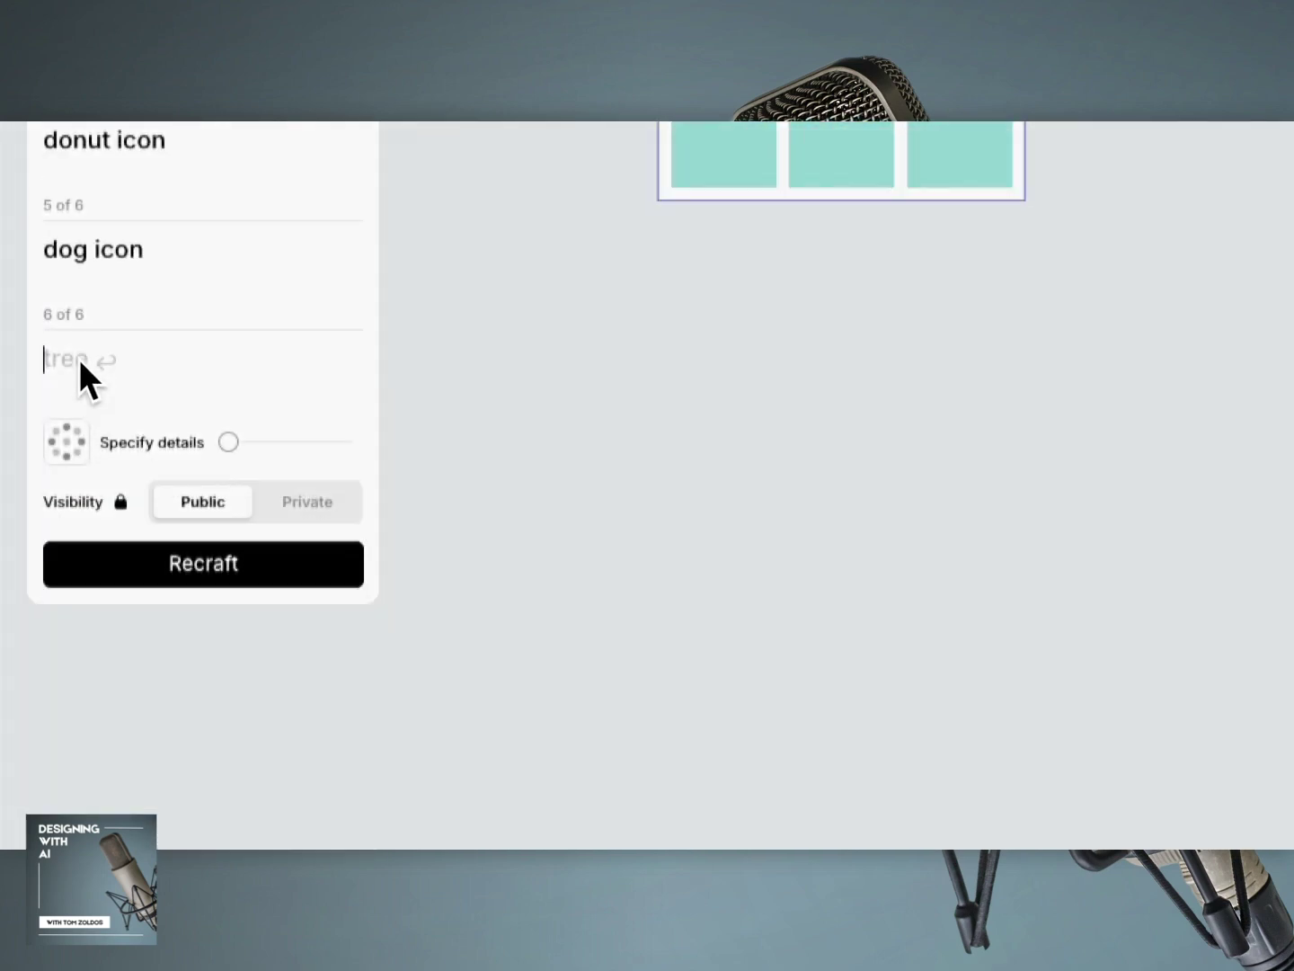
text(tree icon)
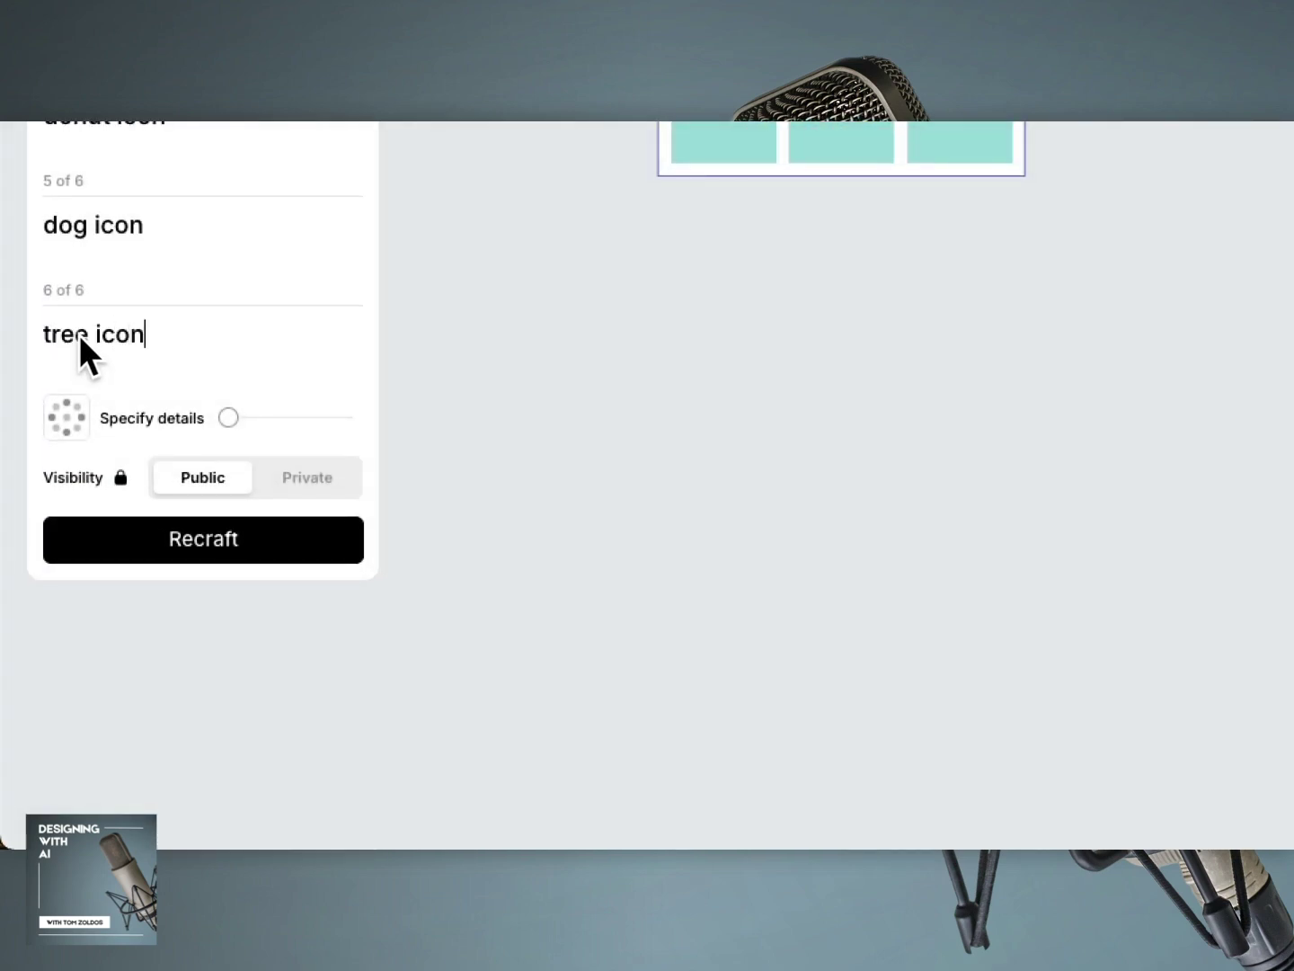
Generate the six-image icon set in the Vector art style with the detail level set to Extreme.
click(332, 419)
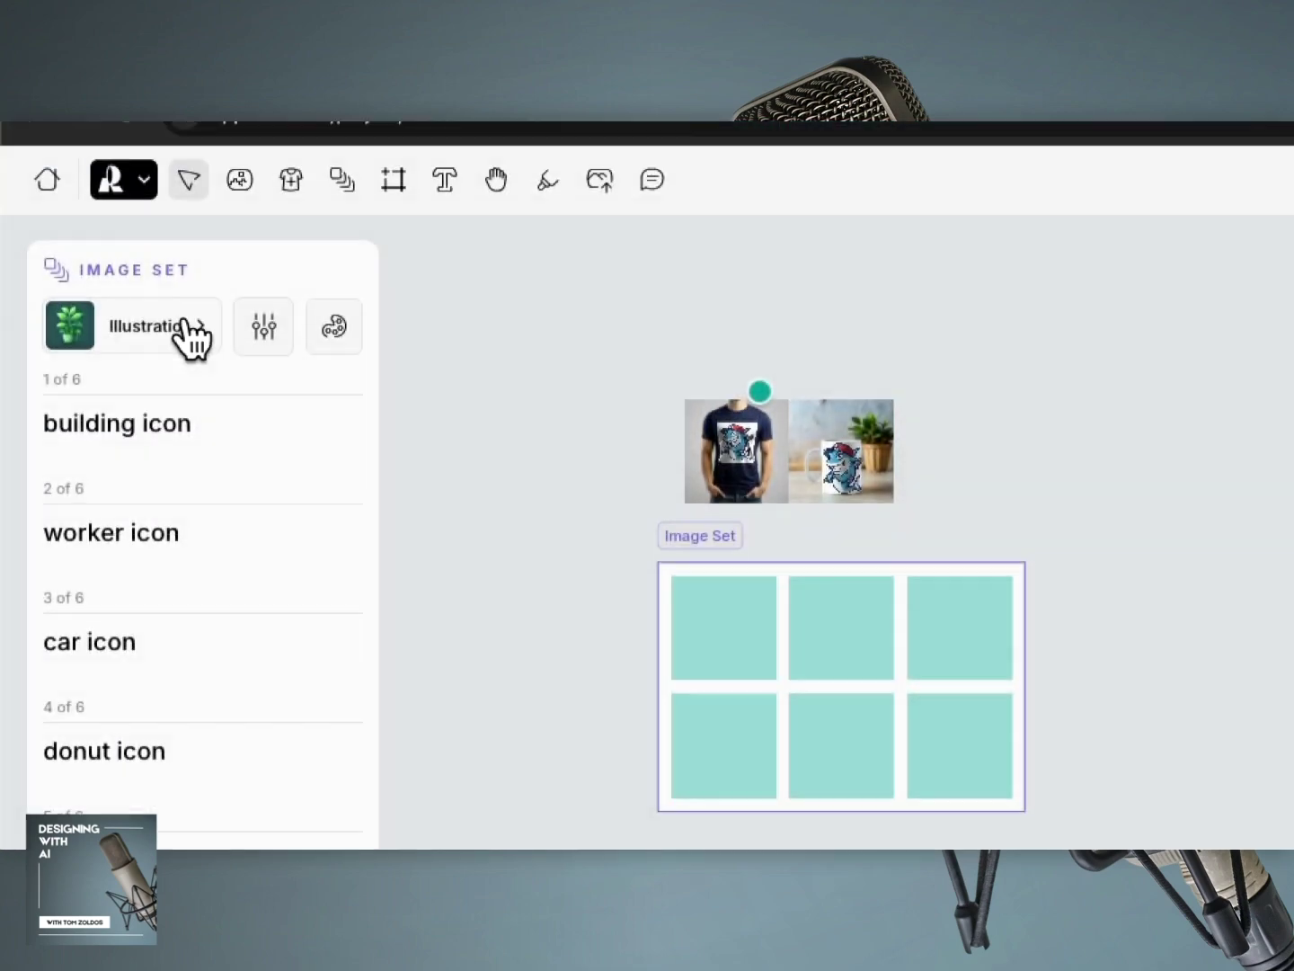
click(192, 335)
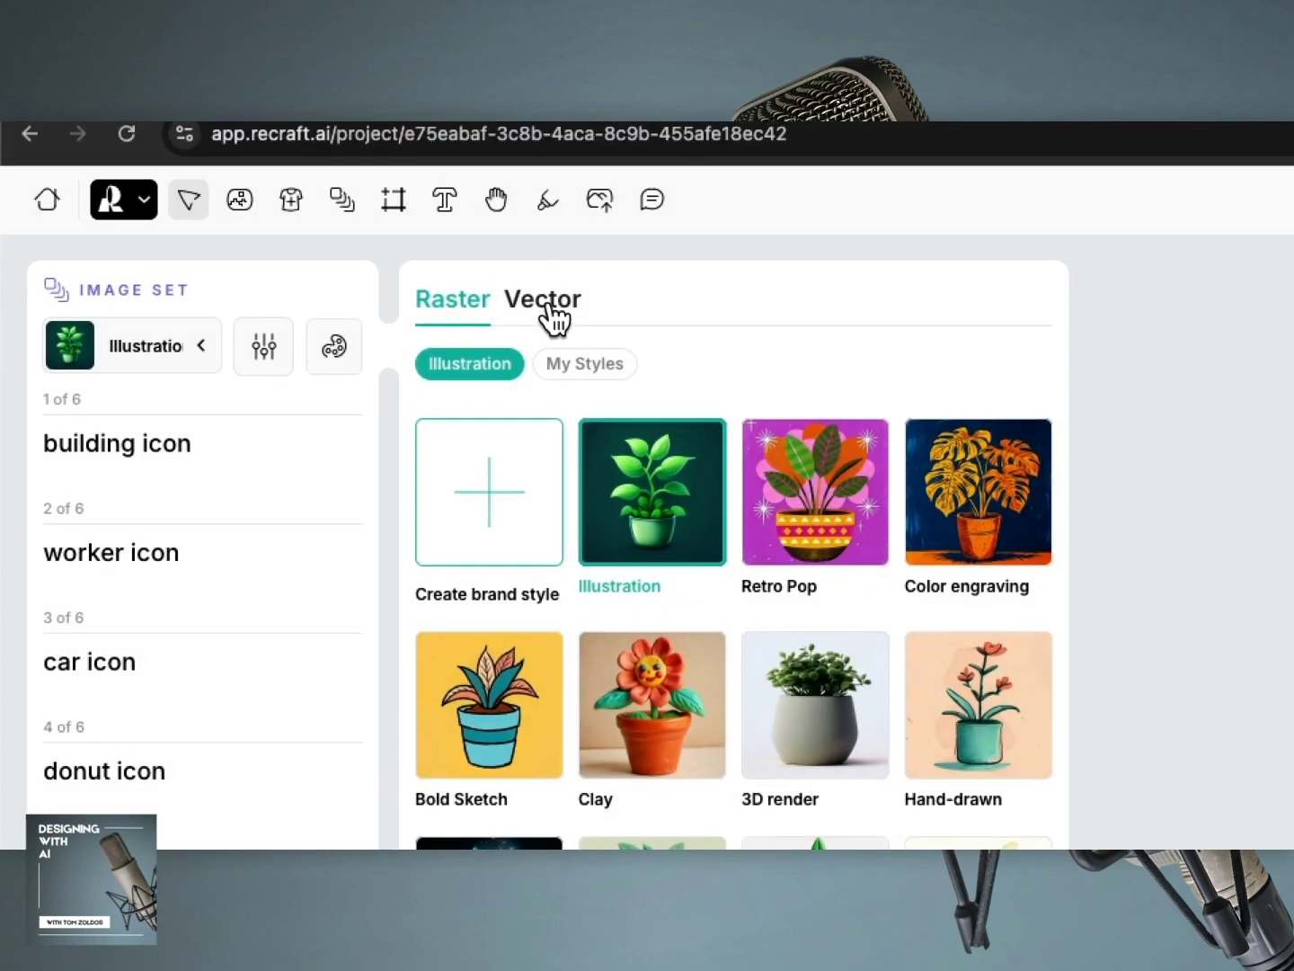
click(127, 223)
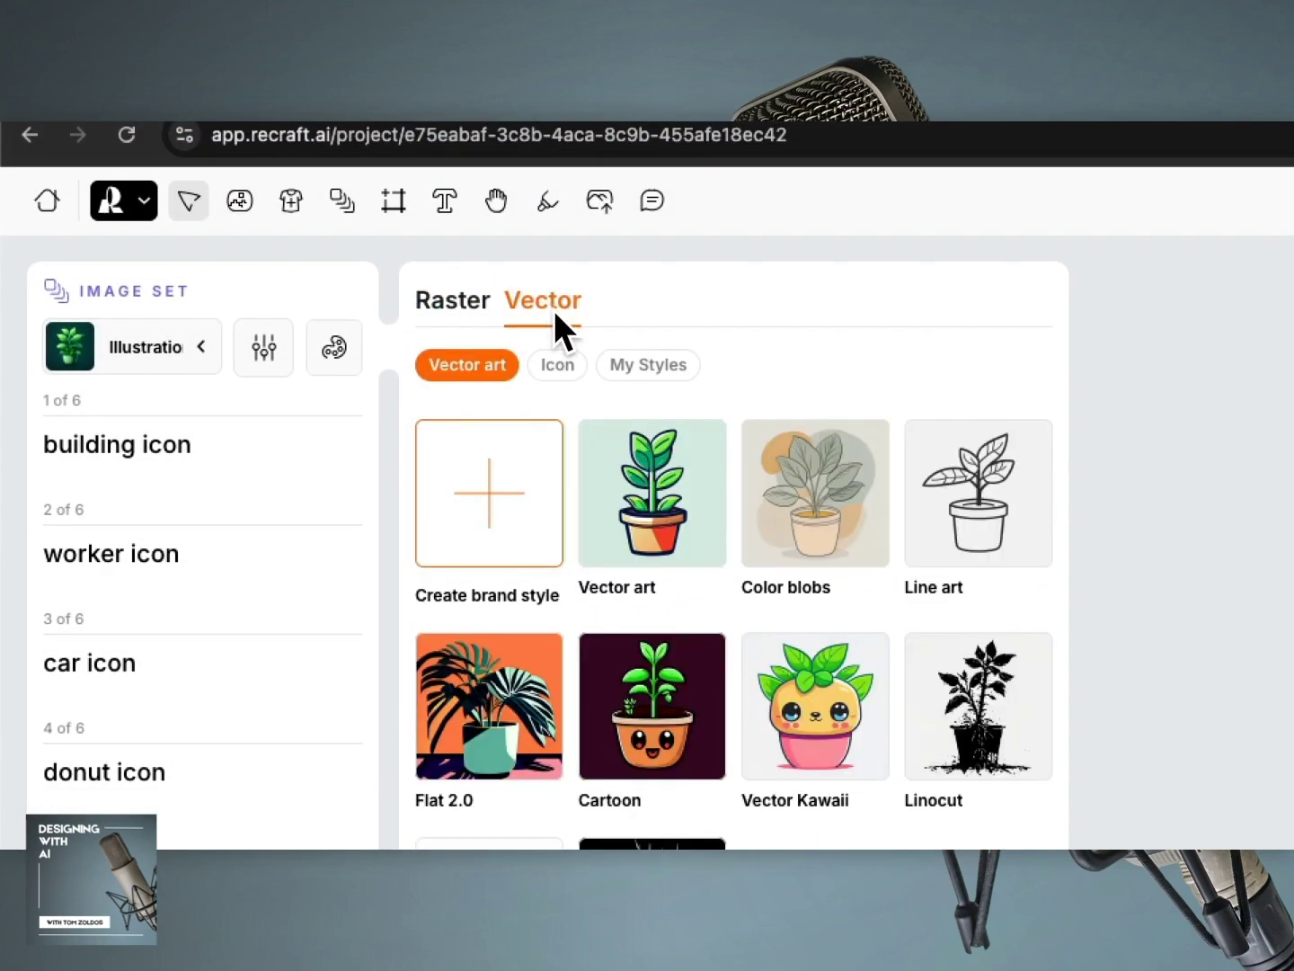
click(663, 481)
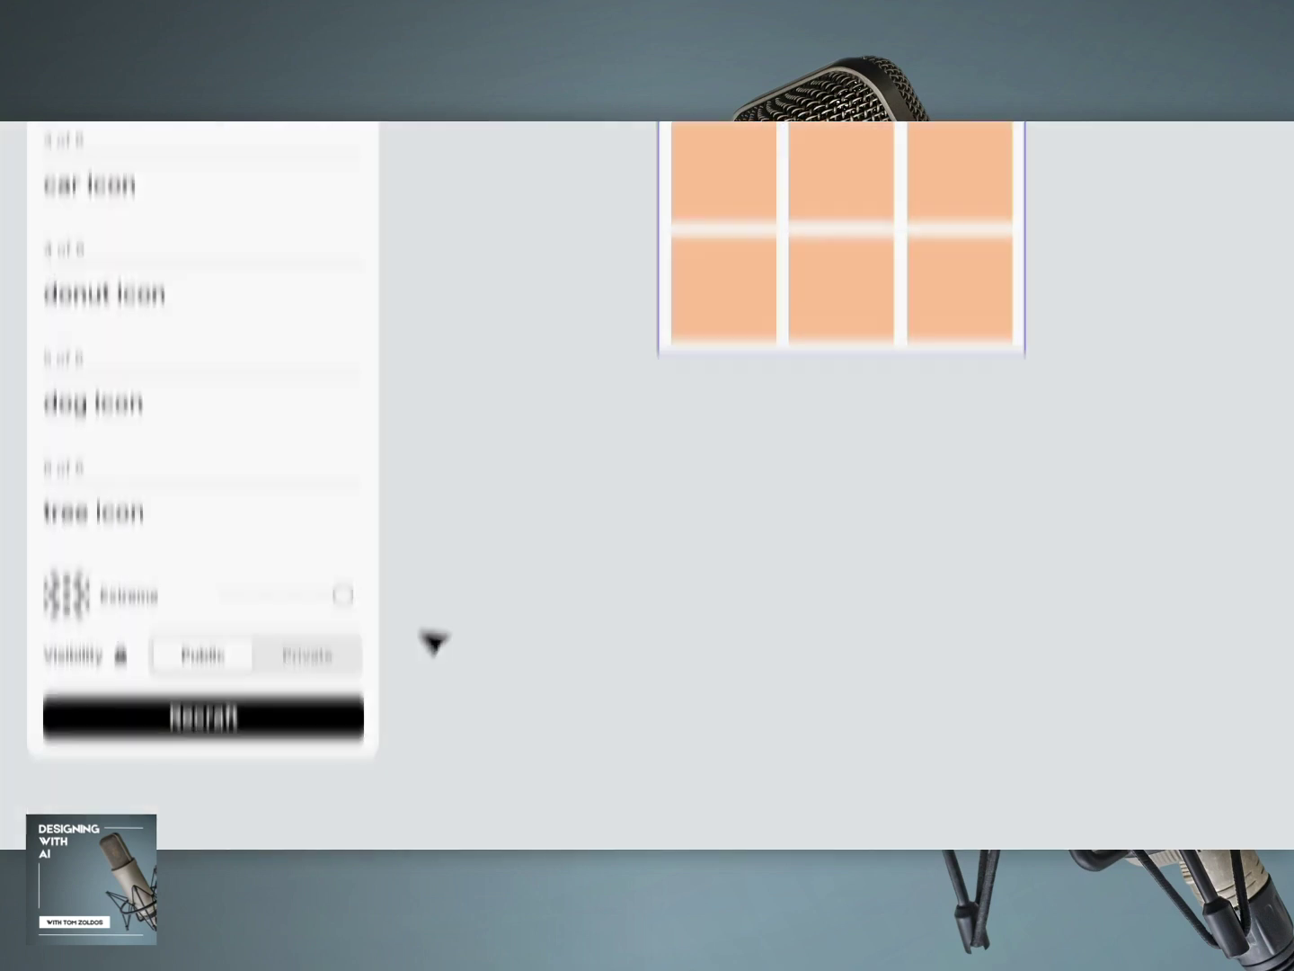
click(306, 541)
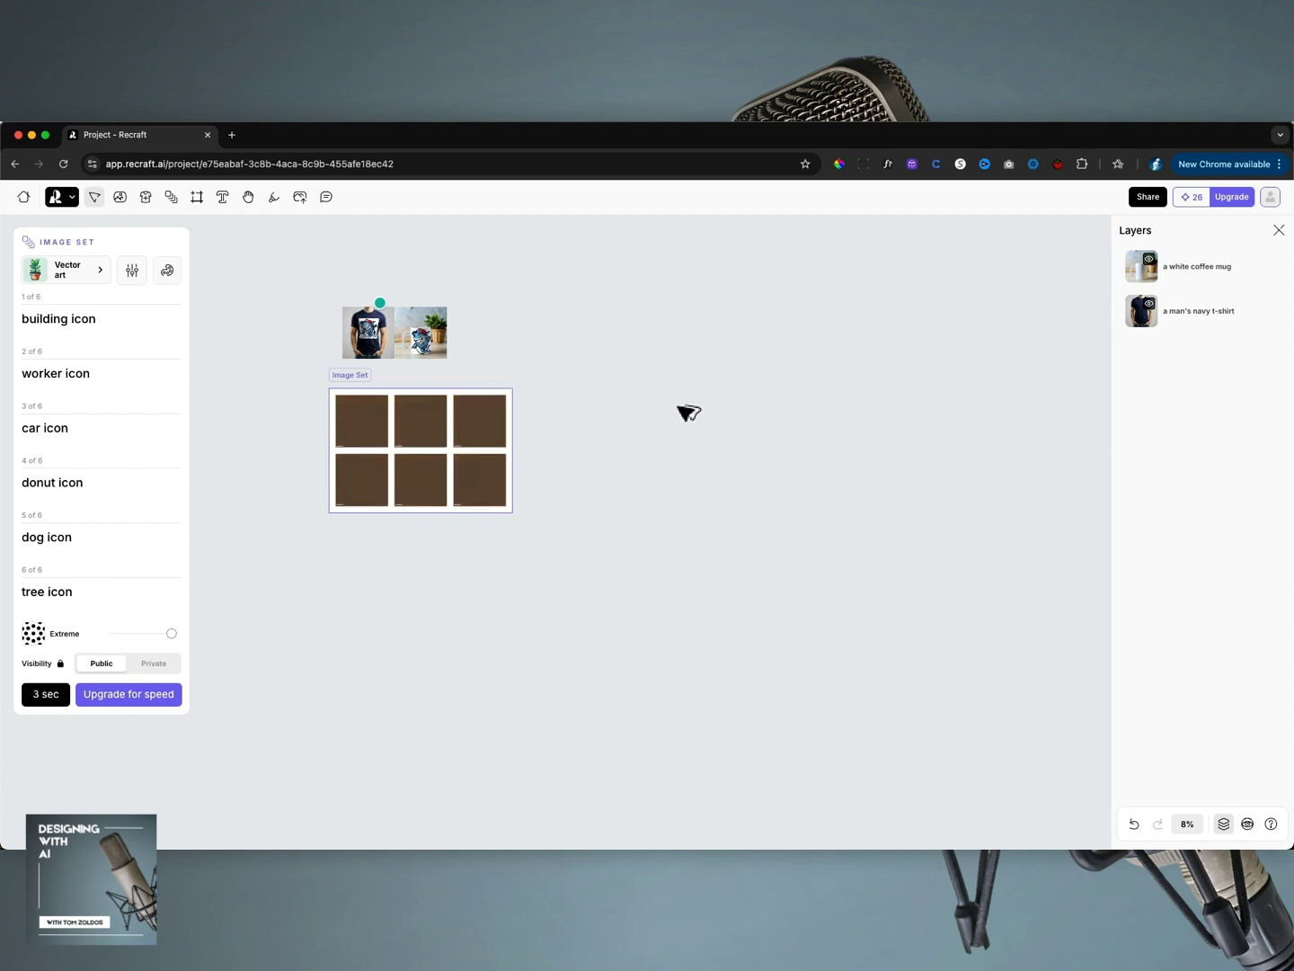
drag(690, 412, 684, 426)
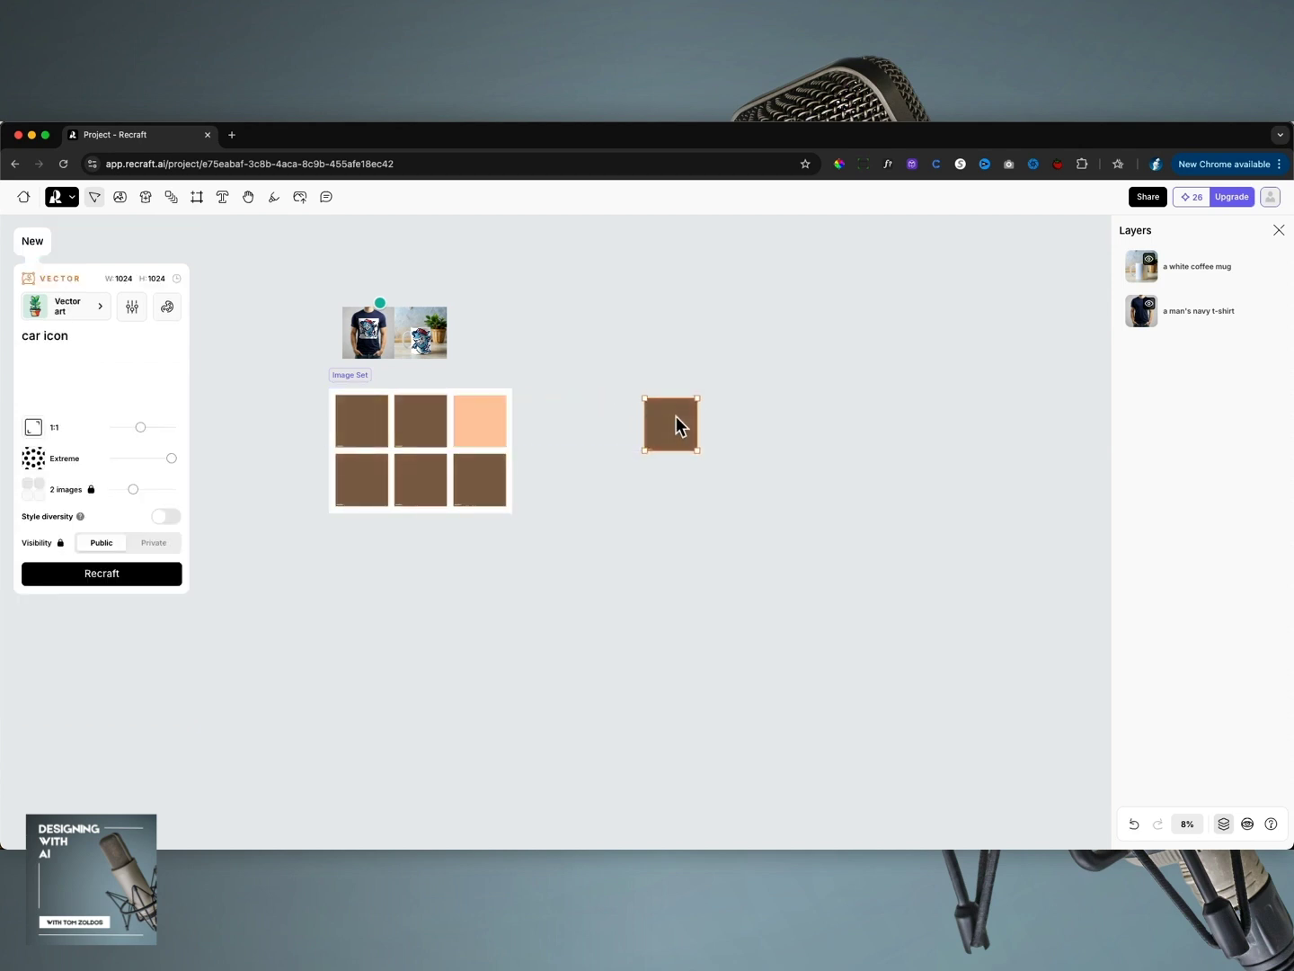
key(super+z)
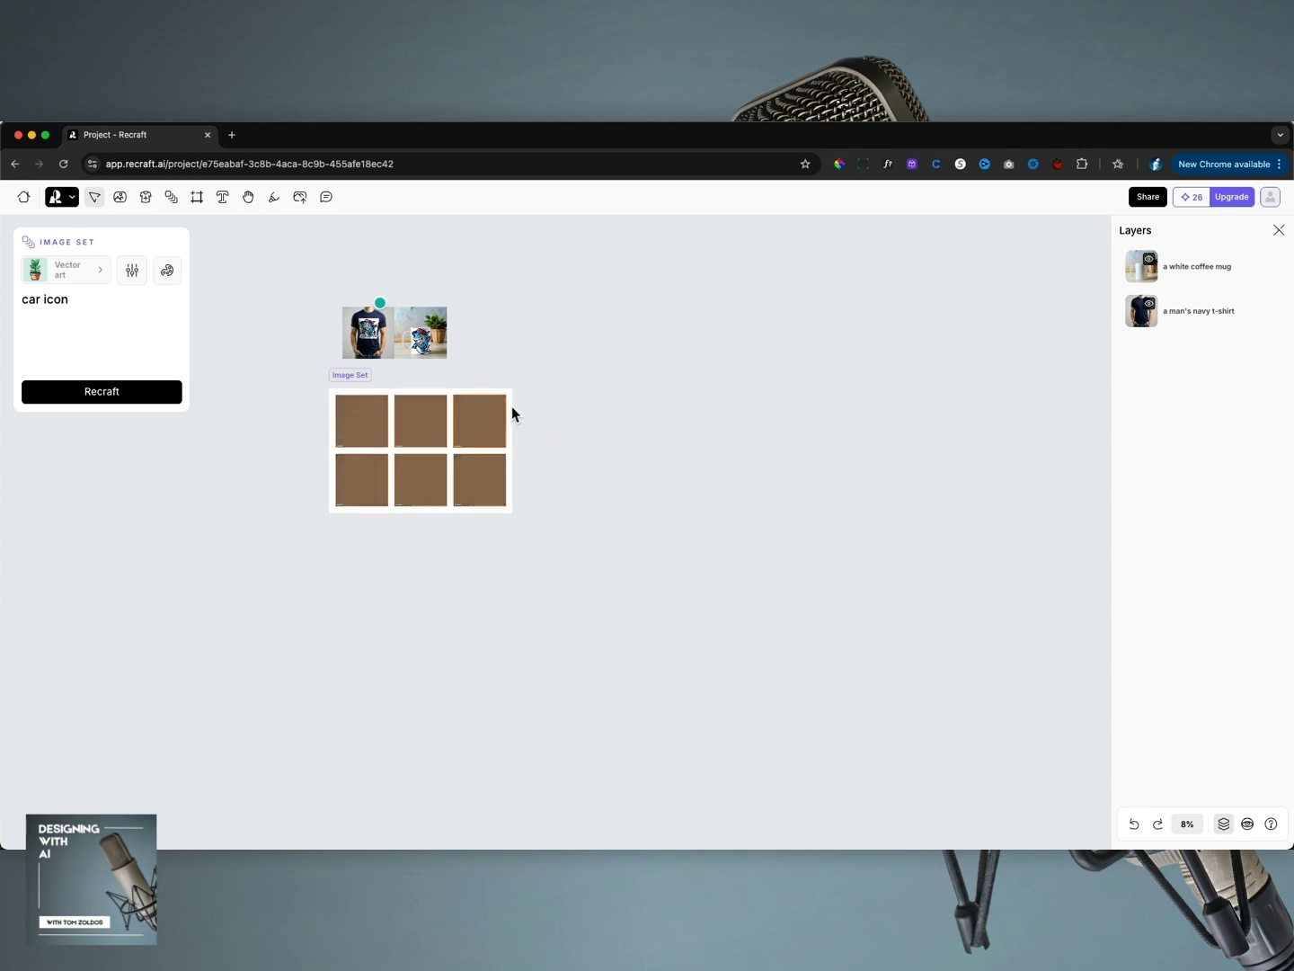
click(511, 407)
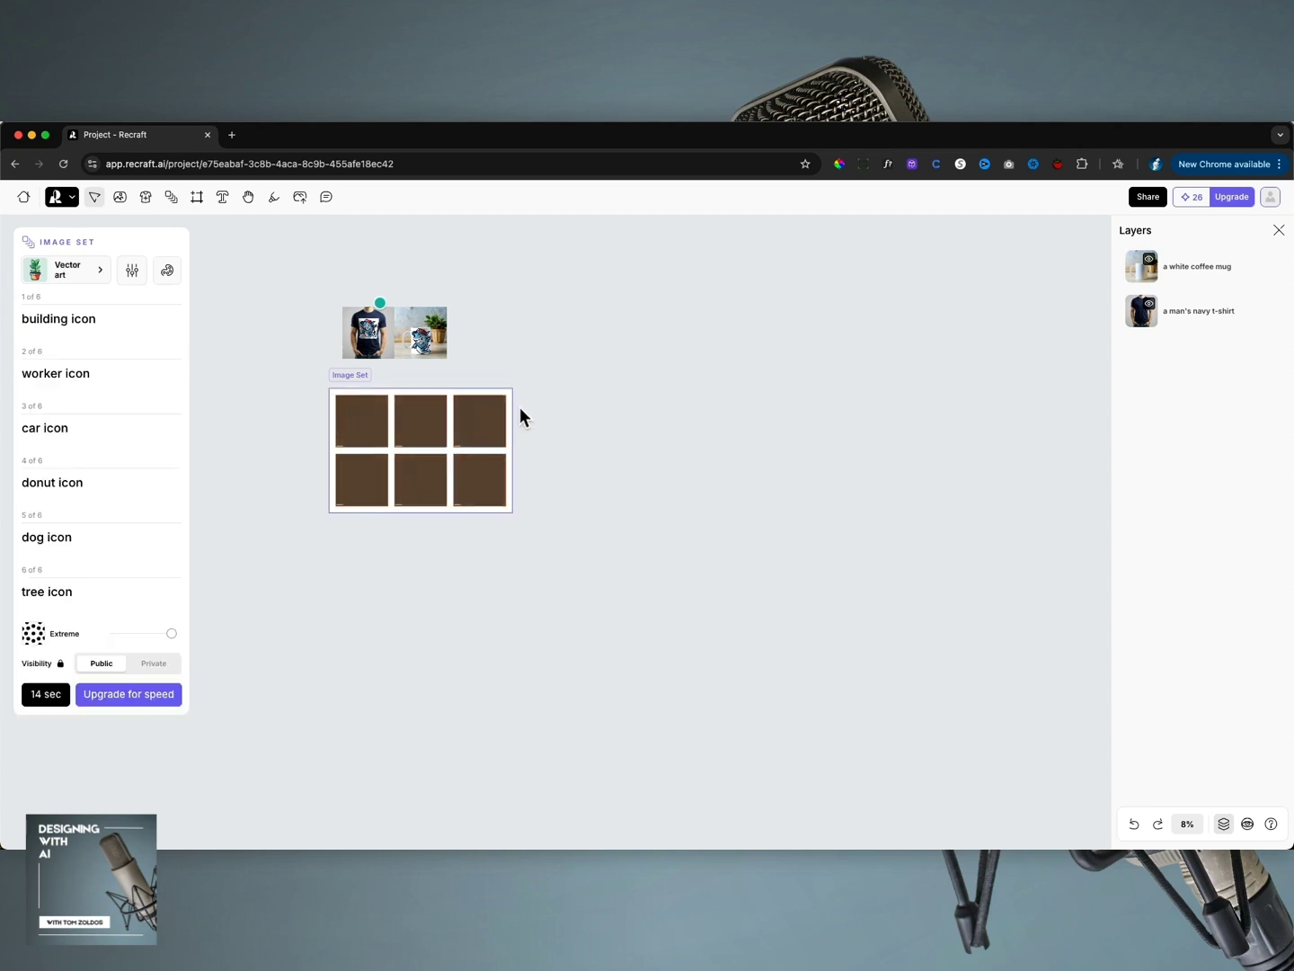
Examine the six generated vector icons in the image set up close.
scroll(440, 448, up, 1)
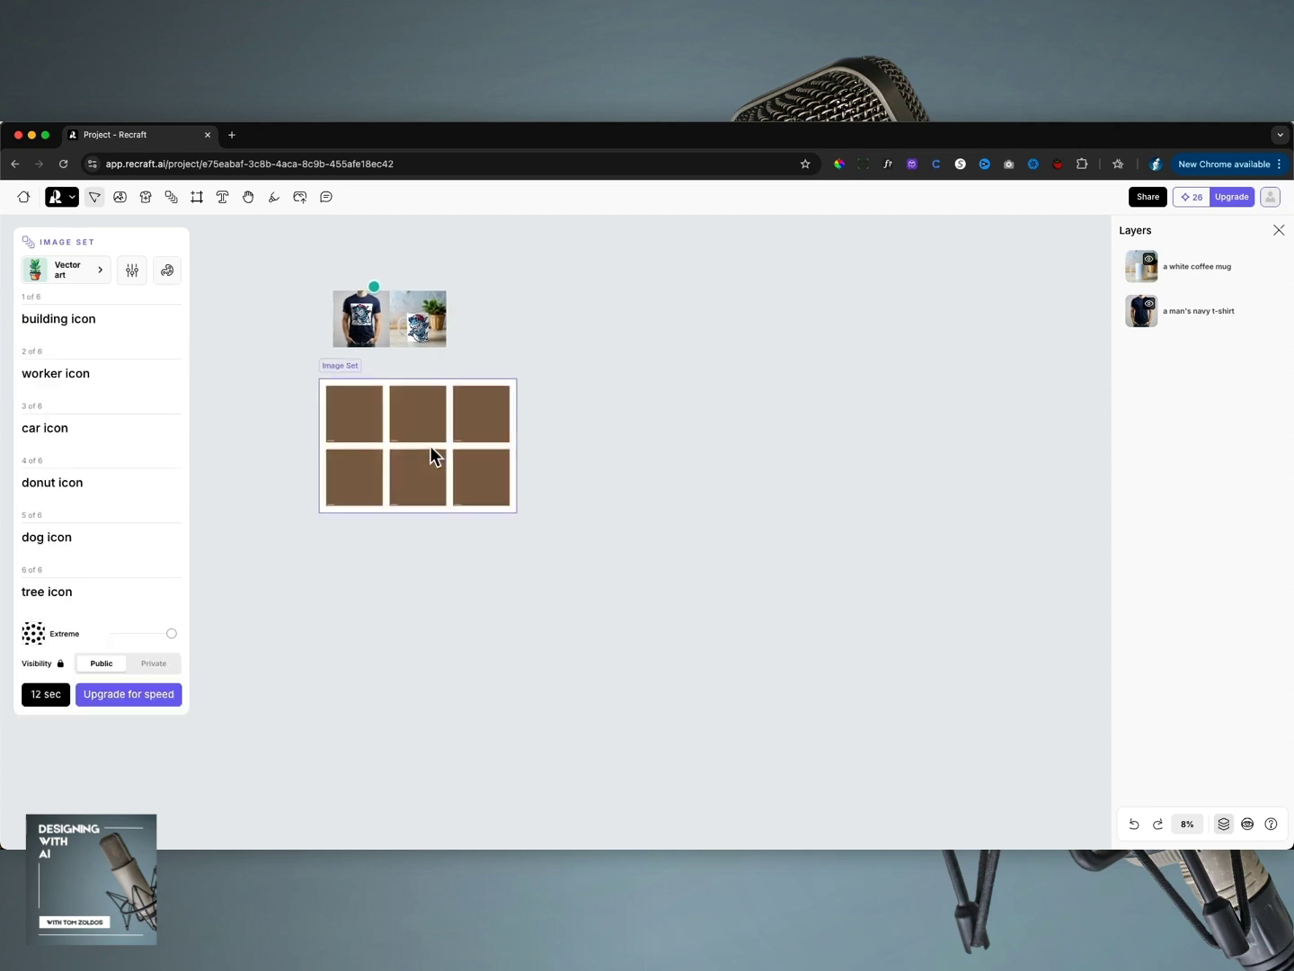
scroll(432, 447, up, 3)
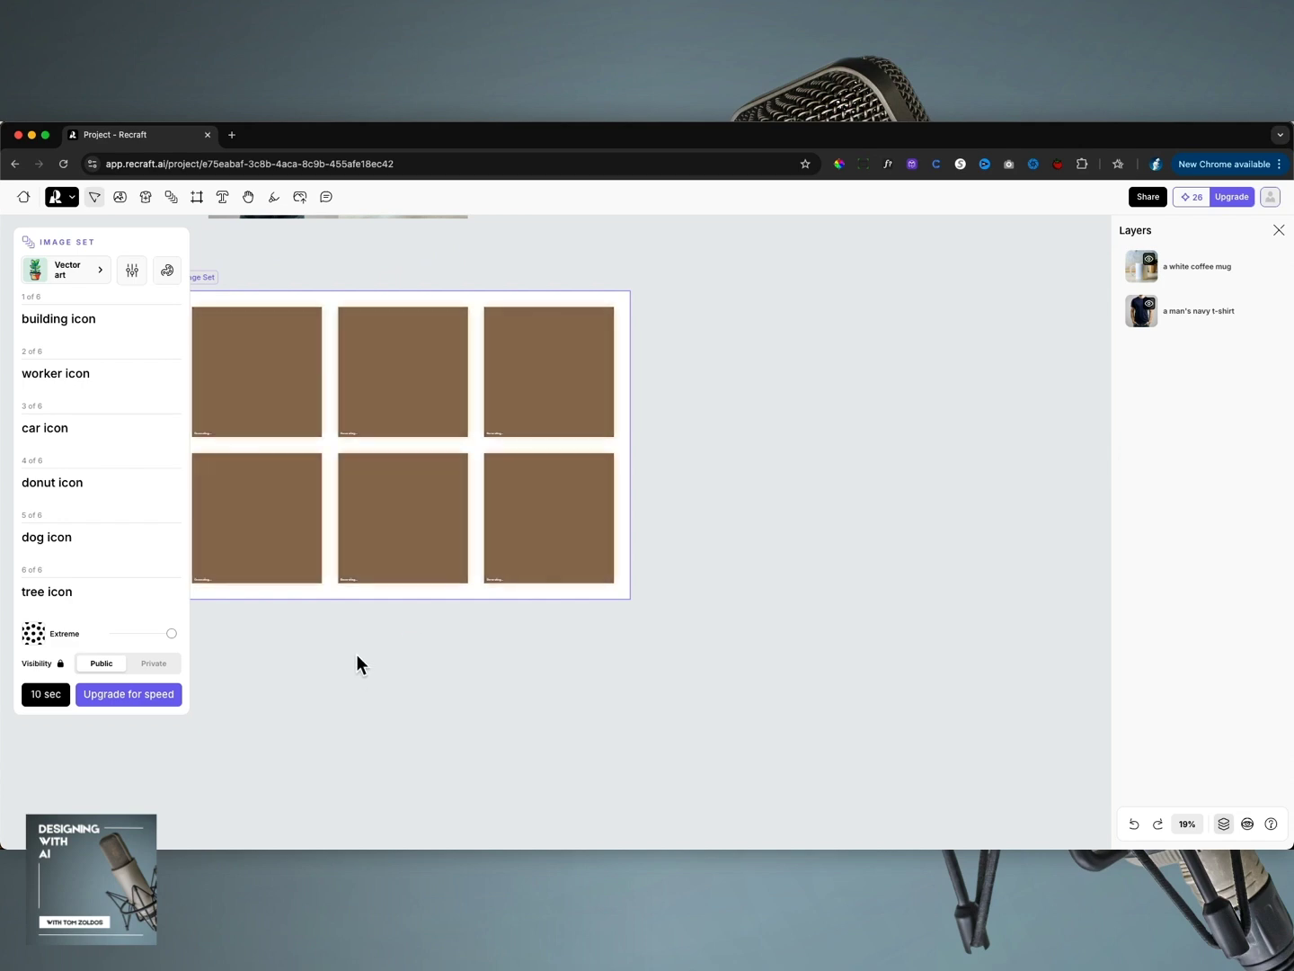
scroll(361, 659, left, 5)
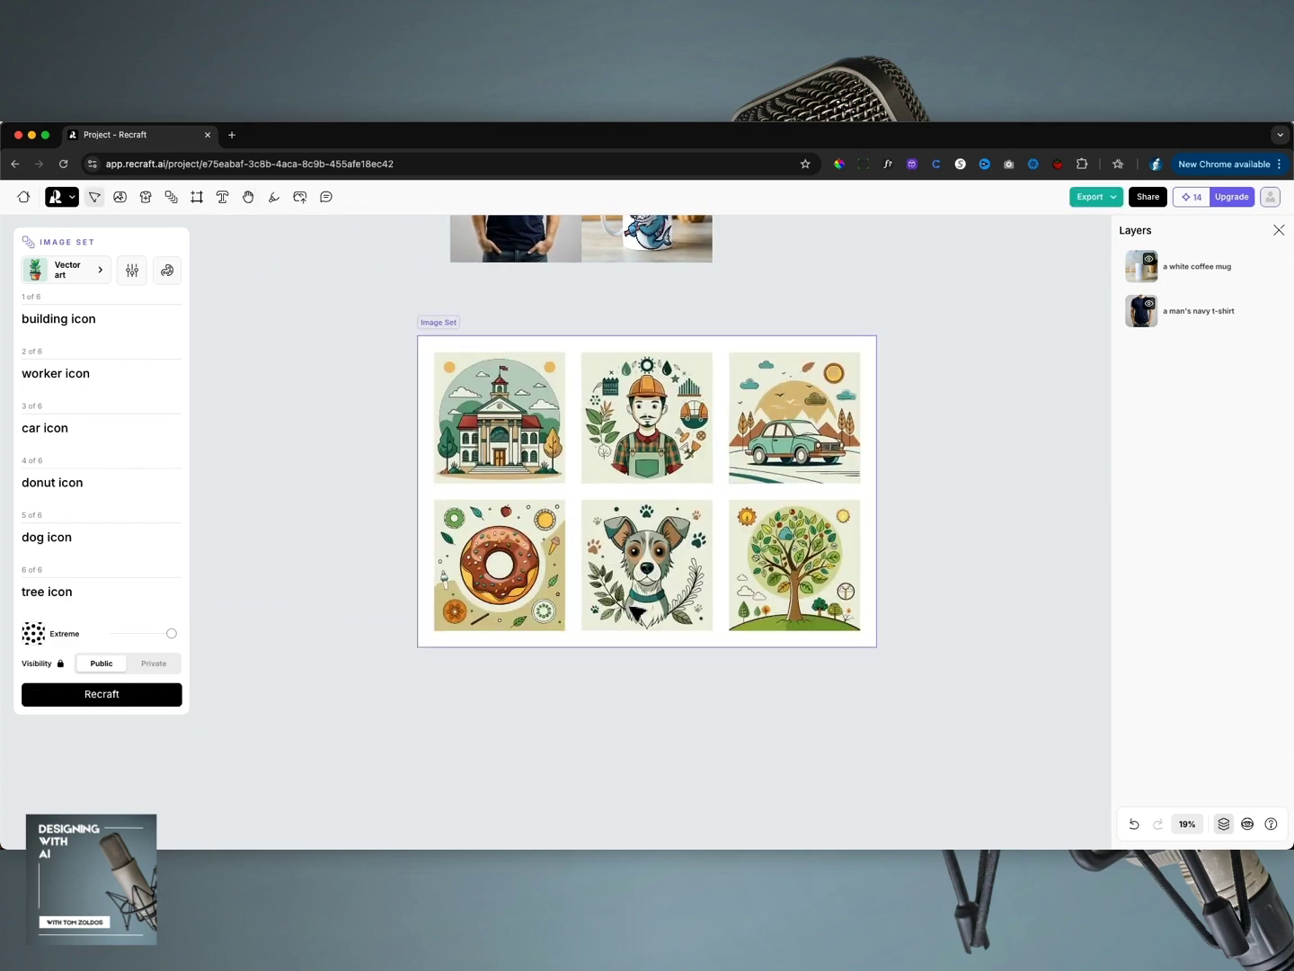
scroll(632, 611, up, 3)
drag(647, 705, 645, 726)
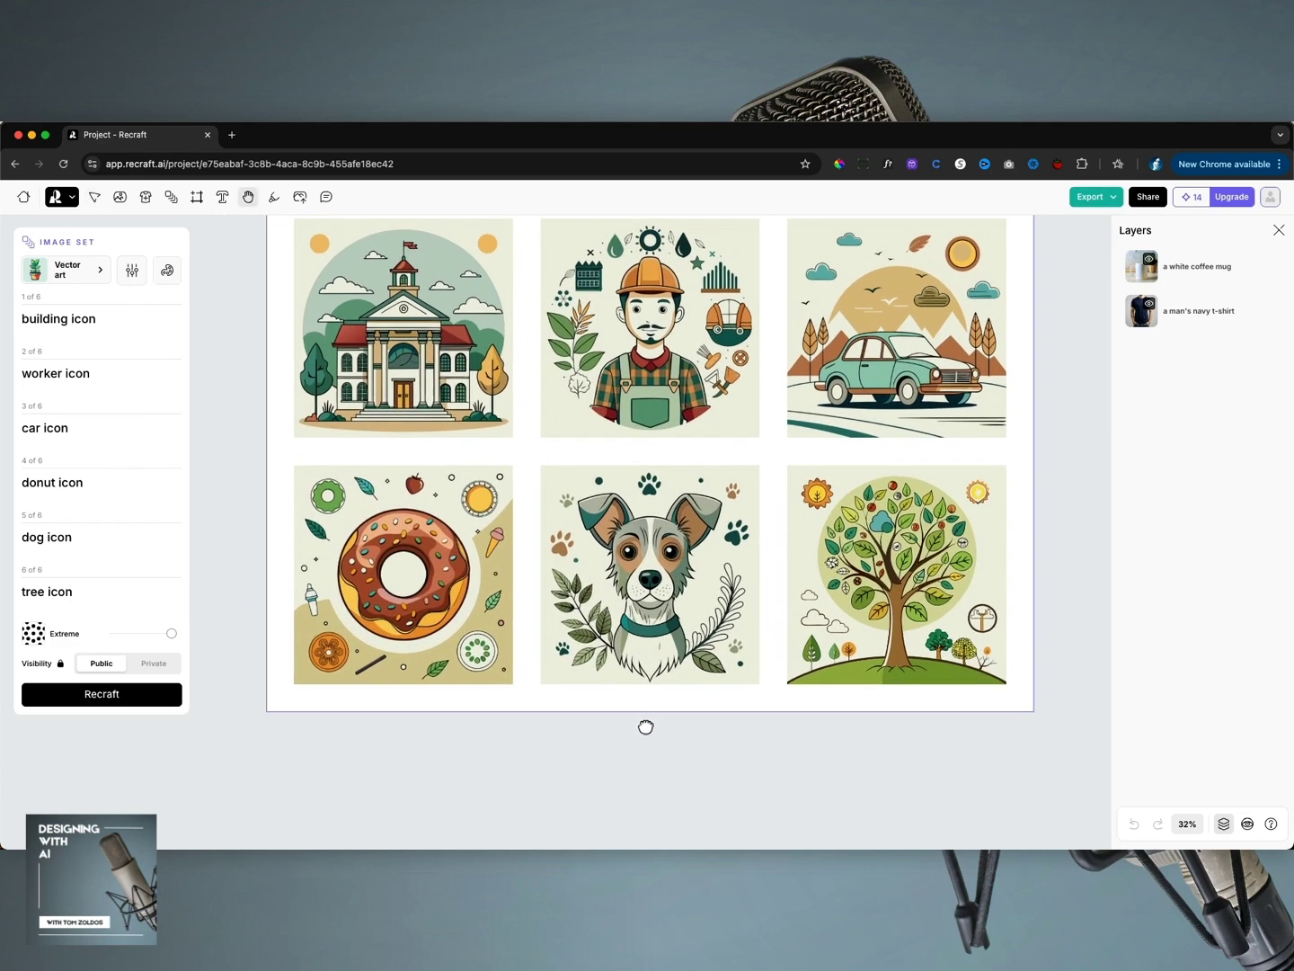
key(v)
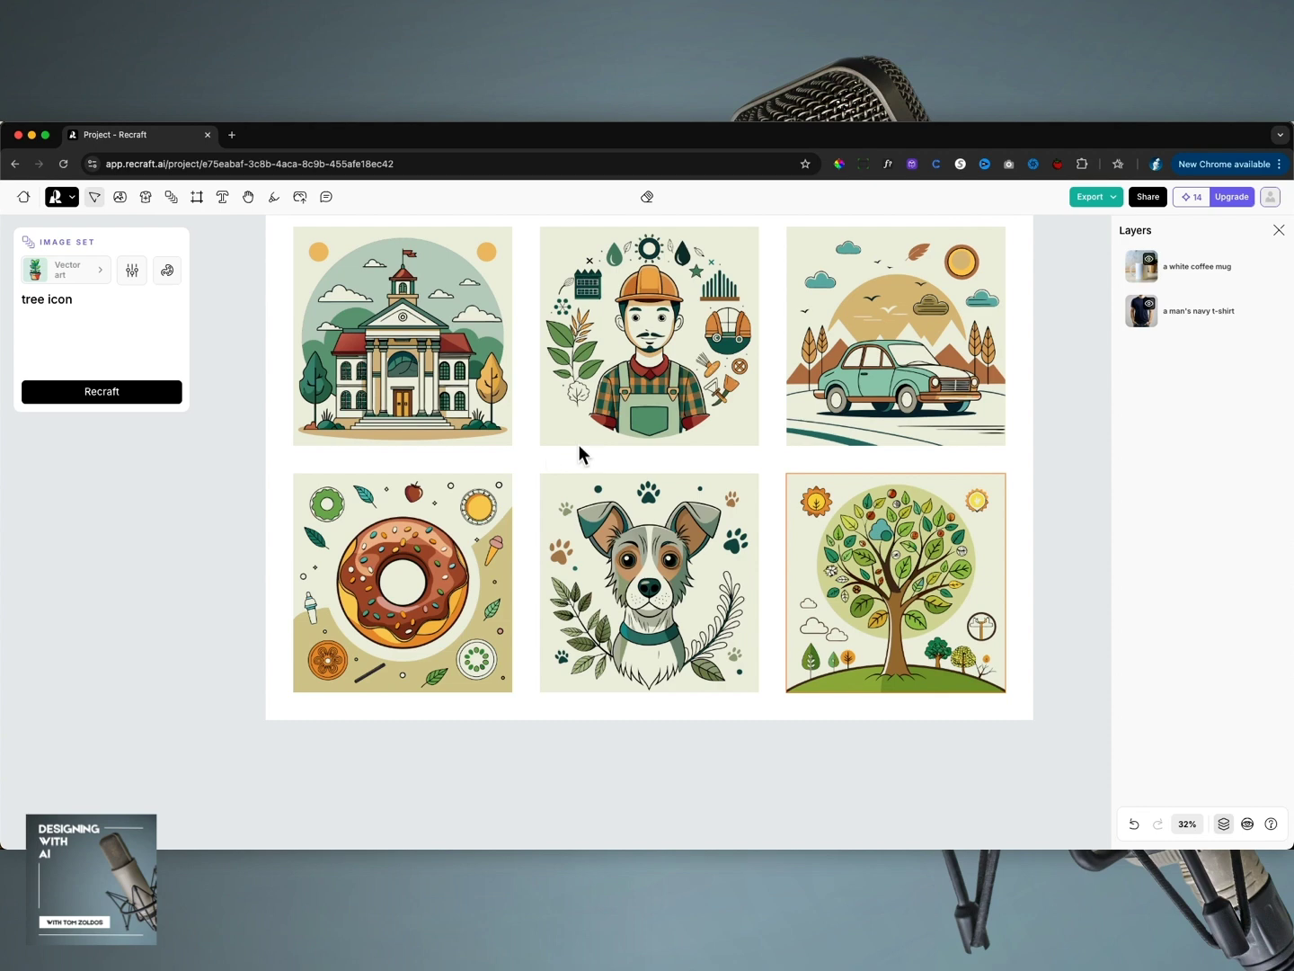
scroll(577, 445, up, 3)
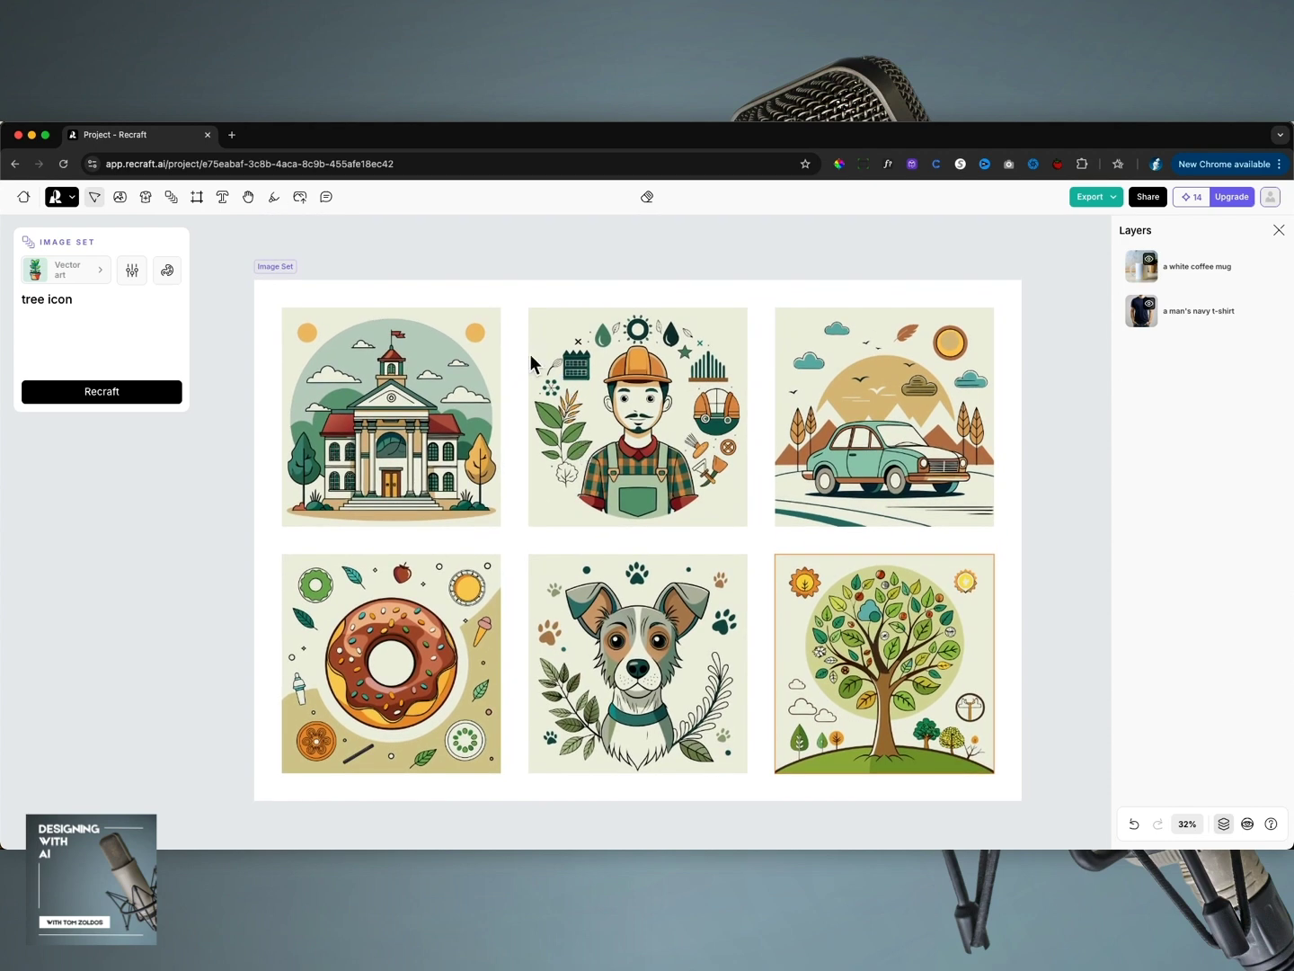
Review the export resolution and file format options for the navy T-shirt mockup, and close them without exporting.
scroll(585, 261, up, 8)
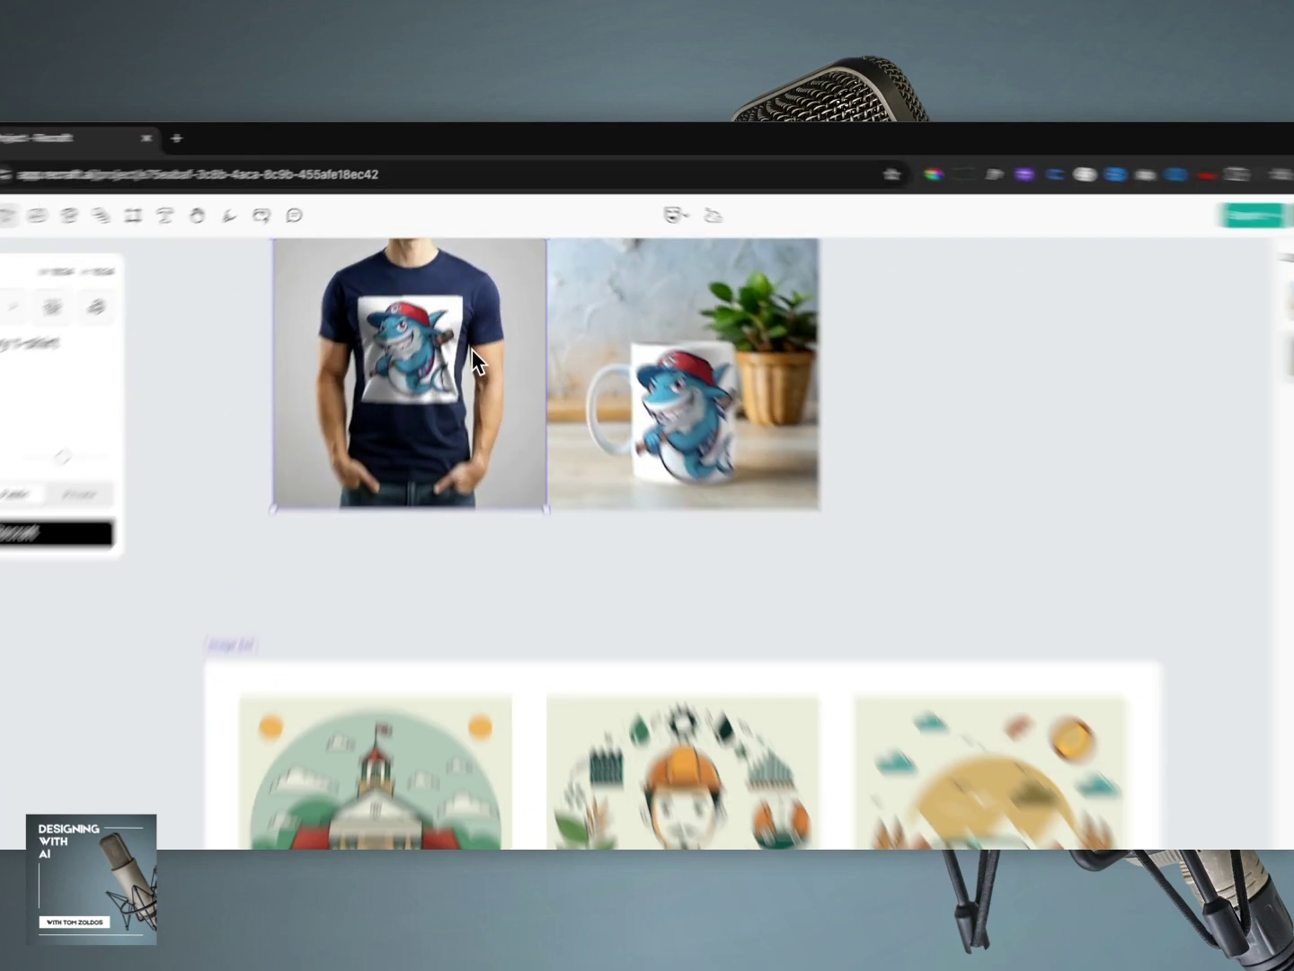
click(489, 324)
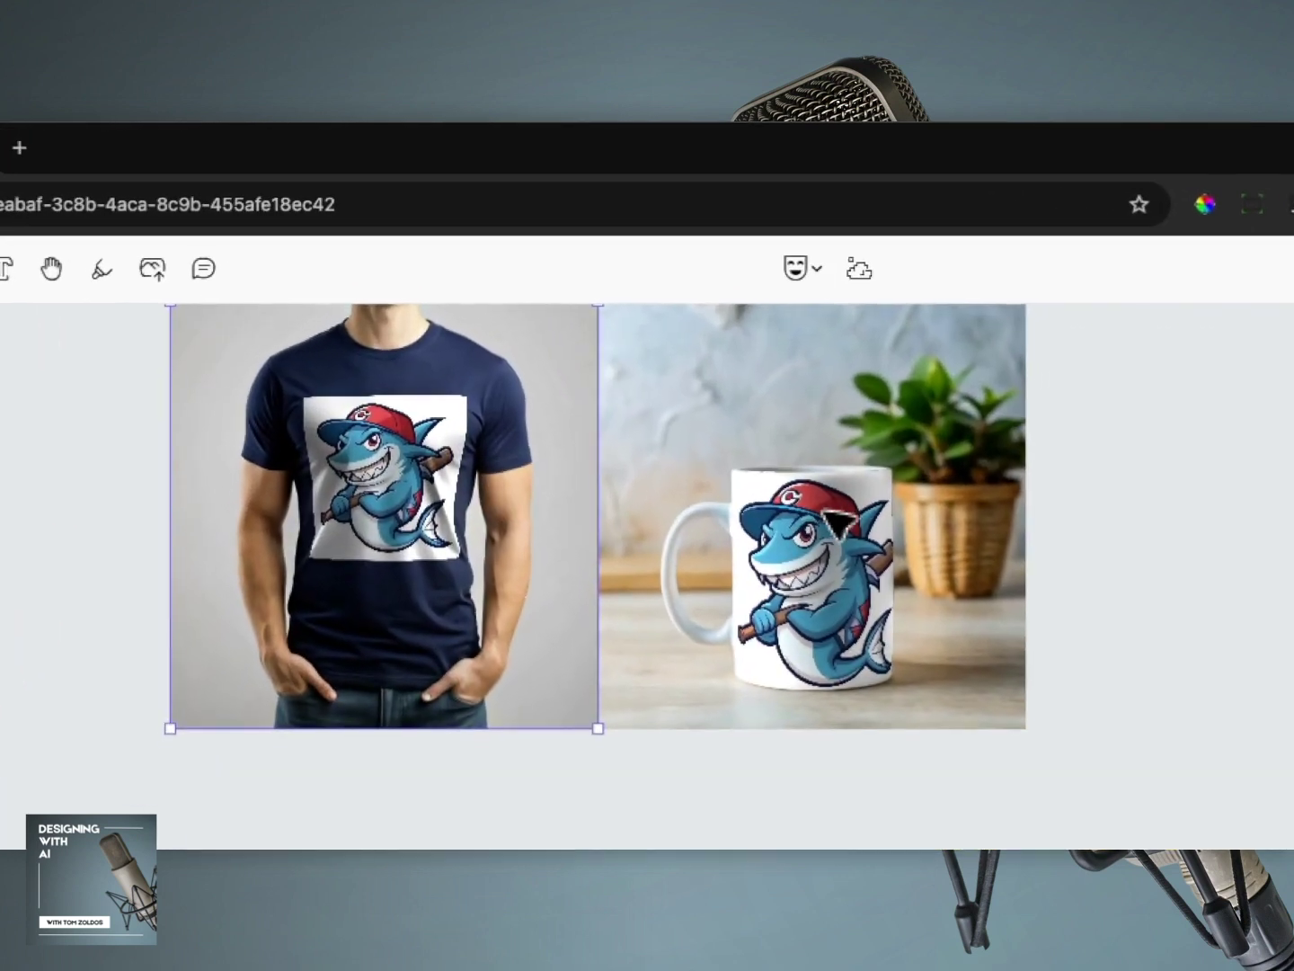
scroll(485, 327, up, 2)
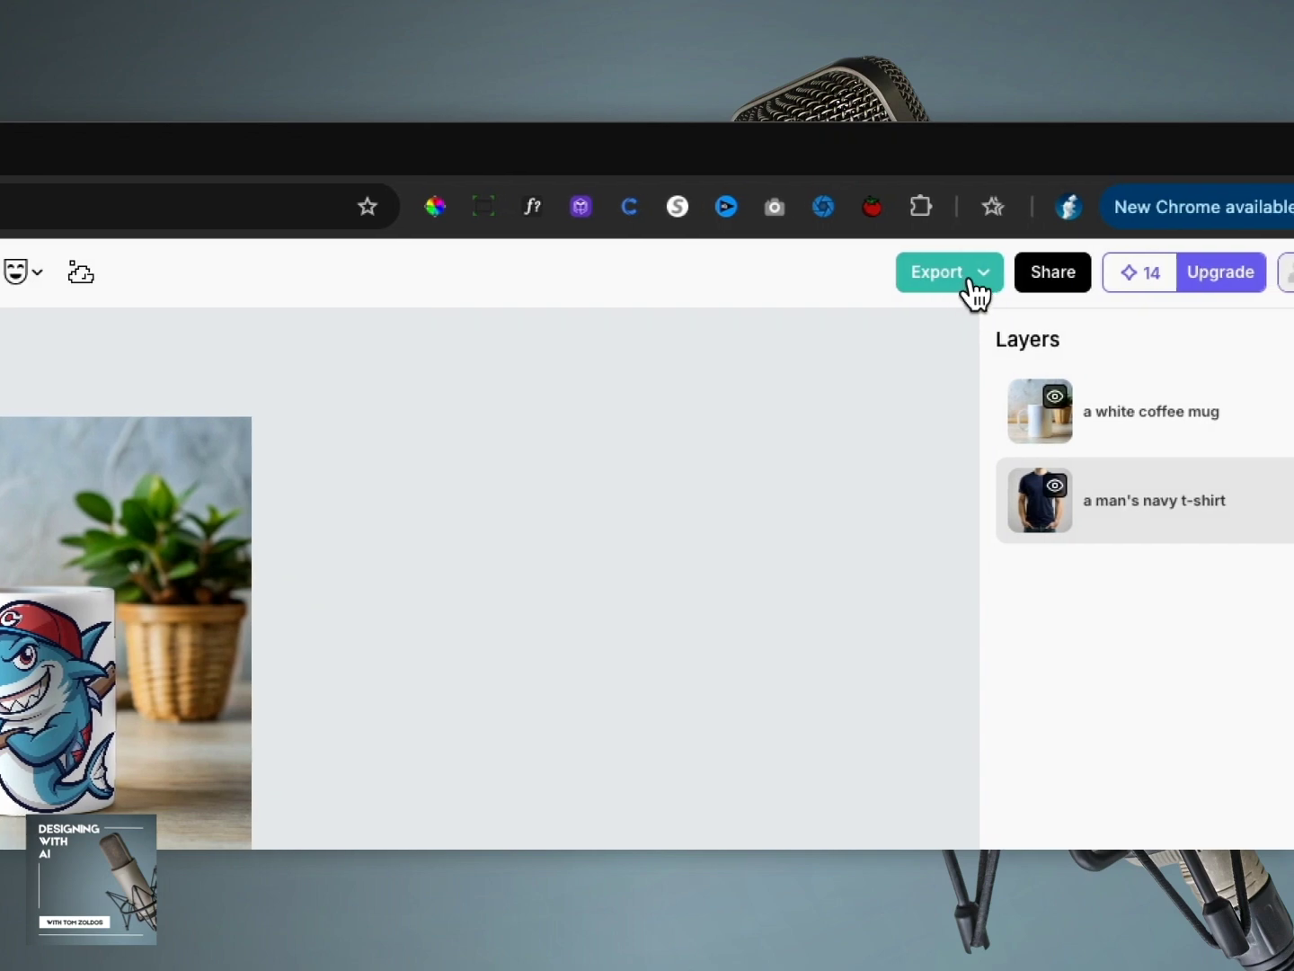
click(974, 292)
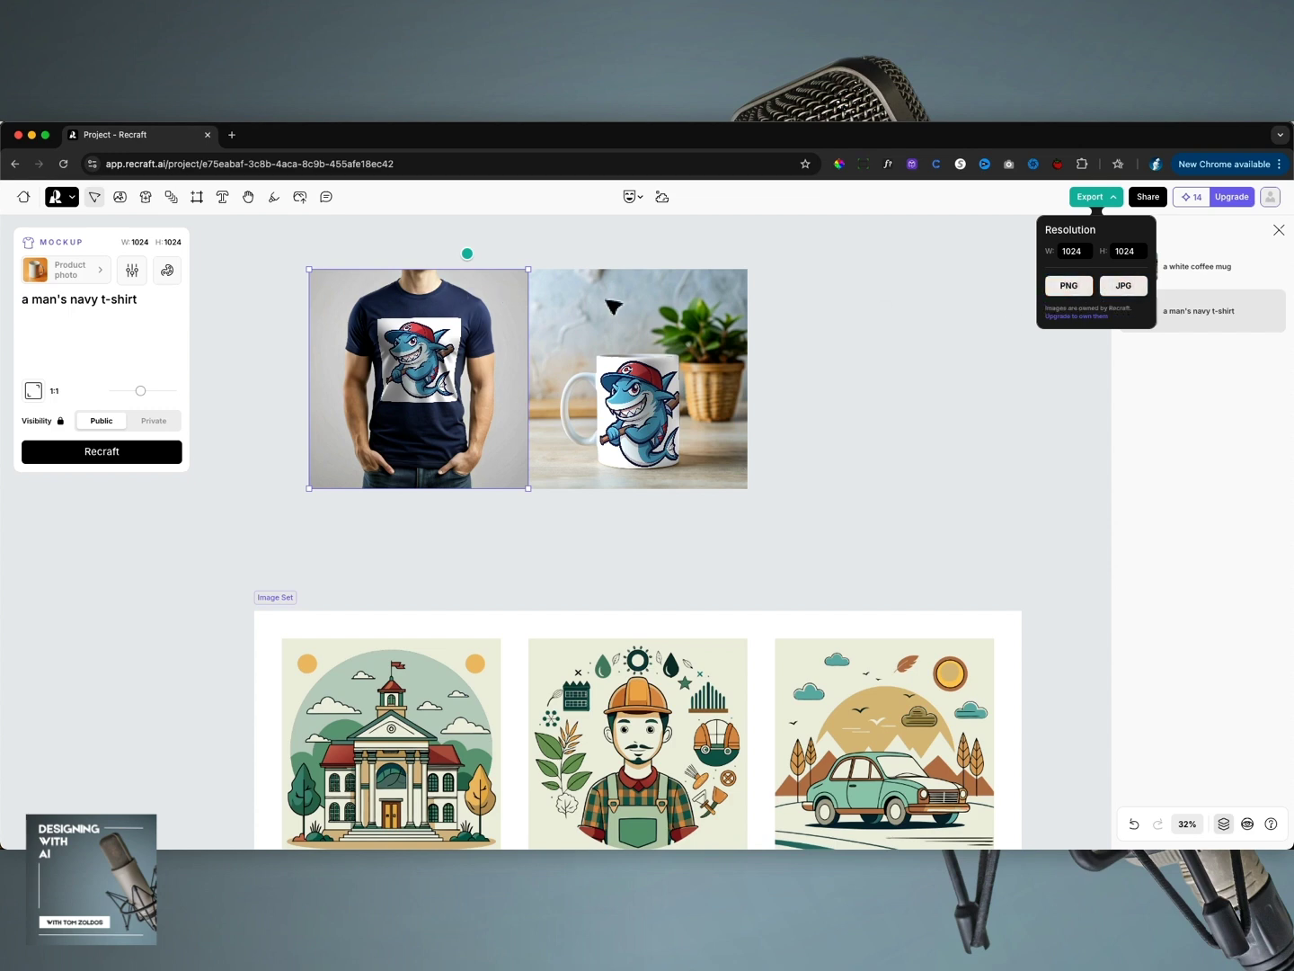
click(821, 337)
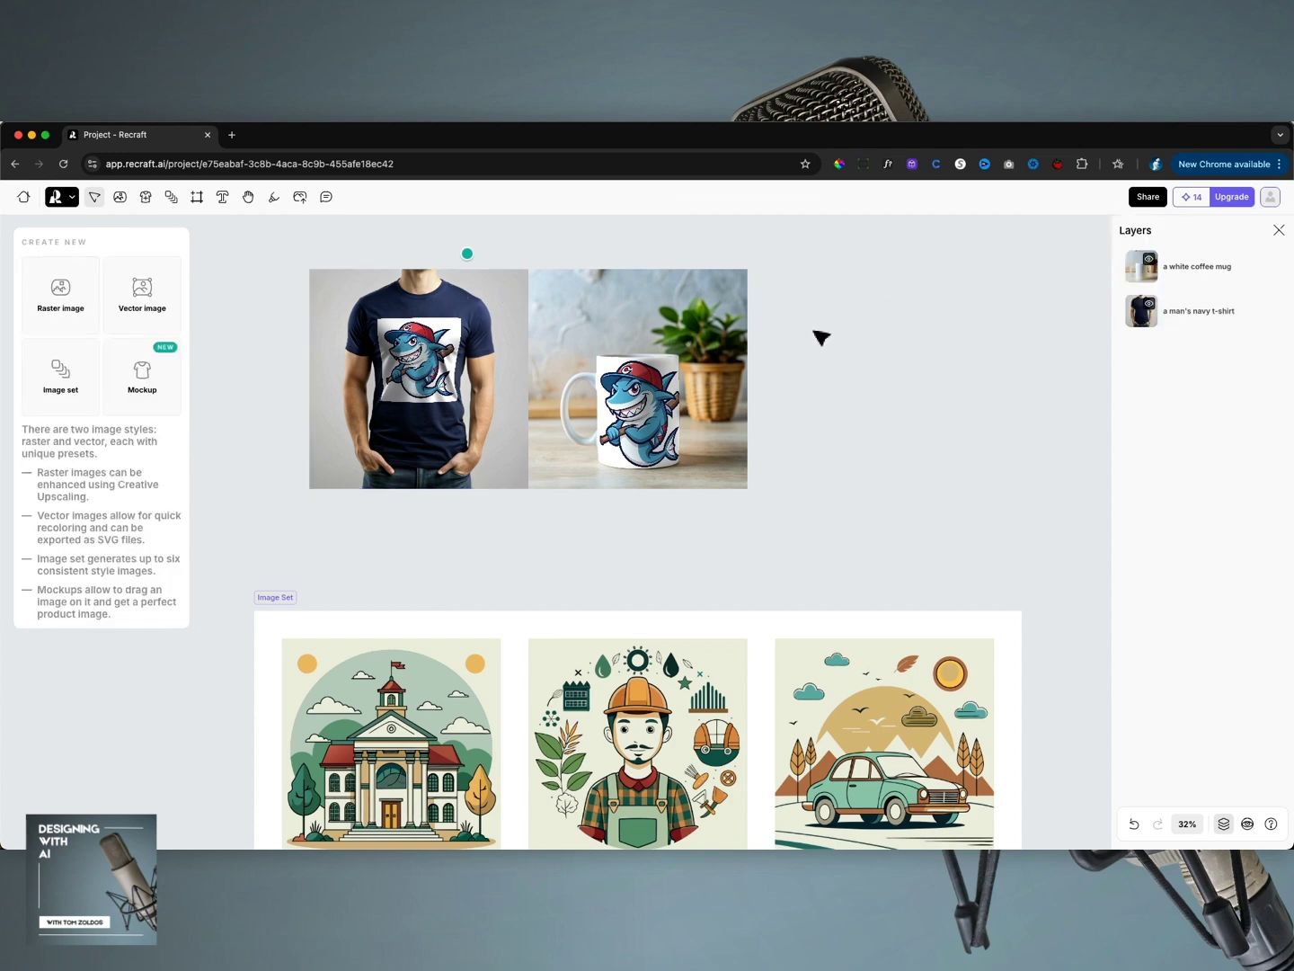
Export the navy T-shirt mockup as a PNG and check the saved file in the Downloads folder.
scroll(820, 337, down, 2)
scroll(821, 337, down, 1)
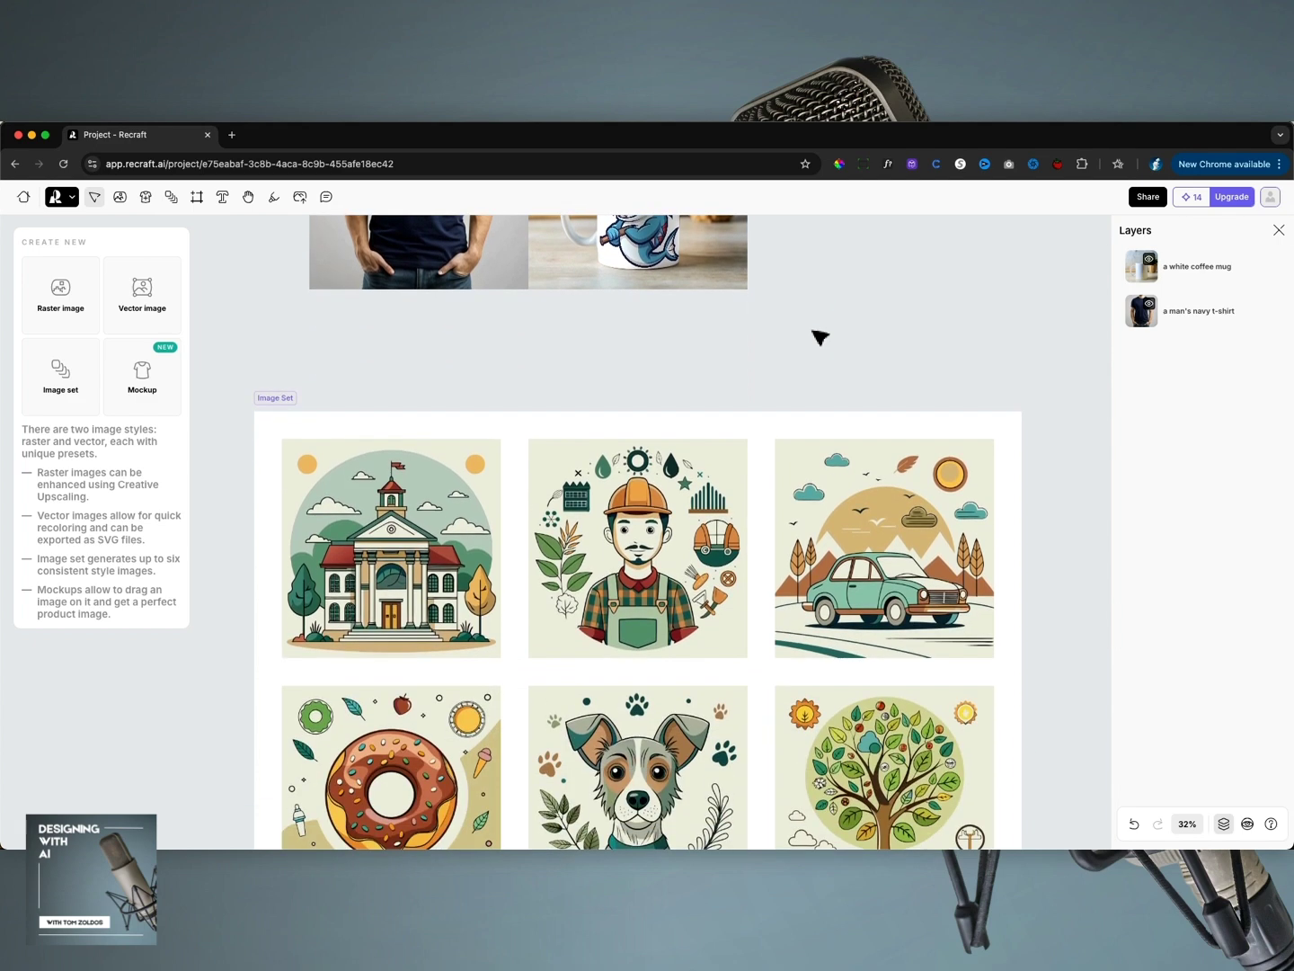
scroll(498, 324, up, 8)
click(477, 433)
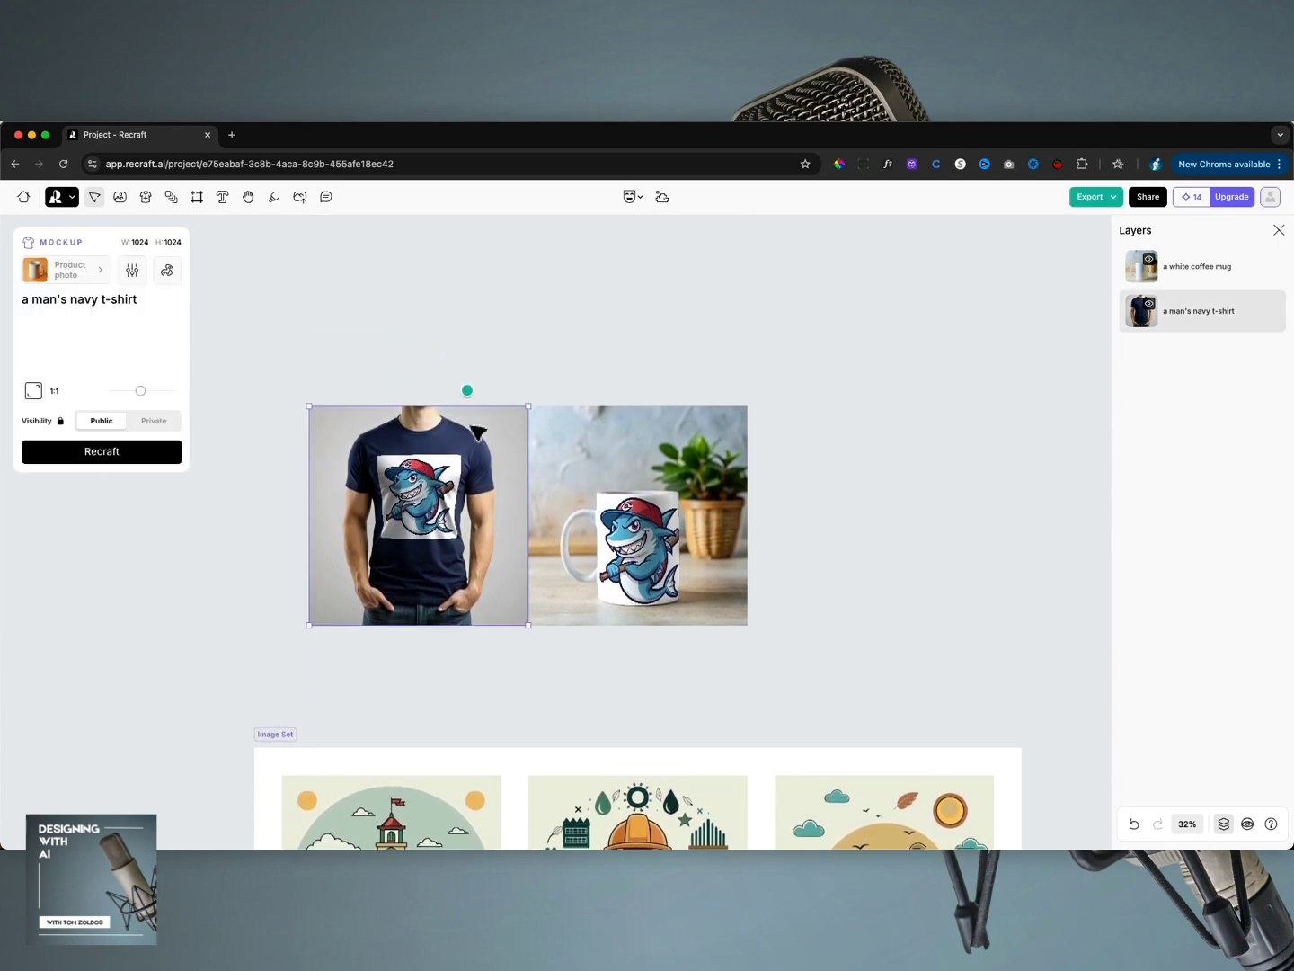
click(1092, 199)
click(1067, 286)
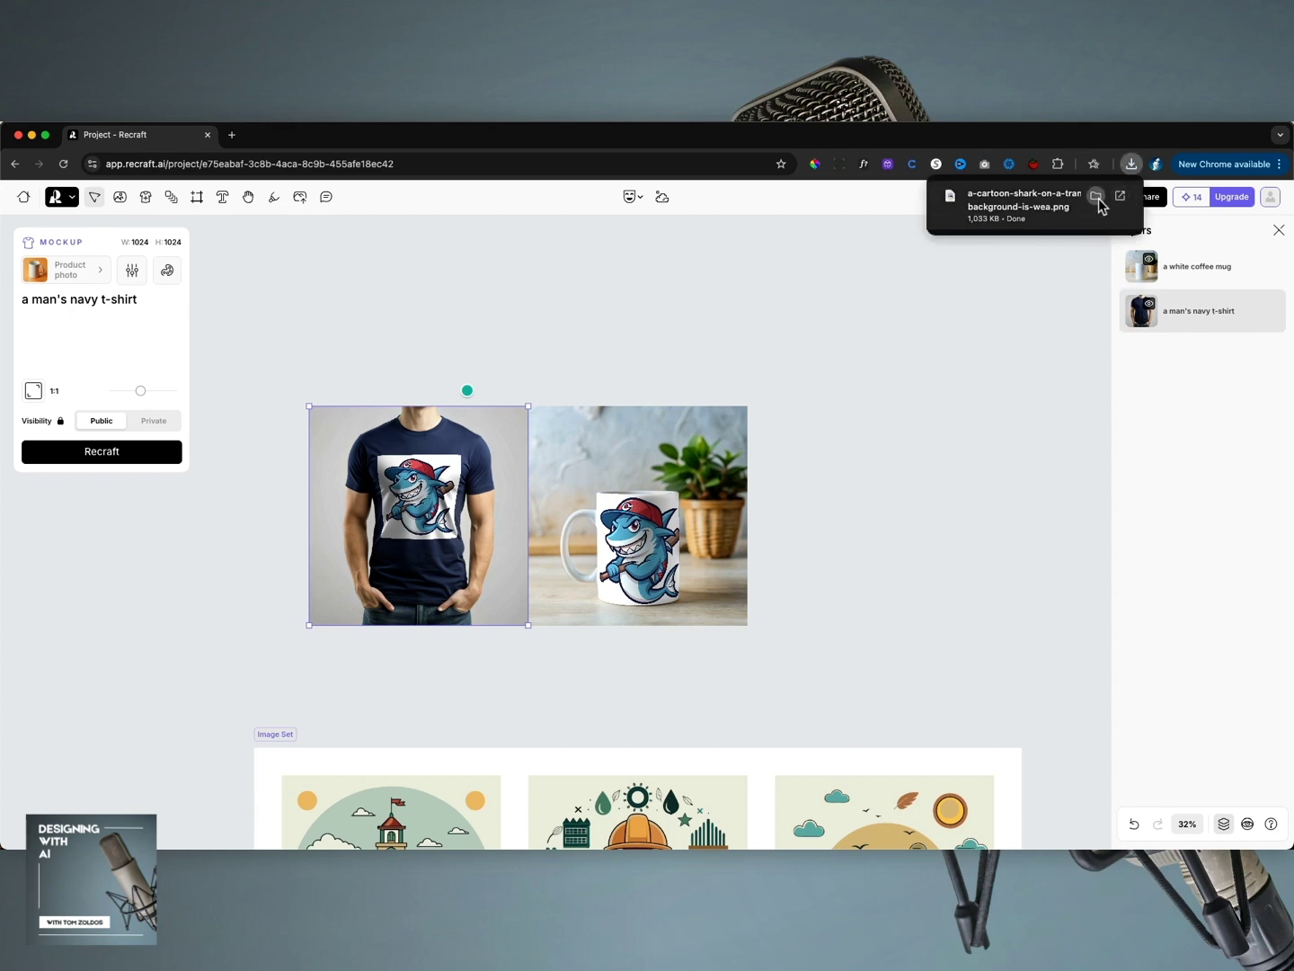
click(1097, 195)
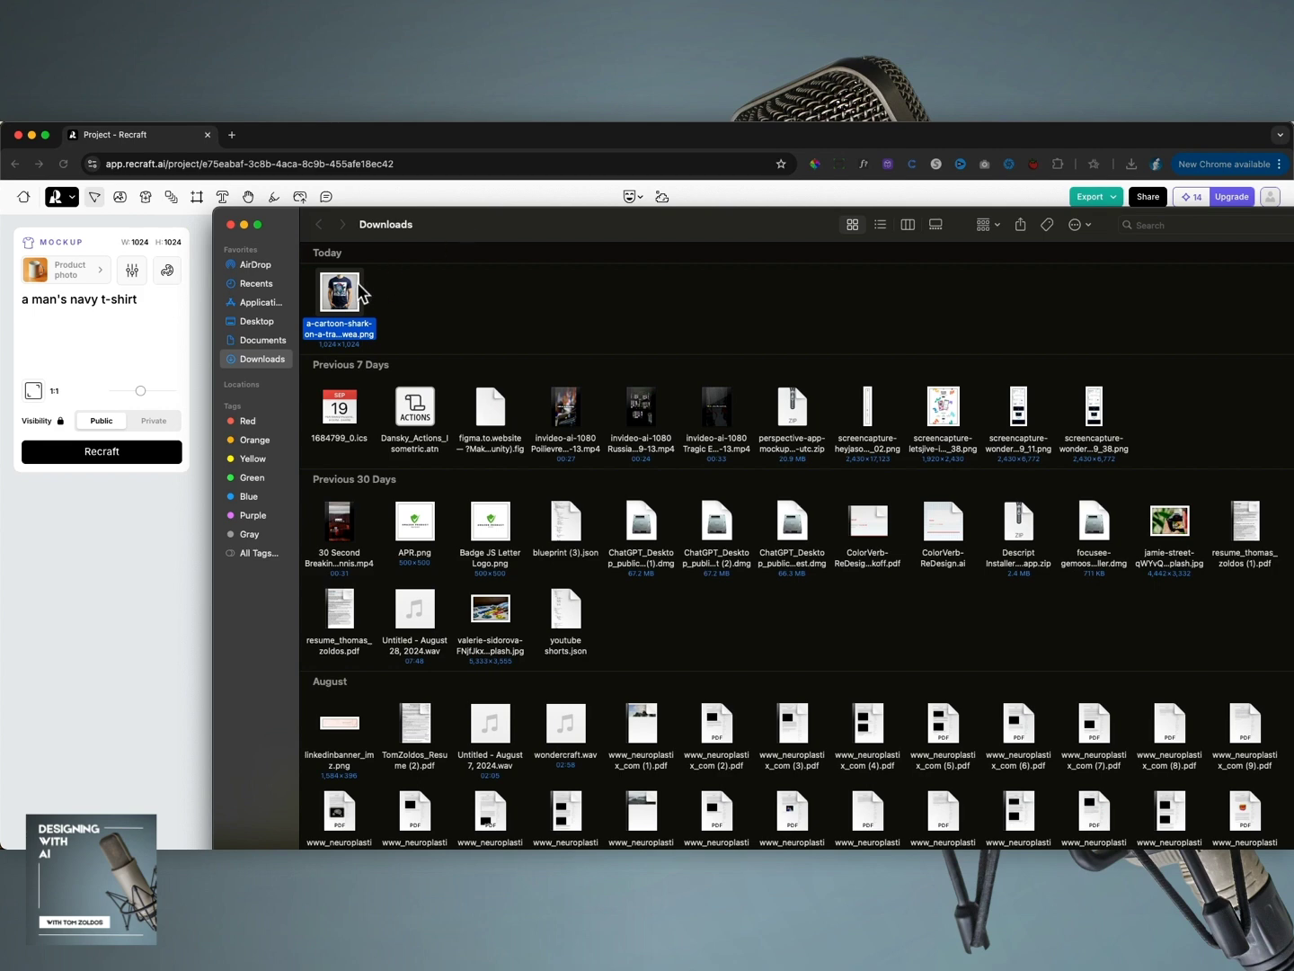
click(230, 225)
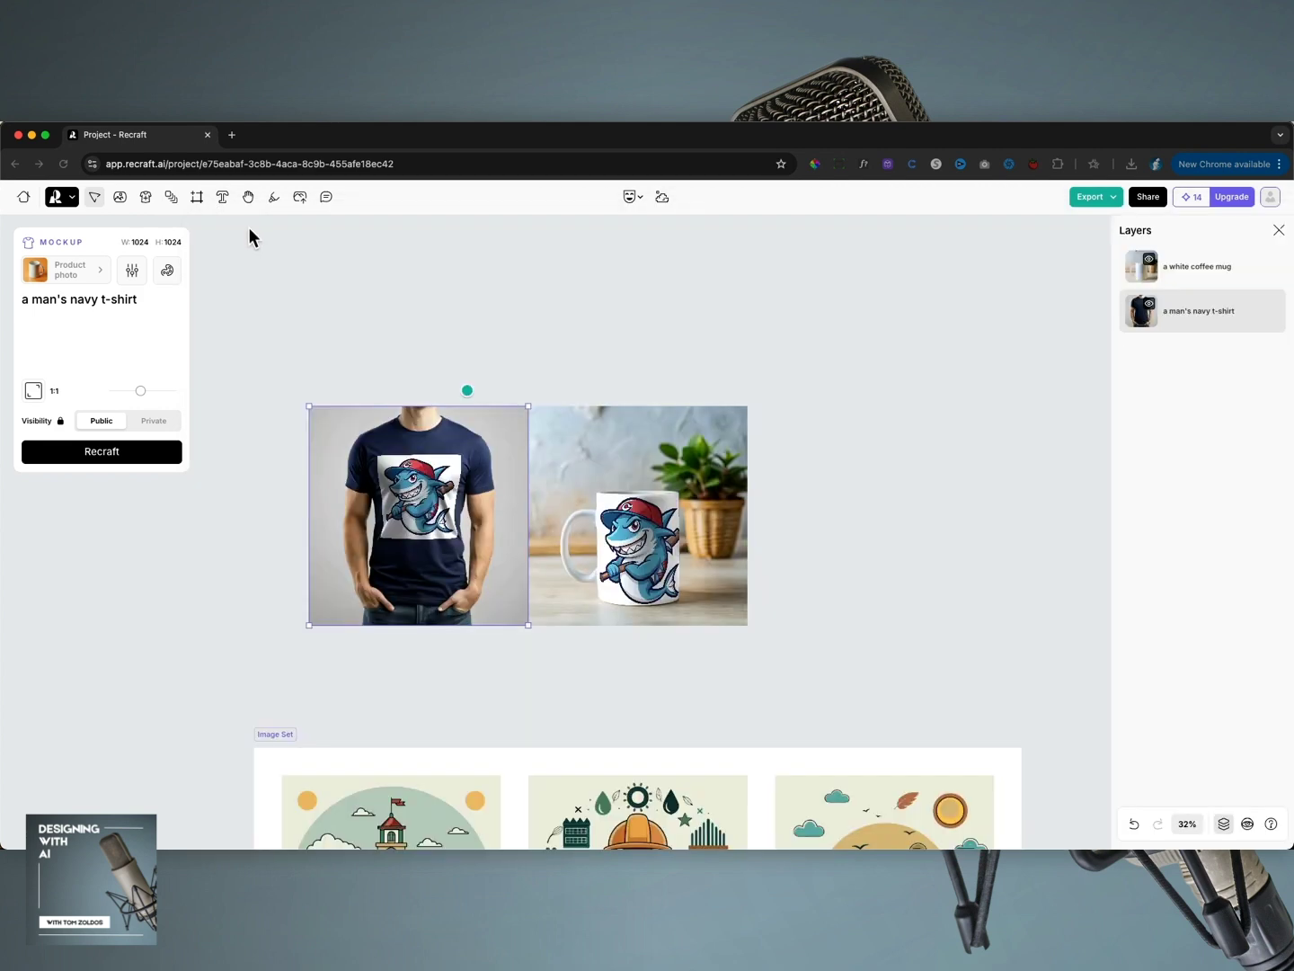